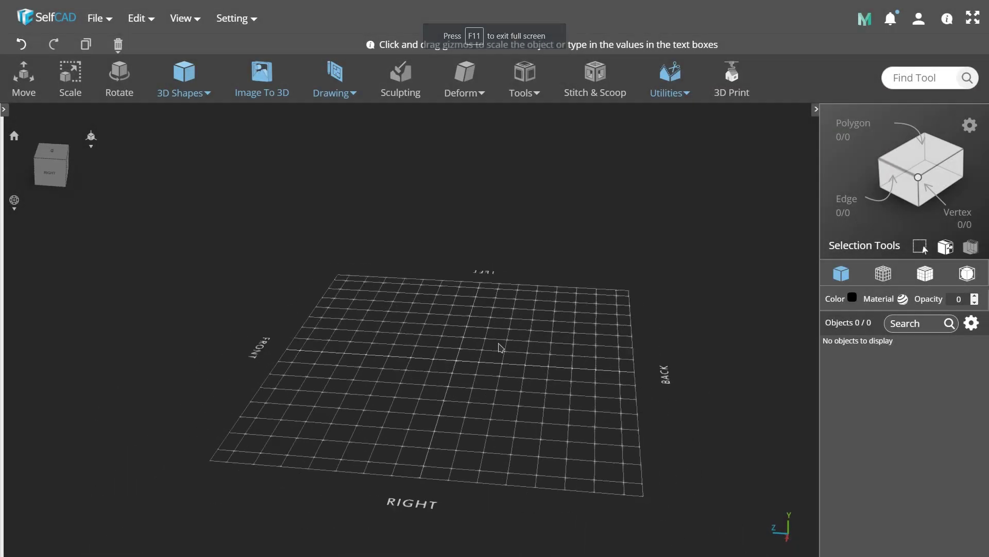
# Step: Add a cylinder primitive to the scene and finalize it
pyautogui.click(216, 98)
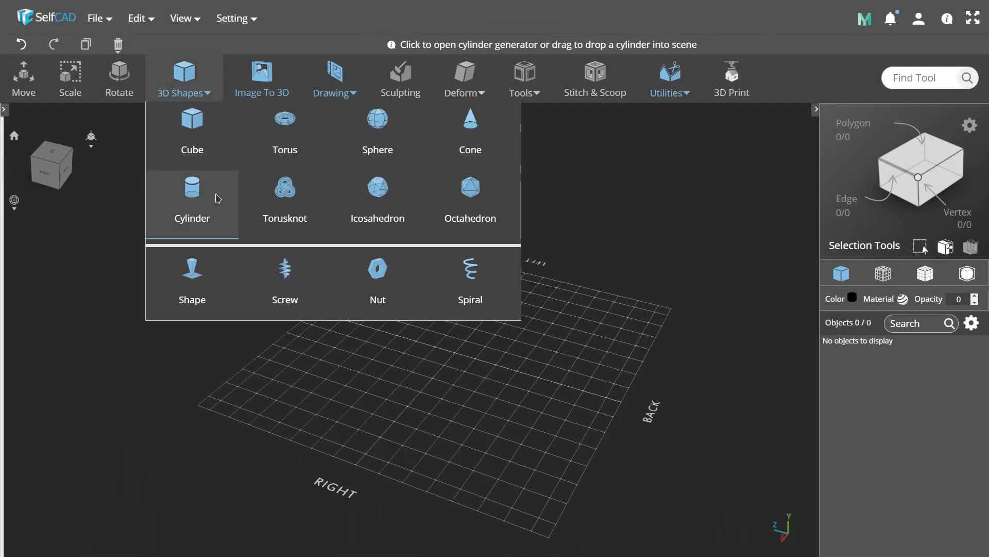
pyautogui.click(216, 199)
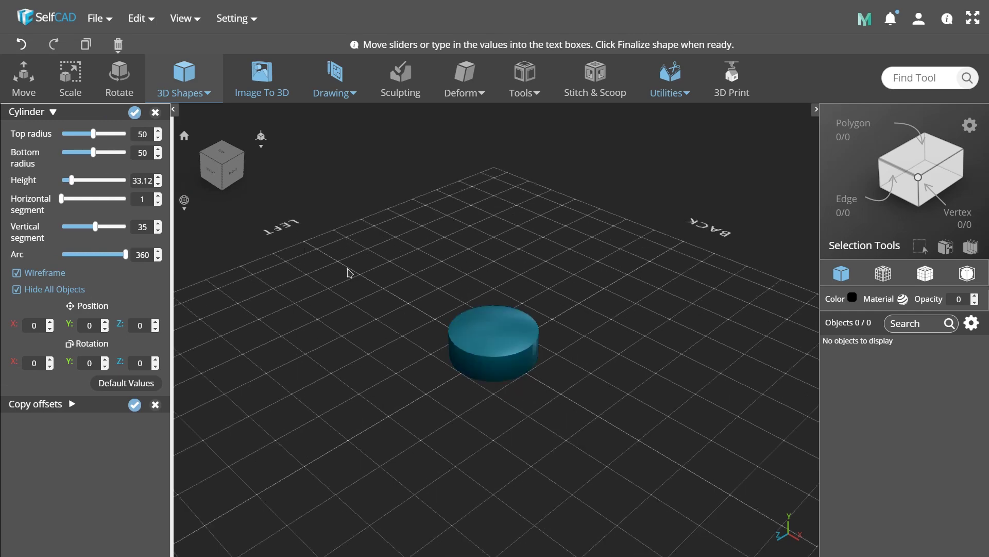
pyautogui.click(545, 364)
# Step: Narrow the cylinder slightly with the Scale tool, to about 36 wide
pyautogui.press('s')
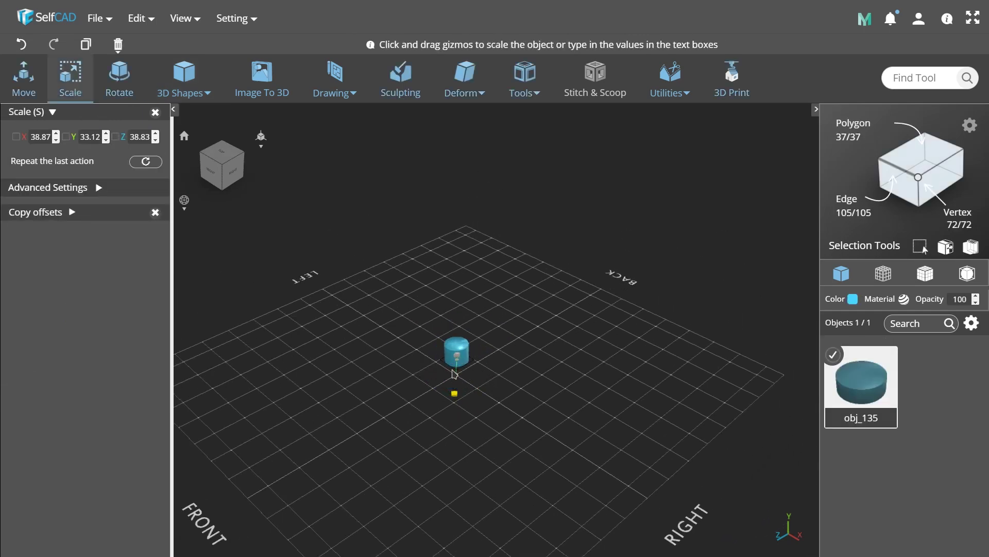
pyautogui.moveTo(453, 373); pyautogui.dragTo(456, 379)
pyautogui.moveTo(456, 379)
pyautogui.mouseDown()
pyautogui.moveTo(460, 370)
pyautogui.moveTo(437, 379)
pyautogui.mouseUp()
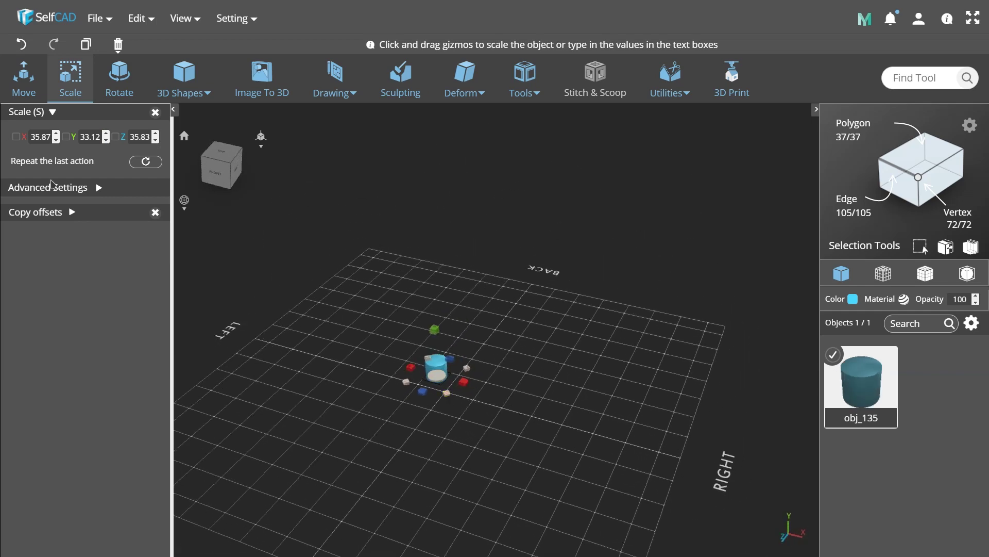
pyautogui.click(21, 77)
pyautogui.moveTo(499, 445); pyautogui.dragTo(452, 332)
pyautogui.press('s')
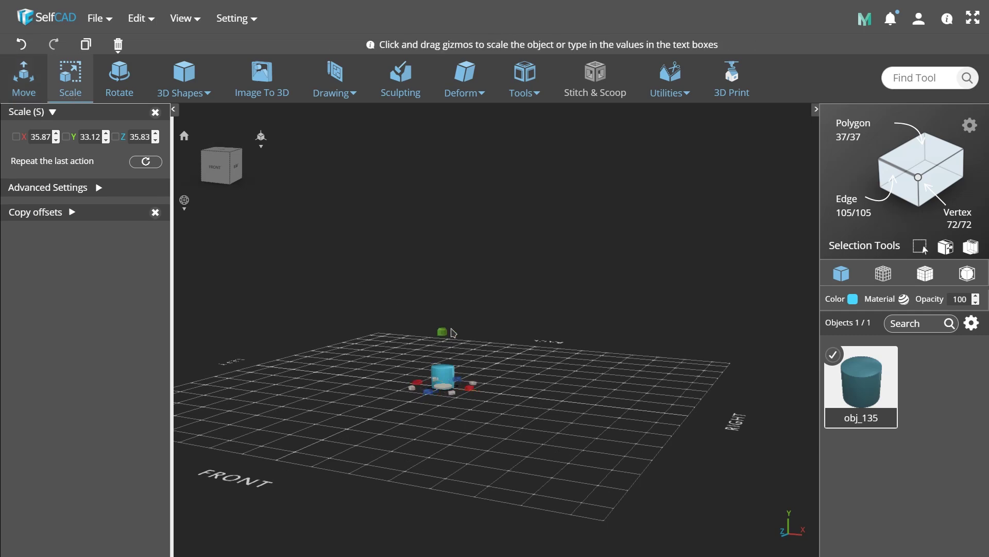
# Step: Stretch the cylinder upward into a tall pole with Y scale about 602
pyautogui.moveTo(461, 267)
pyautogui.mouseDown()
pyautogui.moveTo(515, 349)
pyautogui.moveTo(461, 371)
pyautogui.mouseUp()
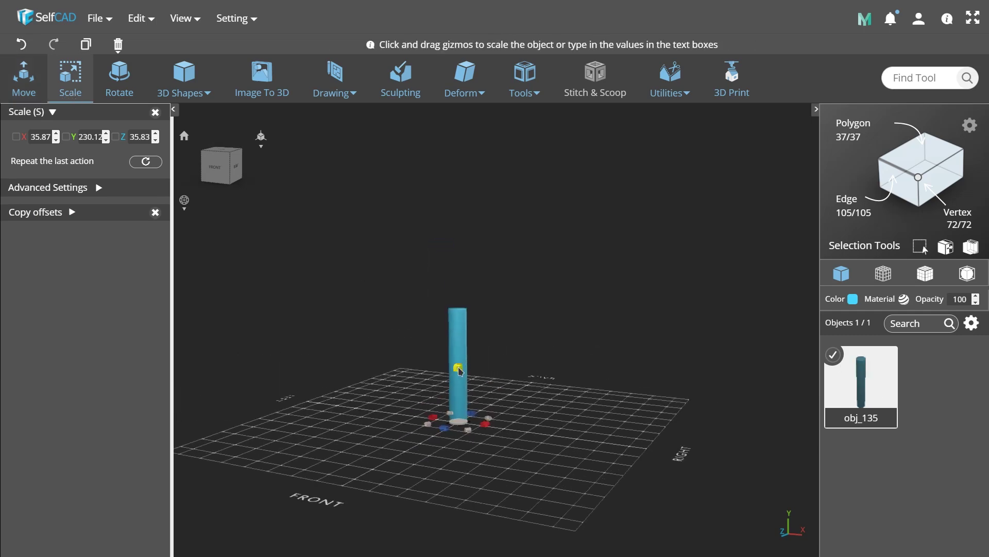
pyautogui.moveTo(431, 186); pyautogui.dragTo(472, 439)
pyautogui.moveTo(539, 431)
pyautogui.mouseDown()
pyautogui.moveTo(475, 357)
pyautogui.moveTo(529, 376)
pyautogui.moveTo(463, 398)
pyautogui.mouseUp()
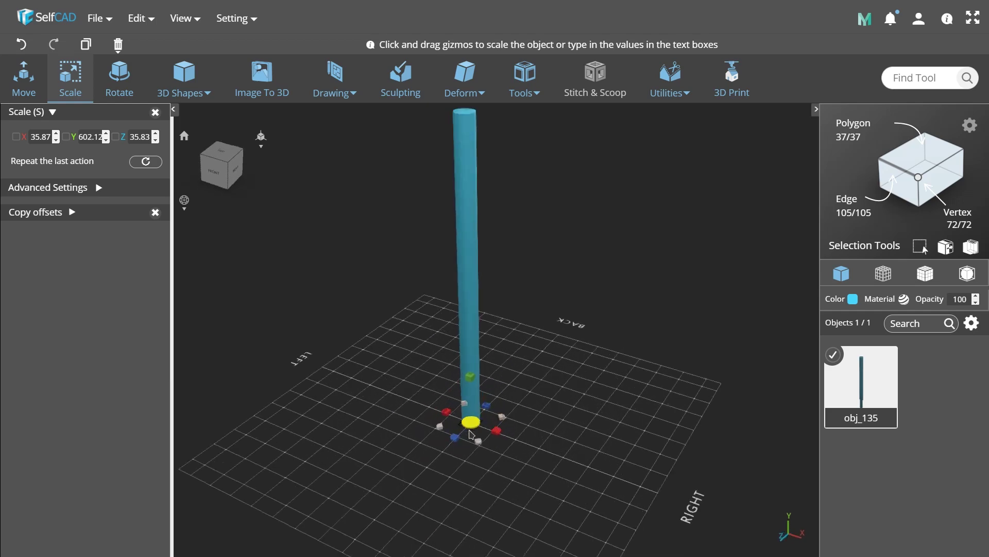
pyautogui.moveTo(507, 420)
pyautogui.mouseDown()
pyautogui.moveTo(512, 398)
pyautogui.moveTo(361, 392)
pyautogui.mouseUp()
pyautogui.scroll(3, 512, 398)
pyautogui.scroll(3, 528, 421)
pyautogui.scroll(2, 361, 391)
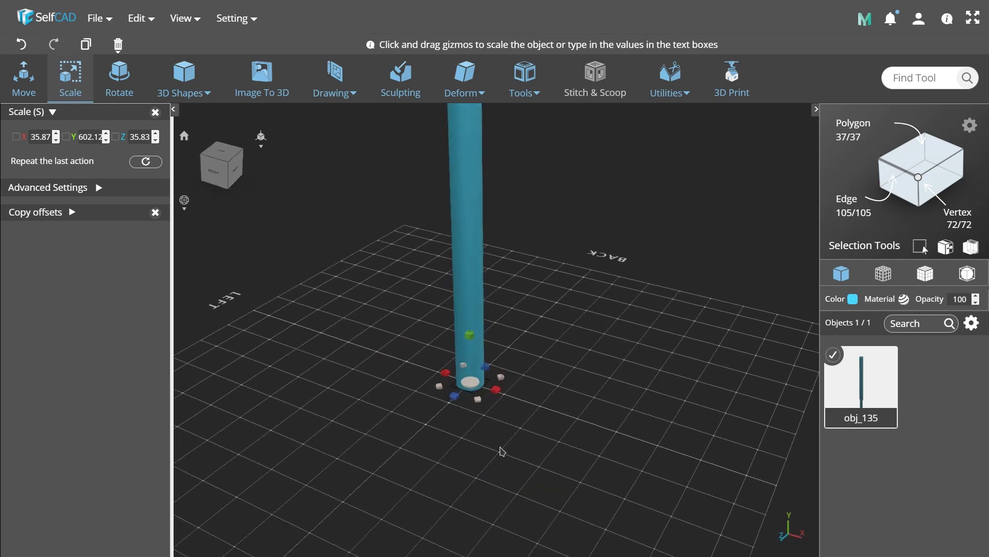
# Step: Add a cube at the foot of the pole and finalize it
pyautogui.click(188, 93)
pyautogui.click(191, 149)
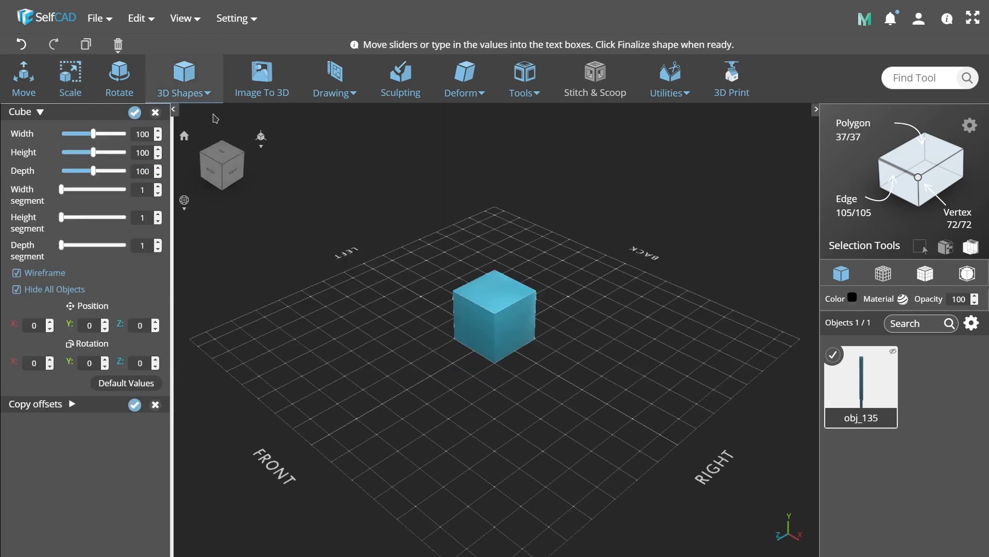
pyautogui.click(576, 402)
pyautogui.moveTo(576, 402); pyautogui.dragTo(495, 342)
pyautogui.scroll(3, 492, 342)
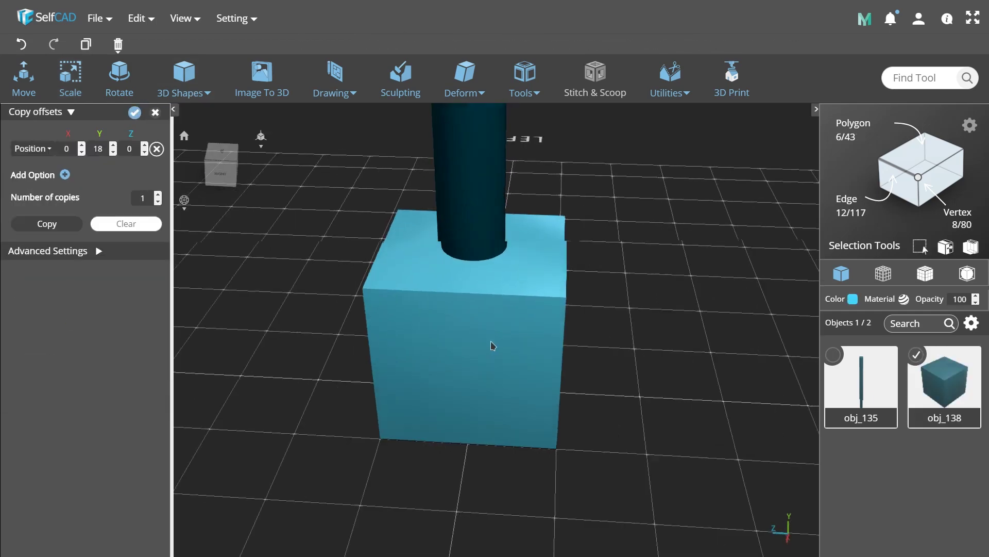
pyautogui.scroll(-5, 268, 215)
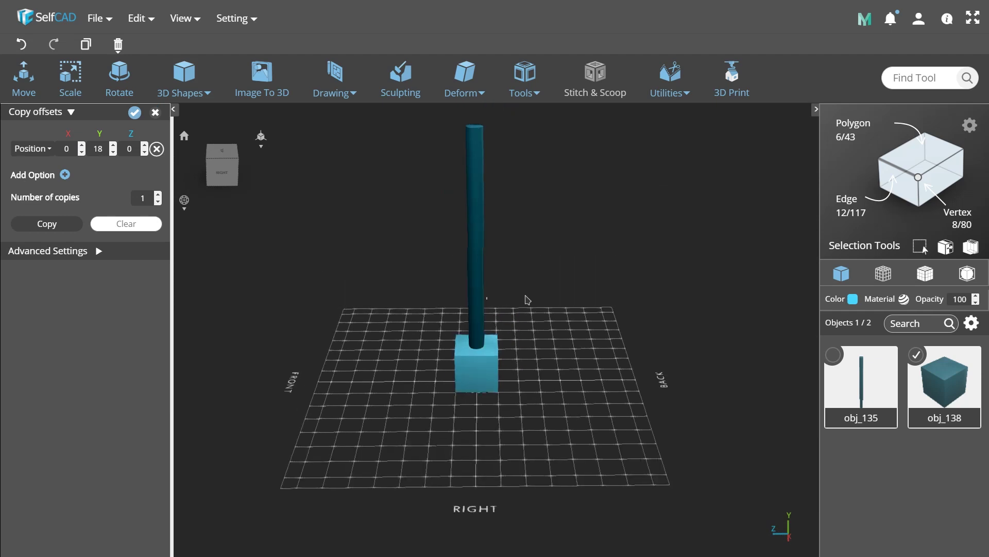
# Step: Select the cube at the pole's base with Scale active, at 100 on every axis
pyautogui.moveTo(267, 214); pyautogui.dragTo(490, 234)
pyautogui.click(483, 226)
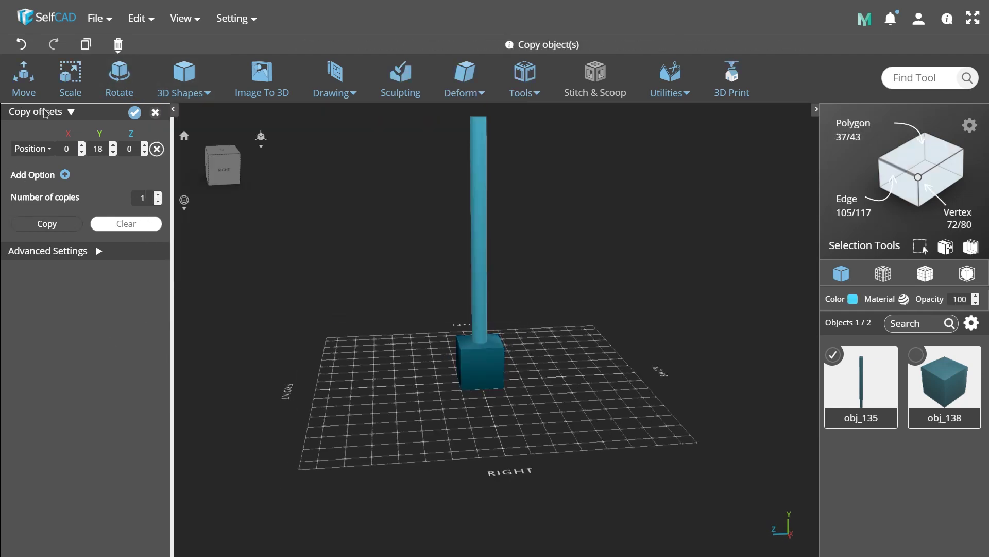
pyautogui.click(78, 74)
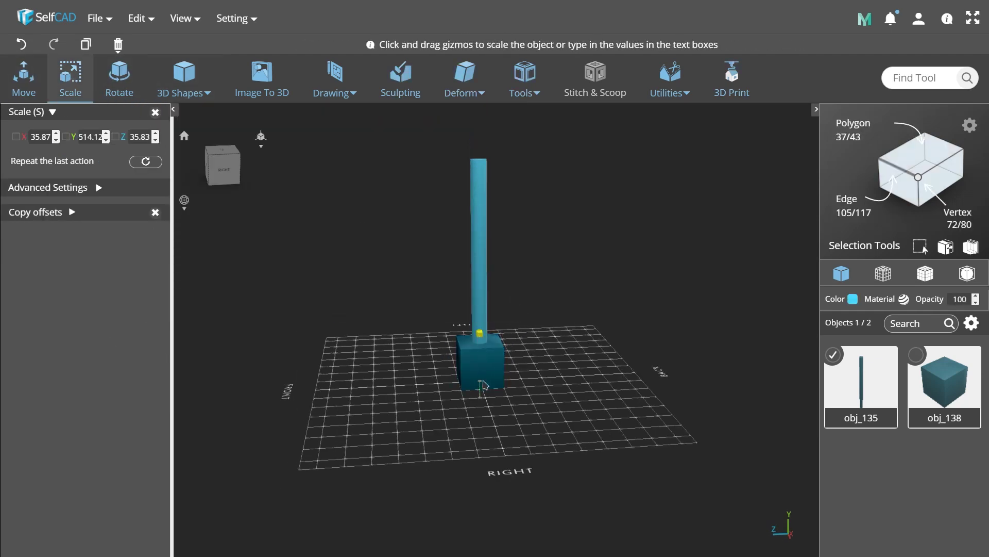
pyautogui.press('Escape')
pyautogui.scroll(5, 536, 404)
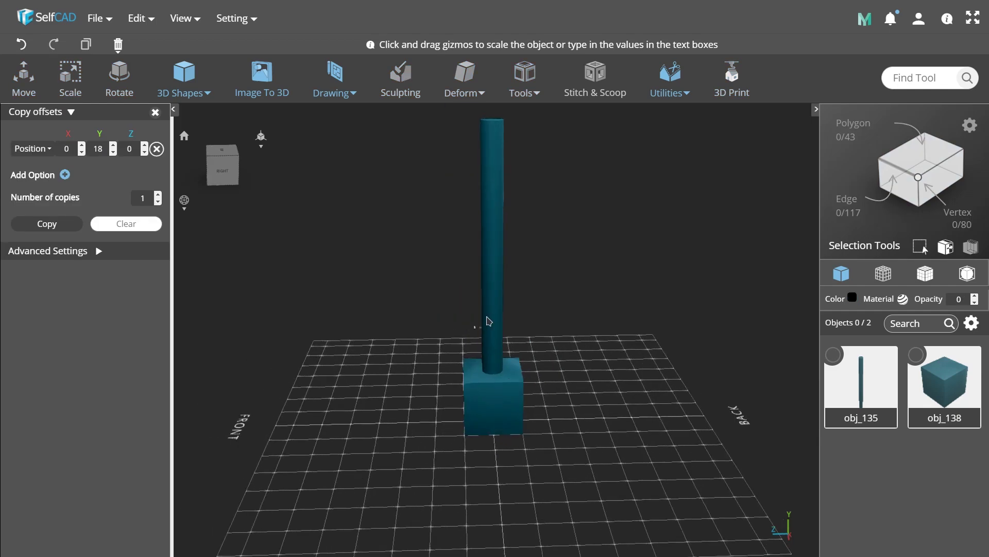
pyautogui.click(80, 91)
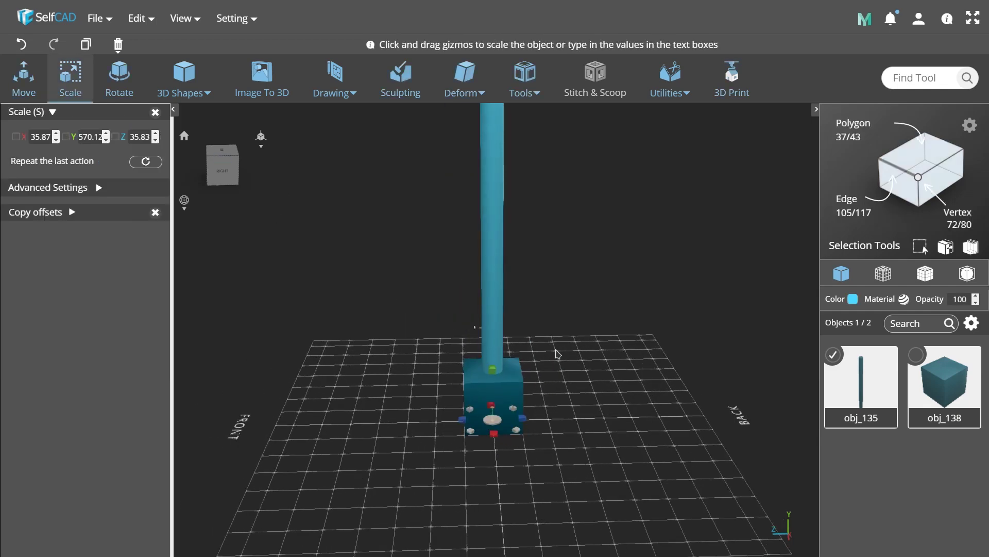
pyautogui.click(514, 386)
pyautogui.scroll(5, 511, 386)
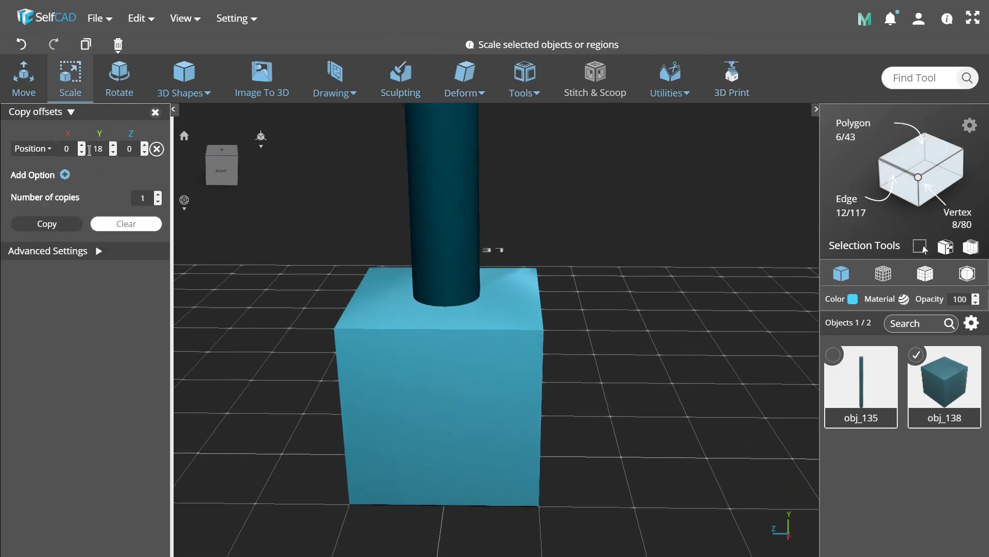
# Step: Scale the cube to Y 6, Z 37, then with Symmetry on stretch X to about 238
pyautogui.press('s')
pyautogui.click(99, 189)
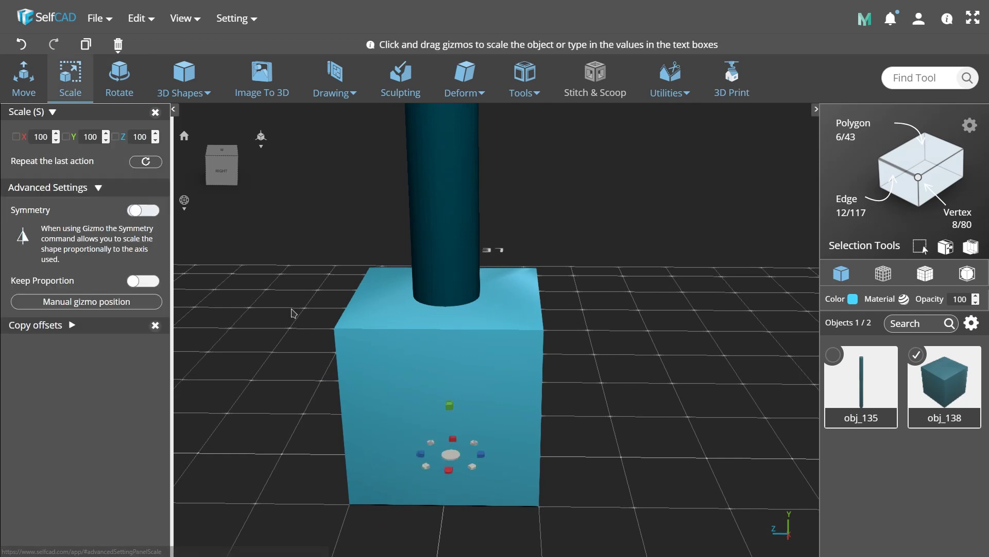
pyautogui.moveTo(450, 460)
pyautogui.mouseDown()
pyautogui.moveTo(506, 473)
pyautogui.moveTo(237, 385)
pyautogui.mouseUp()
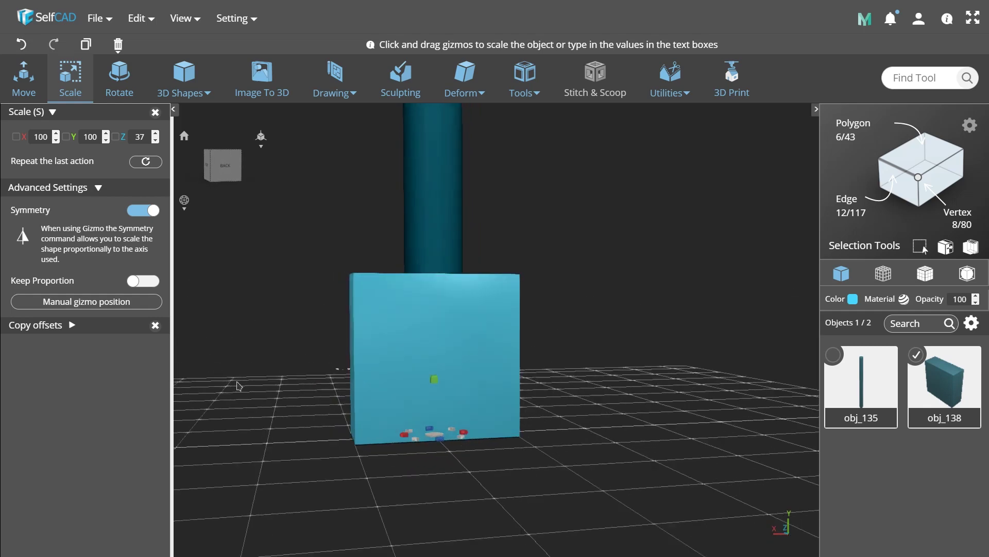
pyautogui.moveTo(434, 381)
pyautogui.mouseDown()
pyautogui.moveTo(409, 531)
pyautogui.moveTo(503, 457)
pyautogui.moveTo(555, 441)
pyautogui.mouseUp()
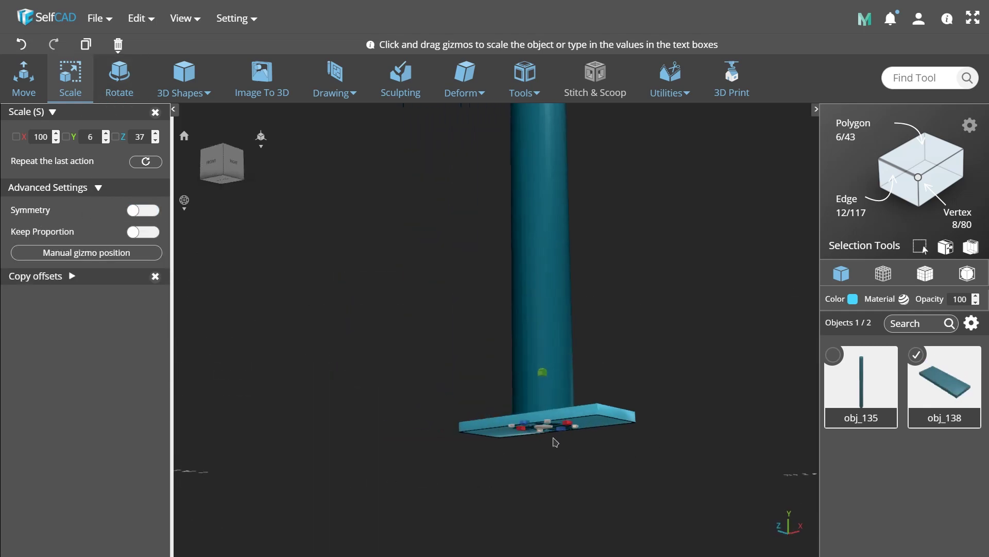
pyautogui.moveTo(466, 461); pyautogui.dragTo(556, 497)
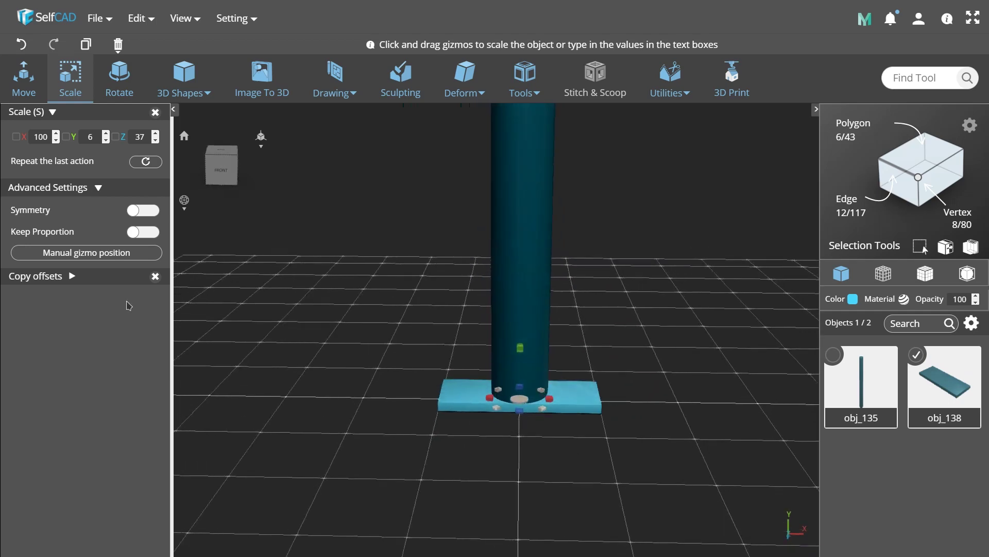
pyautogui.click(133, 209)
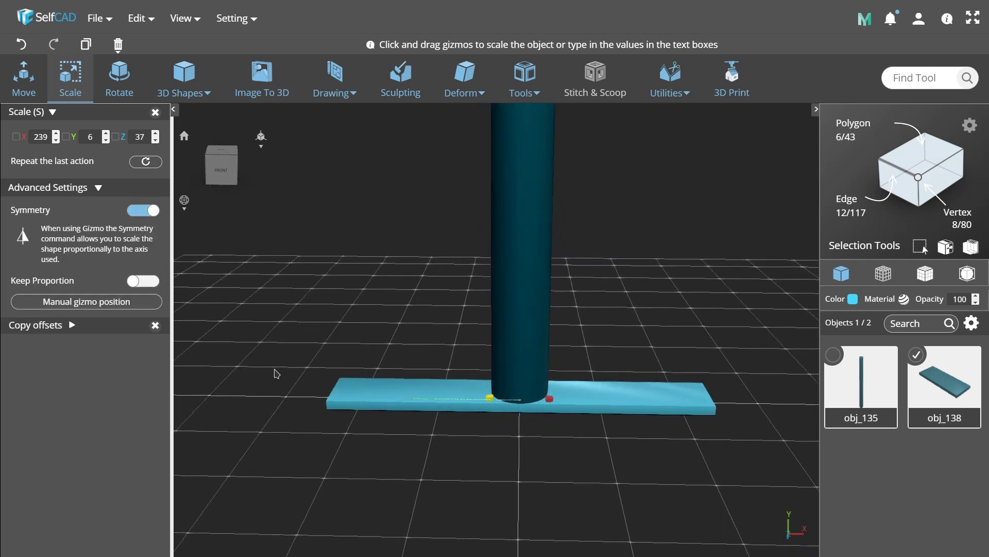
pyautogui.moveTo(277, 373); pyautogui.dragTo(450, 380)
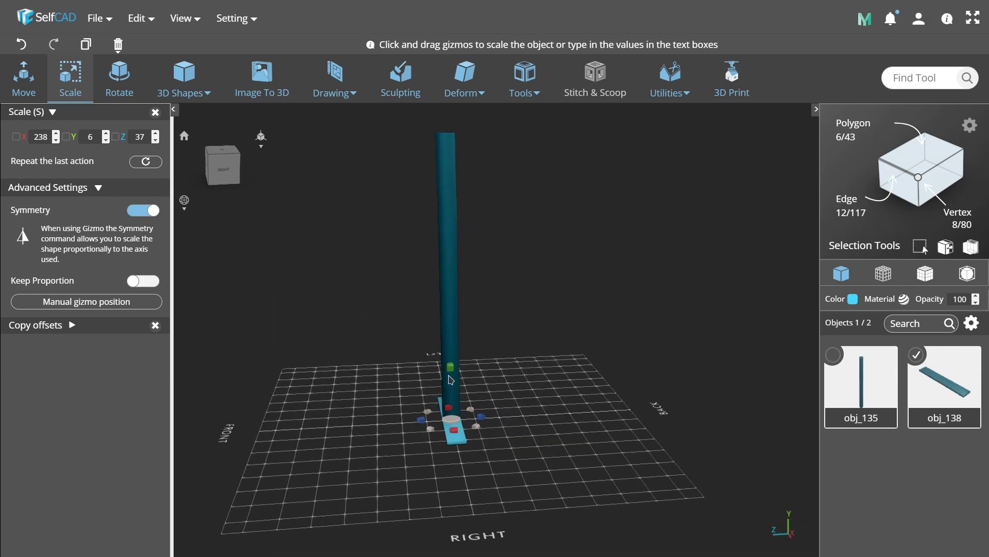
pyautogui.scroll(5, 450, 380)
pyautogui.moveTo(525, 395); pyautogui.dragTo(256, 302)
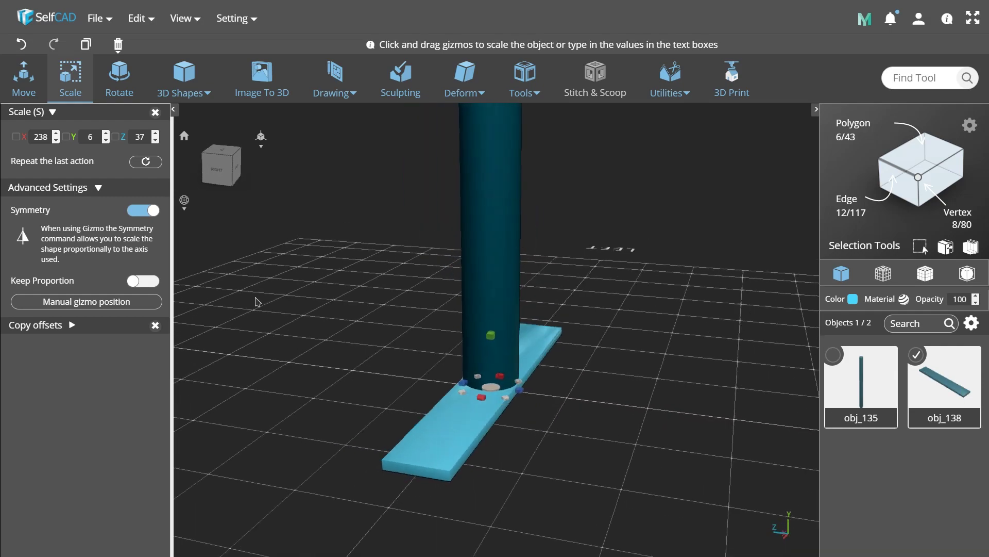
# Step: Duplicate the plank using the Copy offsets panel
pyautogui.click(66, 325)
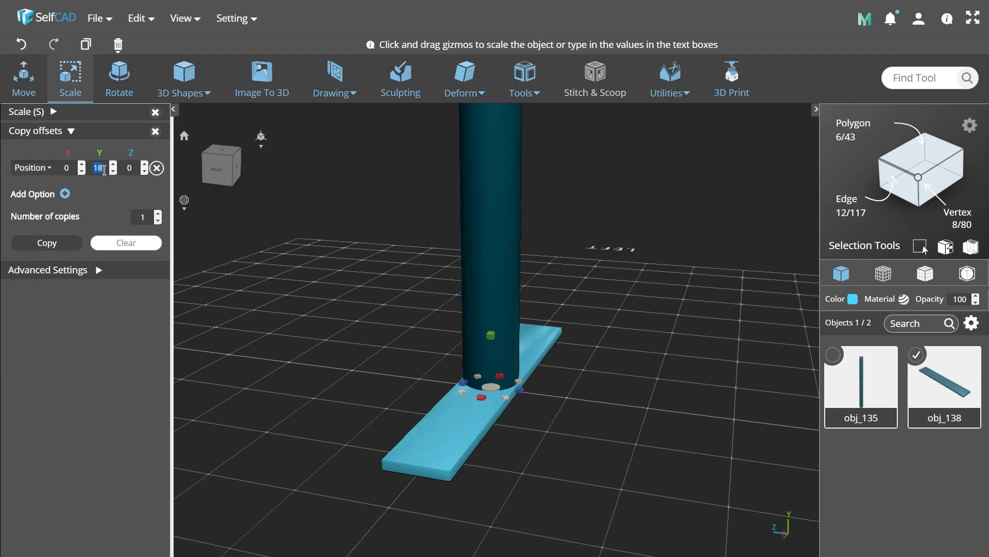
pyautogui.click(48, 244)
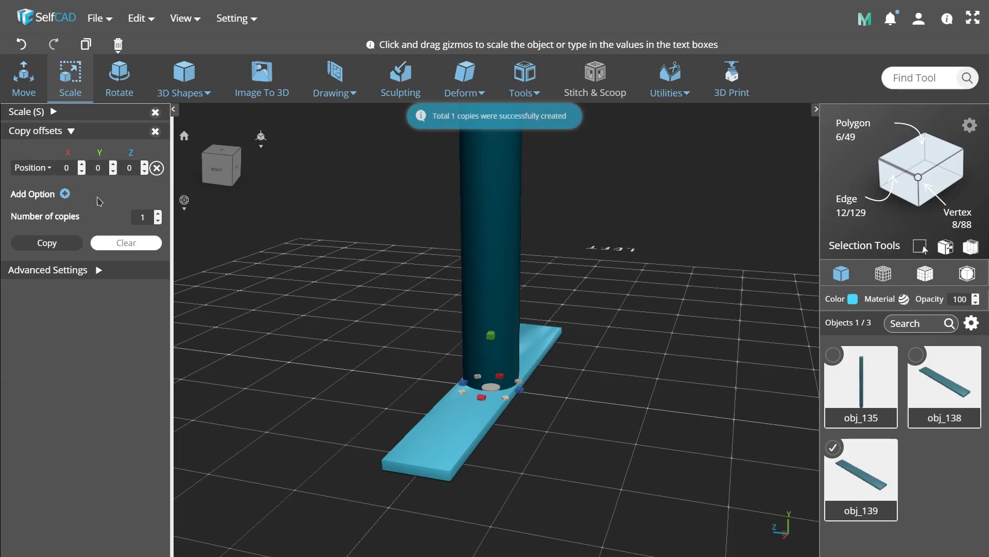
pyautogui.moveTo(232, 257)
pyautogui.mouseDown()
pyautogui.moveTo(497, 441)
pyautogui.moveTo(17, 100)
pyautogui.mouseUp()
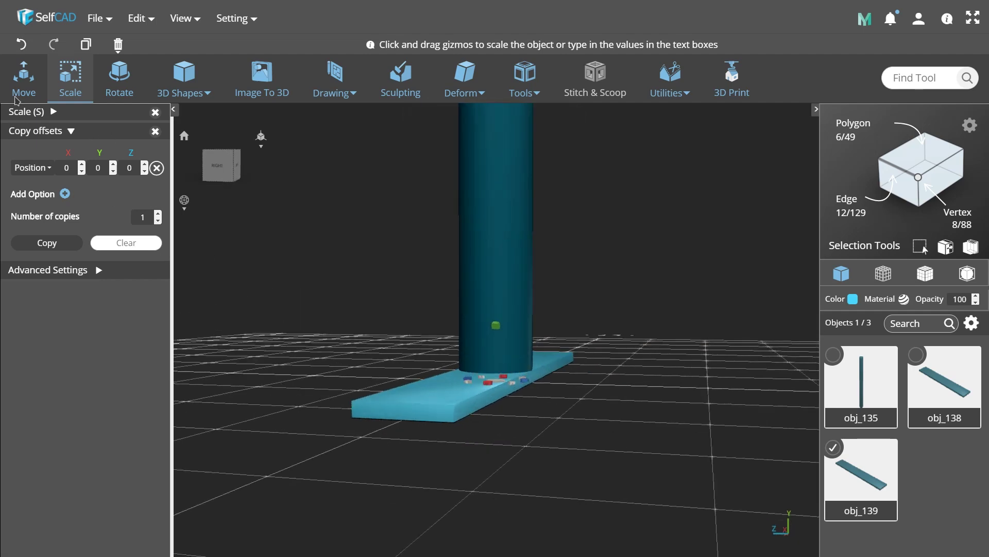
# Step: Raise the copied plank 6 units and rotate it 11° about Y
pyautogui.click(16, 77)
pyautogui.scroll(2, 503, 419)
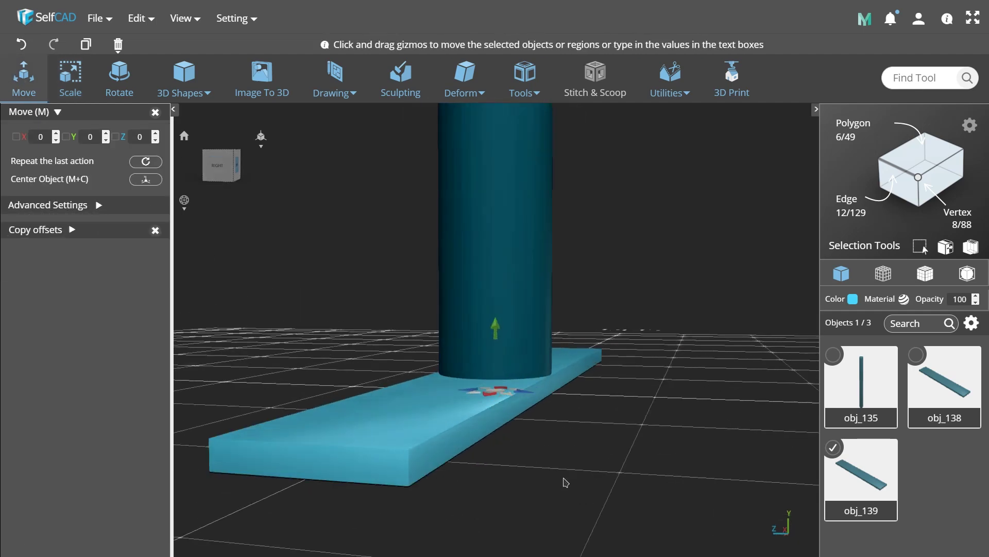
pyautogui.scroll(1, 509, 344)
pyautogui.moveTo(496, 333); pyautogui.dragTo(496, 313)
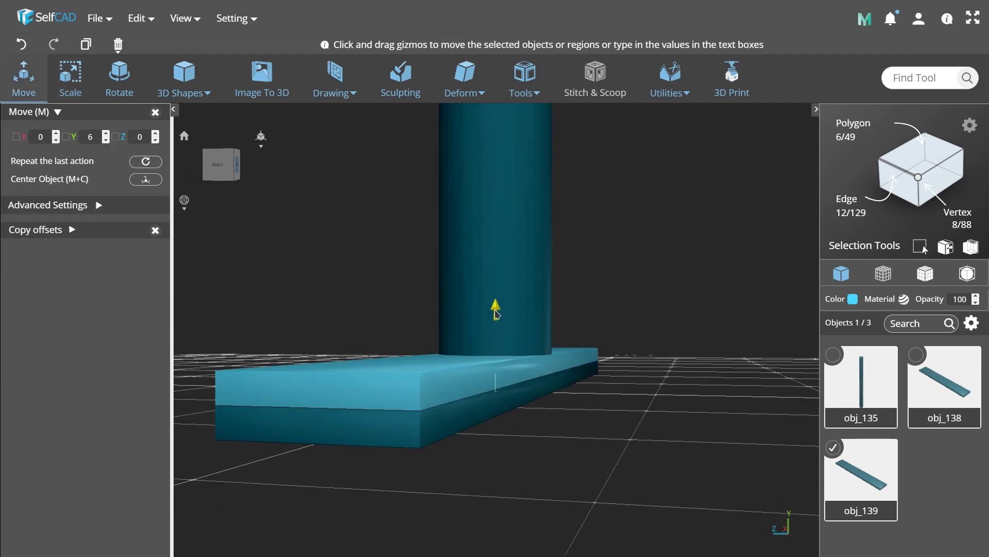
pyautogui.moveTo(567, 442)
pyautogui.mouseDown()
pyautogui.moveTo(611, 435)
pyautogui.moveTo(462, 438)
pyautogui.moveTo(596, 445)
pyautogui.moveTo(601, 468)
pyautogui.moveTo(382, 347)
pyautogui.mouseUp()
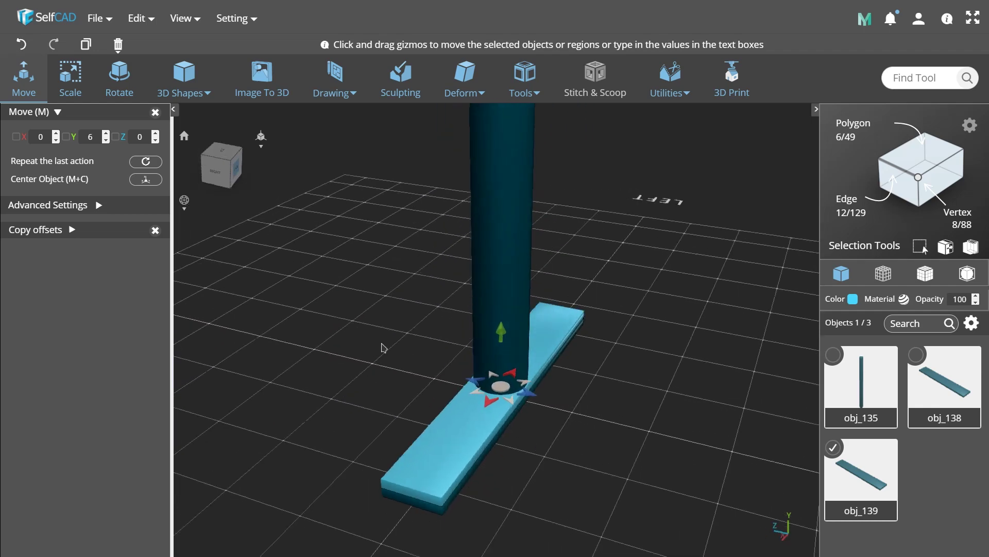
pyautogui.click(116, 75)
pyautogui.moveTo(513, 295); pyautogui.dragTo(402, 274)
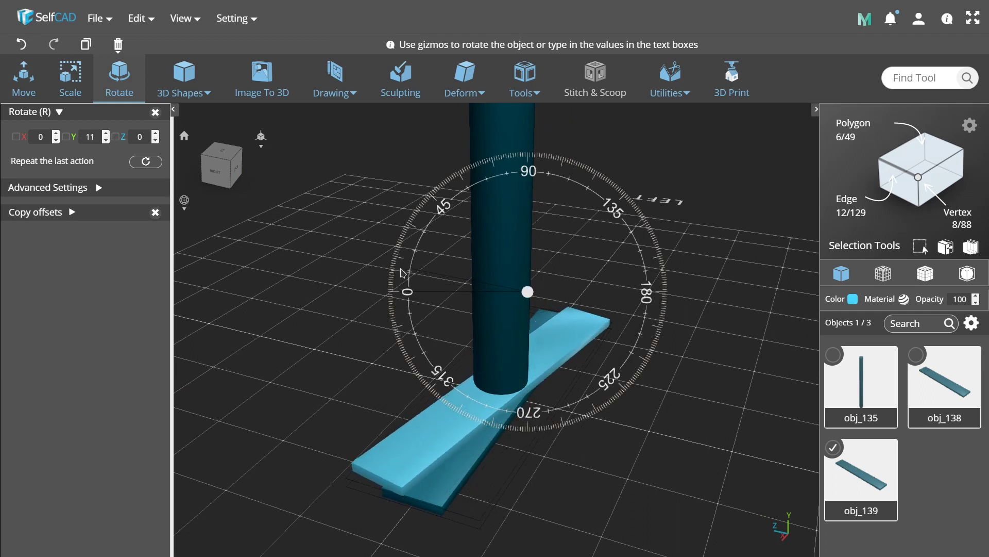
# Step: Make a copy with Y offset 12, then undo the misplaced copy
pyautogui.moveTo(370, 295); pyautogui.dragTo(347, 382)
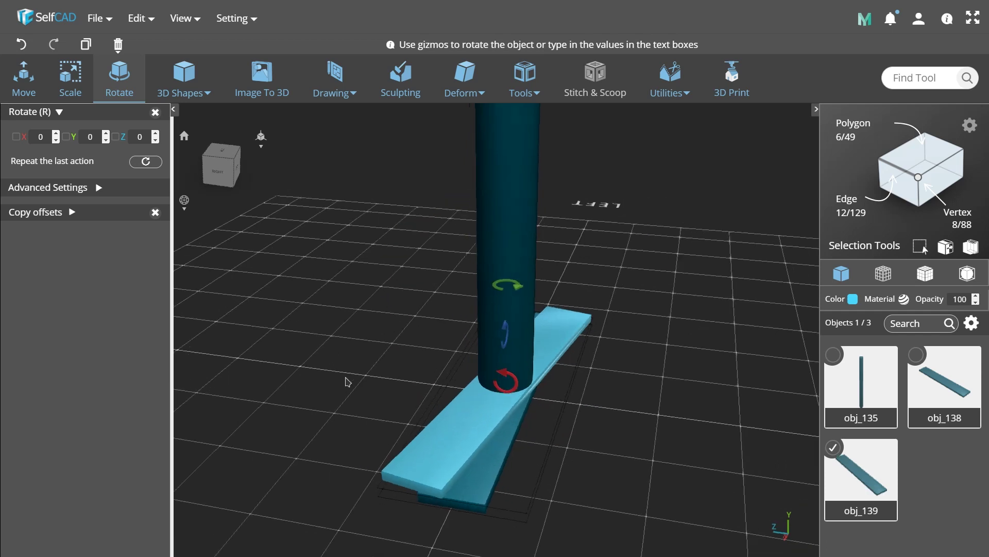
pyautogui.click(73, 212)
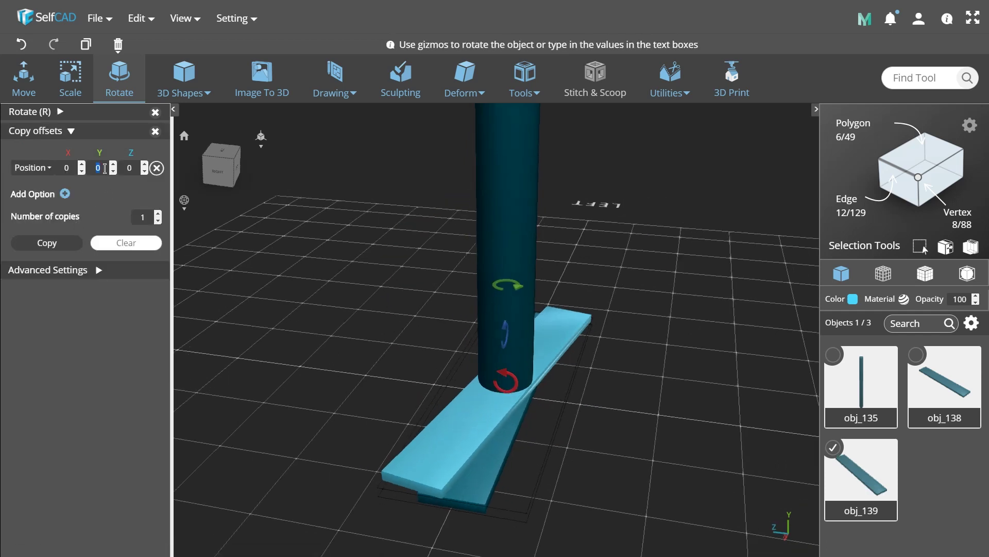
pyautogui.click(47, 244)
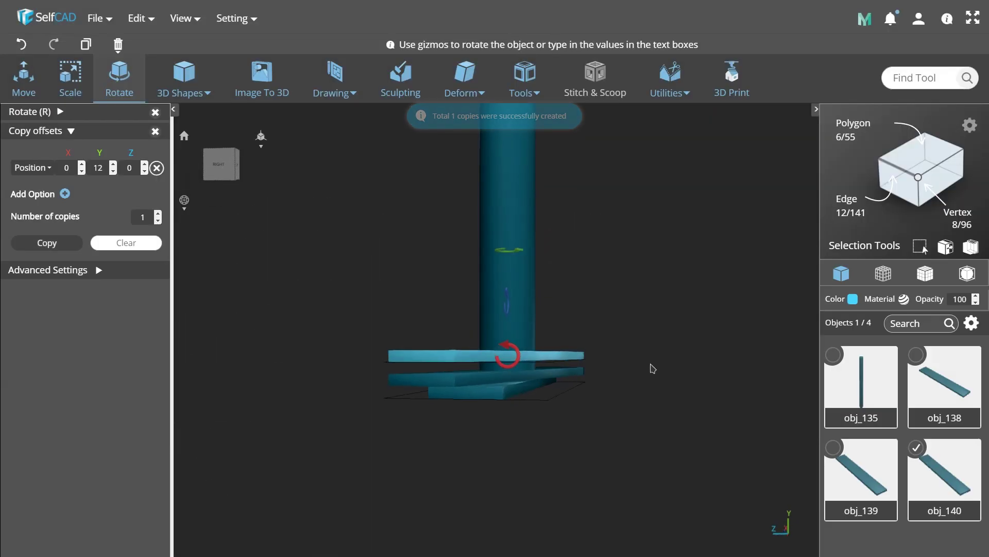
pyautogui.moveTo(653, 368); pyautogui.dragTo(642, 387)
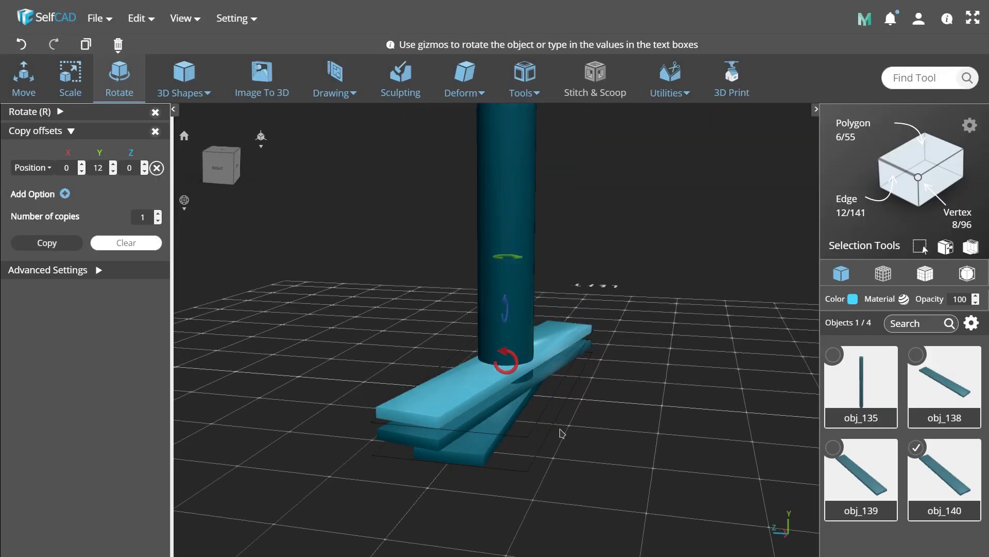
pyautogui.hotkey('ctrl', 'z')
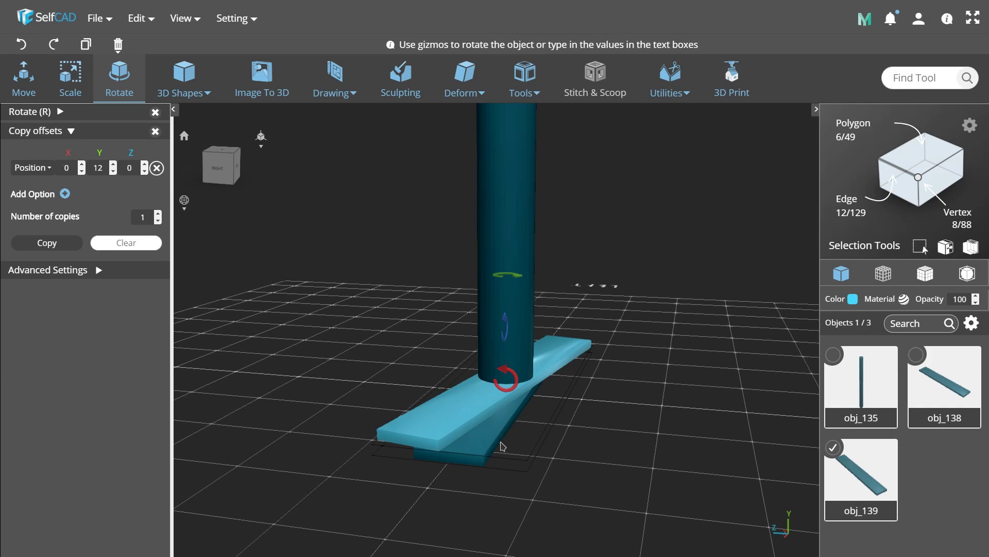
# Step: Copy the bottom plank, turn the new plank further around the pole, and select it
pyautogui.click(503, 446)
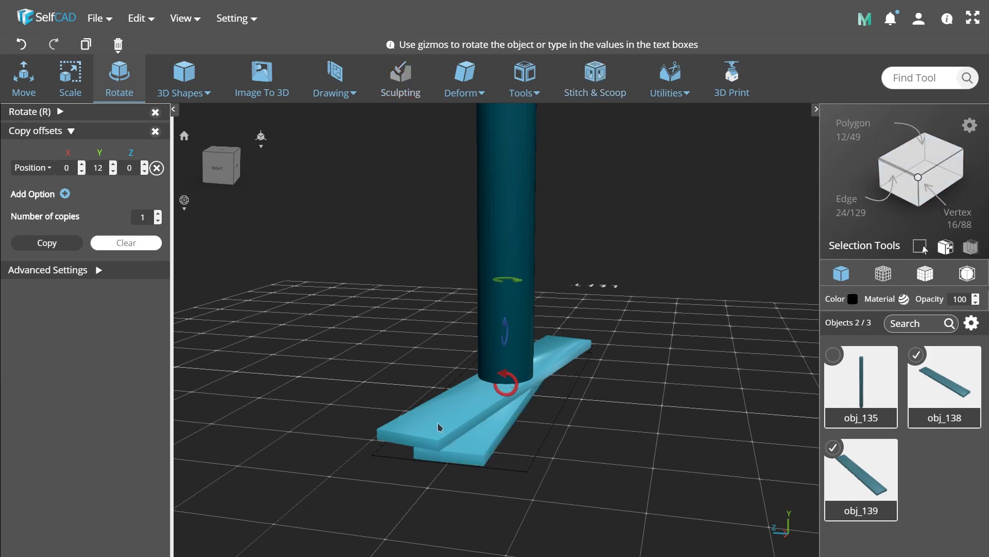
pyautogui.click(47, 242)
pyautogui.moveTo(544, 410); pyautogui.dragTo(545, 408)
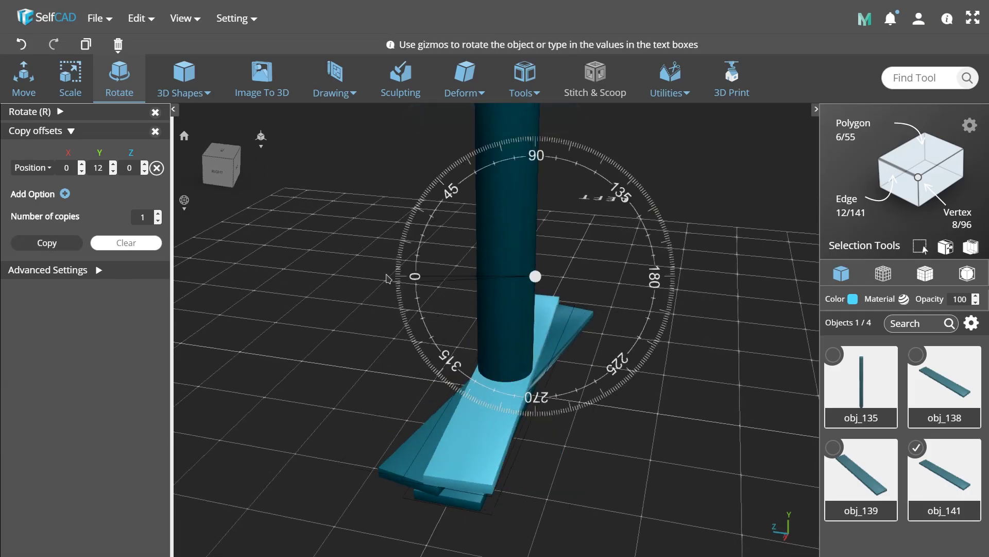
pyautogui.moveTo(387, 279); pyautogui.dragTo(412, 238)
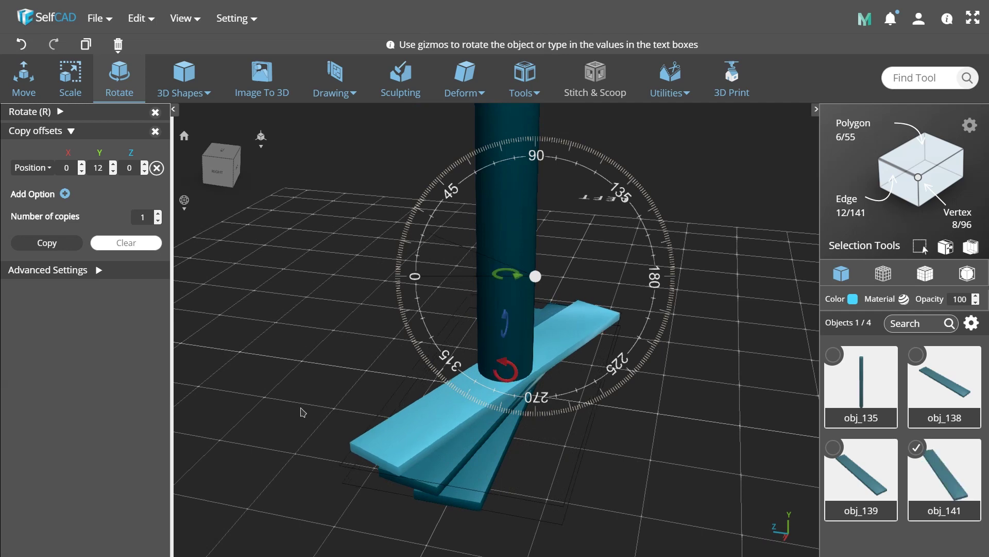
pyautogui.moveTo(303, 413)
pyautogui.mouseDown()
pyautogui.moveTo(364, 420)
pyautogui.moveTo(281, 404)
pyautogui.moveTo(265, 387)
pyautogui.mouseUp()
pyautogui.keyDown('shift'); pyautogui.click(393, 412); pyautogui.keyUp('shift')
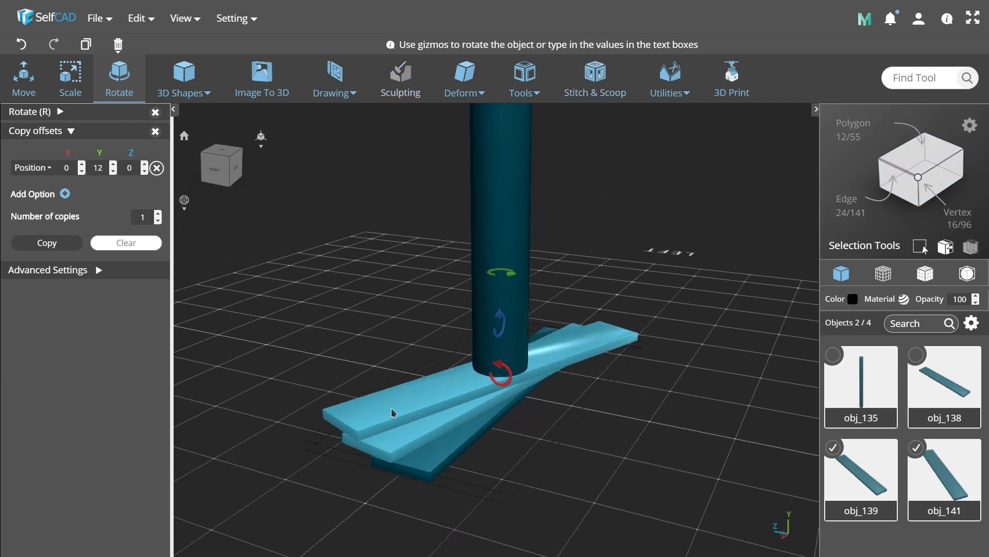
pyautogui.click(404, 404)
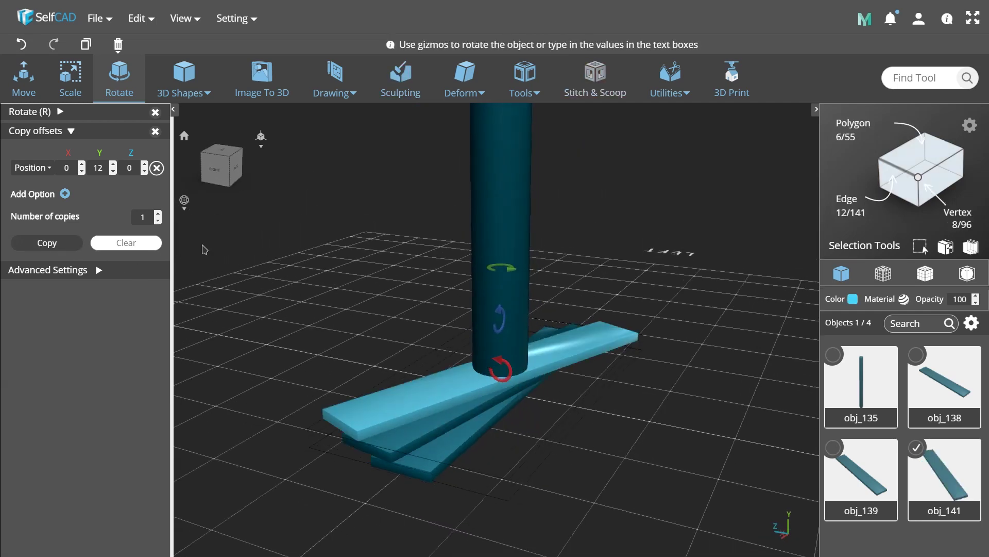
pyautogui.write('6')
# Step: Add three more steps above the top plank, each rotated further around the pole
pyautogui.click(78, 246)
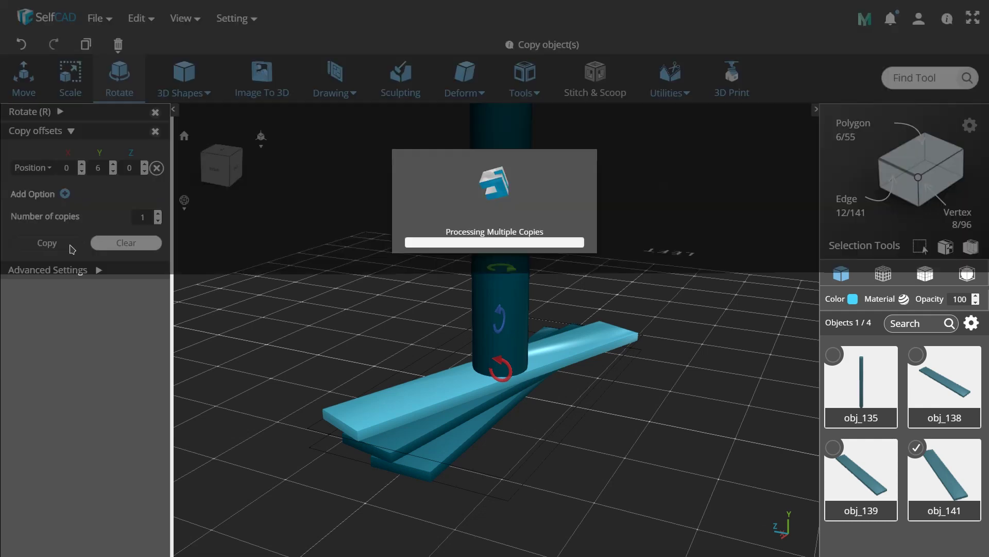
pyautogui.moveTo(453, 288)
pyautogui.mouseDown()
pyautogui.moveTo(523, 276)
pyautogui.moveTo(405, 256)
pyautogui.mouseUp()
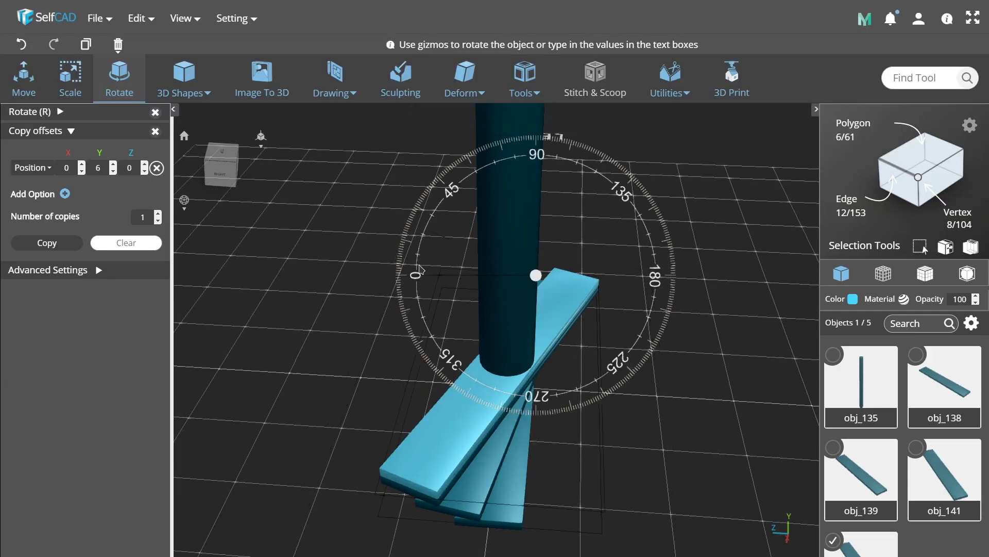
pyautogui.click(47, 243)
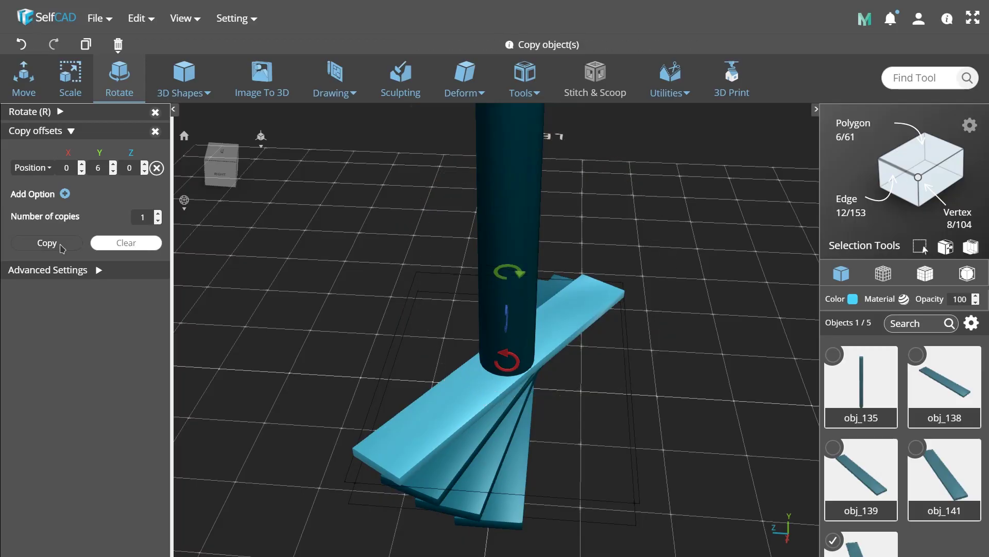
pyautogui.moveTo(510, 271)
pyautogui.mouseDown()
pyautogui.moveTo(400, 255)
pyautogui.moveTo(398, 244)
pyautogui.mouseUp()
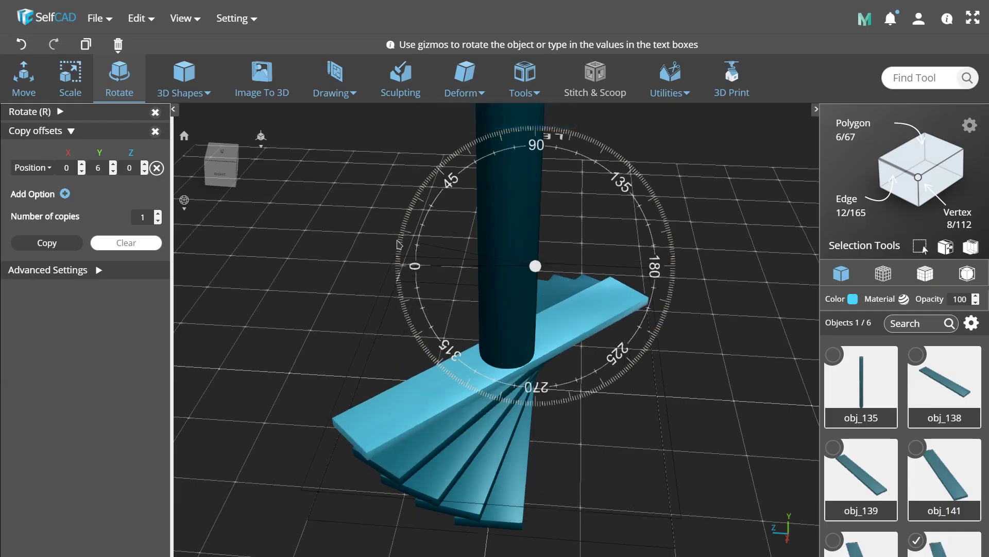
pyautogui.click(46, 243)
pyautogui.moveTo(511, 263)
pyautogui.mouseDown()
pyautogui.moveTo(394, 259)
pyautogui.moveTo(381, 239)
pyautogui.moveTo(596, 235)
pyautogui.moveTo(518, 498)
pyautogui.mouseUp()
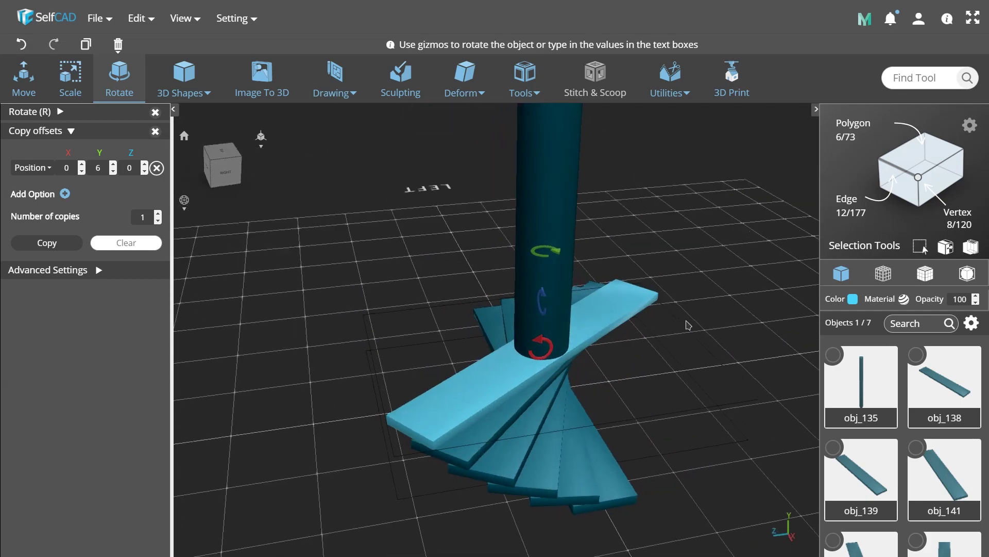
# Step: Select several planks, copy them, and move the copies upward
pyautogui.keyDown('shift'); pyautogui.click(518, 499); pyautogui.keyUp('shift')
pyautogui.keyDown('shift'); pyautogui.click(479, 482); pyautogui.keyUp('shift')
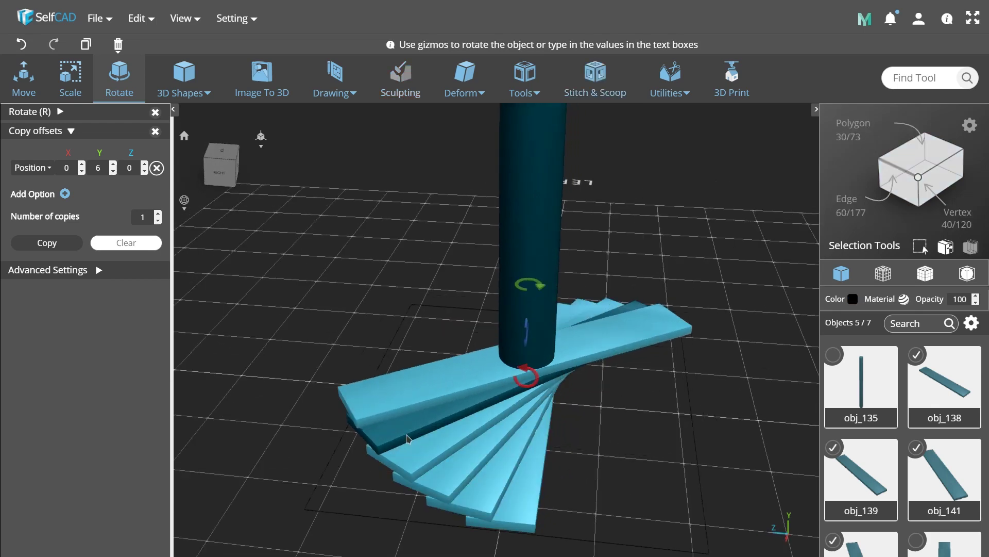
pyautogui.click(47, 242)
pyautogui.press('m')
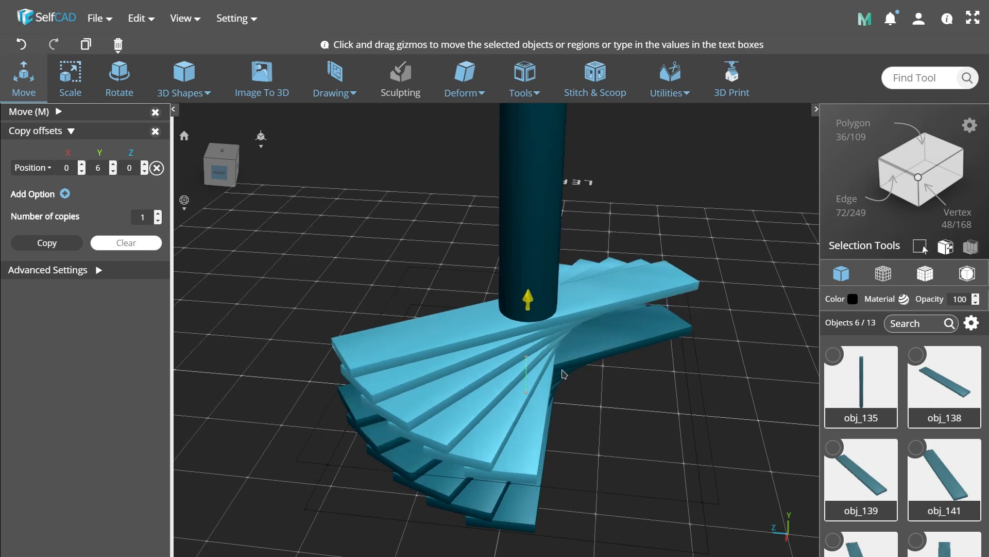
pyautogui.moveTo(528, 334); pyautogui.dragTo(492, 355)
pyautogui.scroll(5, 492, 355)
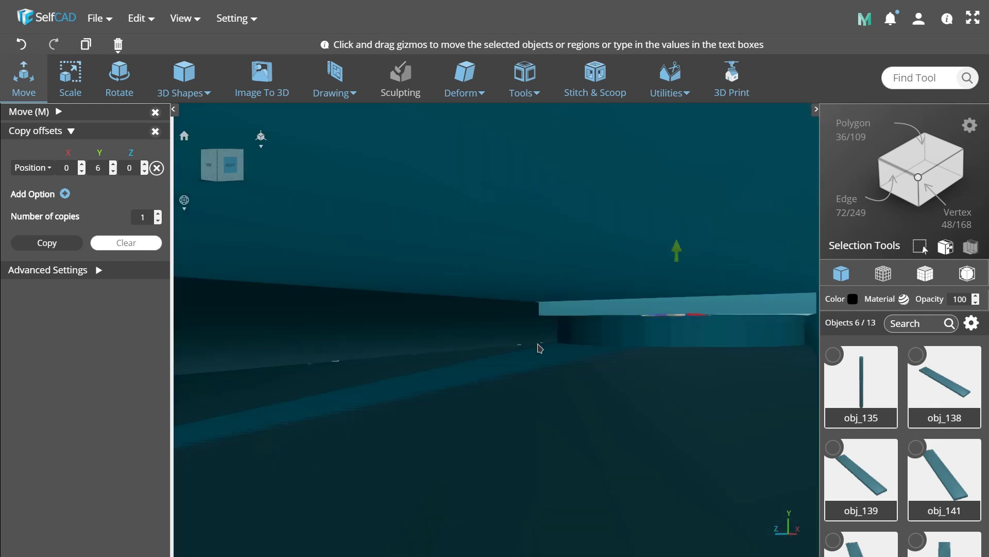
pyautogui.scroll(-3, 536, 347)
pyautogui.scroll(4, 564, 371)
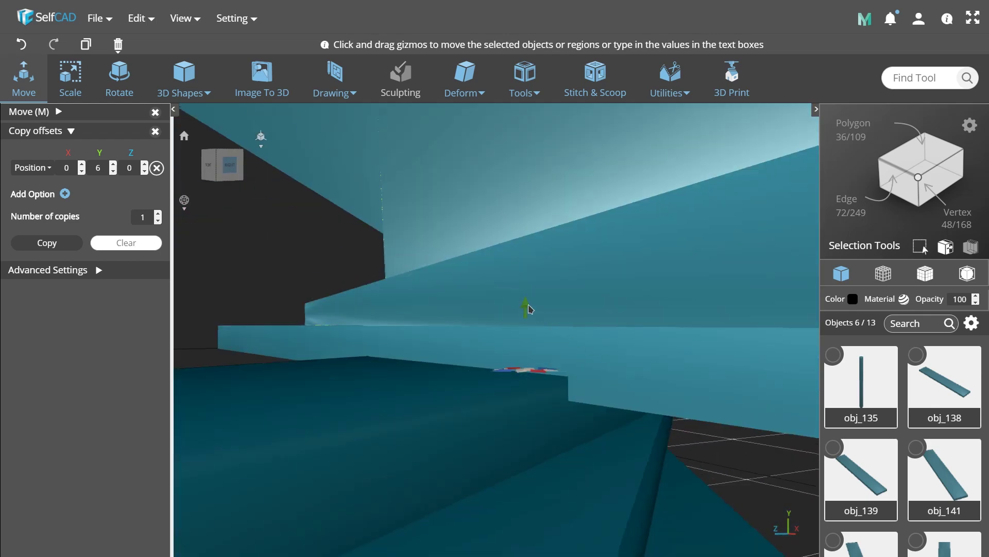
pyautogui.scroll(-2, 528, 308)
pyautogui.scroll(-4, 528, 308)
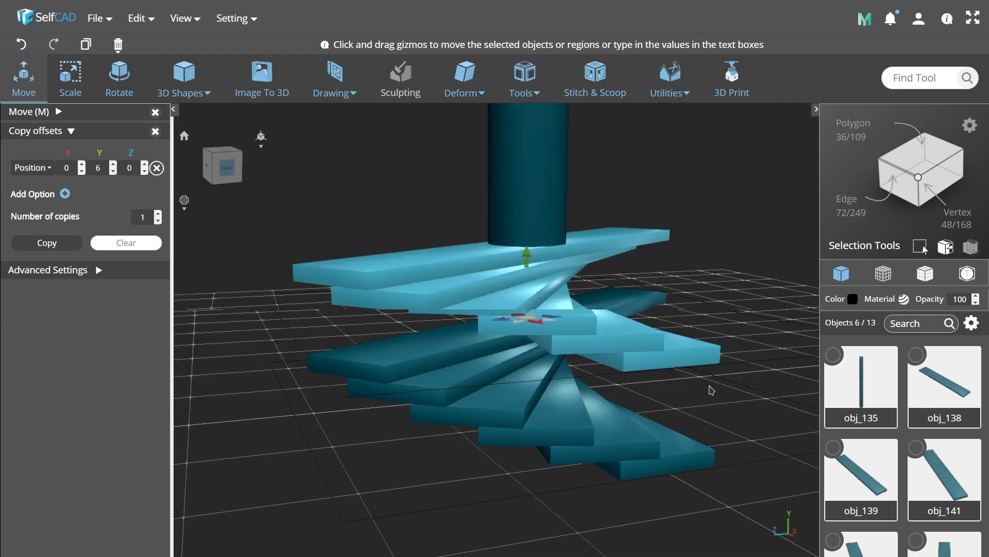
pyautogui.moveTo(712, 390)
pyautogui.mouseDown()
pyautogui.moveTo(598, 367)
pyautogui.moveTo(621, 382)
pyautogui.mouseUp()
# Step: Rotate the copied planks around the pole to complete twelve spiral steps
pyautogui.press('r')
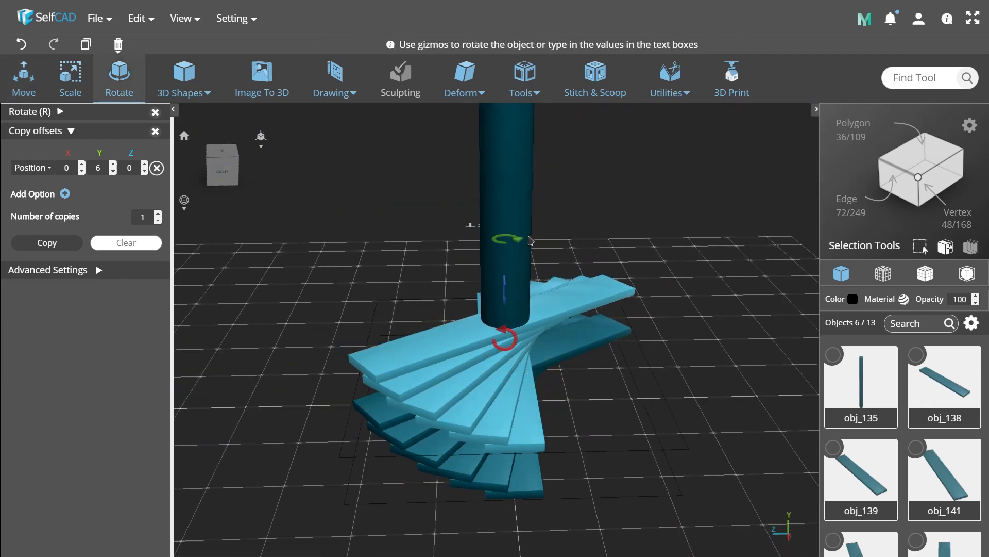
pyautogui.moveTo(521, 245); pyautogui.dragTo(389, 239)
pyautogui.moveTo(424, 173)
pyautogui.mouseDown()
pyautogui.moveTo(473, 170)
pyautogui.moveTo(490, 126)
pyautogui.moveTo(473, 120)
pyautogui.mouseUp()
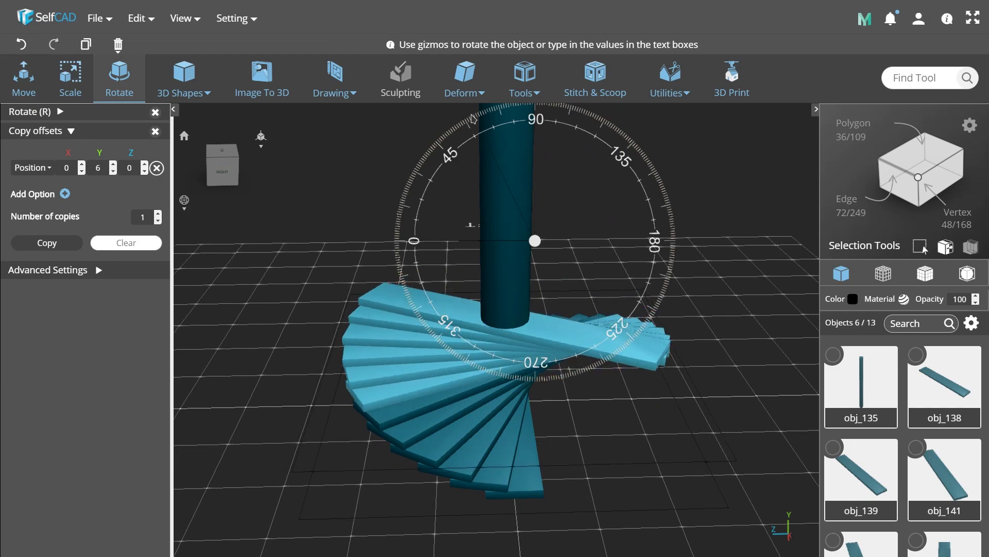
pyautogui.moveTo(422, 200)
pyautogui.mouseDown()
pyautogui.moveTo(462, 459)
pyautogui.moveTo(481, 438)
pyautogui.moveTo(568, 404)
pyautogui.moveTo(531, 436)
pyautogui.moveTo(658, 447)
pyautogui.moveTo(512, 446)
pyautogui.moveTo(598, 457)
pyautogui.mouseUp()
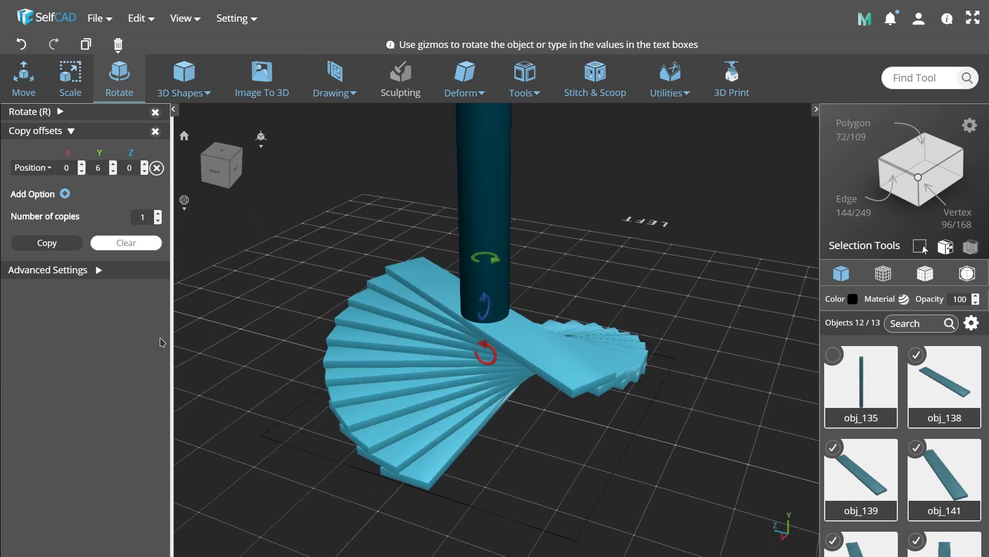
# Step: Copy the whole set of stair planks and raise the copies
pyautogui.click(58, 244)
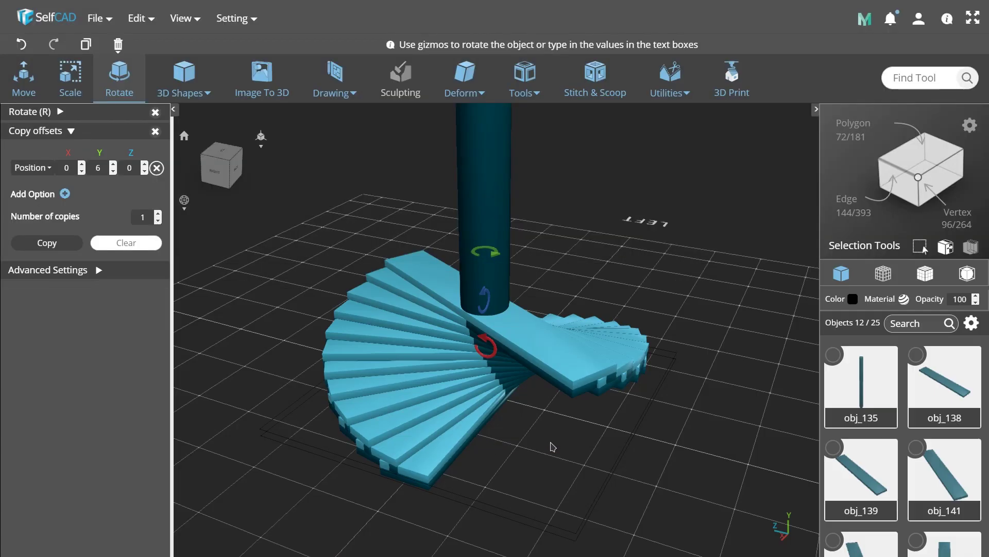
pyautogui.moveTo(495, 483)
pyautogui.mouseDown()
pyautogui.moveTo(648, 472)
pyautogui.moveTo(467, 327)
pyautogui.moveTo(530, 328)
pyautogui.moveTo(555, 231)
pyautogui.mouseUp()
pyautogui.press('m')
pyautogui.scroll(3, 562, 257)
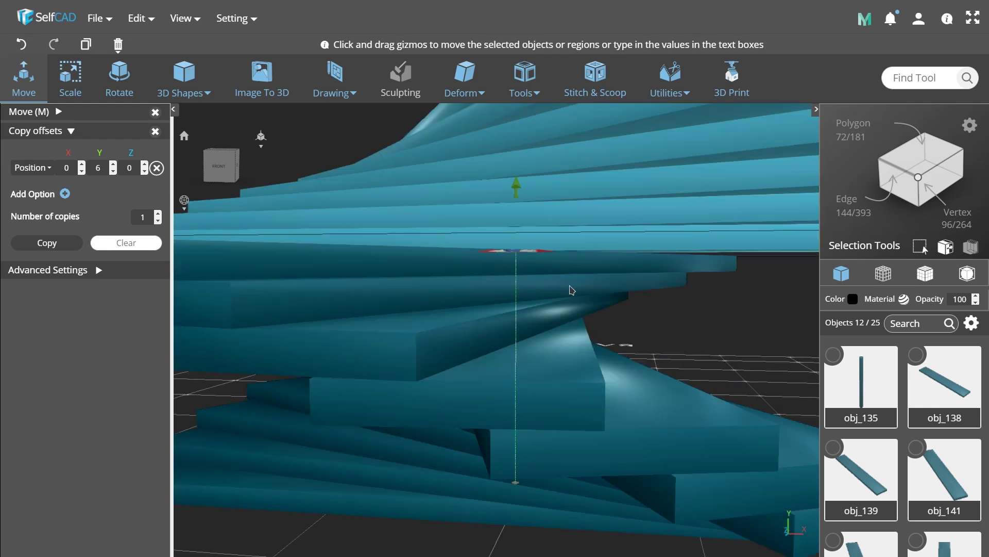
pyautogui.scroll(3, 608, 296)
pyautogui.scroll(1, 717, 345)
pyautogui.scroll(-10, 716, 345)
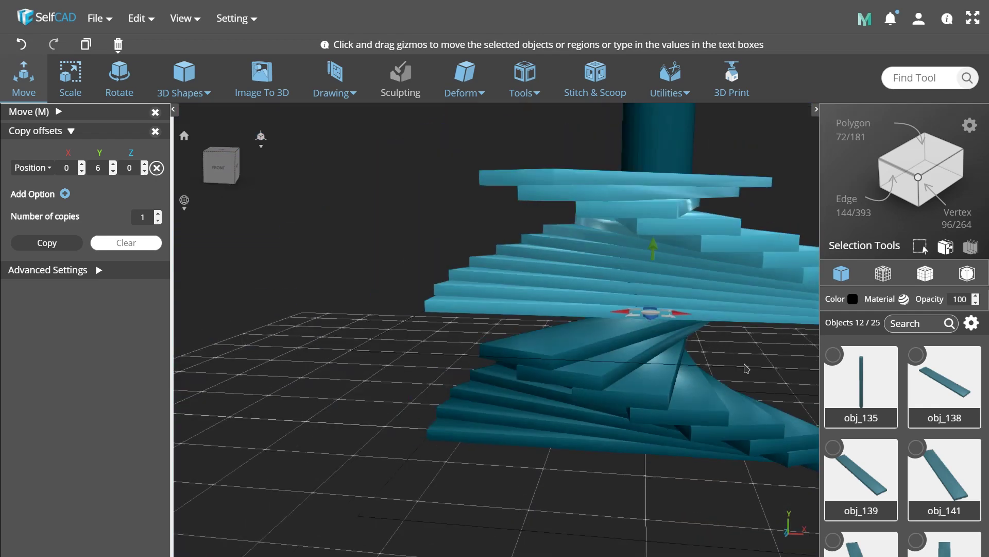
pyautogui.moveTo(715, 344); pyautogui.dragTo(515, 330)
# Step: Rotate the copied steps around the pole to line up with the spiral
pyautogui.click(126, 85)
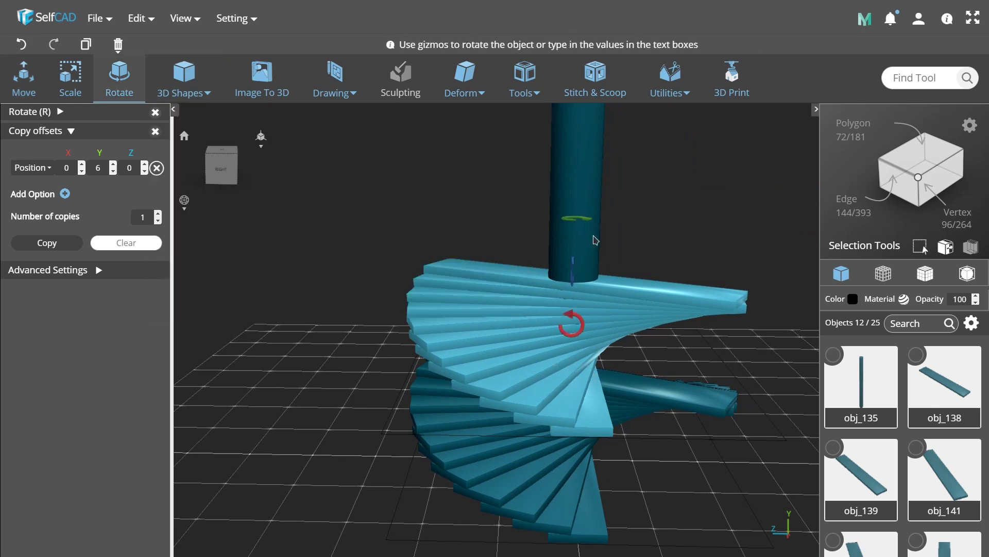
pyautogui.moveTo(590, 224)
pyautogui.mouseDown()
pyautogui.moveTo(583, 188)
pyautogui.moveTo(675, 128)
pyautogui.moveTo(570, 322)
pyautogui.mouseUp()
pyautogui.moveTo(569, 322)
pyautogui.mouseDown(button='right')
pyautogui.moveTo(543, 417)
pyautogui.moveTo(591, 388)
pyautogui.moveTo(583, 346)
pyautogui.moveTo(498, 278)
pyautogui.mouseUp(button='right')
pyautogui.moveTo(498, 278); pyautogui.dragTo(355, 232)
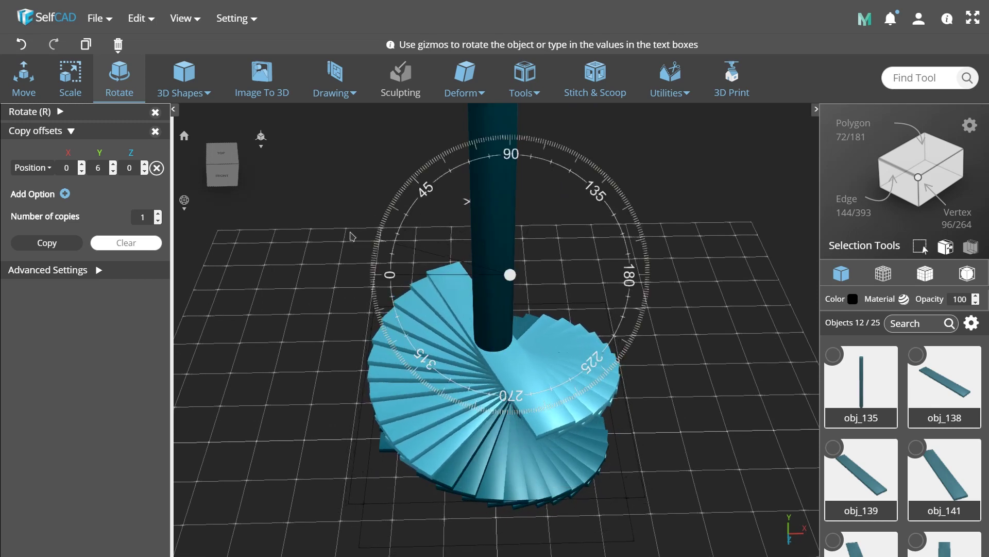
pyautogui.moveTo(757, 351)
pyautogui.mouseDown(button='right')
pyautogui.moveTo(616, 289)
pyautogui.moveTo(684, 296)
pyautogui.moveTo(656, 368)
pyautogui.moveTo(673, 353)
pyautogui.moveTo(494, 357)
pyautogui.moveTo(534, 370)
pyautogui.mouseUp(button='right')
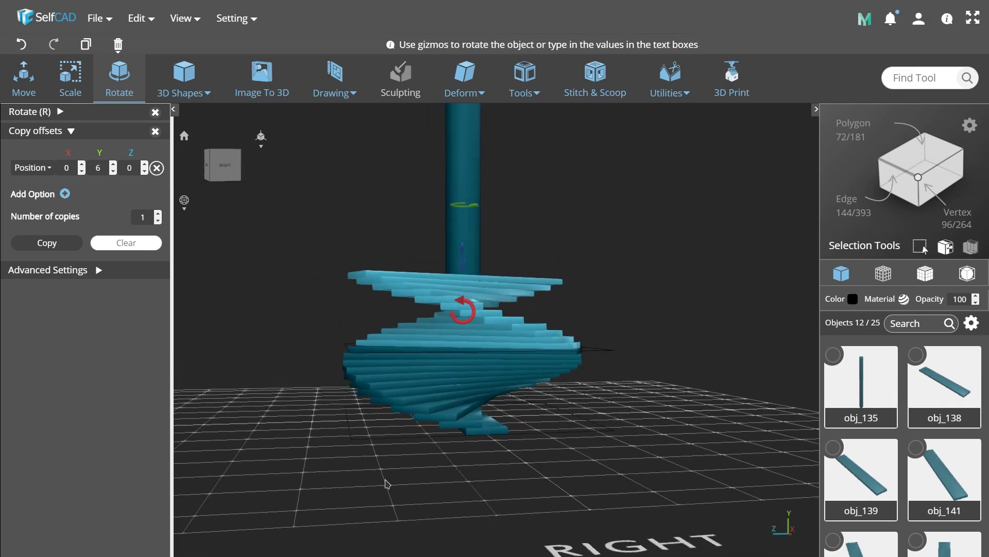
pyautogui.moveTo(387, 483)
pyautogui.mouseDown(button='right')
pyautogui.moveTo(368, 453)
pyautogui.moveTo(371, 472)
pyautogui.mouseUp(button='right')
# Step: Duplicate the stair section again via the Edit menu and lift it above the stairs
pyautogui.click(137, 18)
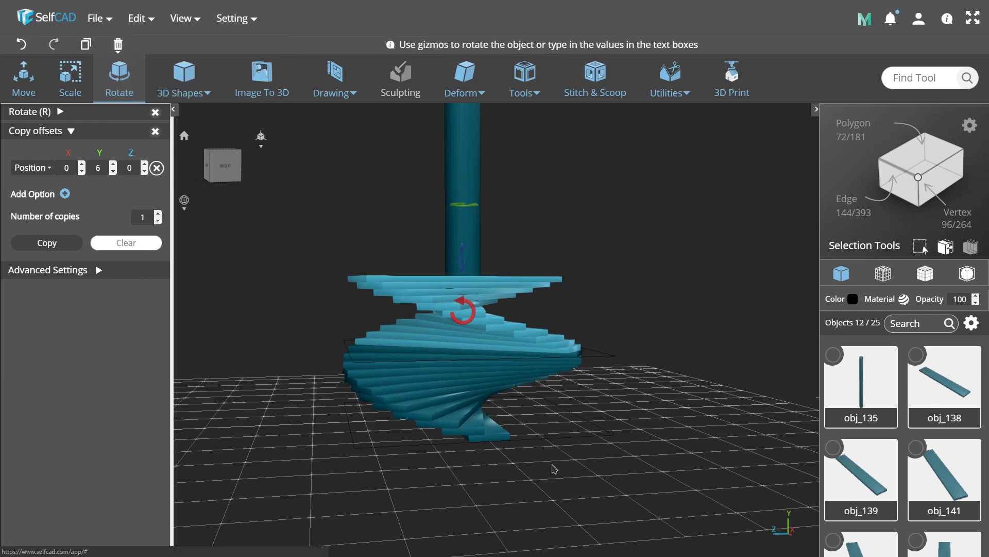
pyautogui.moveTo(542, 442); pyautogui.dragTo(579, 414, button='right')
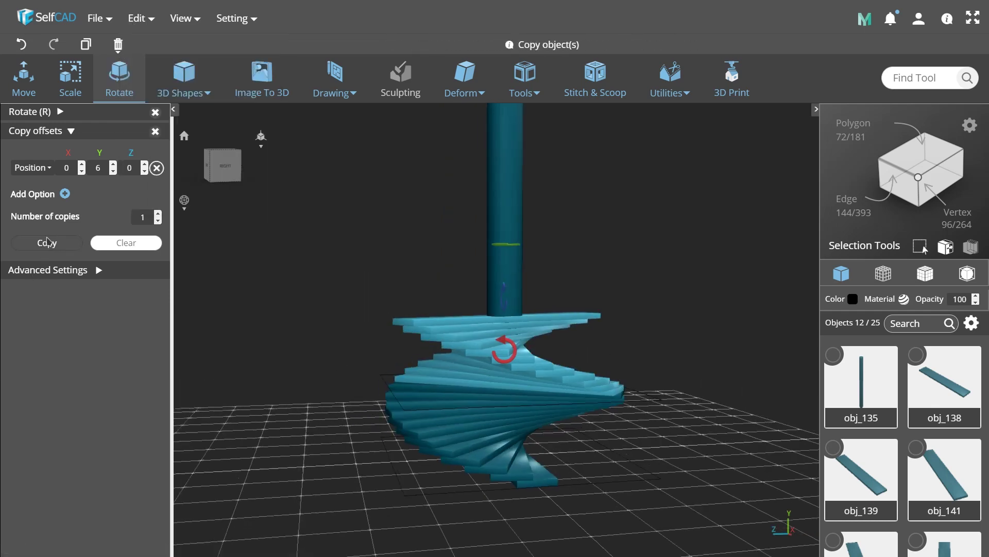
pyautogui.click(47, 242)
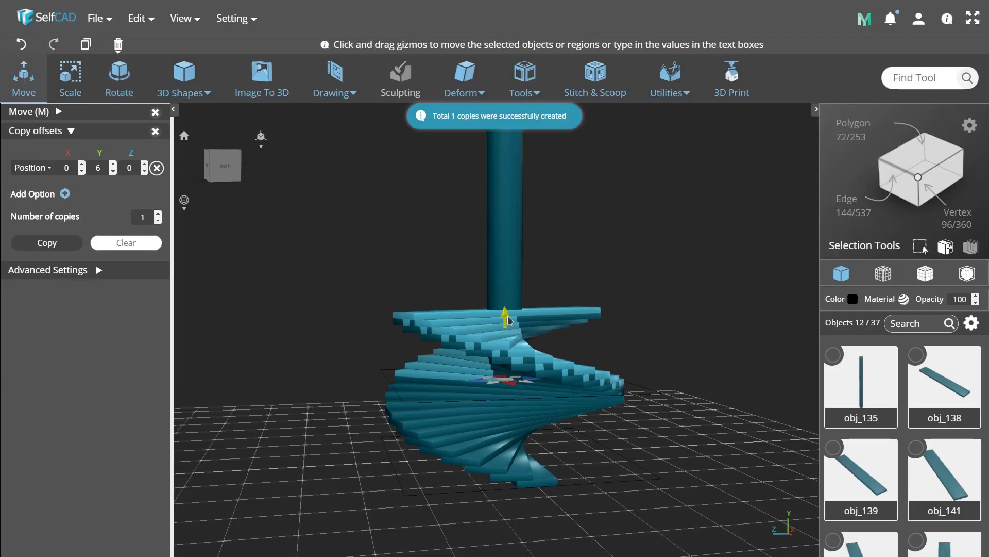
pyautogui.moveTo(507, 320); pyautogui.dragTo(516, 257)
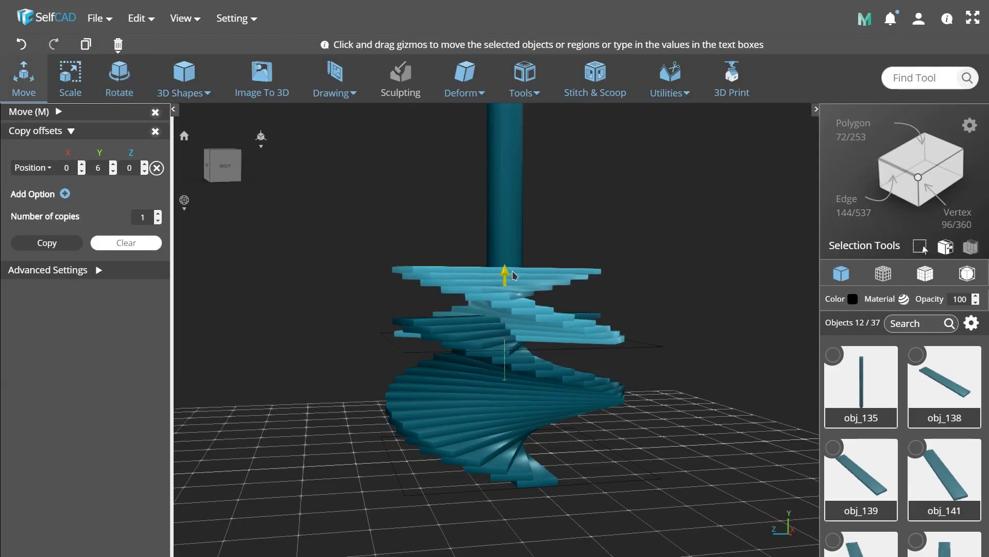
# Step: Rotate the selected top flight around the pole
pyautogui.scroll(3, 516, 257)
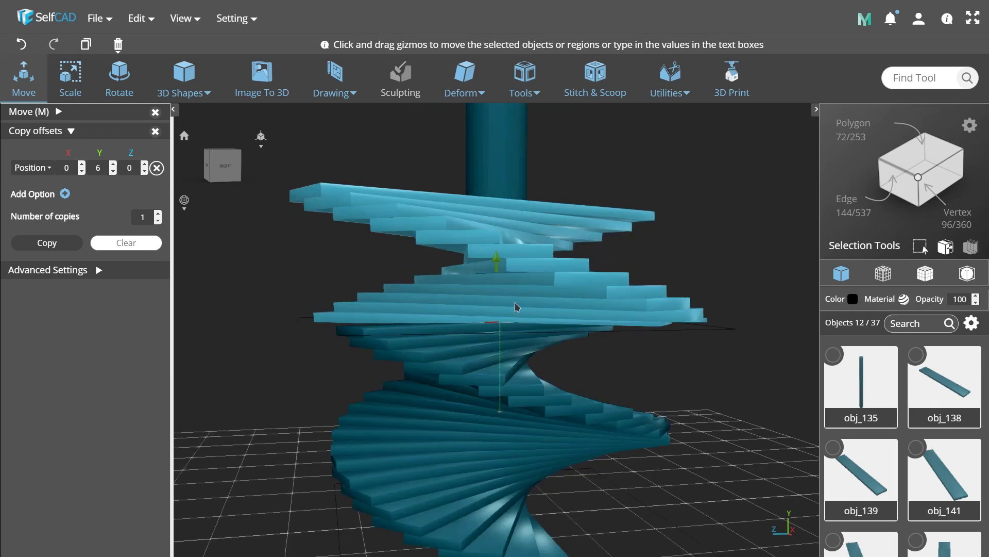
pyautogui.scroll(3, 556, 409)
pyautogui.scroll(-5, 588, 426)
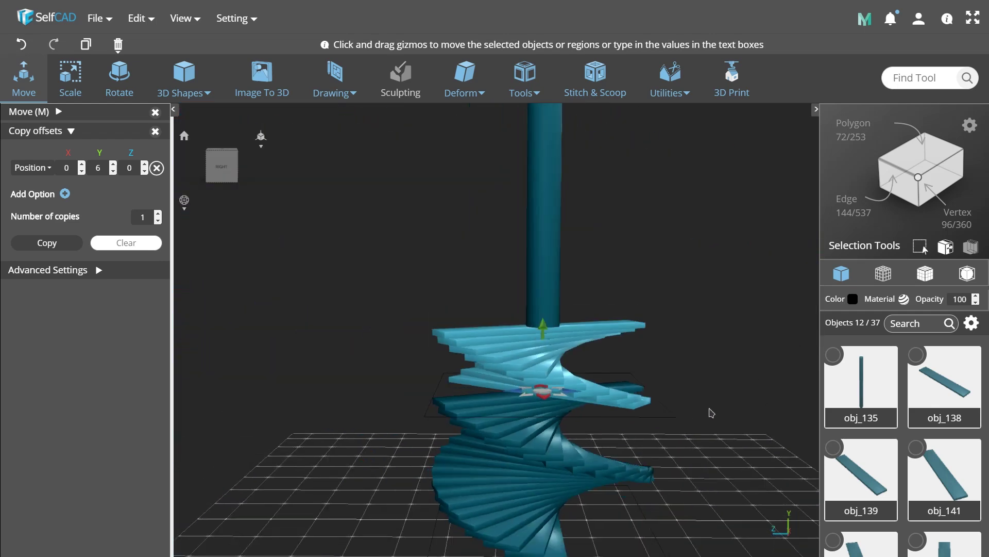
pyautogui.moveTo(711, 411); pyautogui.dragTo(589, 412, button='right')
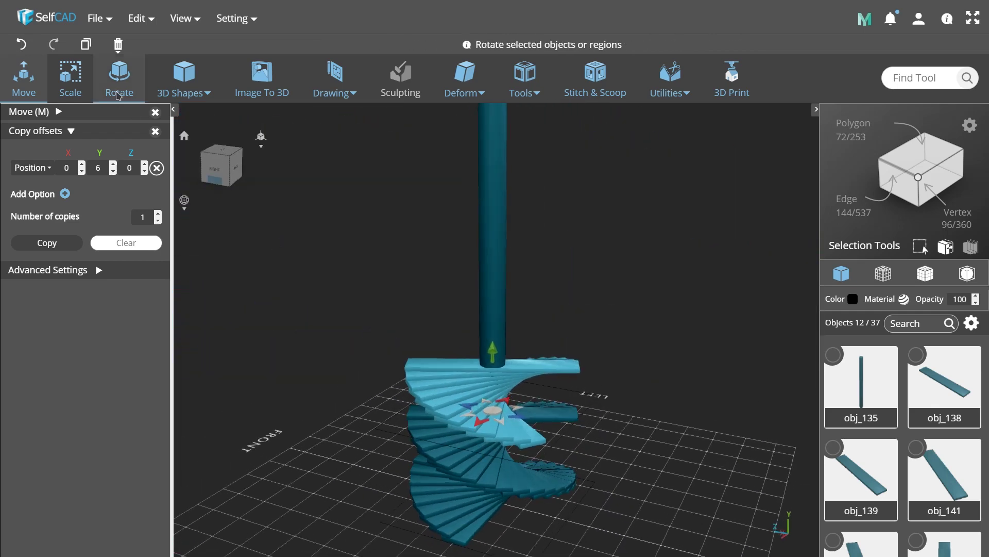
pyautogui.click(119, 78)
pyautogui.moveTo(426, 222)
pyautogui.mouseDown()
pyautogui.moveTo(496, 213)
pyautogui.moveTo(568, 150)
pyautogui.moveTo(591, 156)
pyautogui.mouseUp()
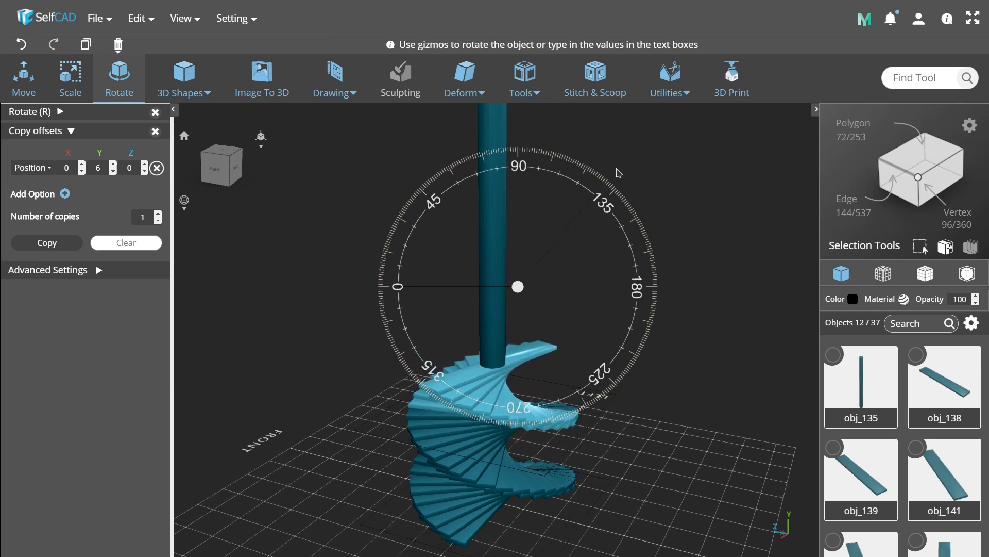
# Step: Turn the top flight further and create a raised copy (Y offset 6, 1 copy)
pyautogui.moveTo(354, 424); pyautogui.dragTo(578, 382)
pyautogui.moveTo(569, 315); pyautogui.dragTo(390, 329)
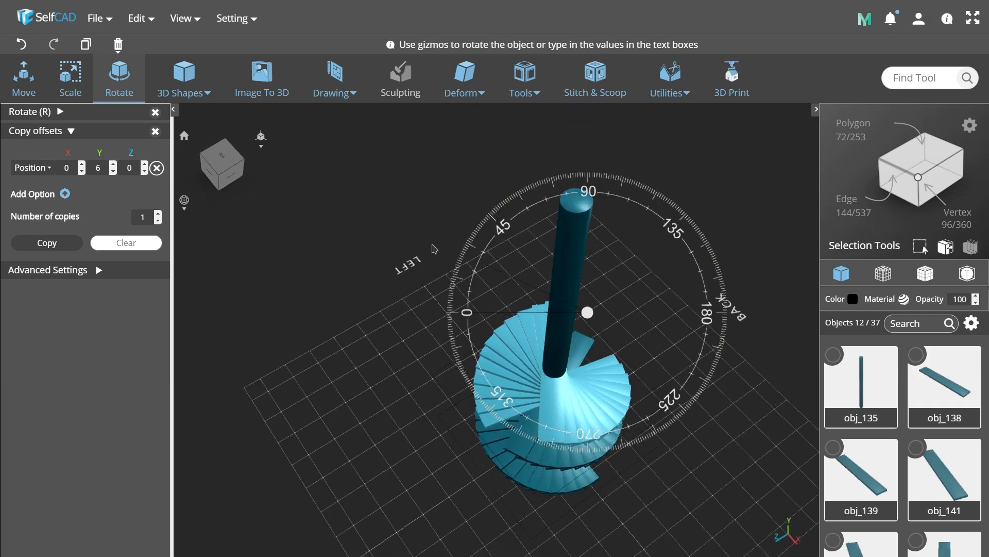
pyautogui.moveTo(468, 379)
pyautogui.mouseDown()
pyautogui.moveTo(628, 405)
pyautogui.moveTo(599, 383)
pyautogui.mouseUp()
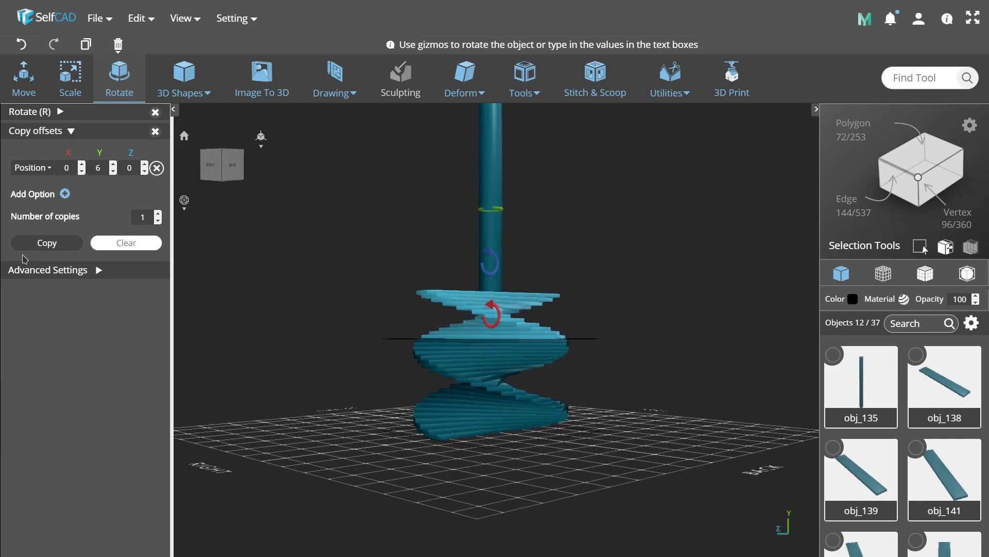
pyautogui.click(36, 246)
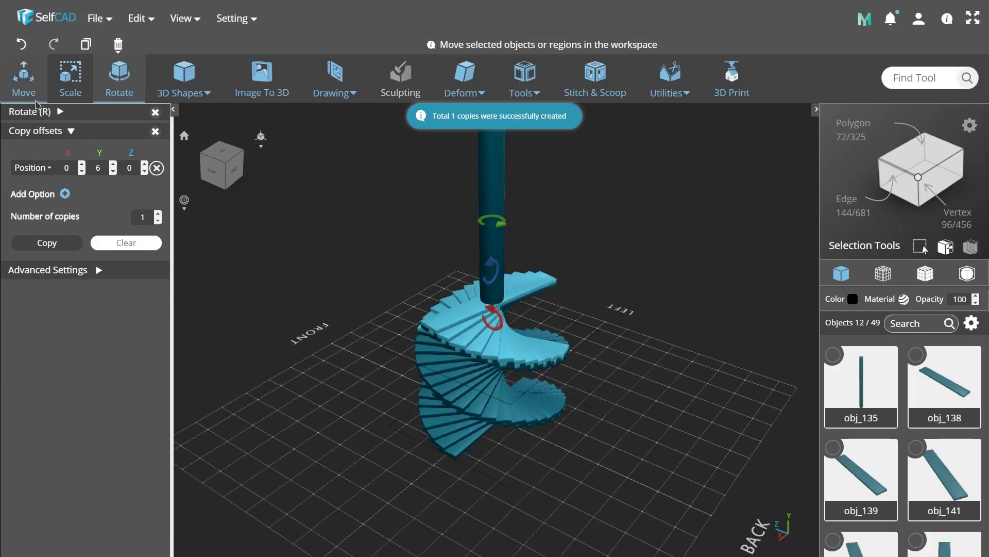
# Step: Make a second raised copy of the top flight, bringing the scene to 61 objects
pyautogui.moveTo(676, 397)
pyautogui.mouseDown()
pyautogui.moveTo(633, 393)
pyautogui.moveTo(617, 454)
pyautogui.moveTo(656, 434)
pyautogui.moveTo(460, 354)
pyautogui.mouseUp()
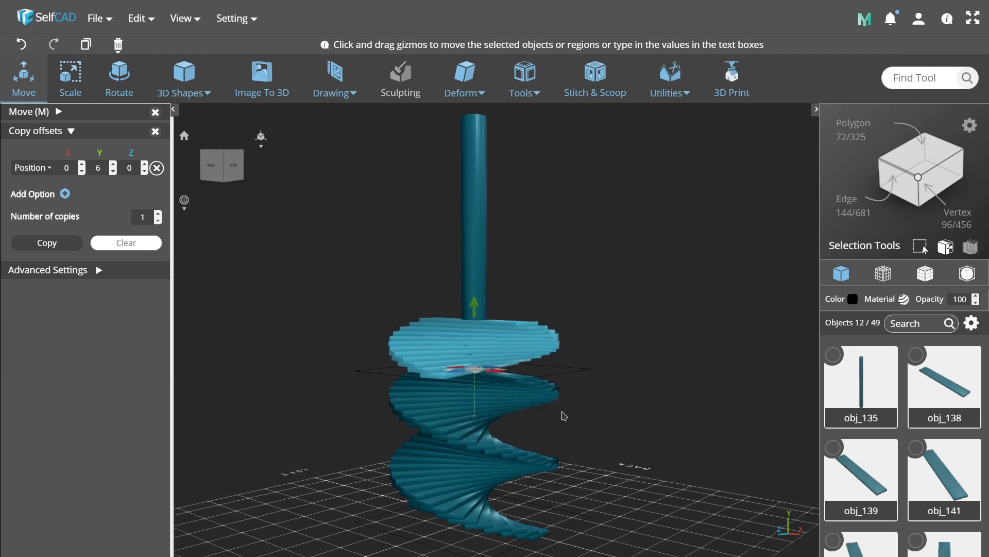
pyautogui.scroll(5, 563, 416)
pyautogui.scroll(2, 418, 307)
pyautogui.scroll(1, 416, 278)
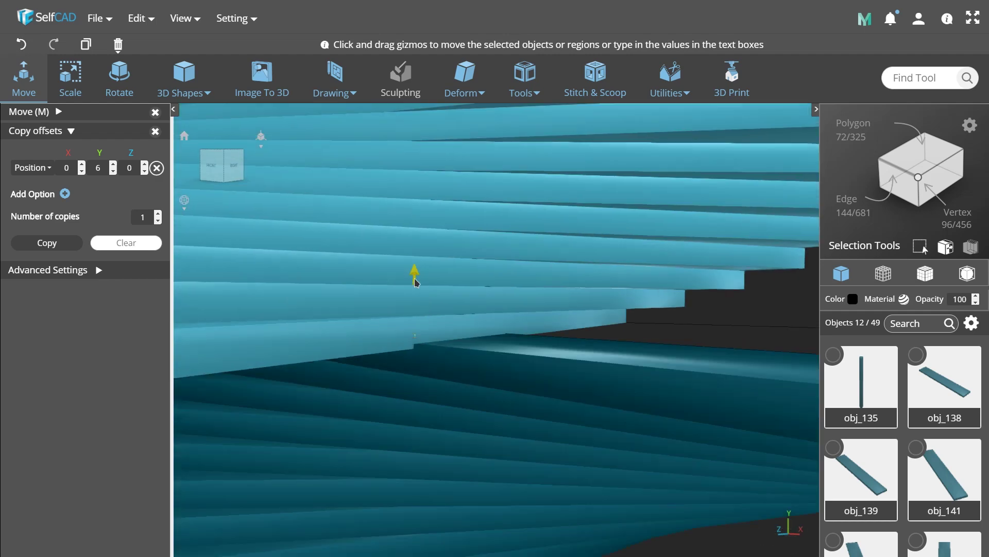
pyautogui.scroll(1, 415, 279)
pyautogui.scroll(-1, 414, 277)
pyautogui.scroll(-1, 414, 277)
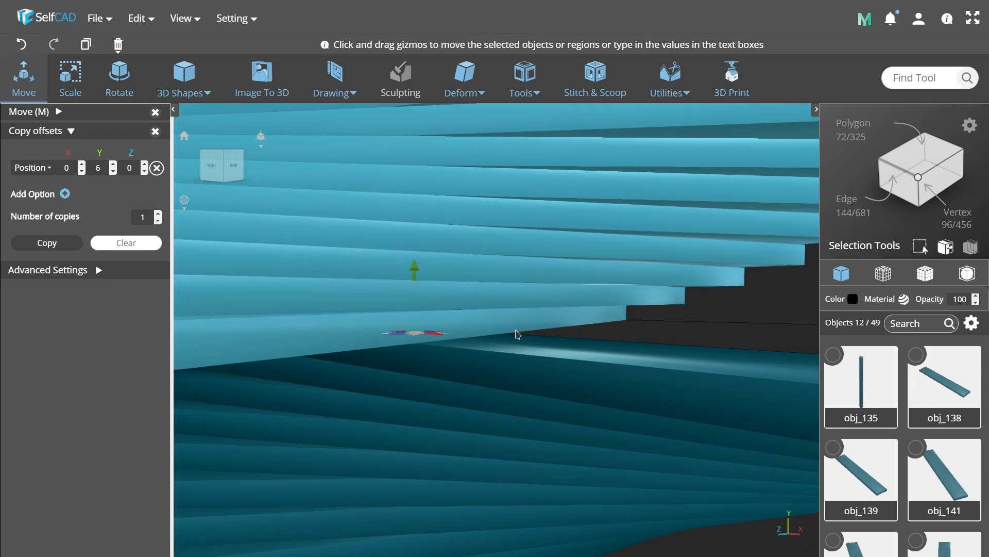
pyautogui.scroll(-5, 413, 277)
pyautogui.moveTo(552, 384); pyautogui.dragTo(392, 381)
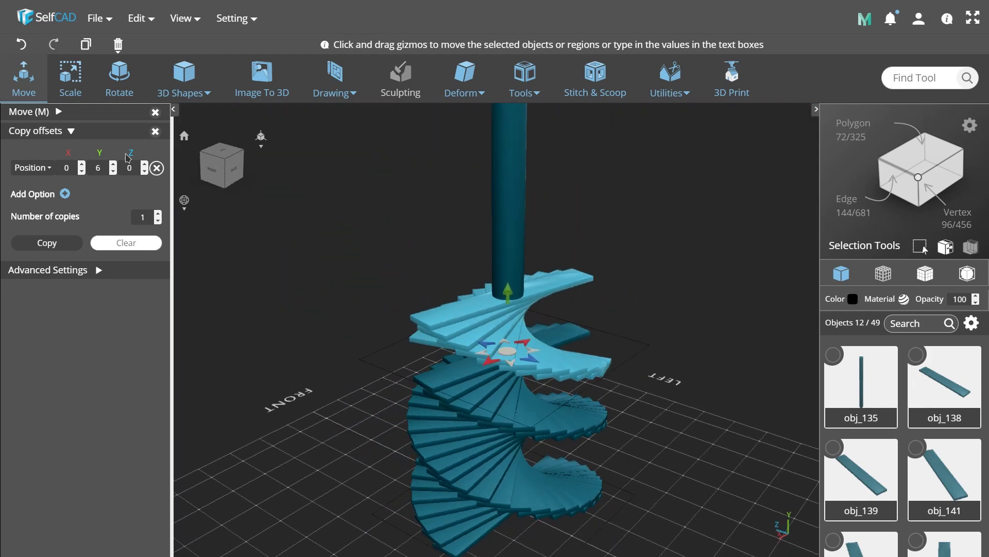
pyautogui.moveTo(513, 233); pyautogui.dragTo(531, 223)
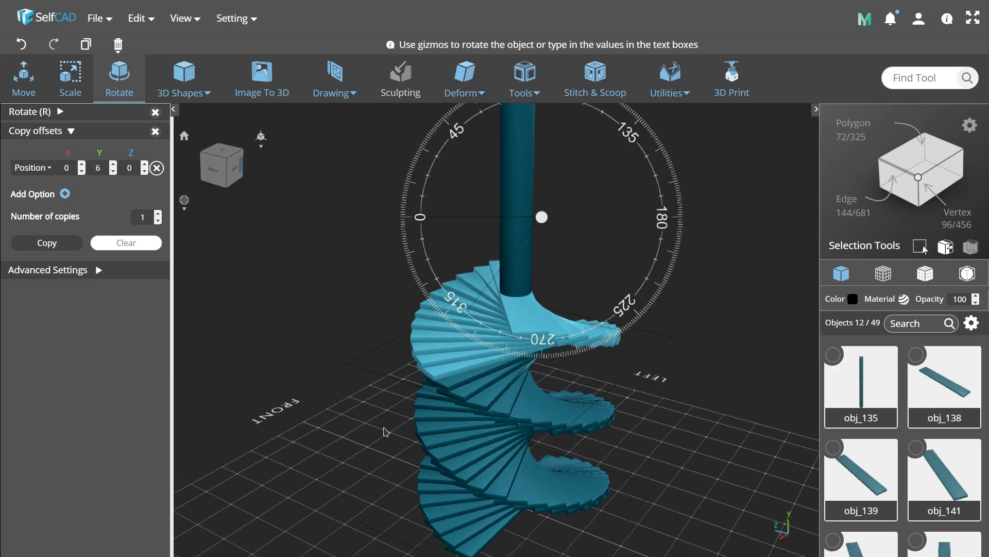
pyautogui.moveTo(339, 422)
pyautogui.mouseDown()
pyautogui.moveTo(688, 380)
pyautogui.moveTo(528, 377)
pyautogui.mouseUp()
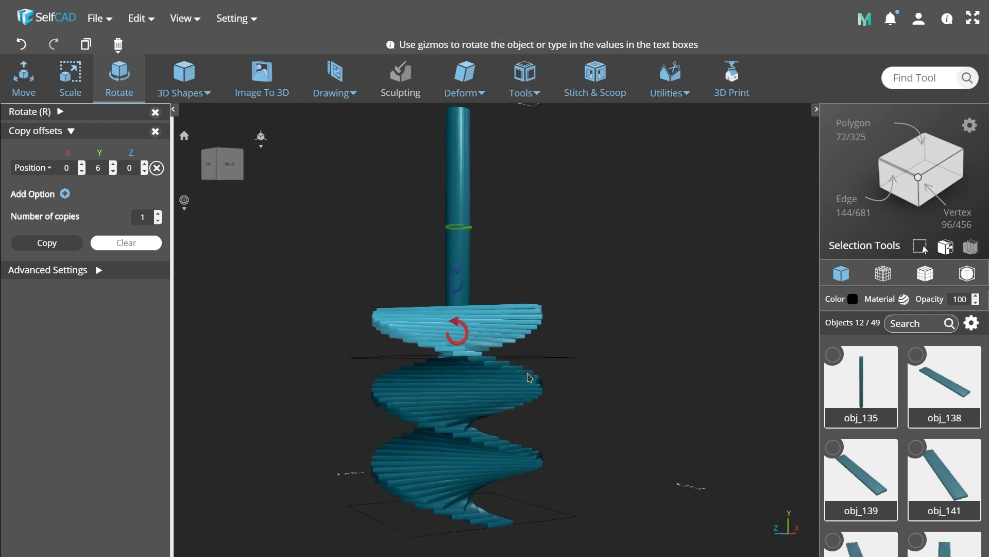
pyautogui.moveTo(677, 340); pyautogui.dragTo(541, 364)
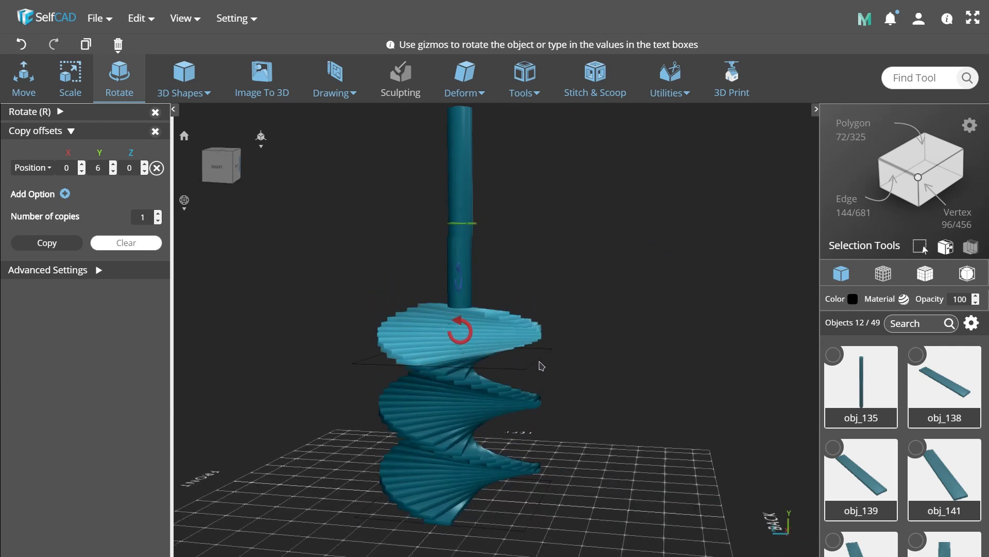
pyautogui.press('Return')
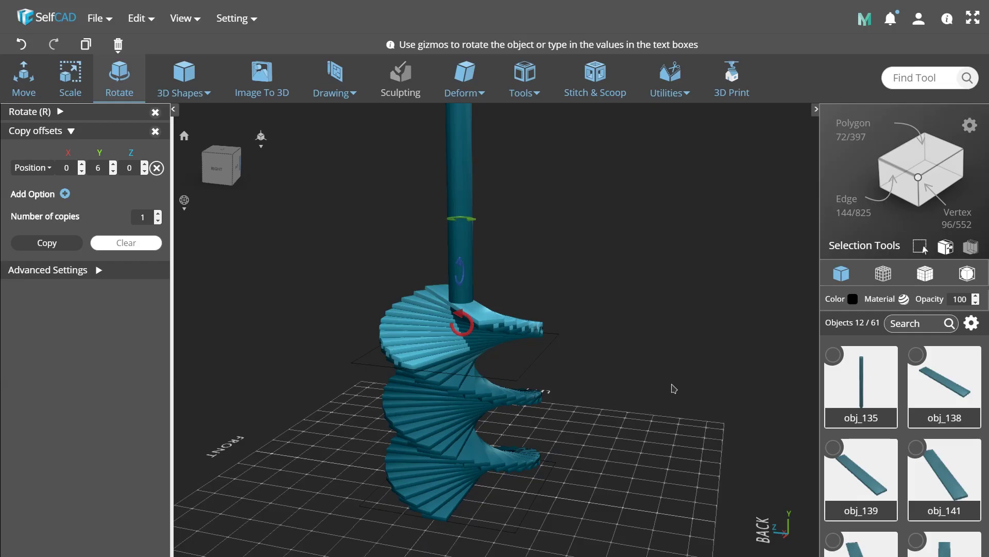
pyautogui.moveTo(663, 394)
pyautogui.mouseDown()
pyautogui.moveTo(496, 224)
pyautogui.moveTo(509, 235)
pyautogui.mouseUp()
pyautogui.click(29, 84)
# Step: Rotate the top flight of steps around the central pole to continue the spiral
pyautogui.scroll(2, 645, 301)
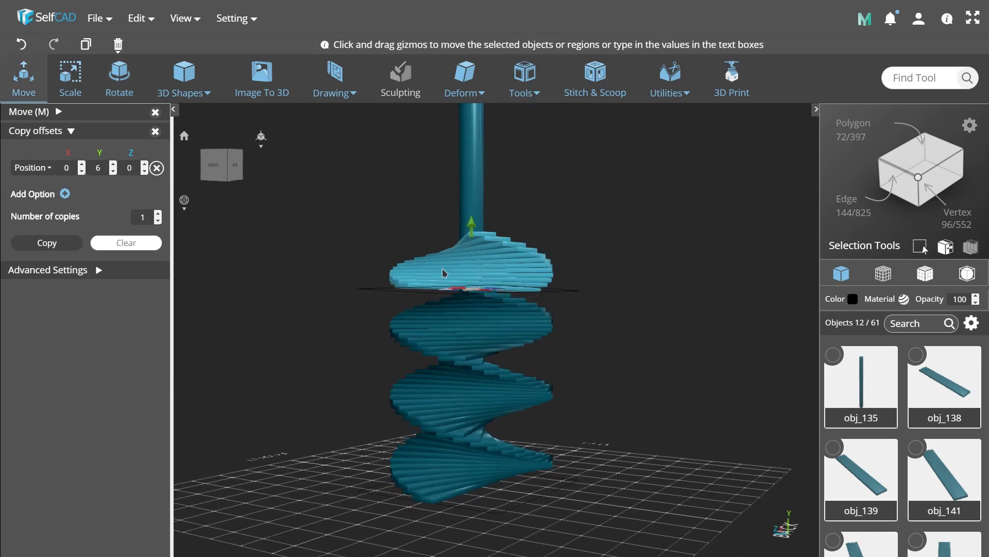
pyautogui.scroll(2, 654, 309)
pyautogui.scroll(2, 665, 320)
pyautogui.scroll(2, 678, 329)
pyautogui.moveTo(678, 330)
pyautogui.mouseDown()
pyautogui.moveTo(456, 241)
pyautogui.moveTo(450, 251)
pyautogui.mouseUp()
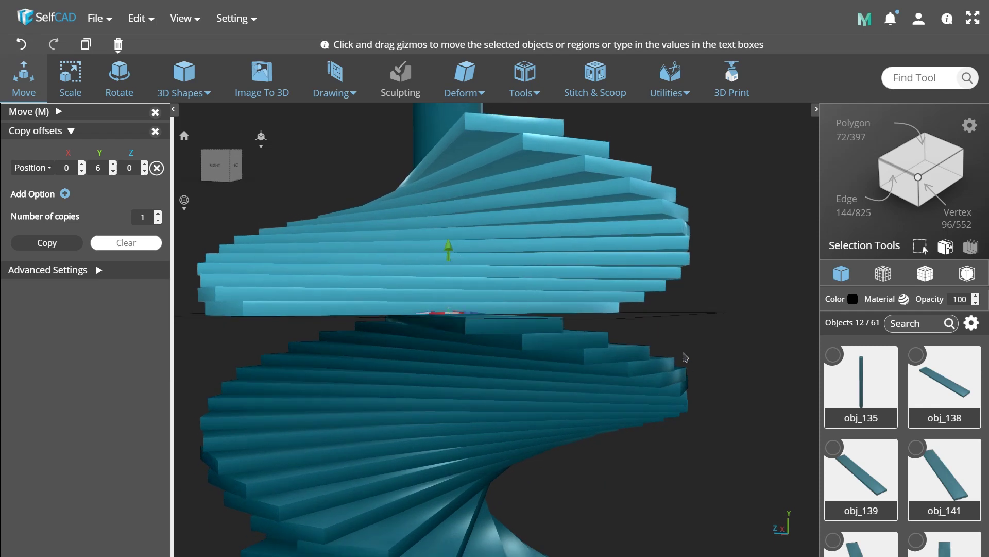
pyautogui.scroll(-5, 684, 357)
pyautogui.moveTo(670, 361); pyautogui.dragTo(593, 289)
pyautogui.click(119, 77)
pyautogui.click(184, 83)
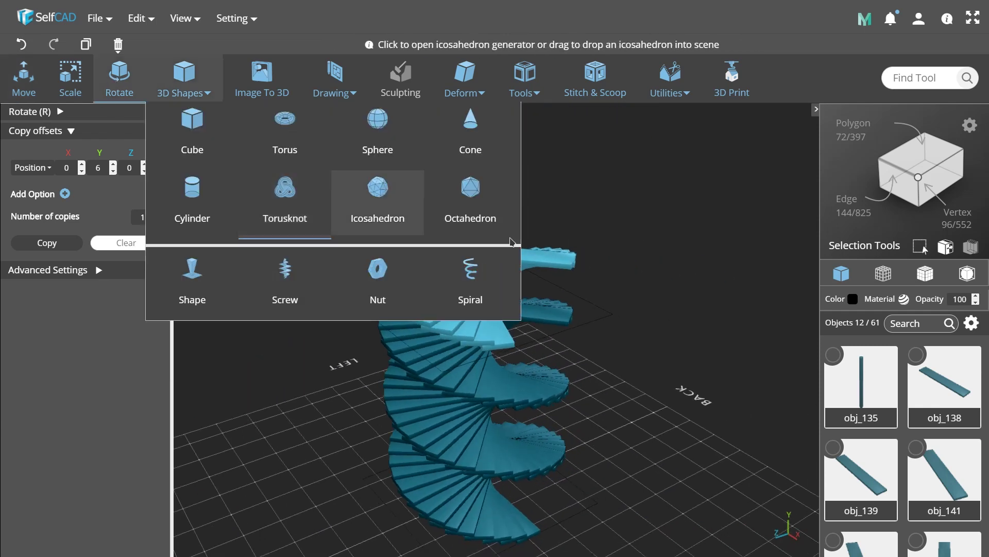
pyautogui.moveTo(487, 173)
pyautogui.mouseDown()
pyautogui.moveTo(412, 165)
pyautogui.moveTo(409, 326)
pyautogui.mouseUp()
pyautogui.scroll(-3, 418, 146)
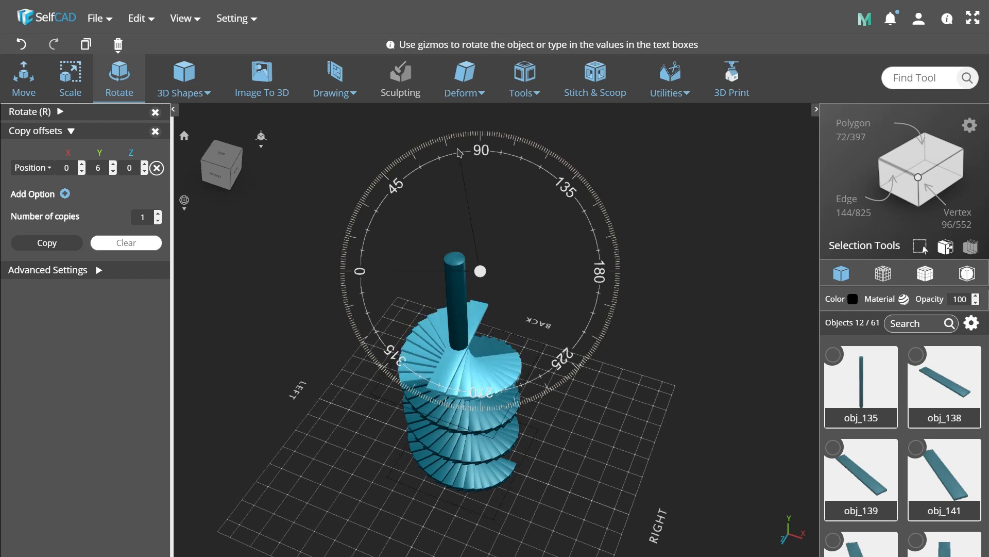
pyautogui.moveTo(418, 292)
pyautogui.mouseDown()
pyautogui.moveTo(689, 344)
pyautogui.moveTo(458, 304)
pyautogui.mouseUp()
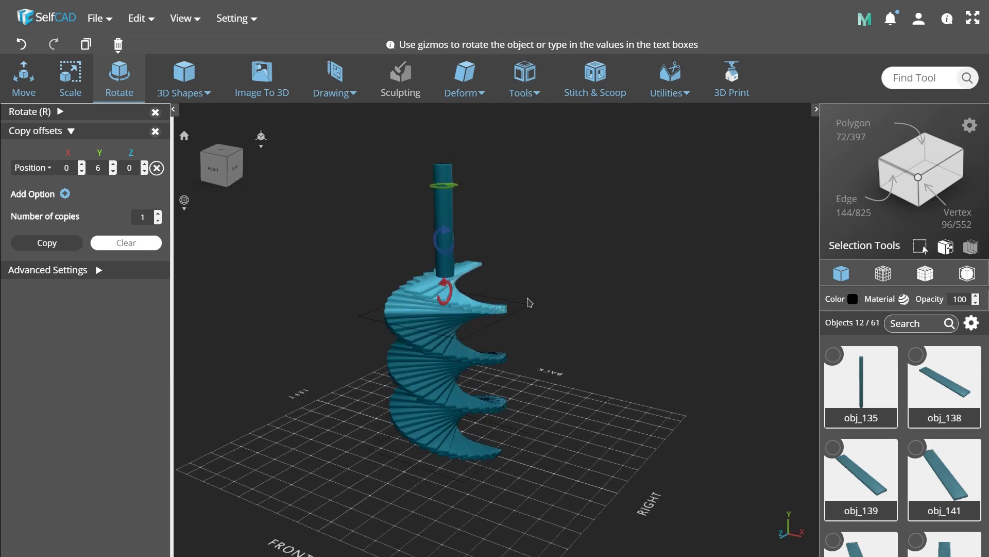
pyautogui.scroll(3, 505, 284)
# Step: Add a raised copy of the top flight and turn it around the pole into the spiral
pyautogui.click(47, 243)
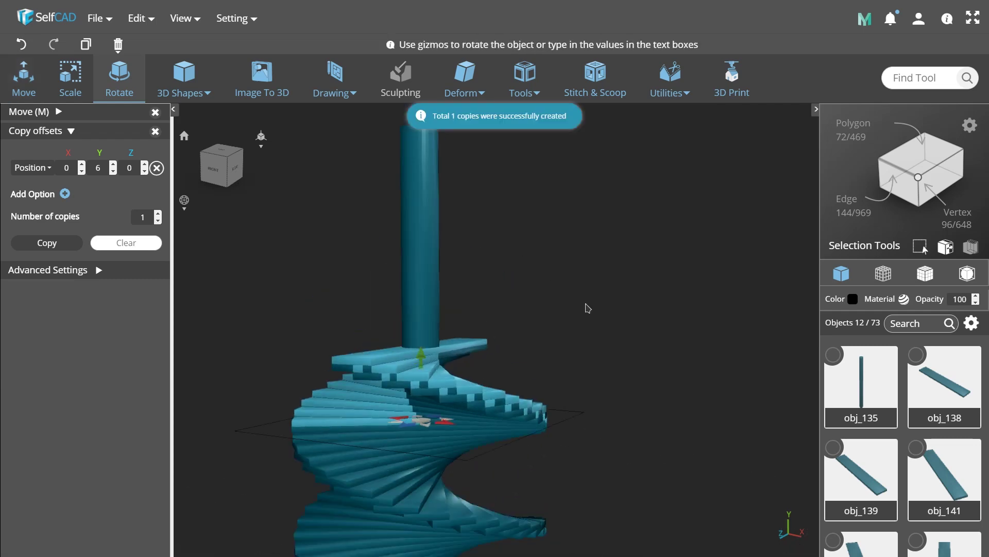
pyautogui.moveTo(590, 303); pyautogui.dragTo(706, 320)
pyautogui.scroll(3, 522, 370)
pyautogui.moveTo(522, 370); pyautogui.dragTo(524, 308)
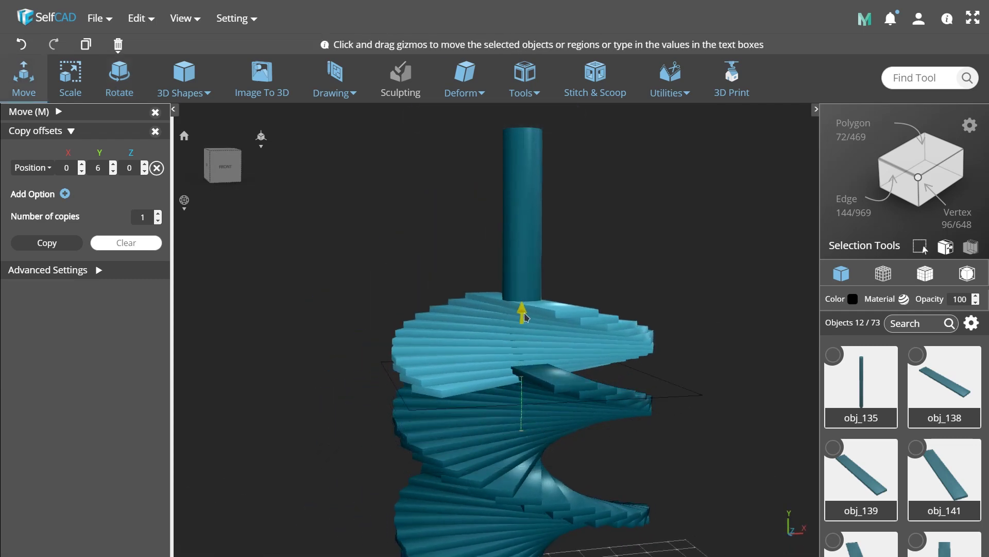
pyautogui.scroll(-3, 585, 358)
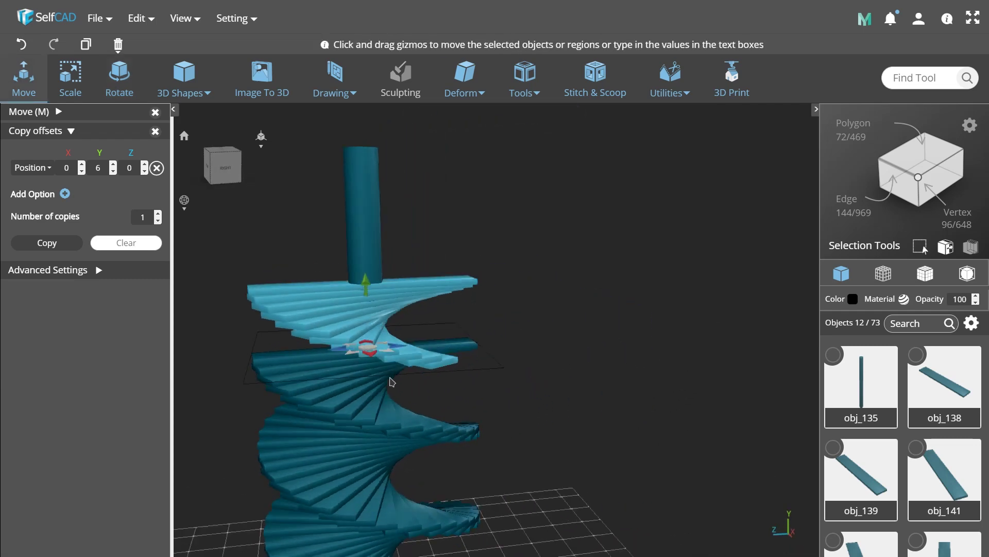
pyautogui.moveTo(656, 347)
pyautogui.mouseDown()
pyautogui.moveTo(469, 342)
pyautogui.moveTo(328, 220)
pyautogui.mouseUp()
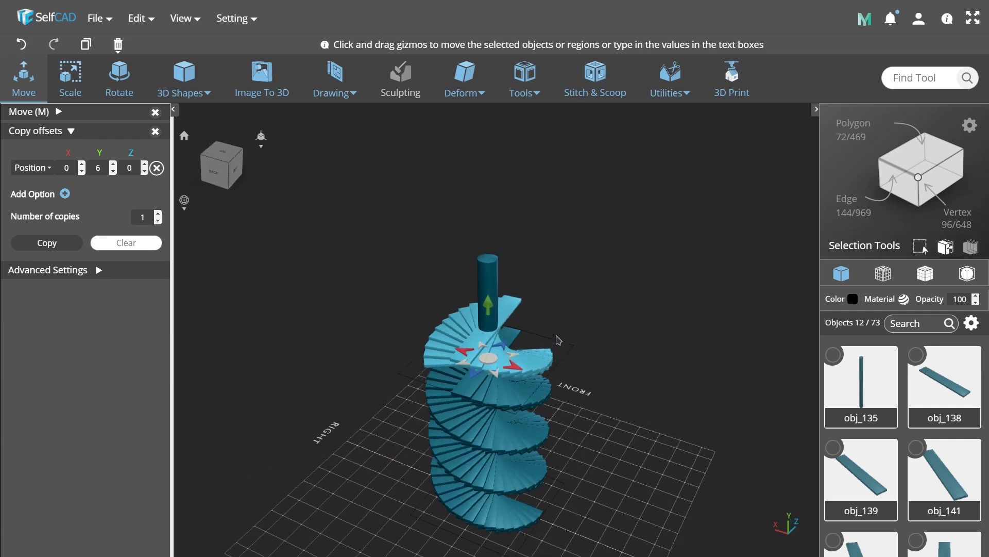
pyautogui.press('r')
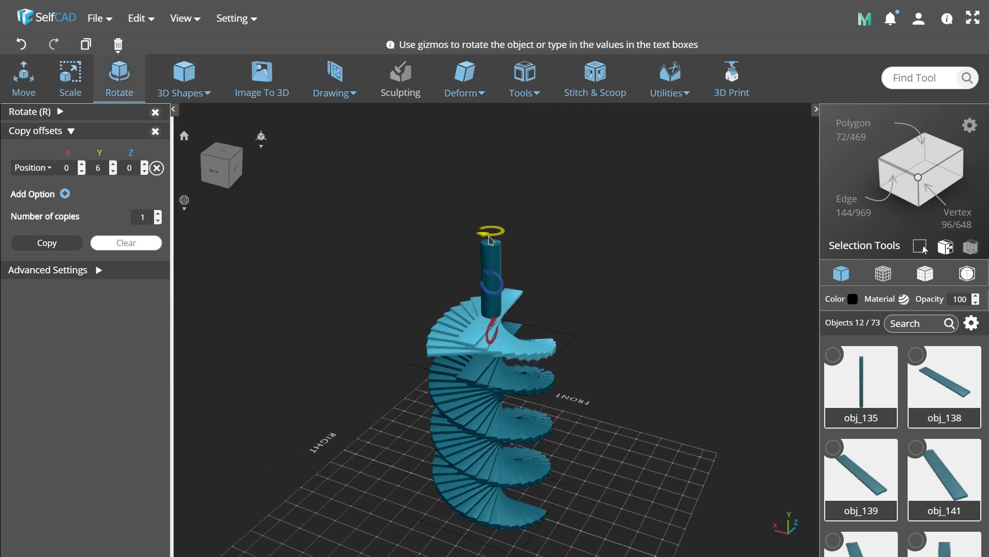
pyautogui.moveTo(491, 240); pyautogui.dragTo(393, 346)
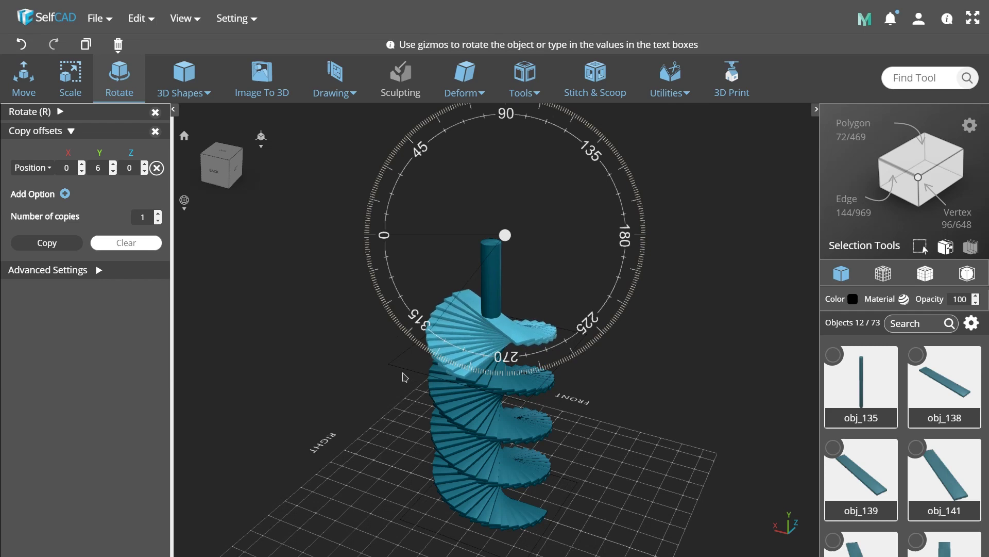
pyautogui.moveTo(405, 378); pyautogui.dragTo(639, 323)
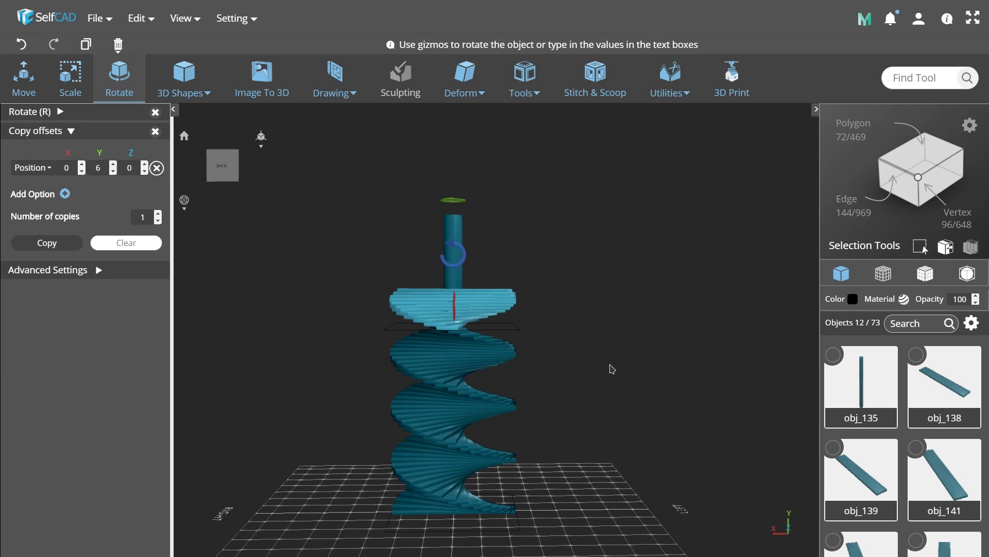
pyautogui.moveTo(602, 400)
pyautogui.mouseDown()
pyautogui.moveTo(349, 404)
pyautogui.moveTo(376, 472)
pyautogui.moveTo(611, 438)
pyautogui.moveTo(610, 288)
pyautogui.mouseUp()
pyautogui.moveTo(574, 320)
pyautogui.mouseDown()
pyautogui.moveTo(490, 261)
pyautogui.moveTo(573, 333)
pyautogui.moveTo(612, 341)
pyautogui.mouseUp()
pyautogui.moveTo(572, 300)
pyautogui.mouseDown()
pyautogui.moveTo(491, 309)
pyautogui.moveTo(515, 289)
pyautogui.moveTo(581, 340)
pyautogui.mouseUp()
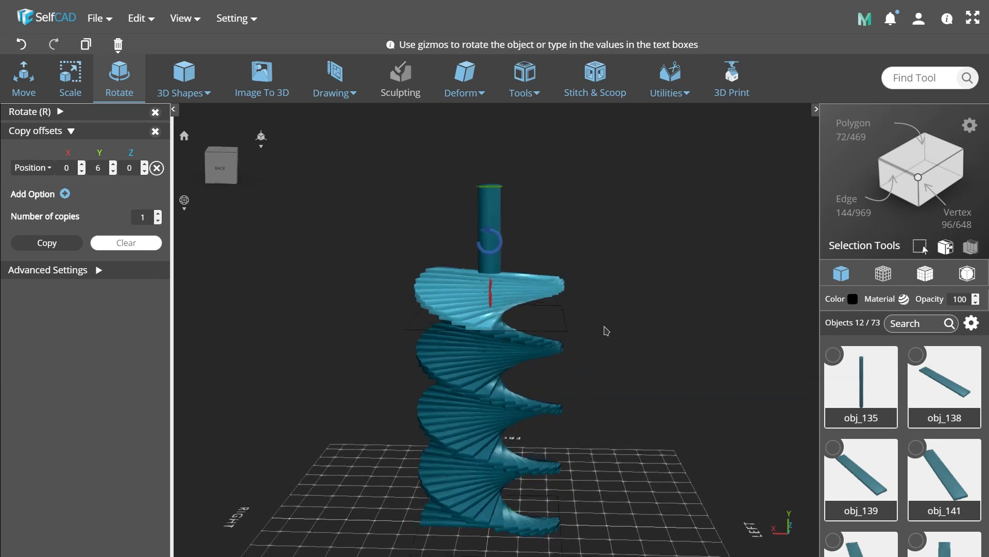
# Step: Make another copy of the top flight to extend the staircase higher up the pole
pyautogui.click(47, 242)
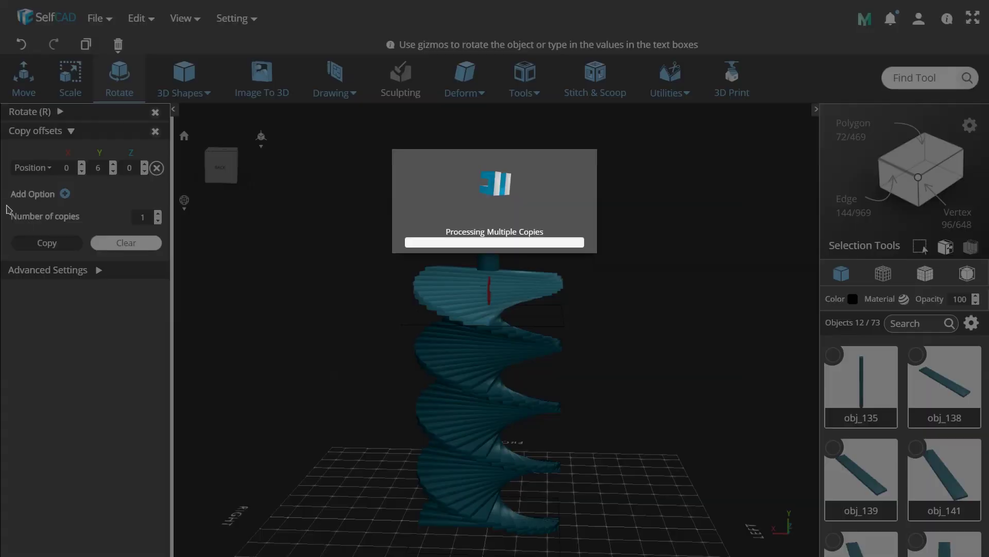
pyautogui.click(25, 78)
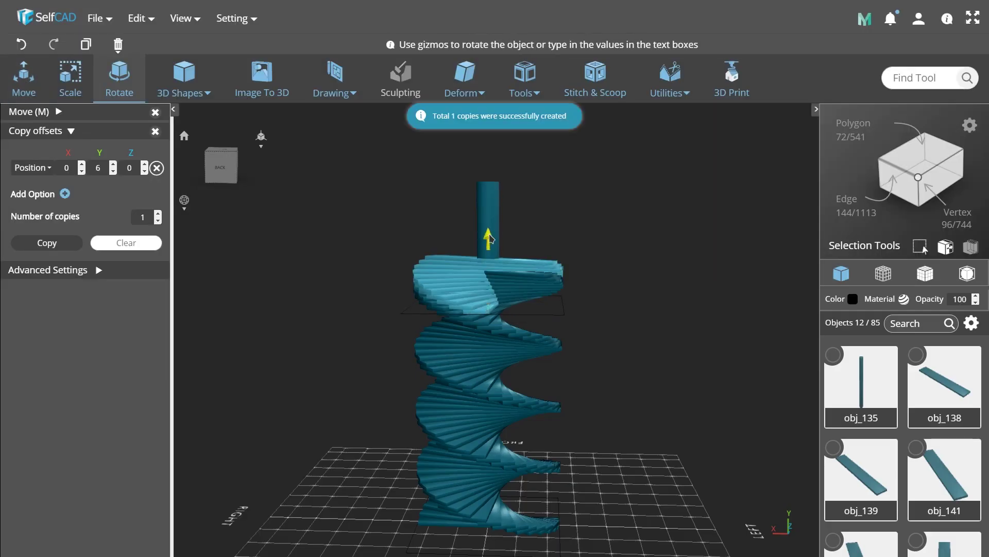
pyautogui.scroll(2, 581, 292)
pyautogui.scroll(2, 584, 290)
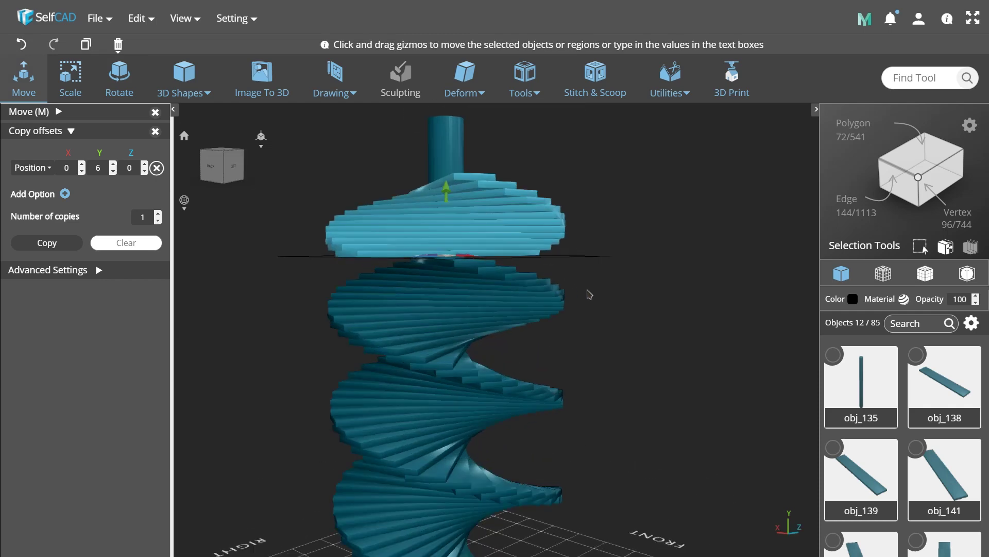
pyautogui.scroll(2, 585, 289)
pyautogui.scroll(2, 619, 297)
pyautogui.scroll(2, 591, 288)
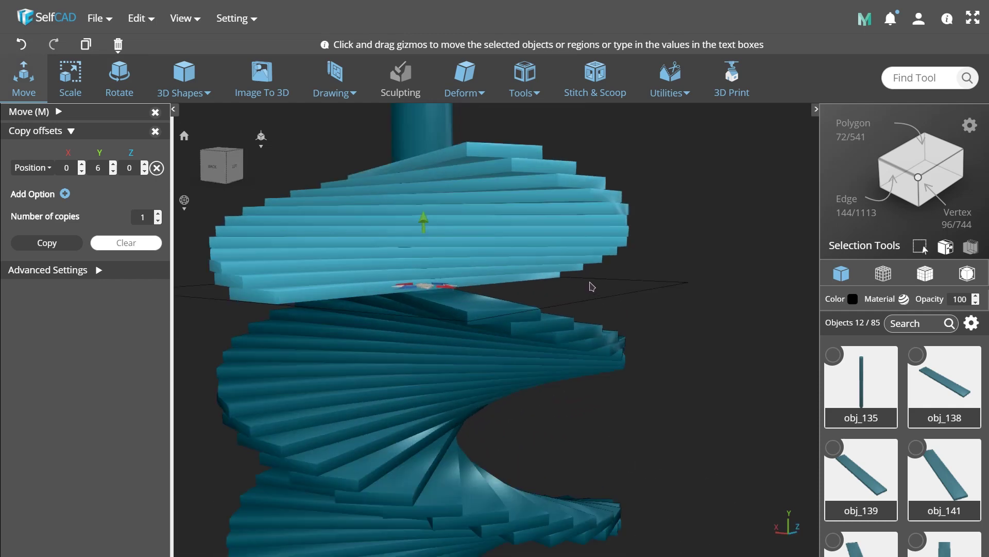
pyautogui.scroll(2, 593, 283)
pyautogui.scroll(2, 625, 285)
pyautogui.scroll(2, 654, 308)
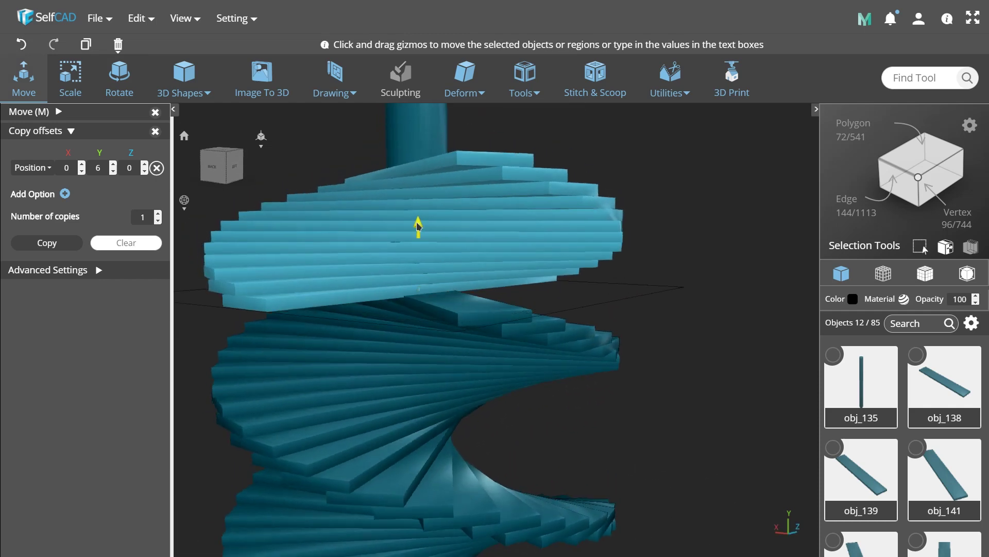
pyautogui.moveTo(418, 223)
pyautogui.mouseDown(button='right')
pyautogui.moveTo(669, 325)
pyautogui.moveTo(636, 359)
pyautogui.moveTo(742, 353)
pyautogui.moveTo(425, 349)
pyautogui.moveTo(634, 338)
pyautogui.moveTo(525, 320)
pyautogui.moveTo(625, 342)
pyautogui.mouseUp(button='right')
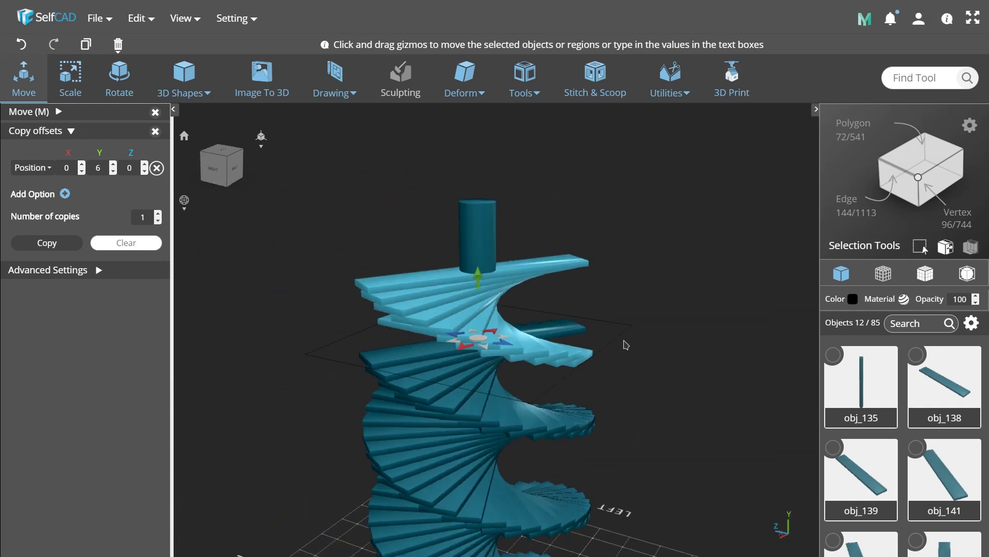
# Step: Rotate the newest flight around the pole into line with the spiral, then deselect everything
pyautogui.click(118, 44)
pyautogui.click(562, 348)
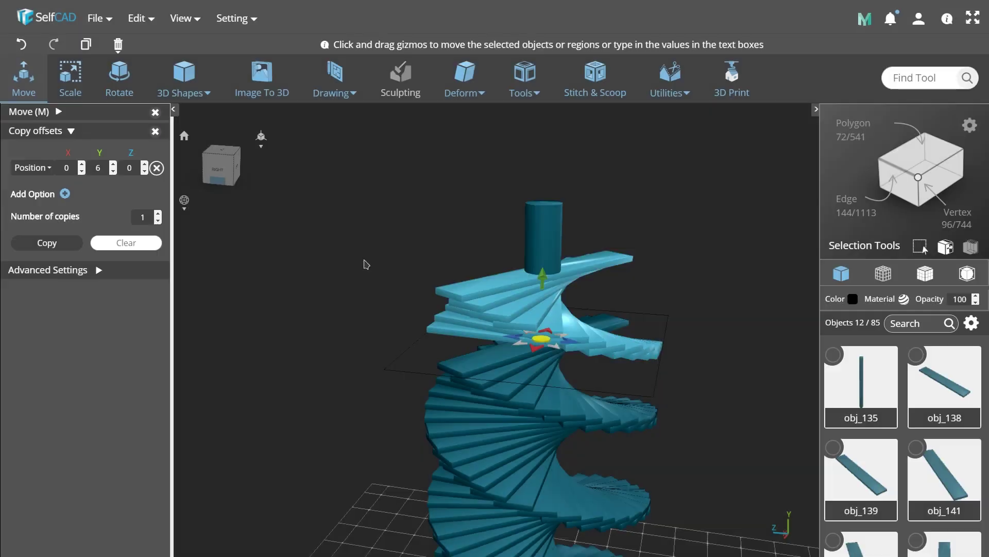
pyautogui.moveTo(596, 281)
pyautogui.mouseDown(button='right')
pyautogui.moveTo(685, 318)
pyautogui.moveTo(570, 336)
pyautogui.mouseUp(button='right')
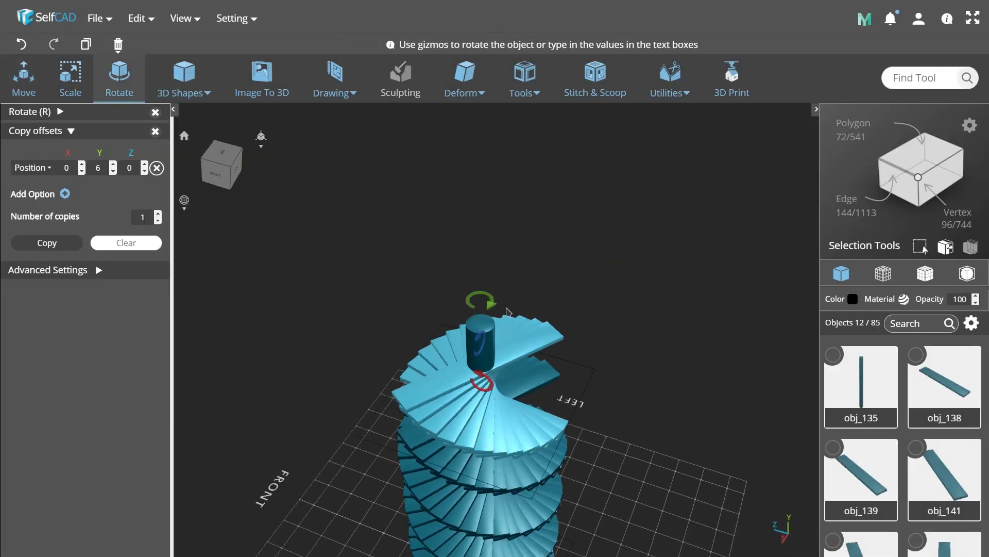
pyautogui.moveTo(379, 245); pyautogui.dragTo(503, 237)
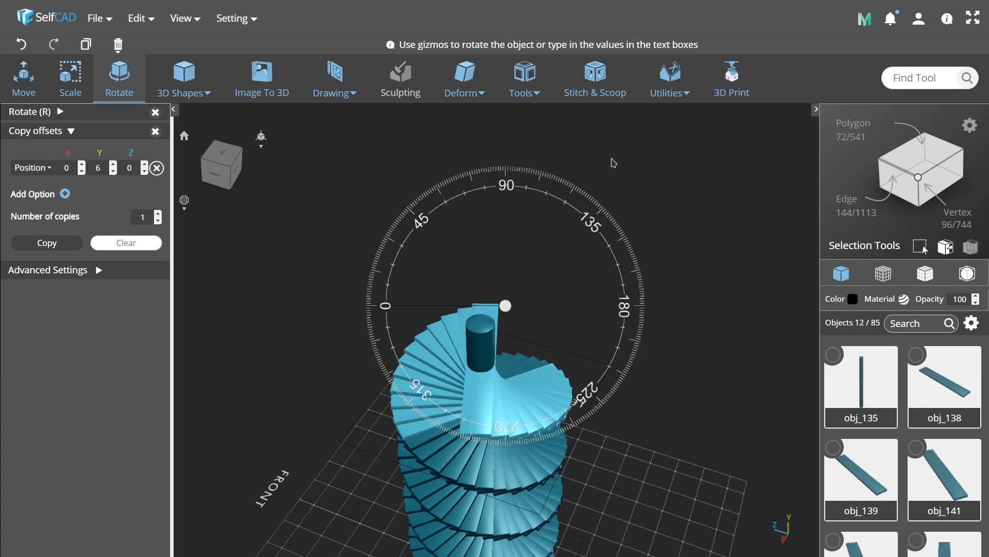
pyautogui.moveTo(180, 237)
pyautogui.mouseDown(button='right')
pyautogui.moveTo(585, 349)
pyautogui.moveTo(496, 327)
pyautogui.moveTo(696, 309)
pyautogui.moveTo(479, 311)
pyautogui.moveTo(523, 296)
pyautogui.moveTo(694, 328)
pyautogui.moveTo(670, 333)
pyautogui.mouseUp(button='right')
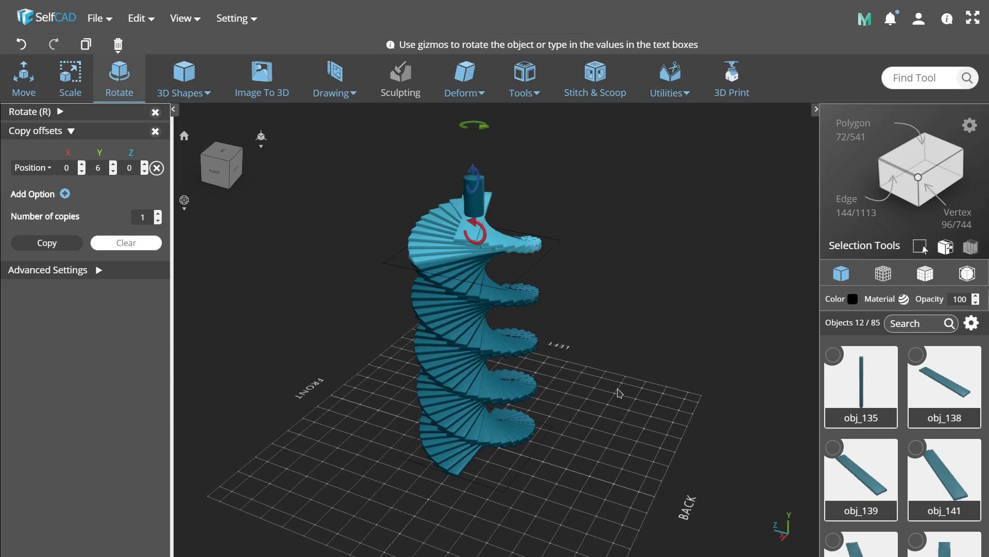
pyautogui.click(620, 393)
pyautogui.moveTo(620, 393)
pyautogui.mouseDown(button='right')
pyautogui.moveTo(697, 394)
pyautogui.moveTo(684, 380)
pyautogui.moveTo(568, 413)
pyautogui.mouseUp(button='right')
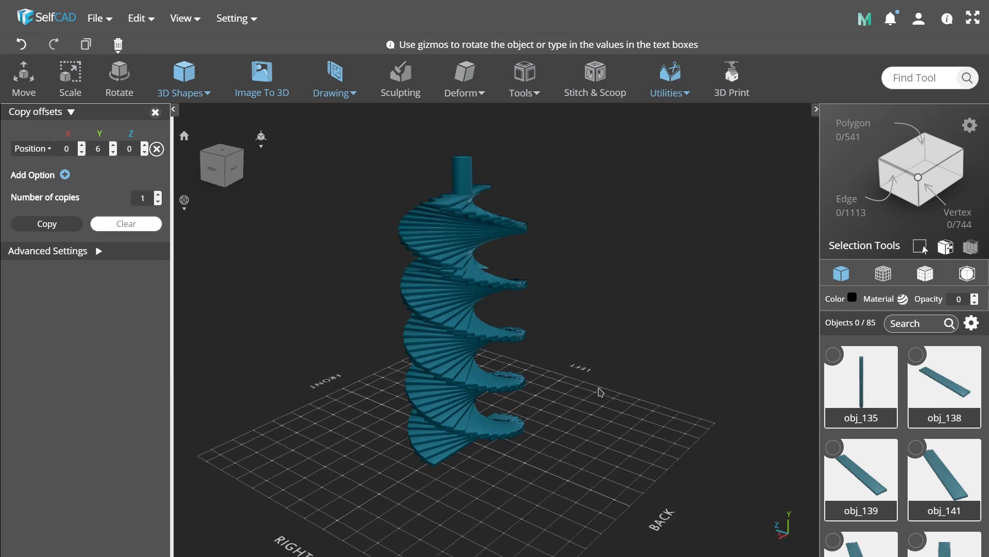
# Step: Add a sphere and move it to the right of the staircase
pyautogui.click(184, 77)
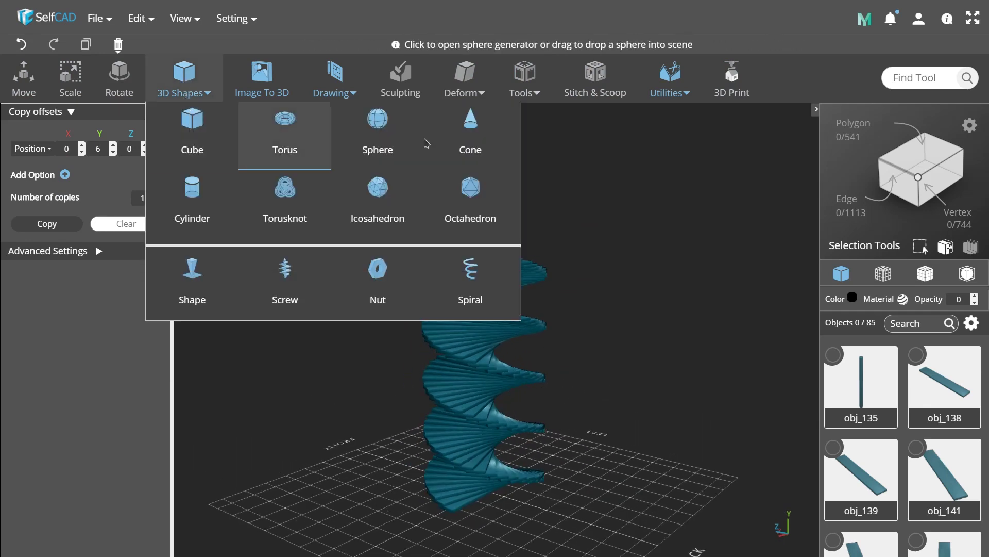
pyautogui.click(378, 130)
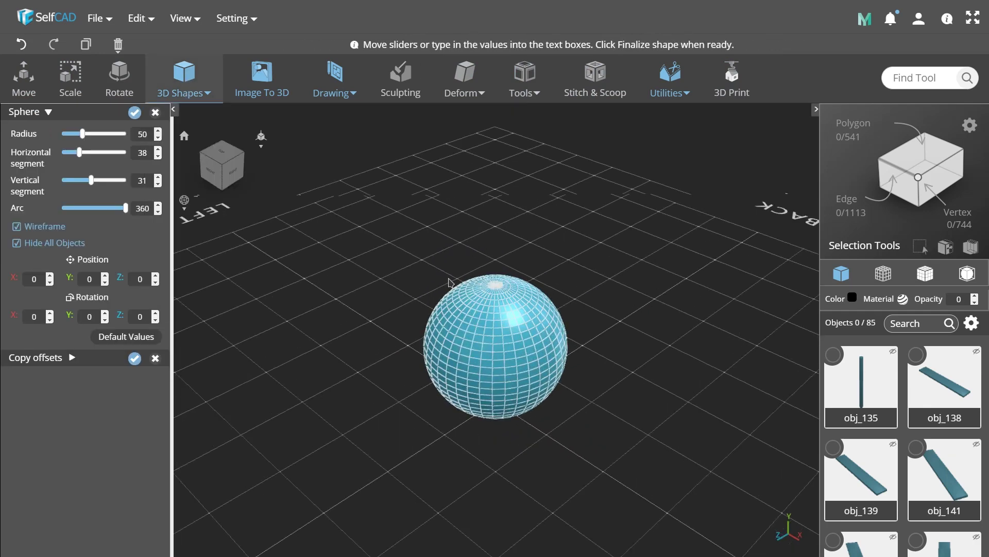
pyautogui.click(135, 112)
pyautogui.moveTo(610, 383); pyautogui.dragTo(420, 390, button='right')
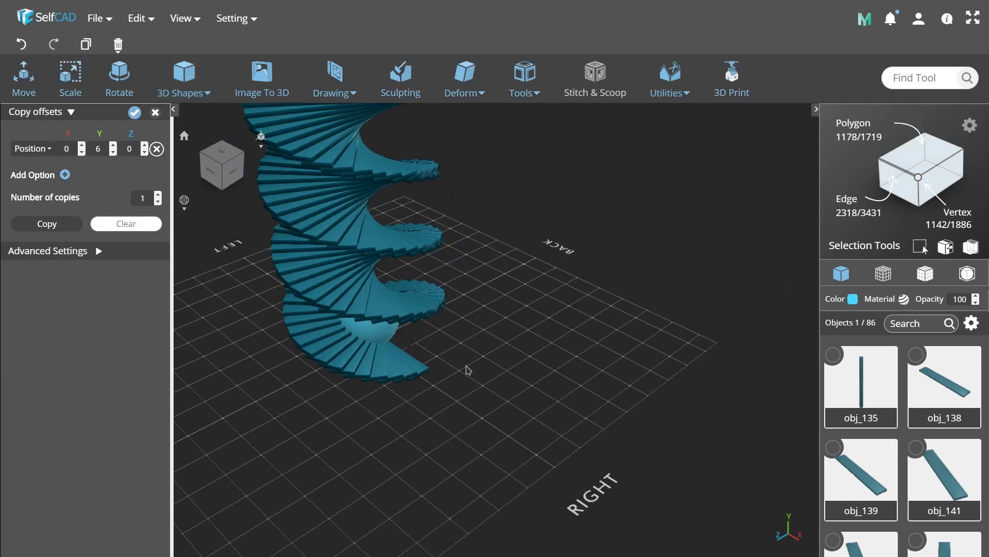
pyautogui.press('m')
pyautogui.moveTo(421, 403); pyautogui.dragTo(593, 400)
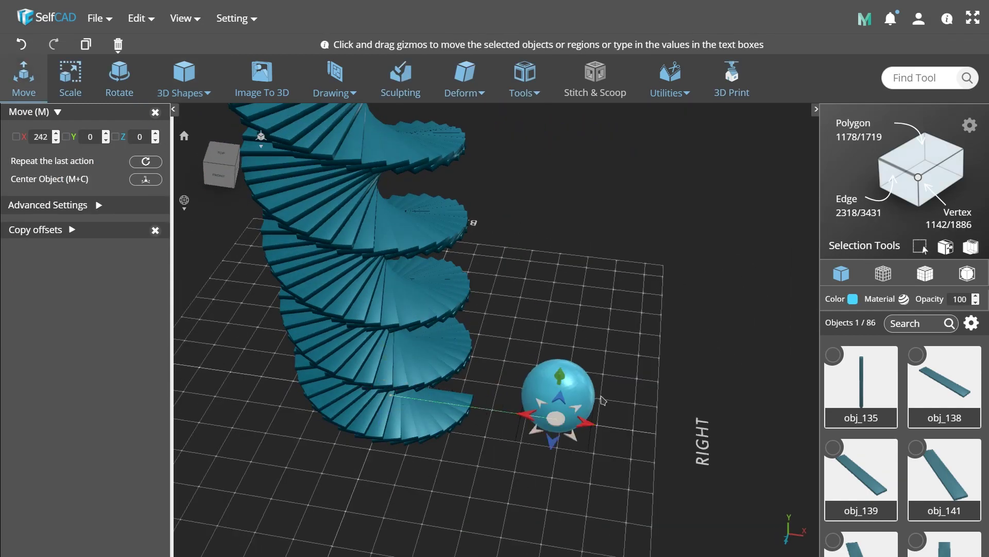
pyautogui.moveTo(593, 399)
pyautogui.mouseDown(button='right')
pyautogui.moveTo(387, 356)
pyautogui.moveTo(491, 489)
pyautogui.mouseUp(button='right')
# Step: Scale the sphere up uniformly to about 227%
pyautogui.press('s')
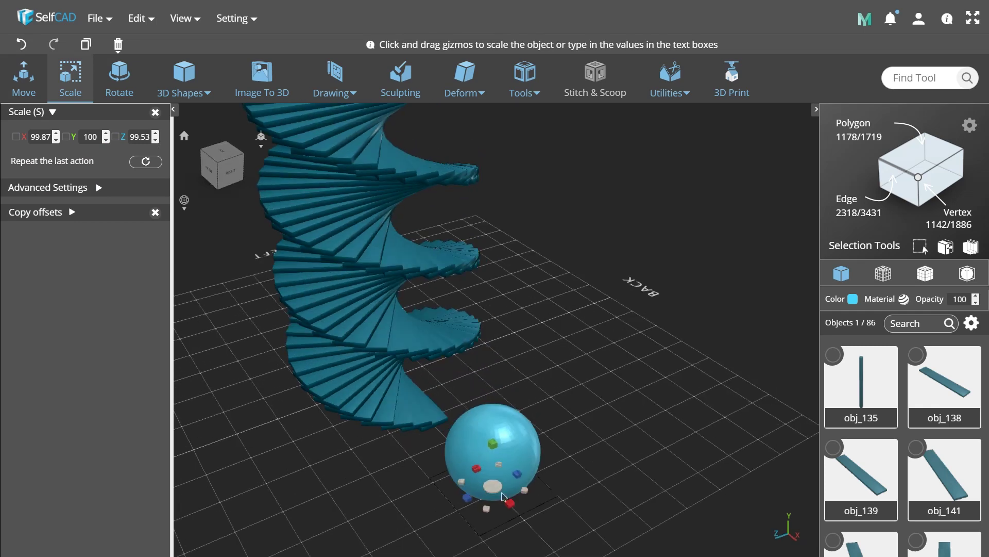
pyautogui.moveTo(492, 489); pyautogui.dragTo(508, 464)
pyautogui.moveTo(508, 463)
pyautogui.mouseDown(button='right')
pyautogui.moveTo(417, 376)
pyautogui.moveTo(482, 398)
pyautogui.mouseUp(button='right')
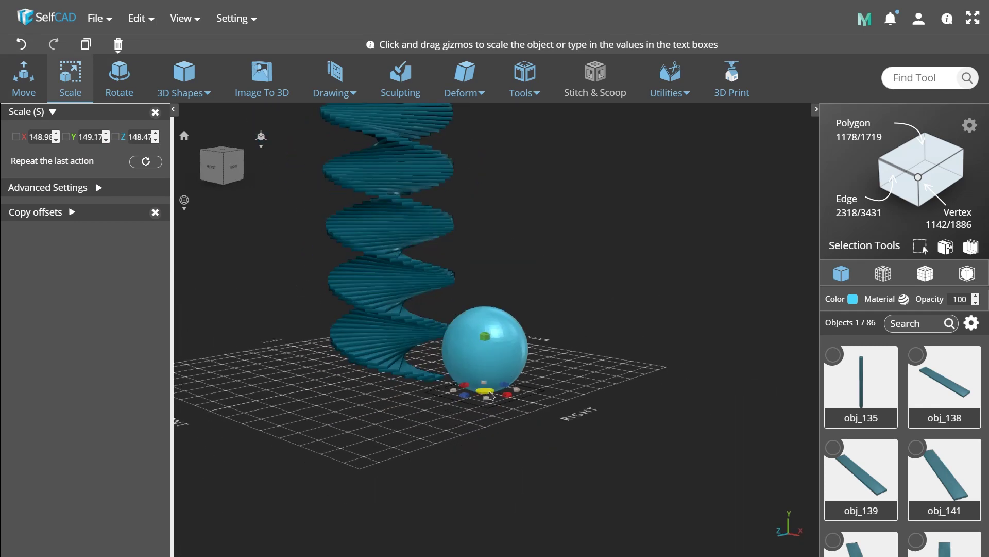
pyautogui.moveTo(482, 397)
pyautogui.mouseDown()
pyautogui.moveTo(515, 458)
pyautogui.moveTo(404, 471)
pyautogui.mouseUp()
pyautogui.moveTo(404, 470)
pyautogui.mouseDown(button='right')
pyautogui.moveTo(569, 332)
pyautogui.moveTo(91, 221)
pyautogui.mouseUp(button='right')
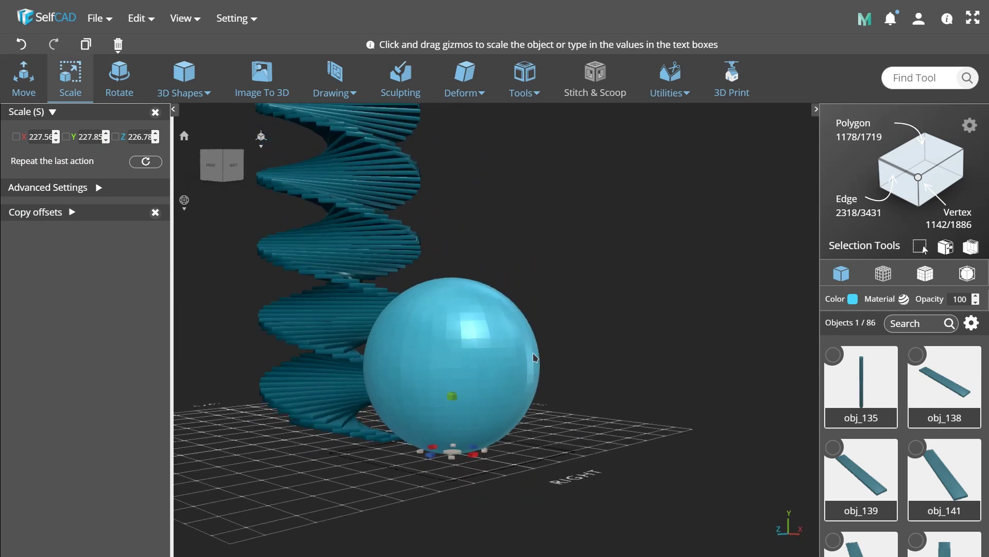
# Step: Make an in-place copy of the large sphere
pyautogui.click(72, 212)
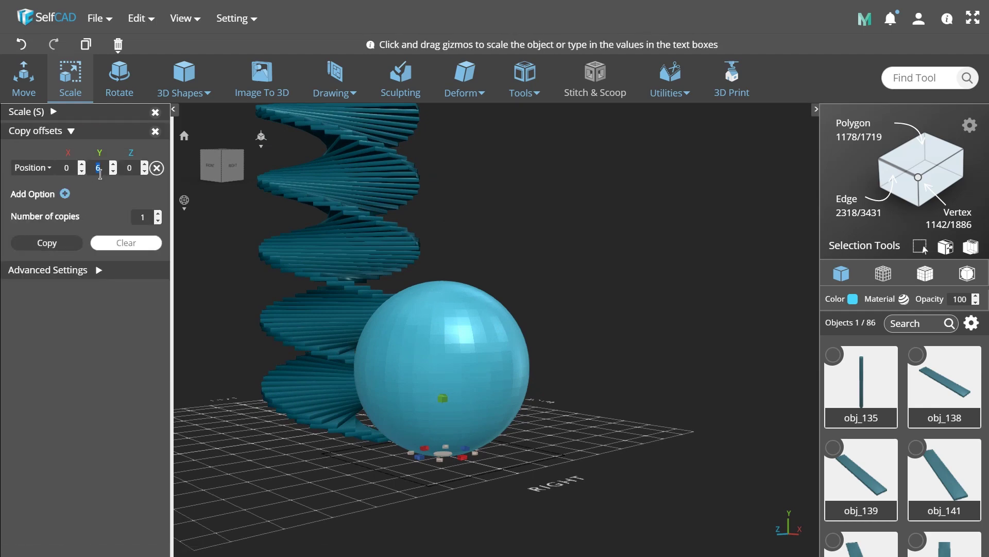
pyautogui.click(58, 248)
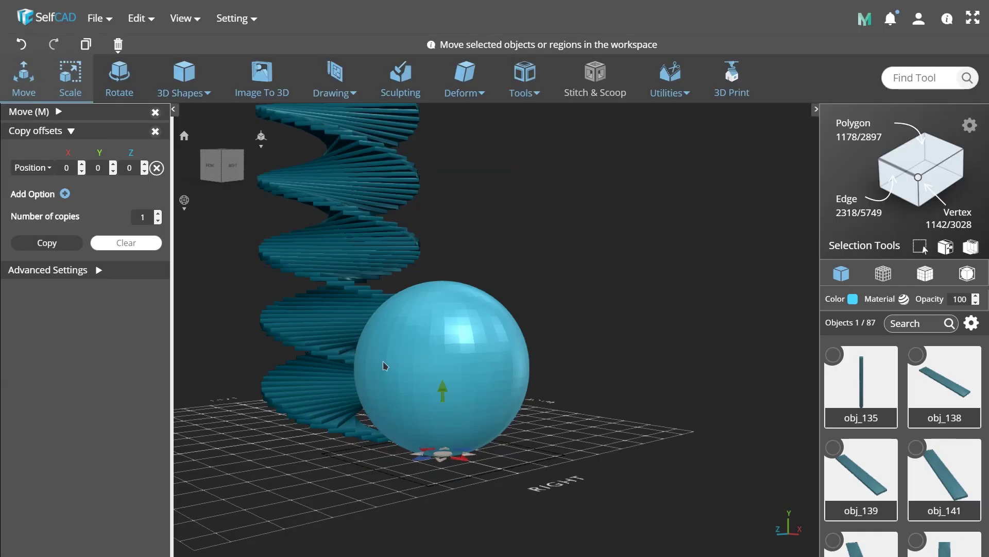
pyautogui.press('s')
pyautogui.press('m')
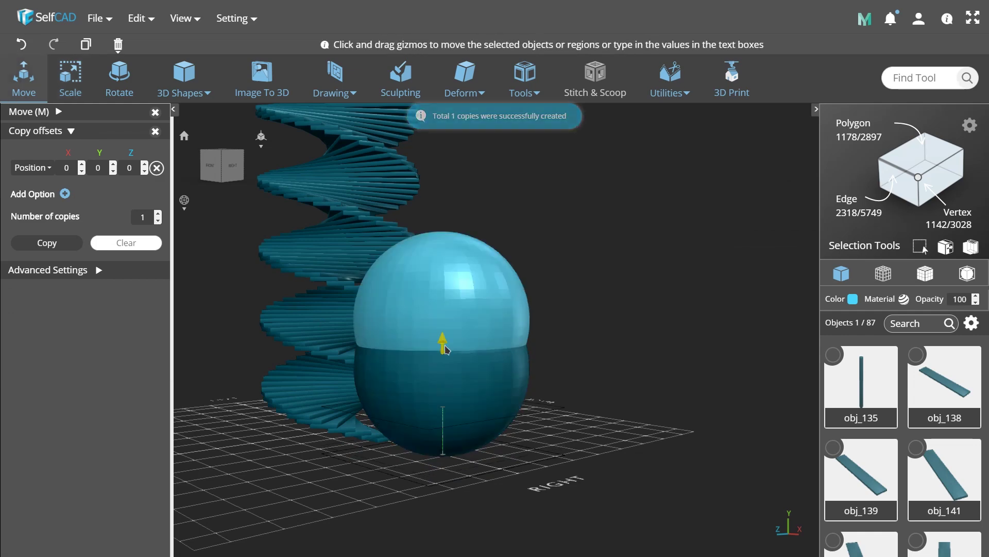
pyautogui.click(69, 76)
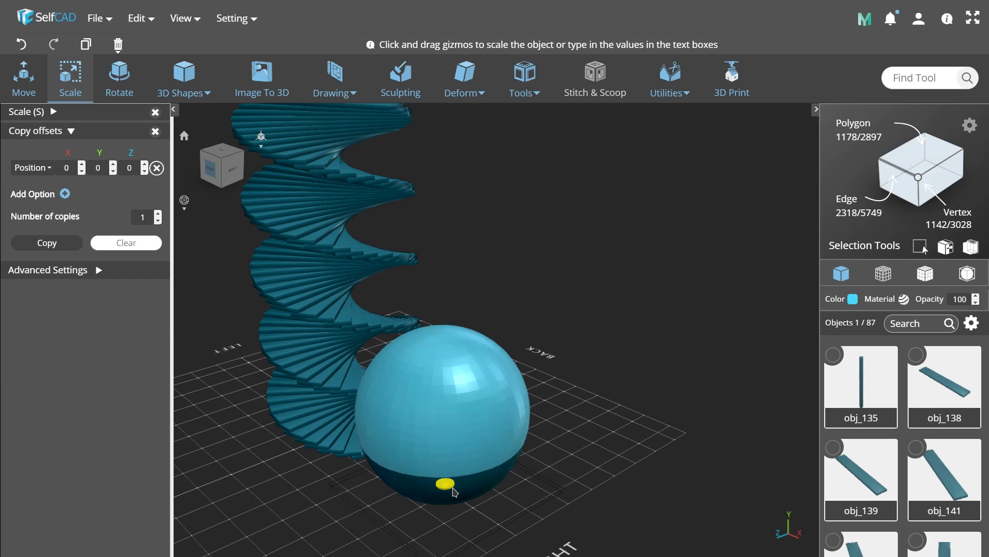
# Step: Set the sphere copy's opacity to 100 and raise it slightly to Y 12.11
pyautogui.moveTo(442, 477); pyautogui.dragTo(561, 445)
pyautogui.click(460, 401)
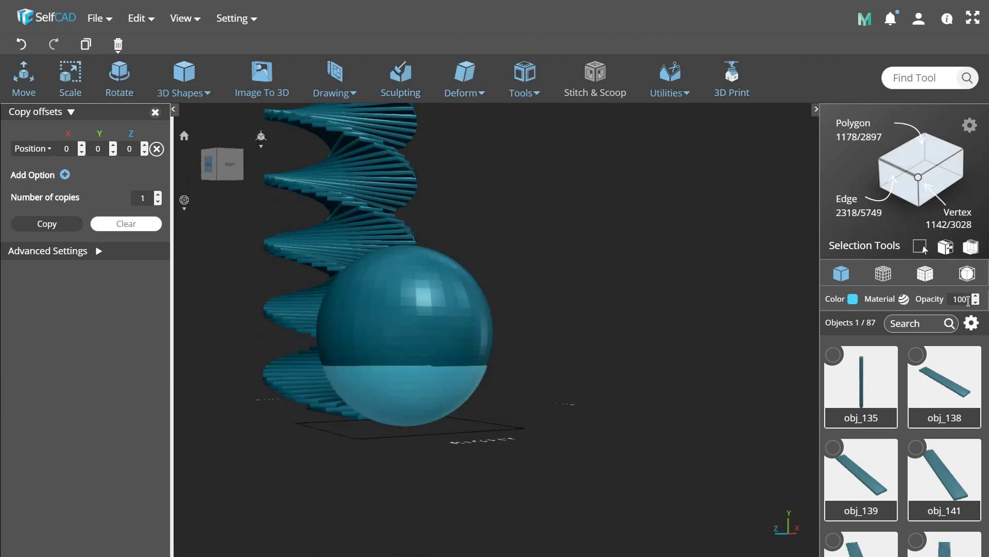
pyautogui.write('5100')
pyautogui.moveTo(560, 335)
pyautogui.mouseDown()
pyautogui.moveTo(587, 349)
pyautogui.moveTo(495, 313)
pyautogui.moveTo(611, 364)
pyautogui.mouseUp()
pyautogui.press('m')
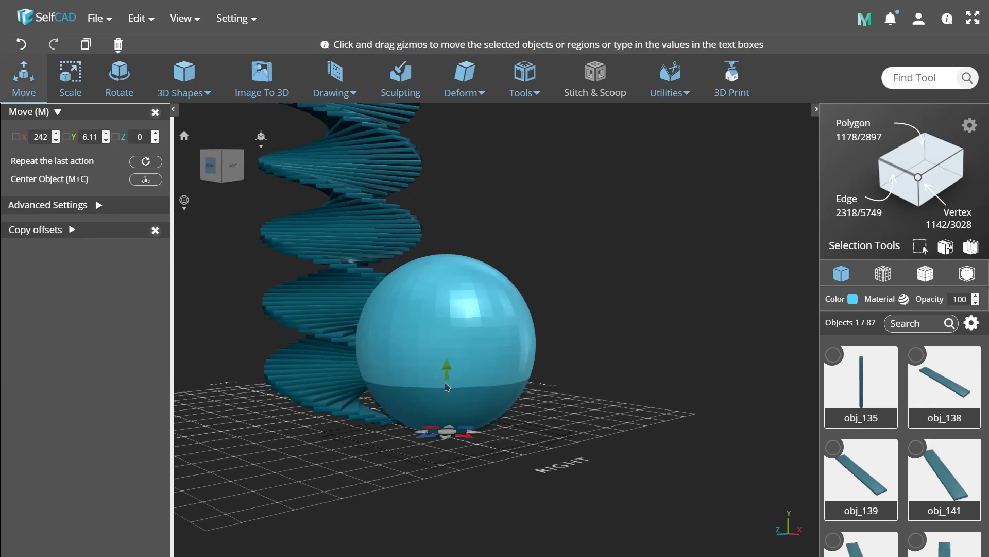
pyautogui.moveTo(448, 367); pyautogui.dragTo(455, 370)
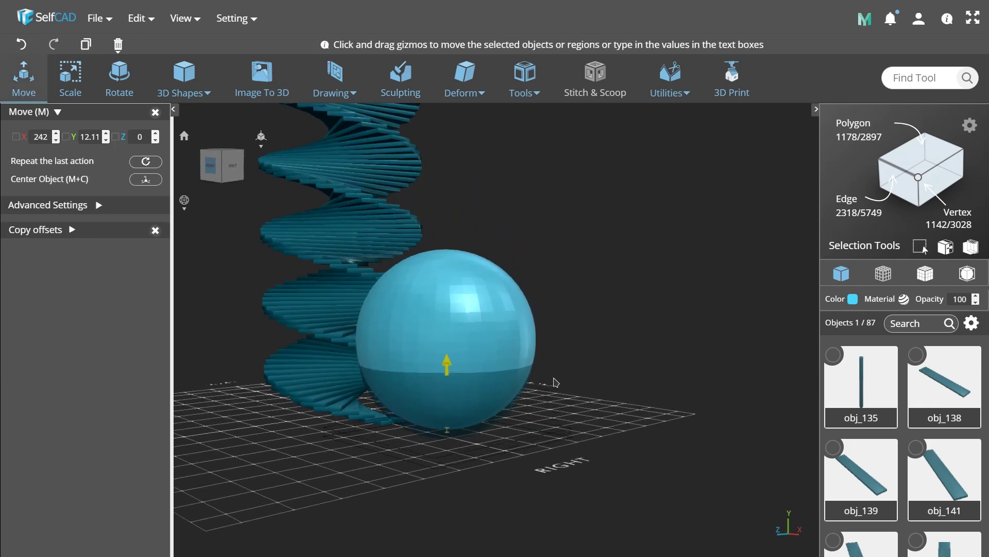
pyautogui.moveTo(556, 382)
pyautogui.mouseDown(button='right')
pyautogui.moveTo(487, 383)
pyautogui.moveTo(526, 376)
pyautogui.moveTo(503, 371)
pyautogui.mouseUp(button='right')
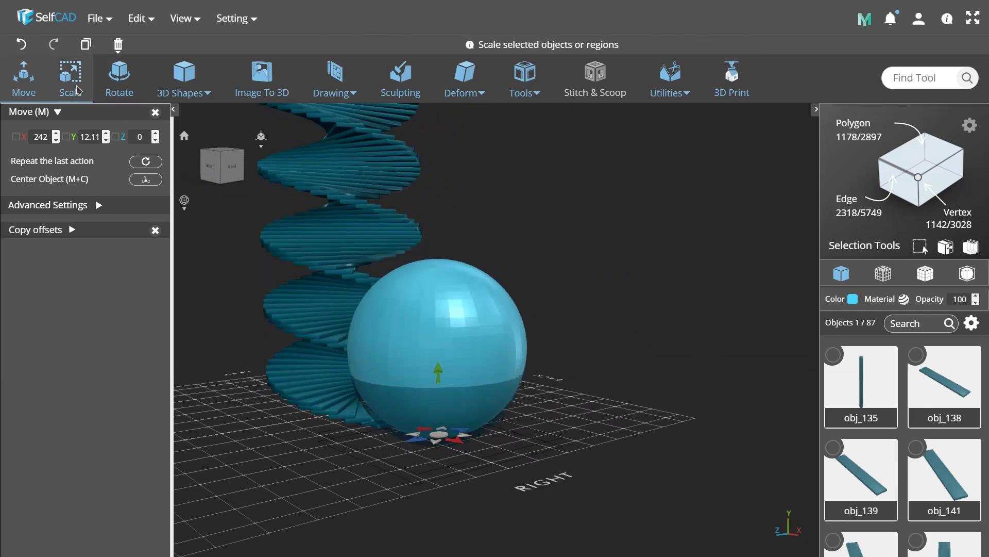
# Step: Select both spheres and apply a Stitch & Scoop Difference, subtracting the raised sphere
pyautogui.keyDown('shift'); pyautogui.click(498, 397); pyautogui.keyUp('shift')
pyautogui.click(595, 78)
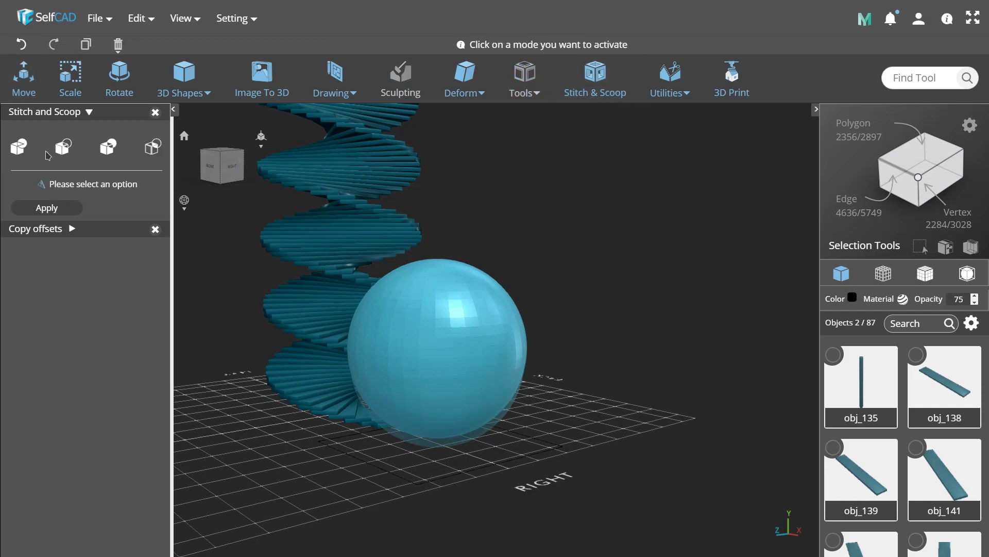
pyautogui.click(63, 147)
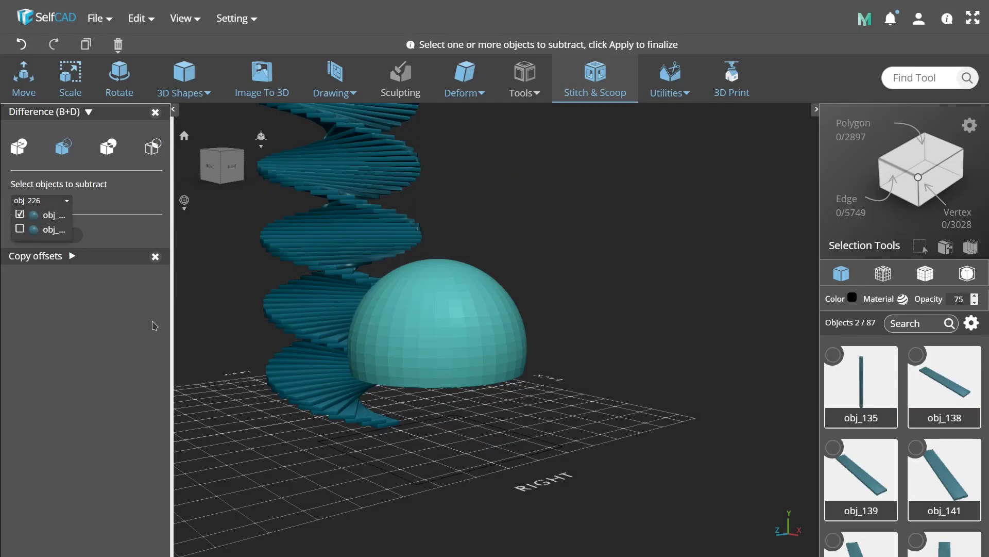
pyautogui.click(153, 325)
pyautogui.moveTo(572, 393); pyautogui.dragTo(478, 460, button='right')
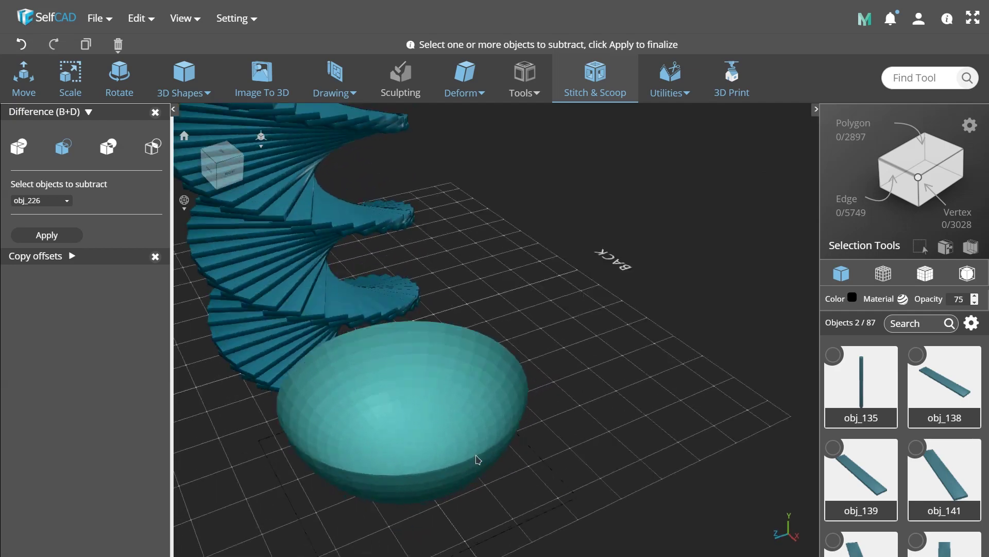
pyautogui.scroll(5, 480, 459)
pyautogui.scroll(-3, 696, 465)
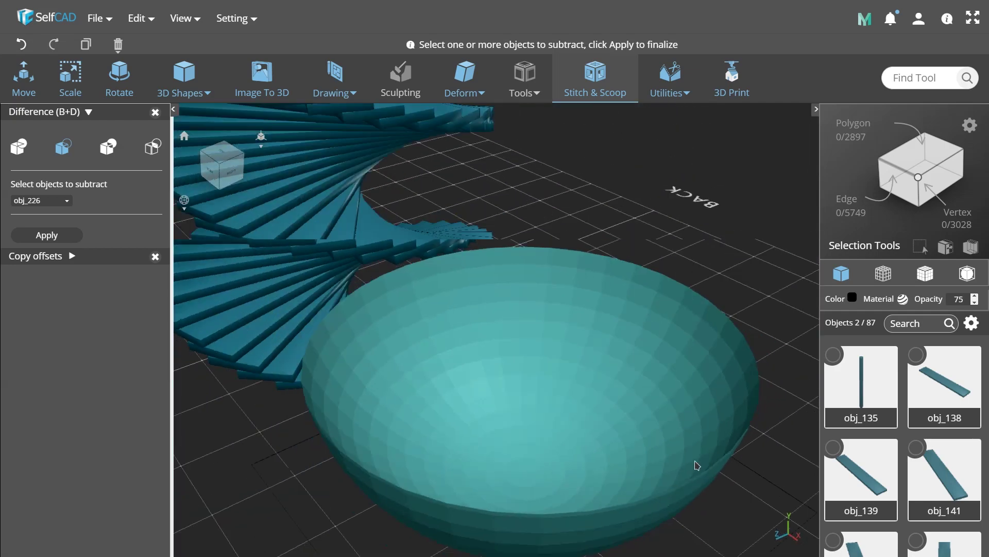
pyautogui.scroll(-3, 695, 465)
pyautogui.moveTo(607, 459)
pyautogui.mouseDown(button='right')
pyautogui.moveTo(610, 415)
pyautogui.moveTo(580, 392)
pyautogui.moveTo(639, 372)
pyautogui.mouseUp(button='right')
pyautogui.scroll(-2, 608, 428)
pyautogui.press('Return')
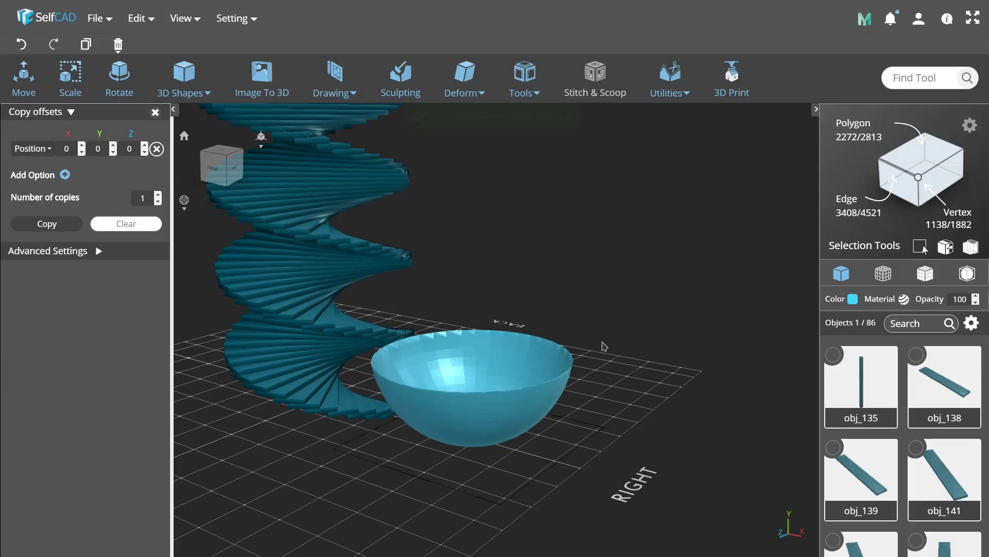
pyautogui.moveTo(601, 343); pyautogui.dragTo(608, 368, button='right')
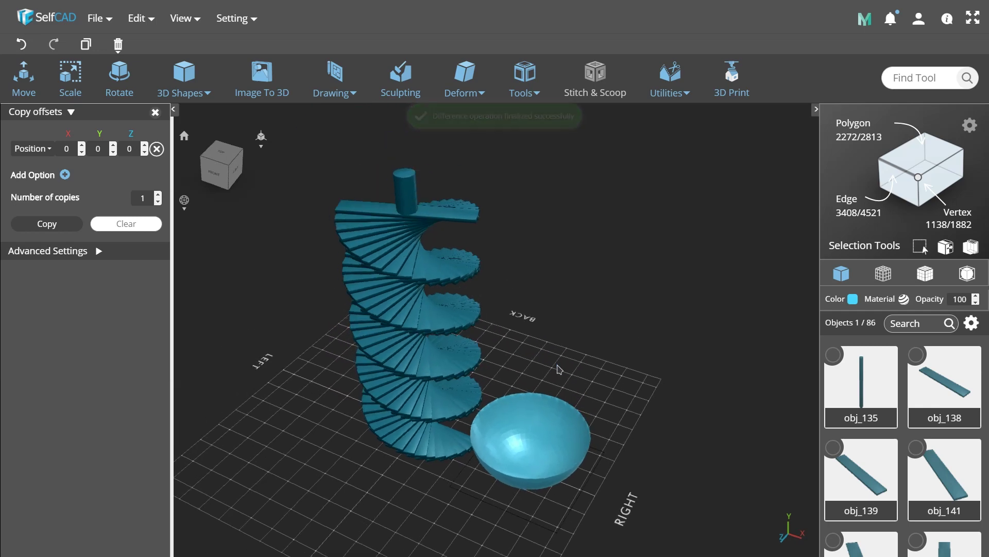
# Step: Move the bowl up and center it around the staircase pole
pyautogui.click(70, 82)
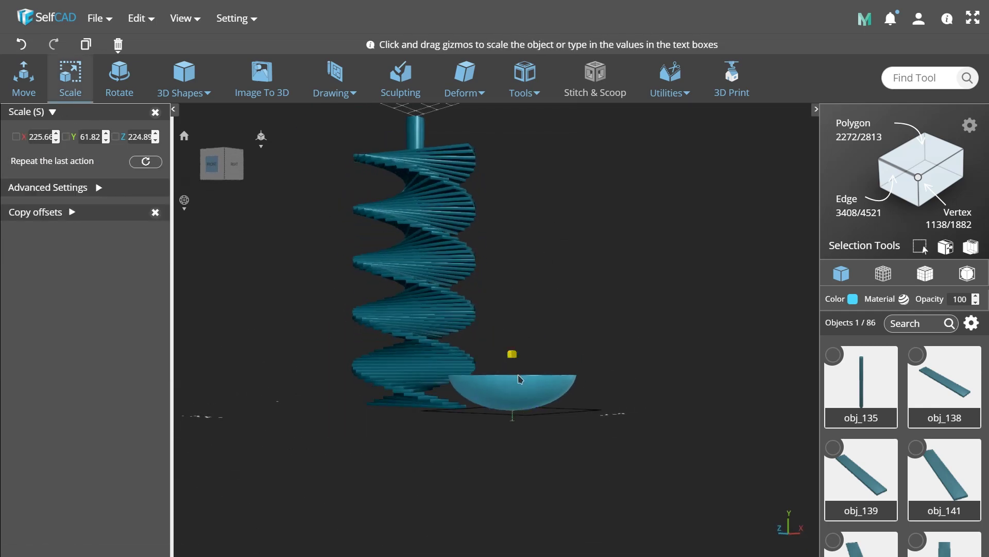
pyautogui.moveTo(520, 382); pyautogui.dragTo(389, 374, button='right')
pyautogui.press('m')
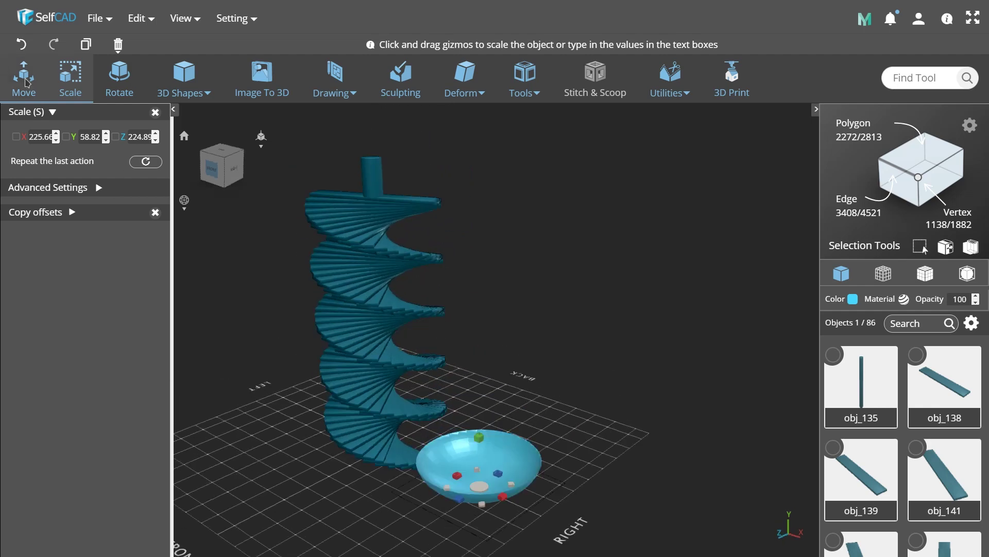
pyautogui.moveTo(478, 430); pyautogui.dragTo(478, 203)
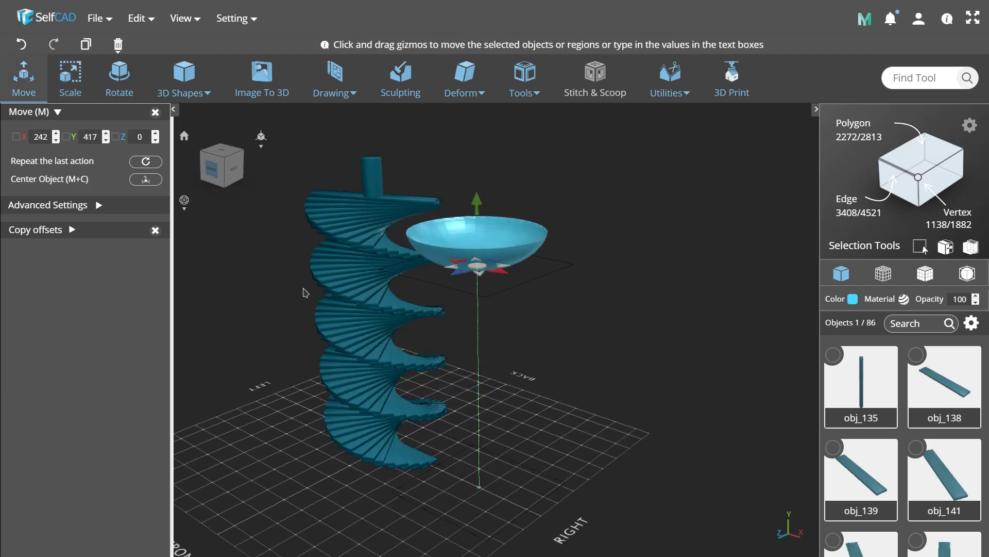
pyautogui.moveTo(478, 204); pyautogui.dragTo(563, 266, button='right')
pyautogui.moveTo(589, 273); pyautogui.dragTo(485, 269)
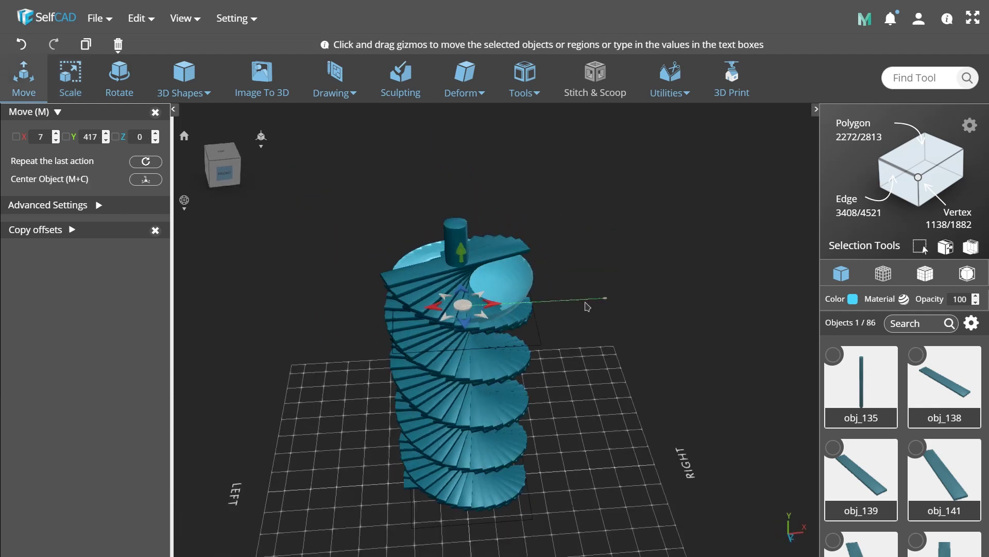
pyautogui.moveTo(485, 269); pyautogui.dragTo(463, 412, button='right')
# Step: Raise the bowl to the top of the staircase at Y 534
pyautogui.click(71, 230)
pyautogui.moveTo(463, 361)
pyautogui.mouseDown(button='right')
pyautogui.moveTo(563, 309)
pyautogui.moveTo(474, 416)
pyautogui.mouseUp(button='right')
pyautogui.click(21, 93)
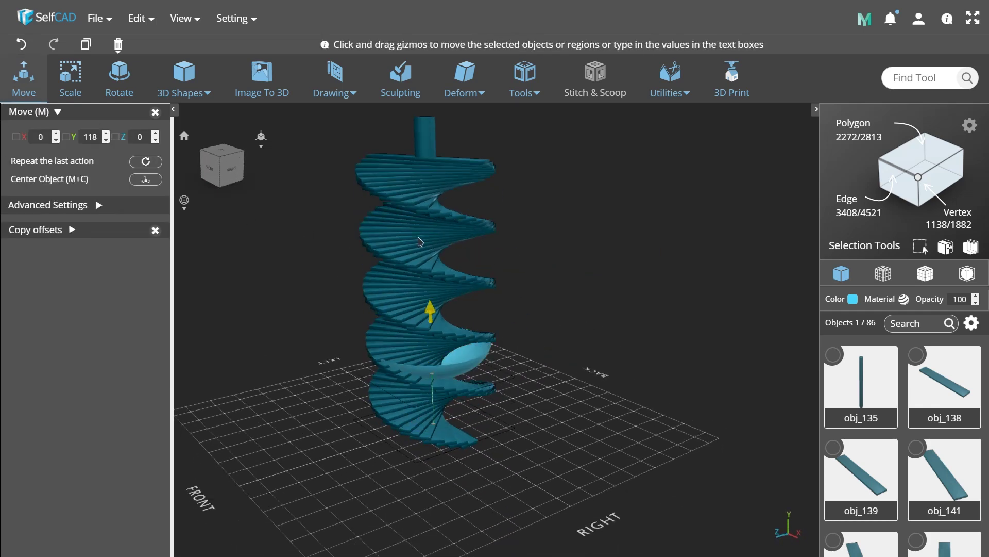
pyautogui.moveTo(419, 241); pyautogui.dragTo(428, 217)
pyautogui.moveTo(590, 314); pyautogui.dragTo(410, 278, button='right')
pyautogui.moveTo(402, 209)
pyautogui.mouseDown()
pyautogui.moveTo(395, 181)
pyautogui.moveTo(565, 311)
pyautogui.moveTo(566, 330)
pyautogui.mouseUp()
# Step: Select the central pole and stretch it up through the bowl to Y 634.12
pyautogui.click(480, 532)
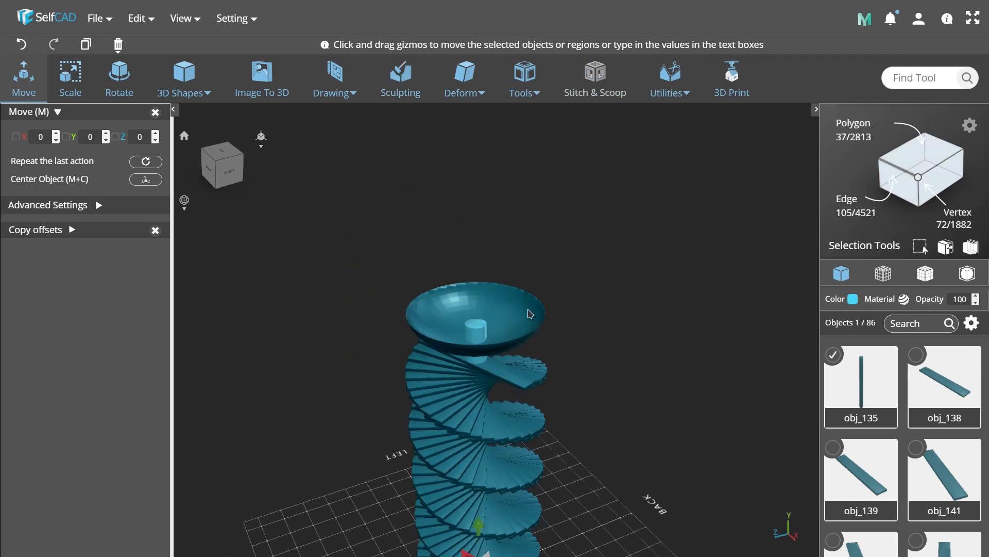
pyautogui.press('s')
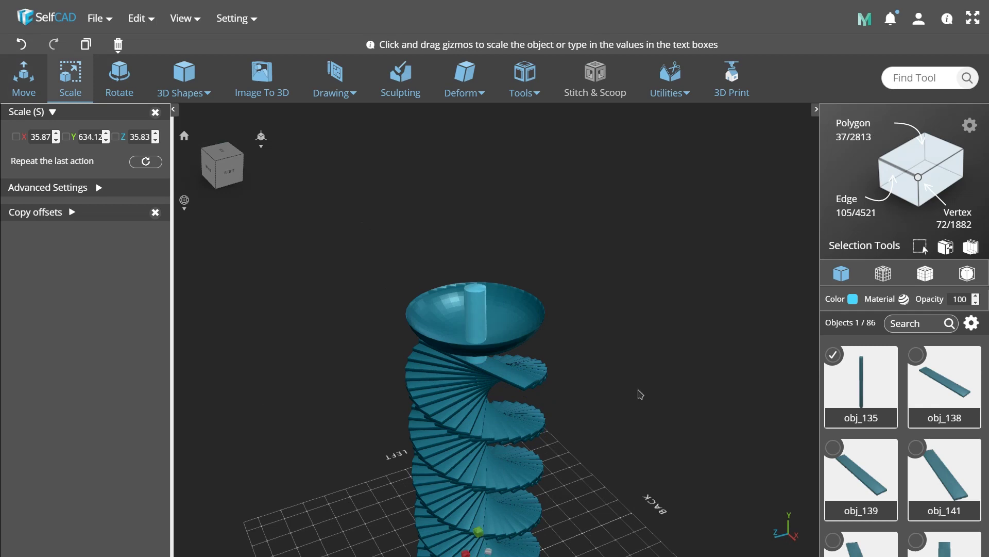
pyautogui.moveTo(640, 394)
pyautogui.mouseDown()
pyautogui.moveTo(632, 366)
pyautogui.moveTo(589, 371)
pyautogui.moveTo(603, 338)
pyautogui.moveTo(488, 447)
pyautogui.mouseUp()
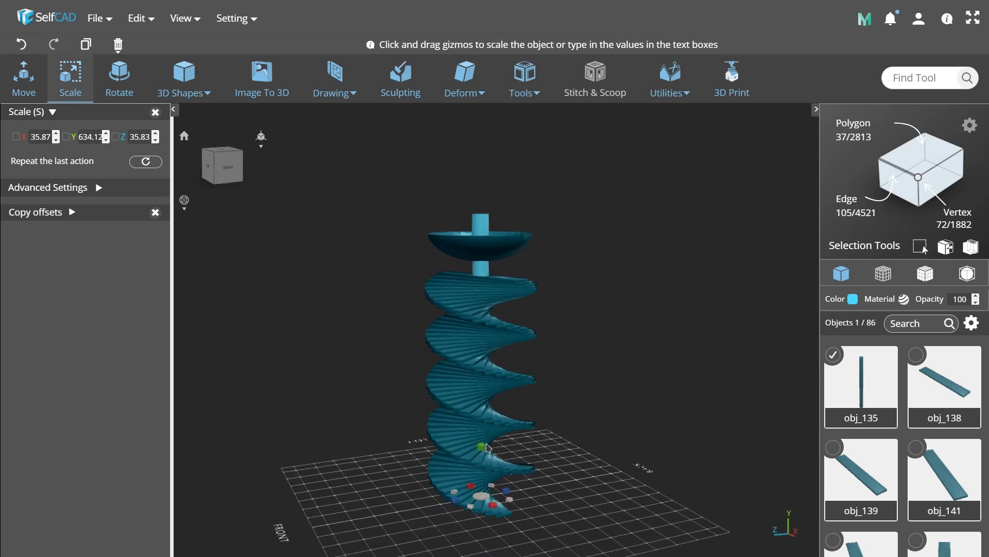
pyautogui.click(184, 78)
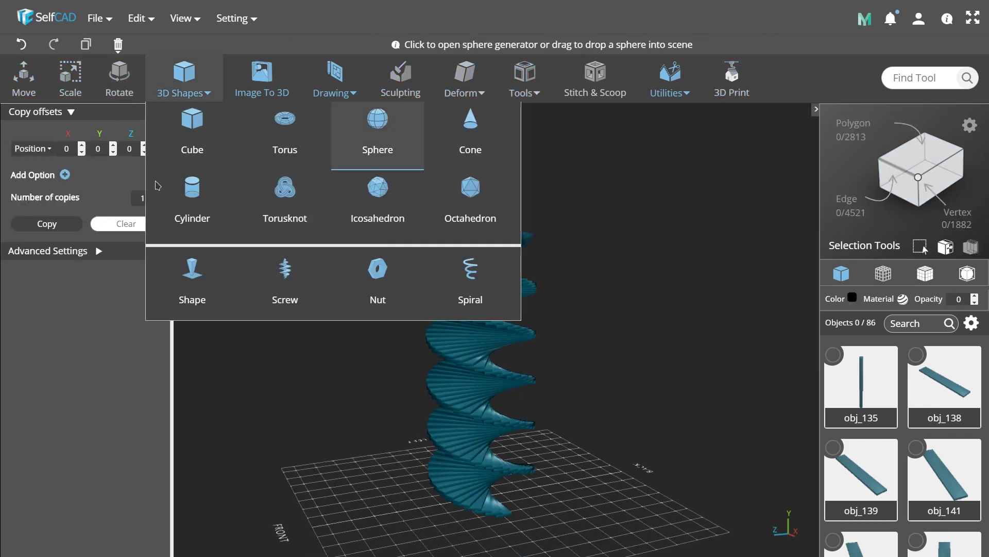
# Step: Add a sphere, lift it above the bowl and scale it down to roughly 40–55%
pyautogui.click(356, 148)
pyautogui.click(134, 112)
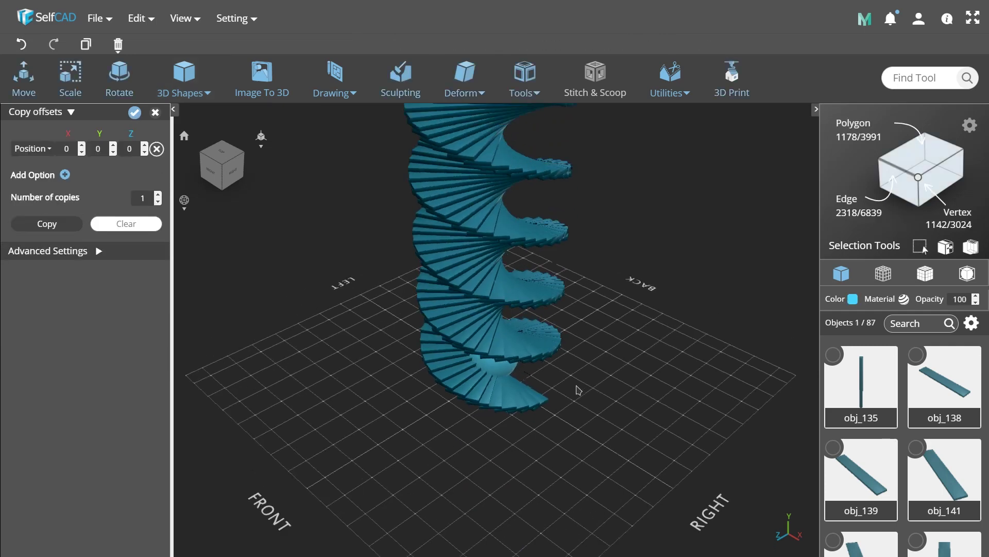
pyautogui.moveTo(475, 452); pyautogui.dragTo(466, 155)
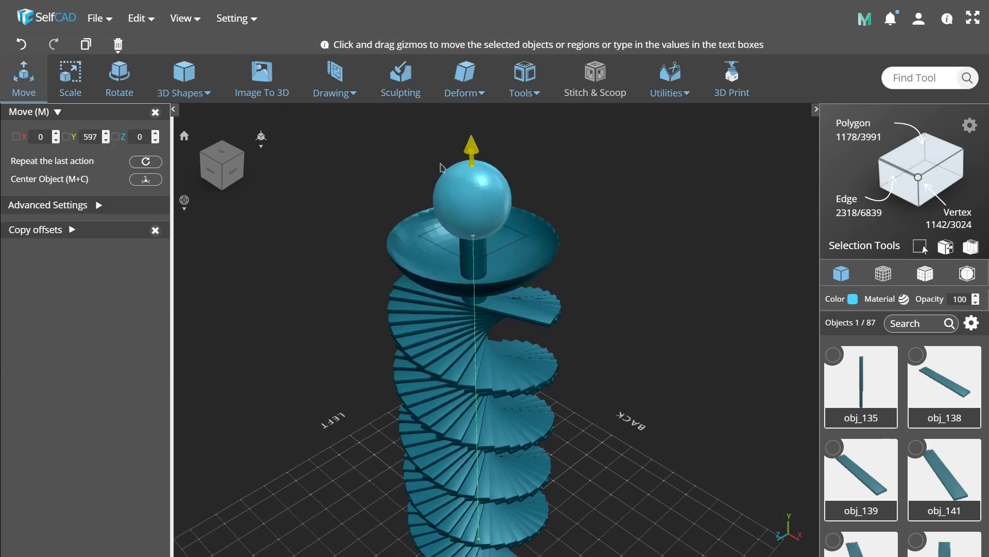
pyautogui.scroll(3, 475, 217)
pyautogui.scroll(3, 475, 216)
pyautogui.click(71, 85)
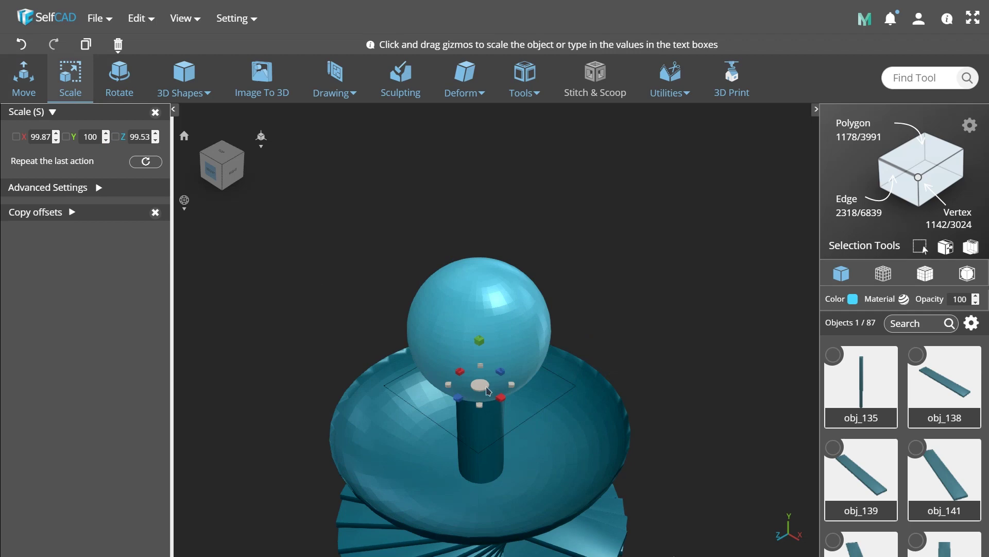
pyautogui.moveTo(489, 390)
pyautogui.mouseDown()
pyautogui.moveTo(424, 252)
pyautogui.moveTo(401, 330)
pyautogui.mouseUp()
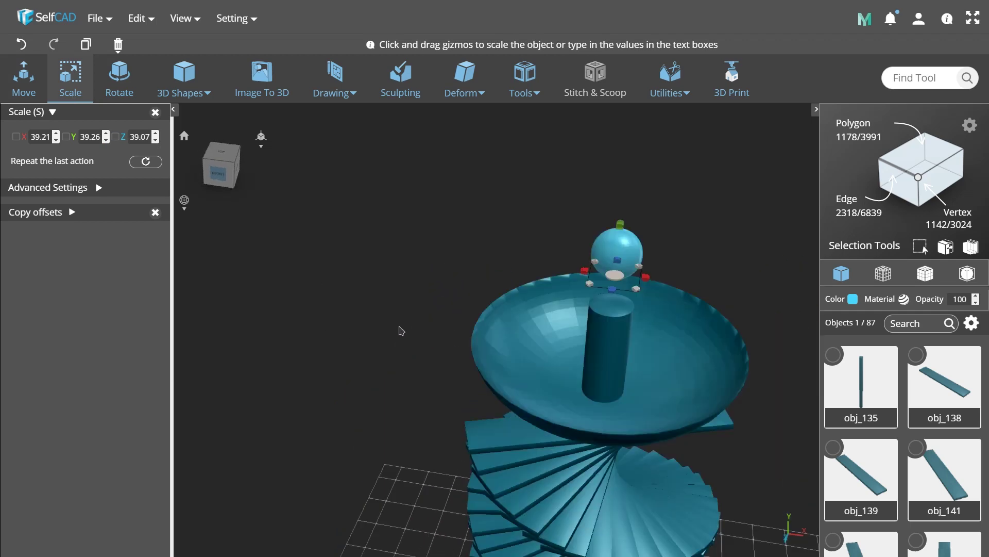
pyautogui.moveTo(428, 275); pyautogui.dragTo(455, 316)
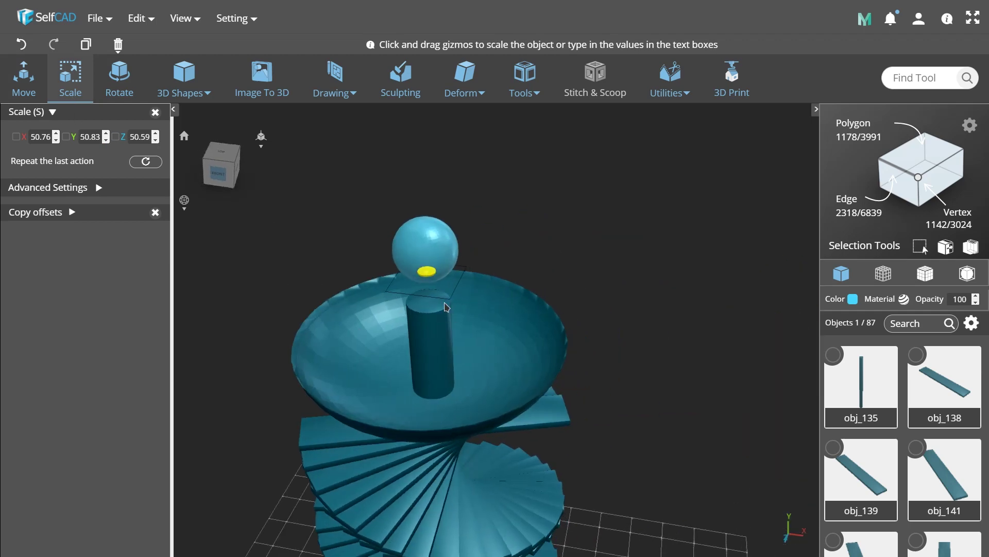
# Step: Lower the small sphere onto the top of the central pole
pyautogui.press('m')
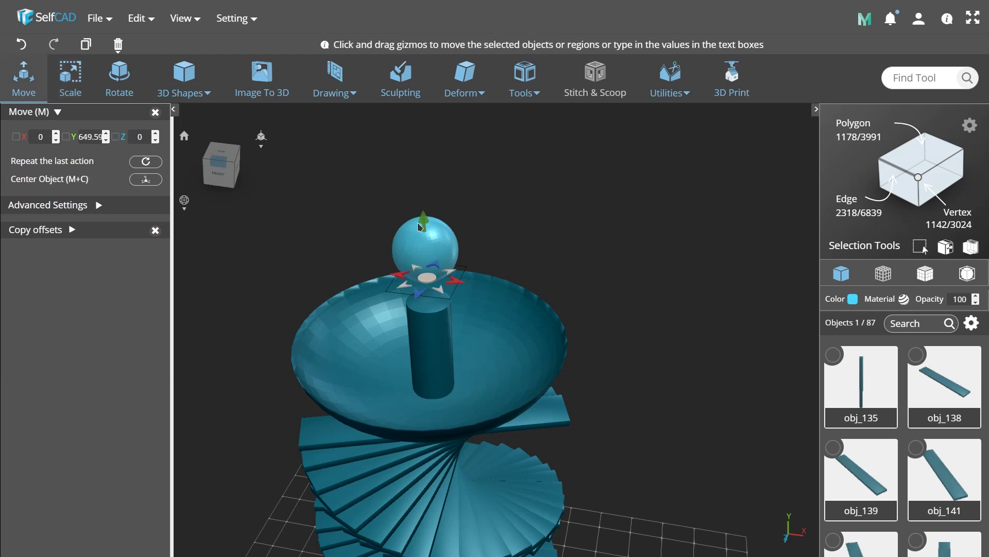
pyautogui.moveTo(419, 227); pyautogui.dragTo(421, 274)
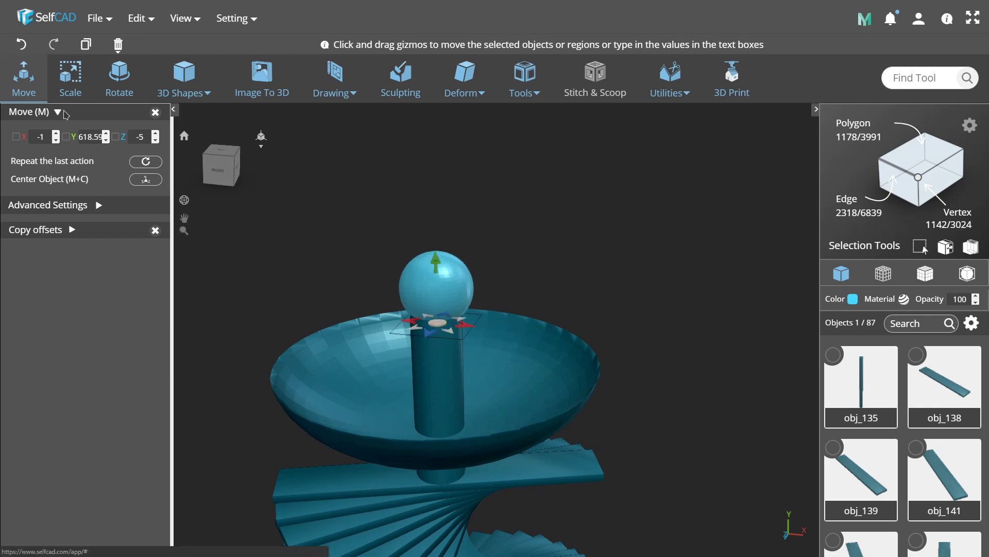
pyautogui.click(24, 78)
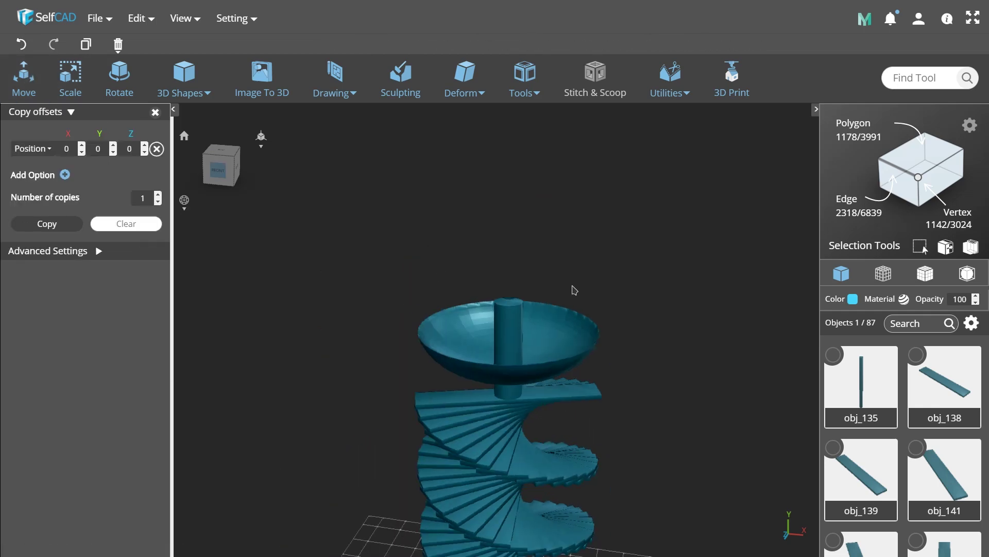
pyautogui.press('m')
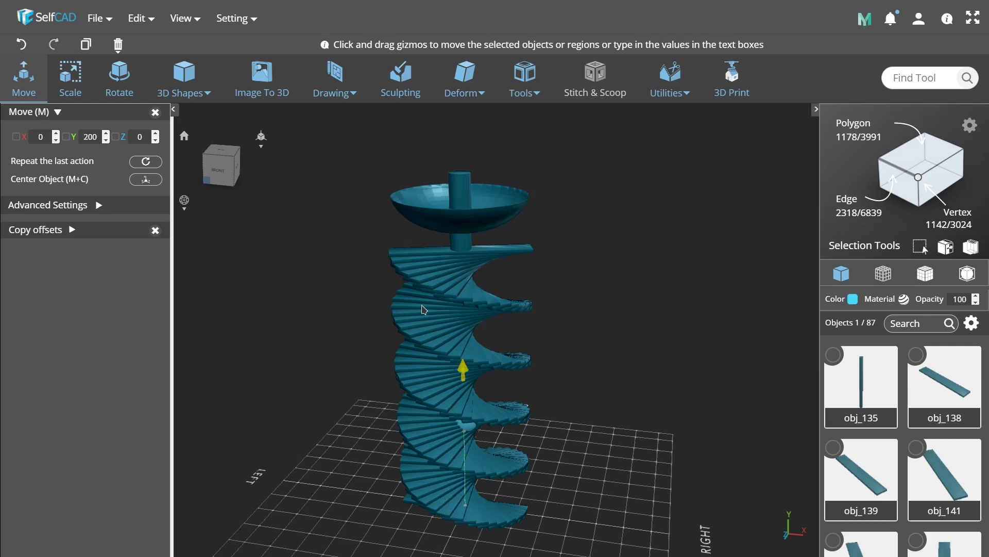
pyautogui.scroll(2, 493, 176)
pyautogui.scroll(3, 484, 179)
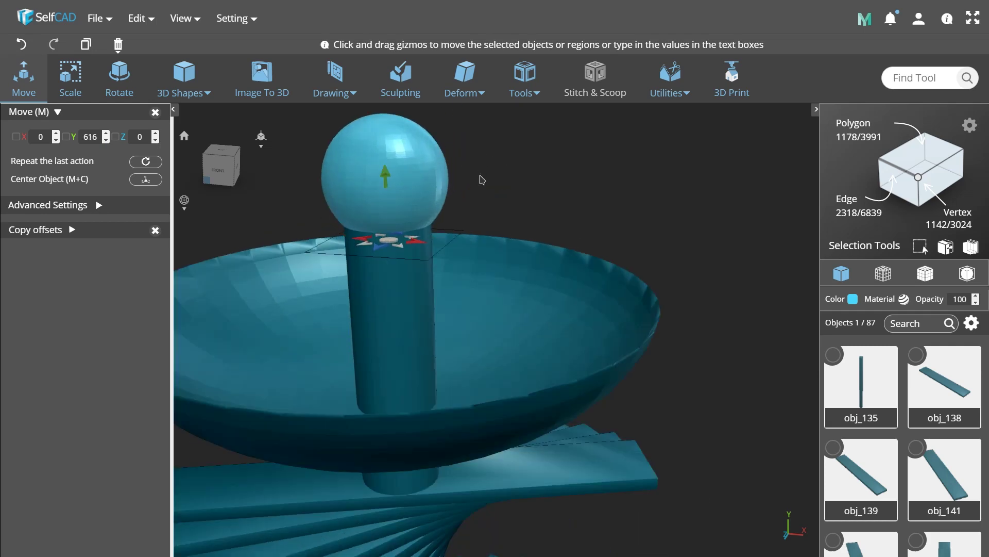
pyautogui.scroll(2, 481, 180)
# Step: Shrink the sphere to about 39.8 and nudge it onto the pole top at Y 629.5
pyautogui.press('s')
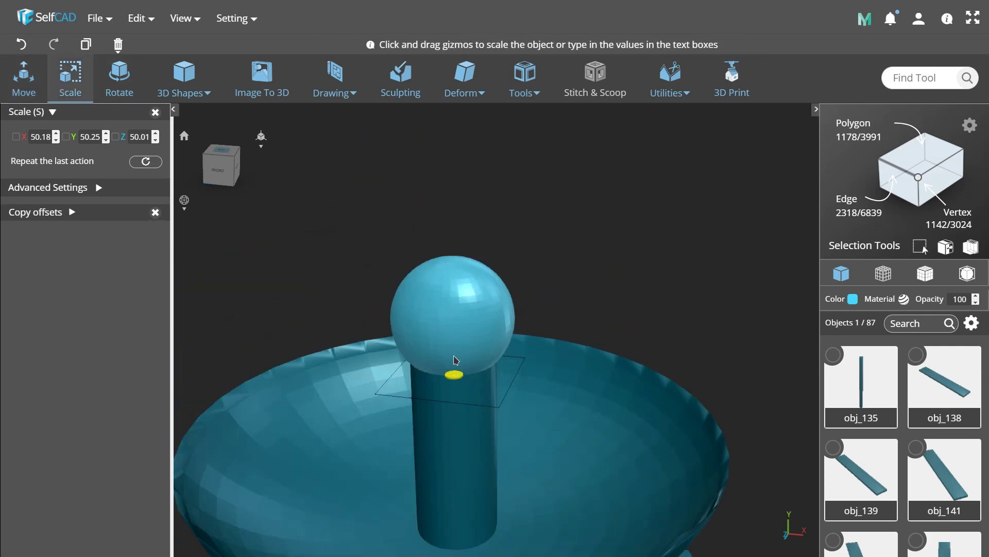
pyautogui.moveTo(455, 359)
pyautogui.mouseDown()
pyautogui.moveTo(427, 313)
pyautogui.moveTo(495, 201)
pyautogui.mouseUp()
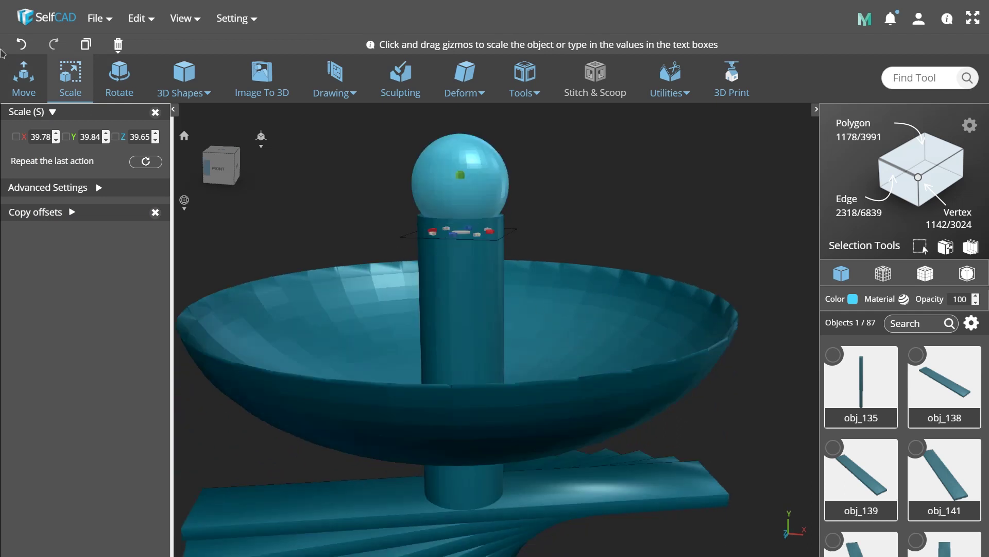
pyautogui.press('m')
pyautogui.moveTo(460, 169); pyautogui.dragTo(461, 159)
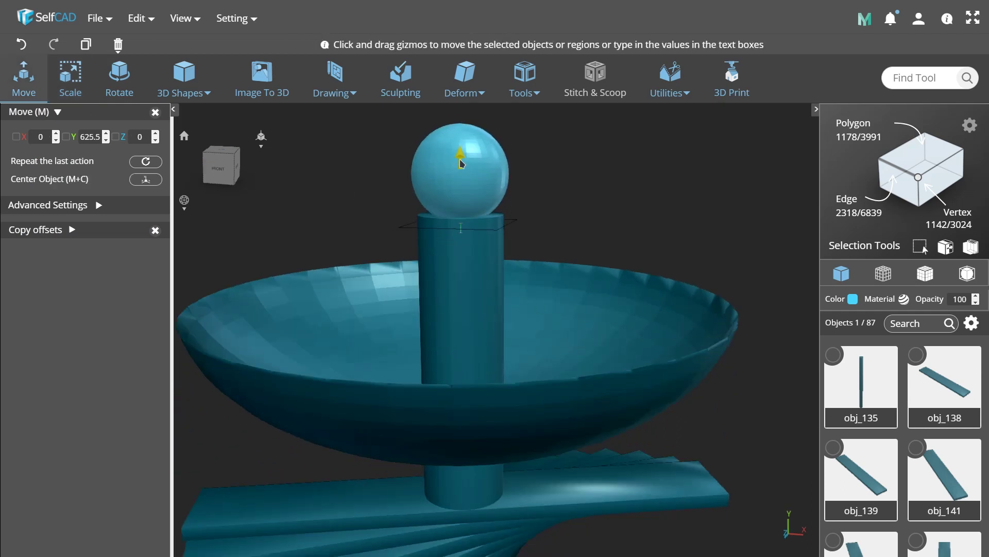
pyautogui.moveTo(461, 164); pyautogui.dragTo(463, 158)
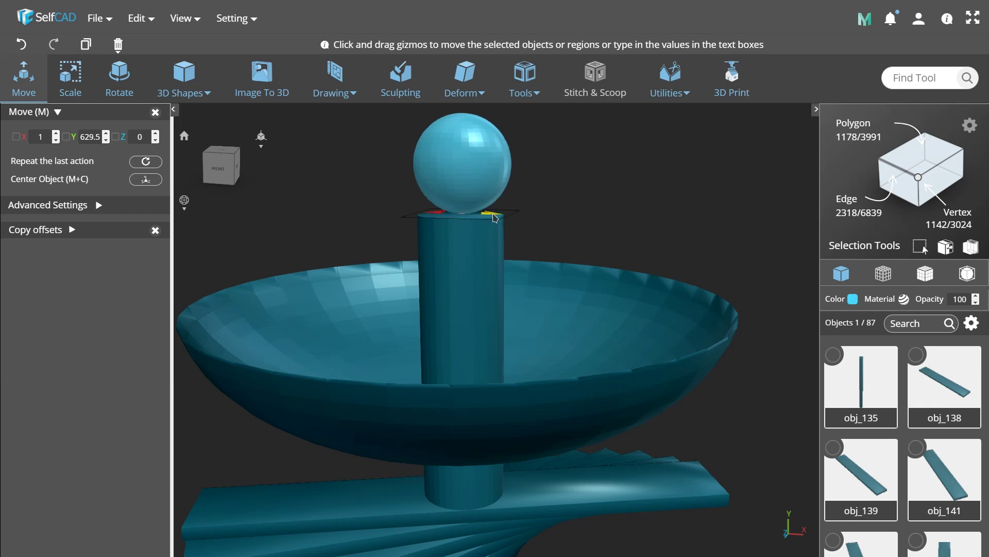
pyautogui.scroll(-3, 494, 217)
pyautogui.moveTo(510, 247)
pyautogui.mouseDown()
pyautogui.moveTo(533, 382)
pyautogui.moveTo(457, 347)
pyautogui.moveTo(524, 298)
pyautogui.moveTo(389, 285)
pyautogui.mouseUp()
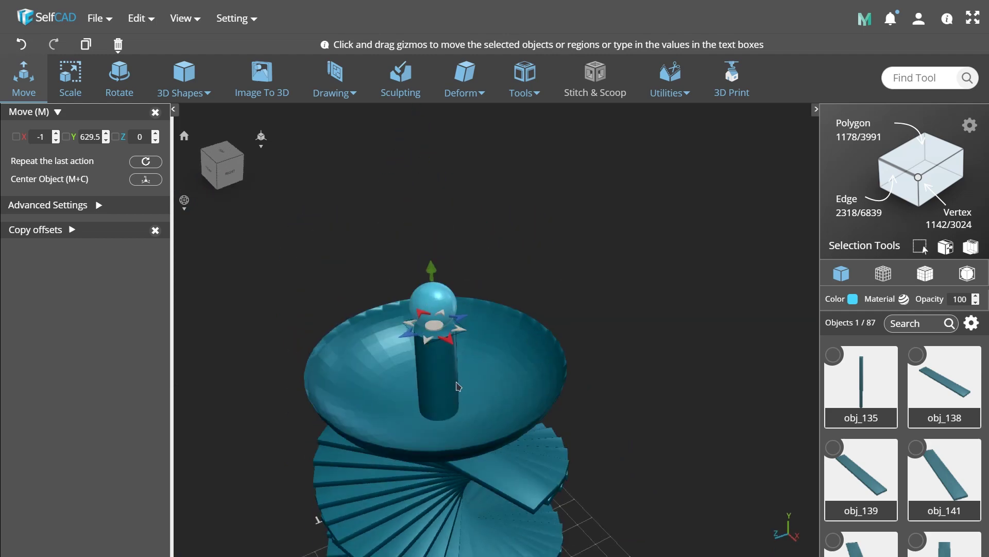
pyautogui.moveTo(458, 386)
pyautogui.mouseDown()
pyautogui.moveTo(362, 366)
pyautogui.moveTo(461, 325)
pyautogui.moveTo(418, 331)
pyautogui.mouseUp()
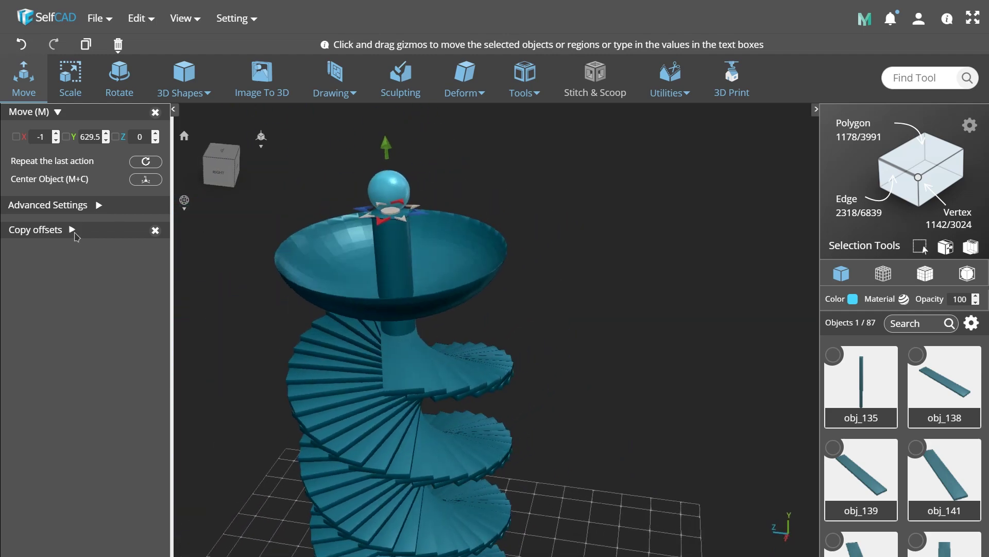
# Step: Duplicate the small sphere and lower the copy toward the bowl's edge
pyautogui.click(72, 229)
pyautogui.click(47, 243)
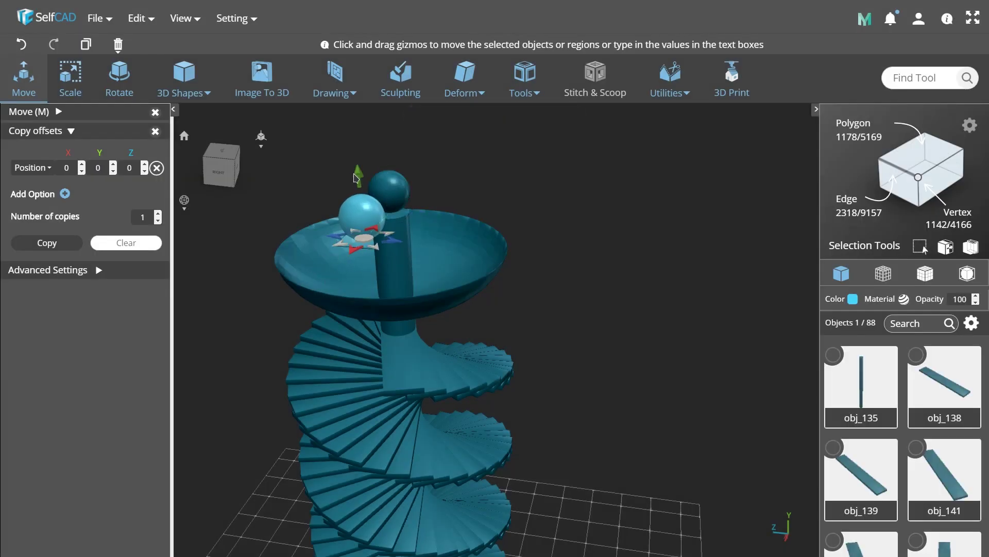
pyautogui.moveTo(355, 178)
pyautogui.mouseDown()
pyautogui.moveTo(398, 357)
pyautogui.moveTo(441, 305)
pyautogui.mouseUp()
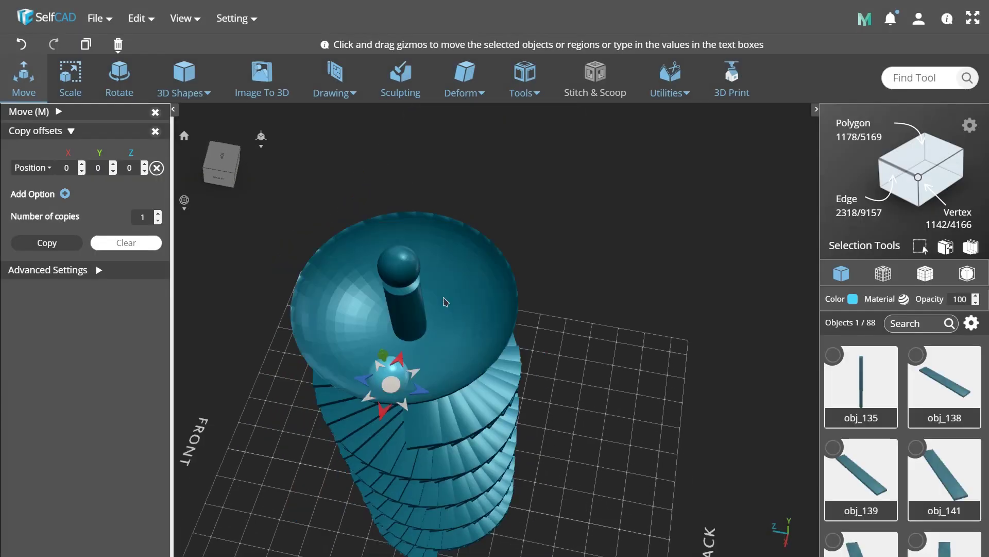
pyautogui.scroll(5, 441, 309)
pyautogui.moveTo(373, 261)
pyautogui.mouseDown()
pyautogui.moveTo(426, 245)
pyautogui.moveTo(399, 235)
pyautogui.moveTo(420, 226)
pyautogui.mouseUp()
pyautogui.scroll(-10, 402, 232)
pyautogui.scroll(3, 464, 268)
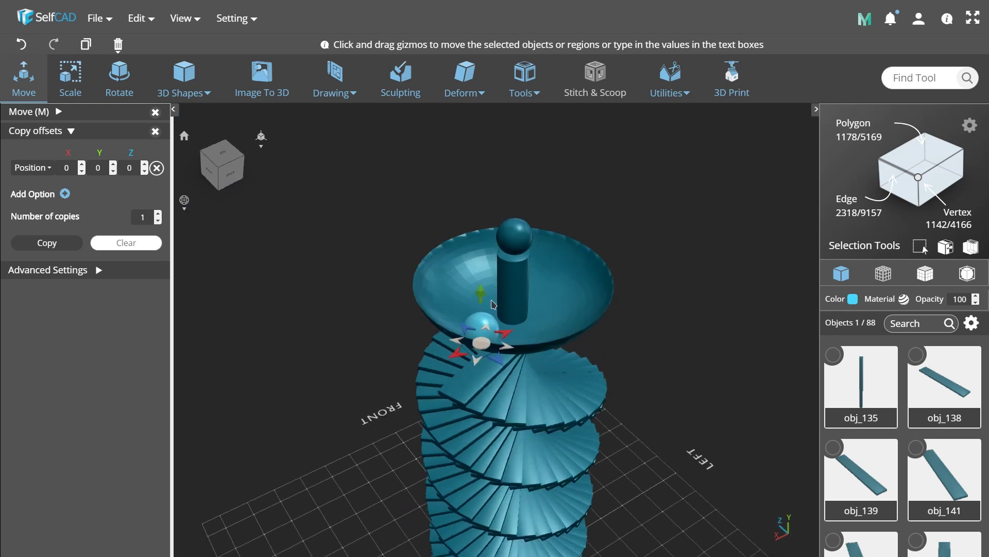
# Step: Sink the sphere copy into the bowl's lower rim and select it with the bowl for Stitch & Scoop
pyautogui.moveTo(492, 305)
pyautogui.mouseDown()
pyautogui.moveTo(401, 246)
pyautogui.moveTo(391, 275)
pyautogui.mouseUp()
pyautogui.scroll(3, 398, 242)
pyautogui.scroll(2, 399, 242)
pyautogui.scroll(-3, 409, 315)
pyautogui.moveTo(408, 316)
pyautogui.mouseDown()
pyautogui.moveTo(564, 299)
pyautogui.moveTo(561, 242)
pyautogui.mouseUp()
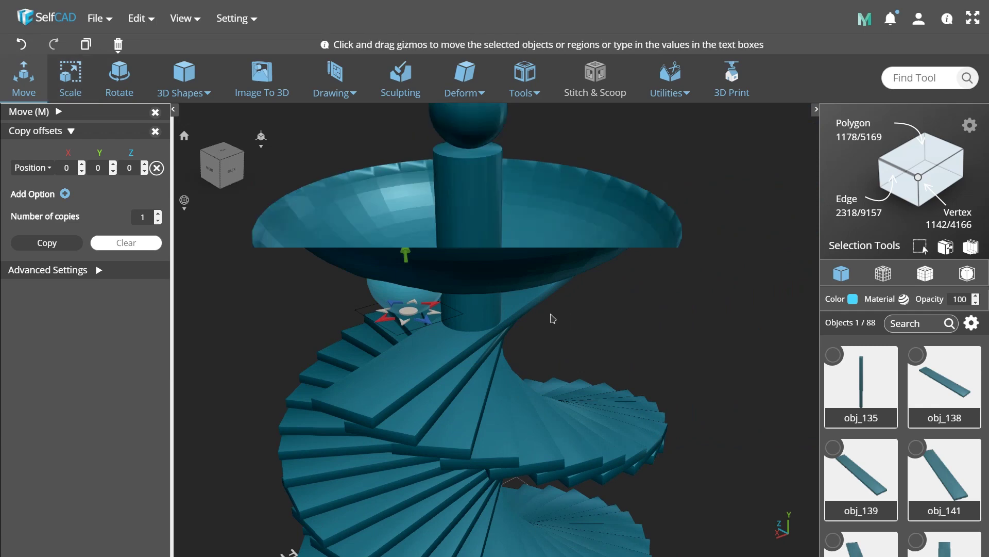
pyautogui.moveTo(552, 318); pyautogui.dragTo(554, 361)
pyautogui.press('s')
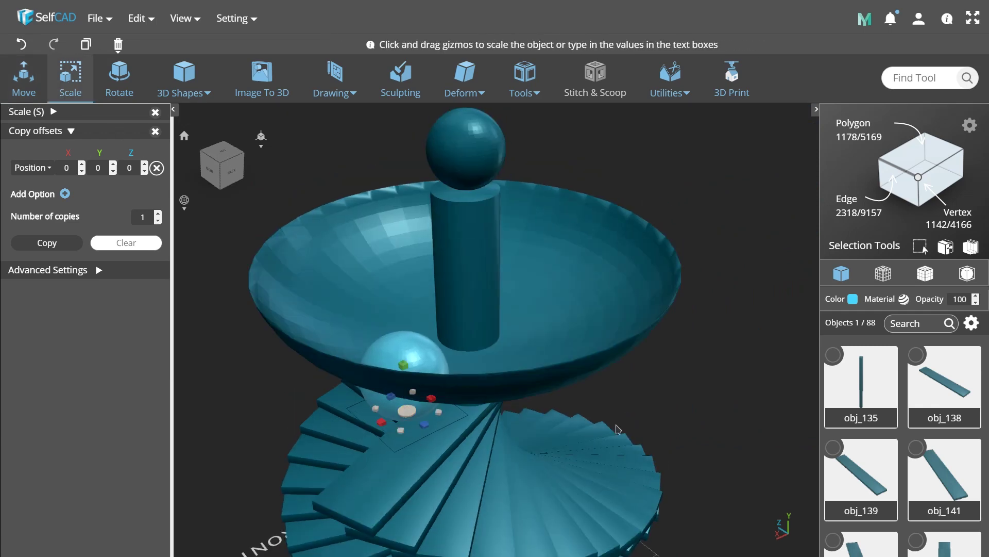
pyautogui.keyDown('shift'); pyautogui.click(526, 386); pyautogui.keyUp('shift')
pyautogui.click(595, 77)
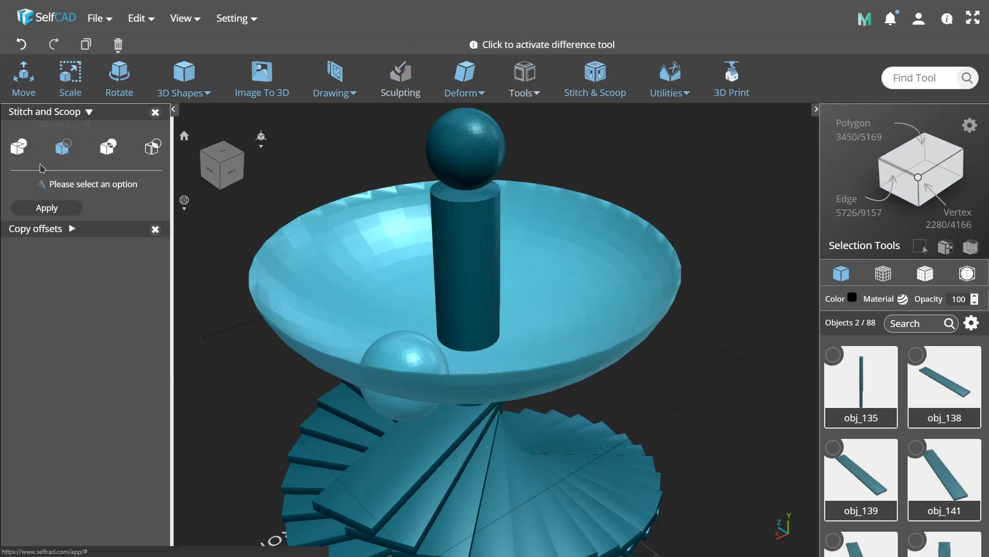
# Step: Preview cutting the sphere out of the bowl, then discard the cut without applying it
pyautogui.click(96, 369)
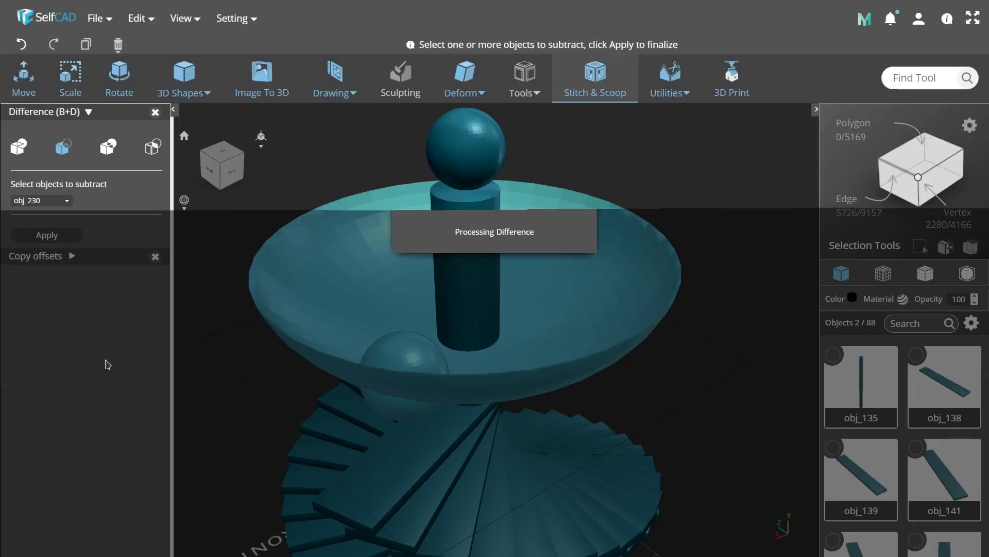
pyautogui.moveTo(104, 364); pyautogui.dragTo(621, 430)
pyautogui.scroll(-3, 599, 388)
pyautogui.moveTo(600, 387); pyautogui.dragTo(601, 346)
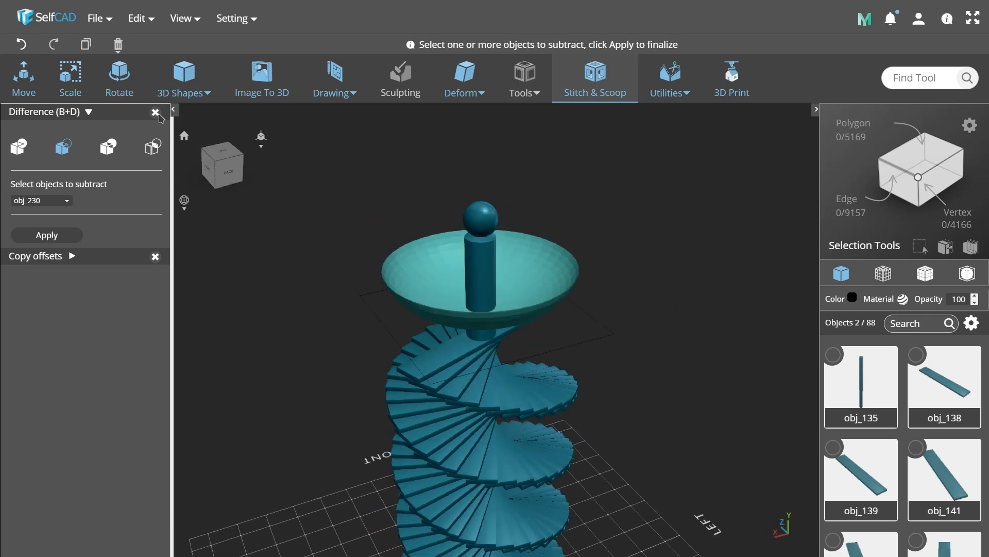
pyautogui.click(156, 112)
pyautogui.click(502, 211)
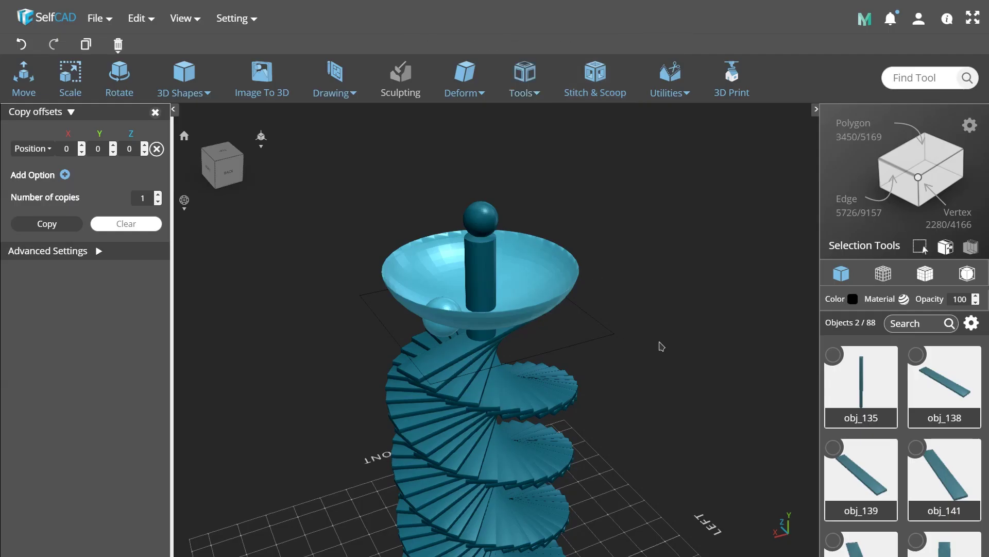
# Step: Make another copy of the sphere and slide it across the bowl
pyautogui.moveTo(627, 338); pyautogui.dragTo(505, 356)
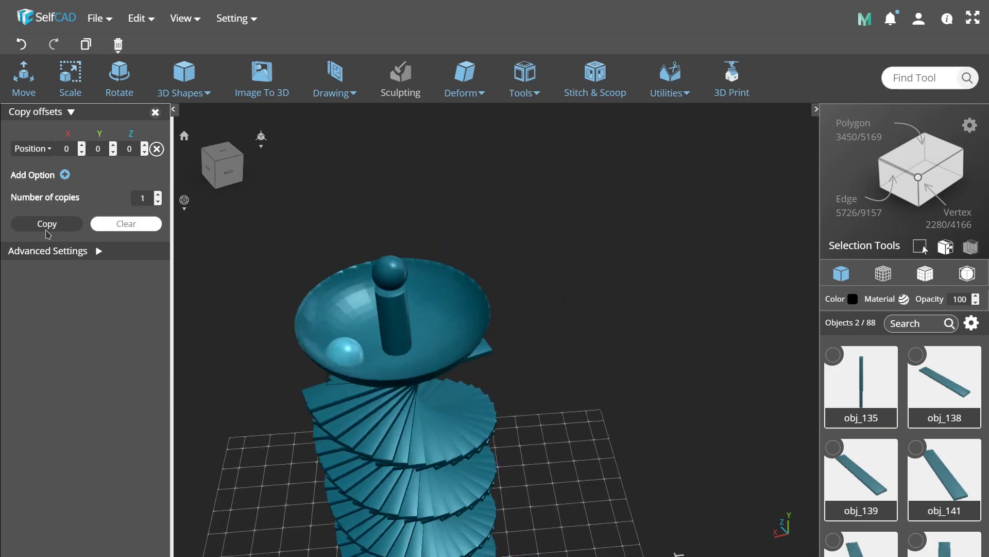
pyautogui.click(46, 227)
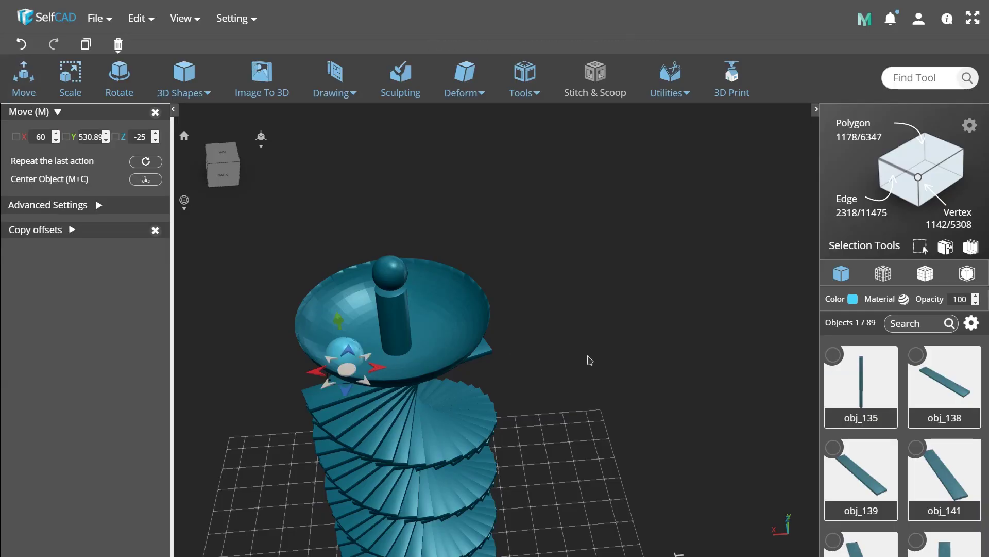
pyautogui.moveTo(590, 359); pyautogui.dragTo(523, 363)
pyautogui.moveTo(297, 465)
pyautogui.mouseDown()
pyautogui.moveTo(440, 426)
pyautogui.moveTo(339, 462)
pyautogui.moveTo(399, 451)
pyautogui.moveTo(436, 347)
pyautogui.moveTo(615, 373)
pyautogui.moveTo(513, 349)
pyautogui.moveTo(515, 389)
pyautogui.moveTo(466, 376)
pyautogui.moveTo(481, 399)
pyautogui.moveTo(296, 238)
pyautogui.mouseUp()
# Step: Subtract both spheres from the bowl with Difference and apply the cut
pyautogui.moveTo(457, 314); pyautogui.dragTo(423, 338)
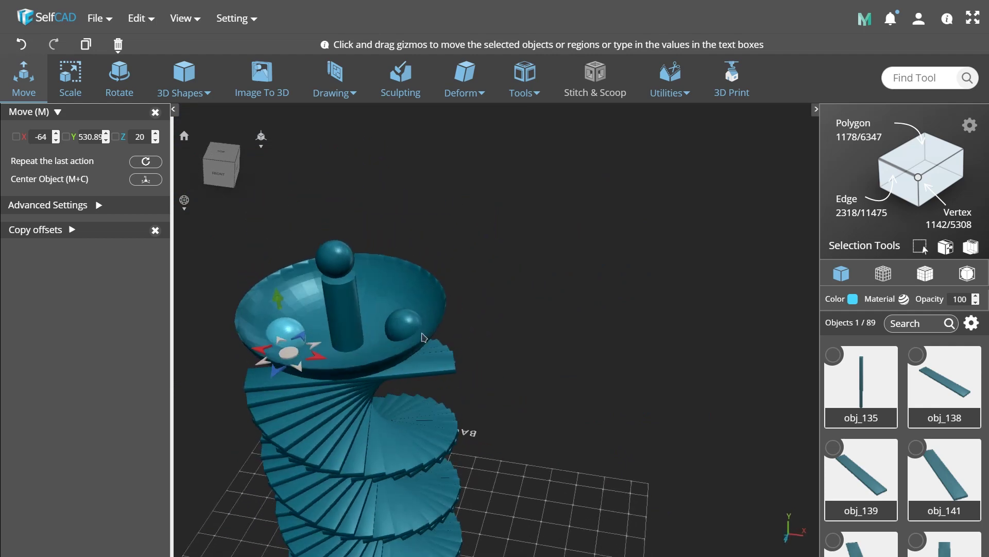
pyautogui.keyDown('shift'); pyautogui.click(399, 340); pyautogui.keyUp('shift')
pyautogui.keyDown('shift'); pyautogui.click(436, 309); pyautogui.keyUp('shift')
pyautogui.click(595, 77)
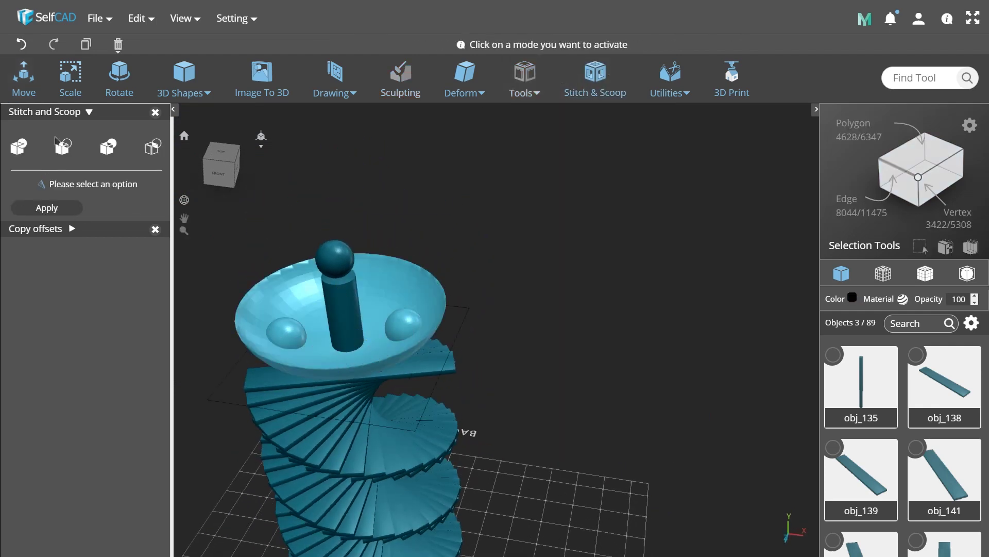
pyautogui.click(63, 146)
pyautogui.click(60, 201)
pyautogui.click(19, 215)
pyautogui.click(87, 324)
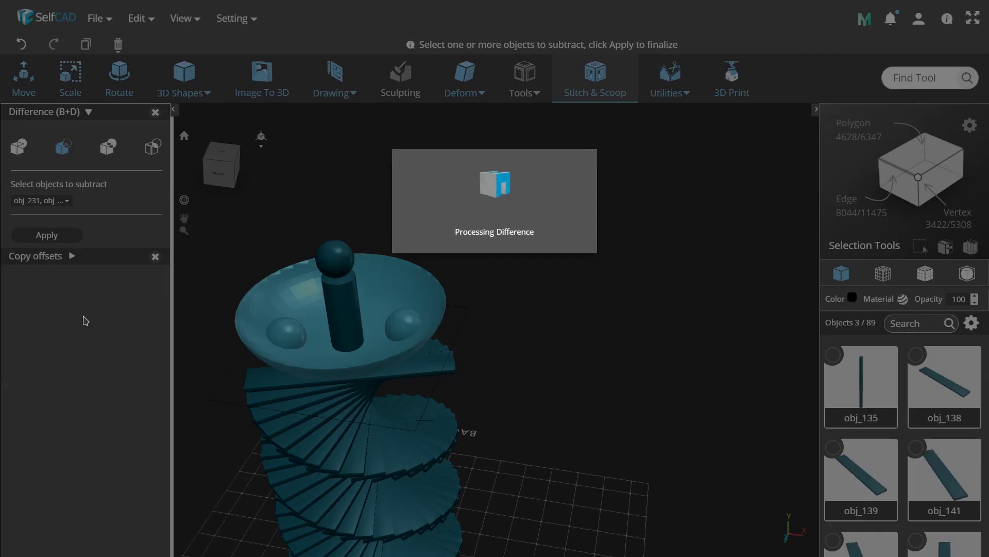
pyautogui.click(47, 235)
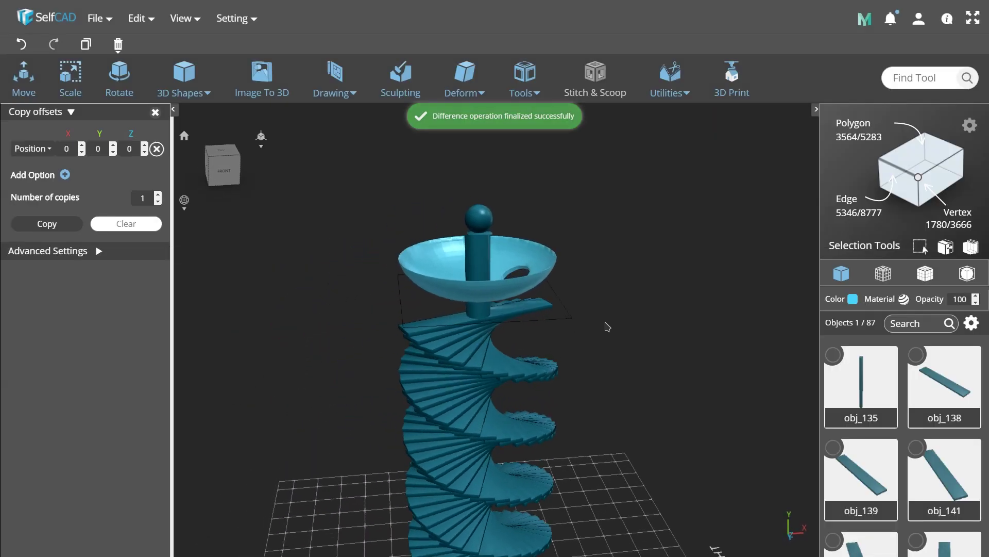
pyautogui.moveTo(607, 326); pyautogui.dragTo(661, 262, button='right')
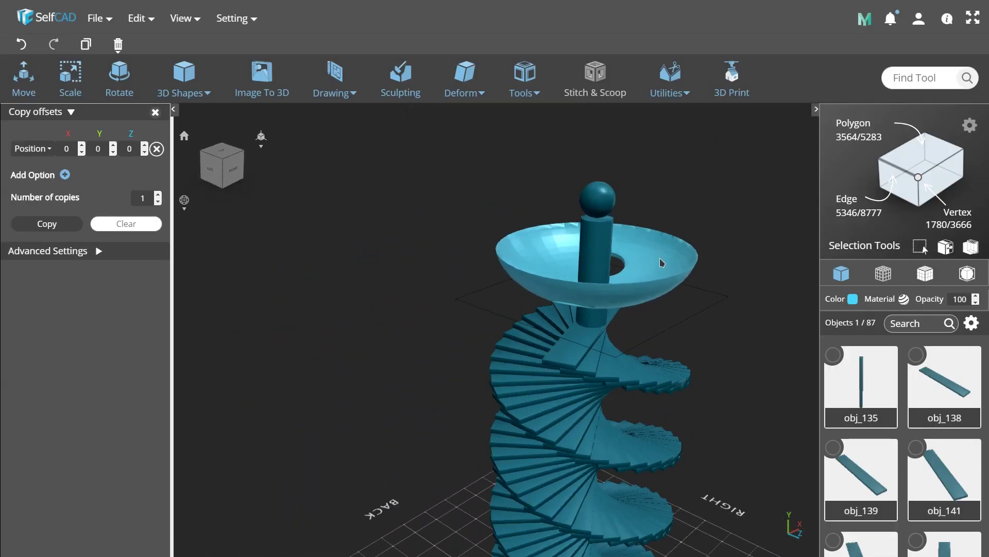
# Step: Lower the top sphere onto the central pole and centre it there (Y 622.5, X 0)
pyautogui.keyDown('shift'); pyautogui.click(597, 253); pyautogui.keyUp('shift')
pyautogui.click(24, 77)
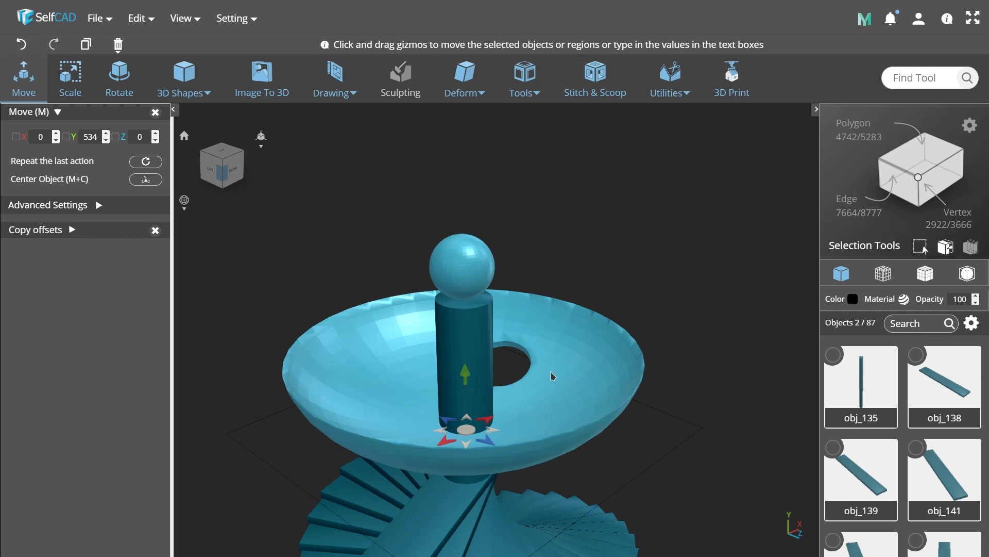
pyautogui.click(468, 248)
pyautogui.moveTo(464, 244); pyautogui.dragTo(463, 253)
pyautogui.moveTo(463, 253); pyautogui.dragTo(459, 256, button='right')
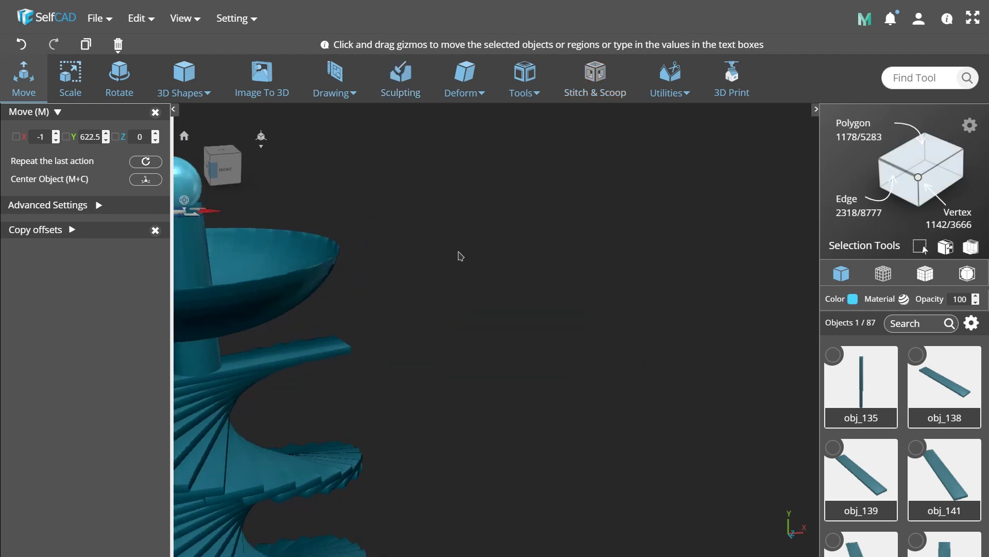
pyautogui.scroll(5, 440, 315)
pyautogui.moveTo(421, 333); pyautogui.dragTo(424, 332)
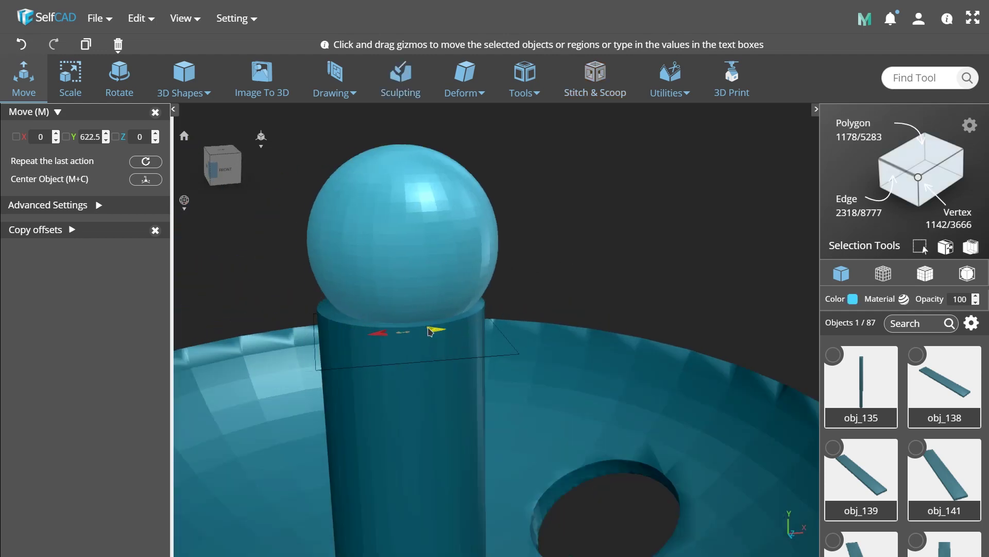
pyautogui.scroll(-5, 423, 333)
pyautogui.moveTo(422, 332); pyautogui.dragTo(742, 334, button='right')
pyautogui.moveTo(742, 333); pyautogui.dragTo(486, 342, button='middle')
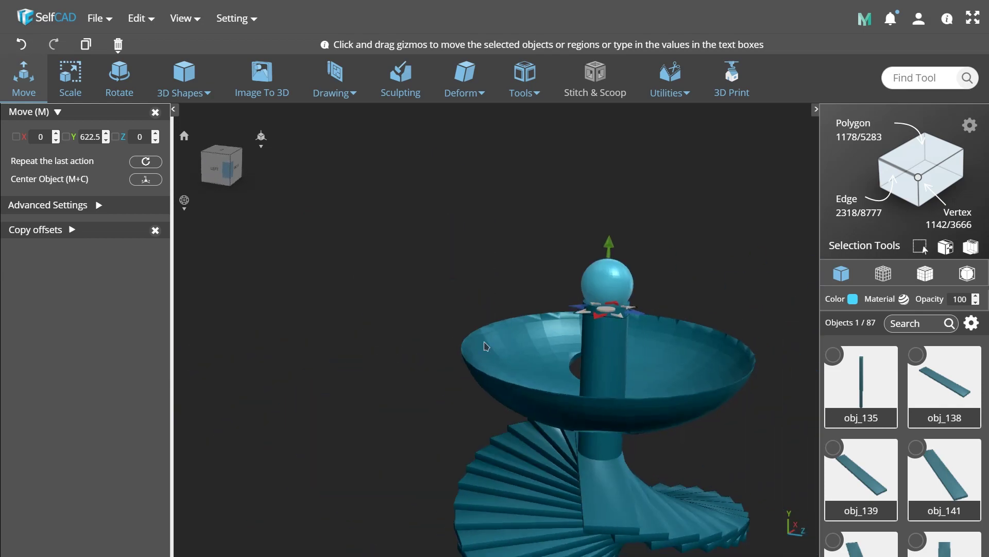
pyautogui.scroll(3, 625, 294)
pyautogui.scroll(2, 592, 287)
pyautogui.scroll(-5, 527, 279)
pyautogui.scroll(-3, 567, 299)
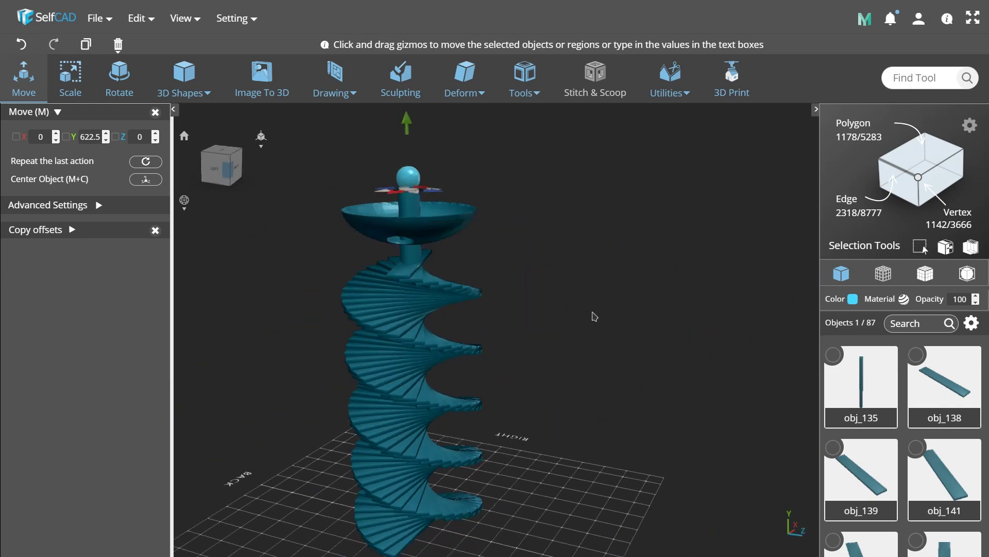
pyautogui.click(592, 316)
# Step: Add a new cylinder at the base of the staircase
pyautogui.moveTo(467, 285)
pyautogui.mouseDown(button='right')
pyautogui.moveTo(592, 263)
pyautogui.moveTo(602, 338)
pyautogui.moveTo(489, 332)
pyautogui.moveTo(462, 289)
pyautogui.mouseUp(button='right')
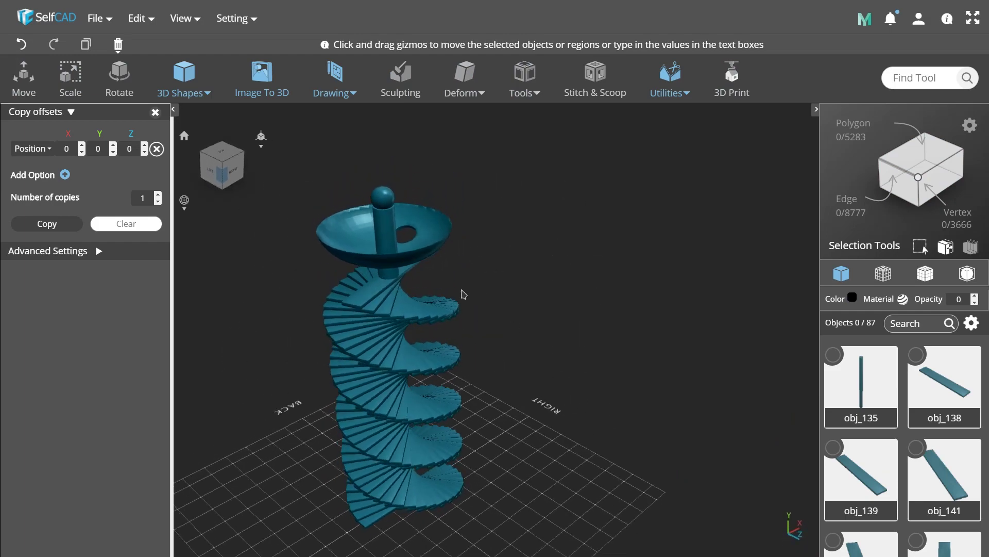
pyautogui.scroll(3, 548, 283)
pyautogui.moveTo(548, 283)
pyautogui.mouseDown(button='right')
pyautogui.moveTo(548, 274)
pyautogui.moveTo(577, 270)
pyautogui.moveTo(625, 273)
pyautogui.moveTo(556, 287)
pyautogui.moveTo(541, 278)
pyautogui.moveTo(531, 309)
pyautogui.moveTo(516, 271)
pyautogui.moveTo(541, 258)
pyautogui.mouseUp(button='right')
pyautogui.scroll(3, 559, 267)
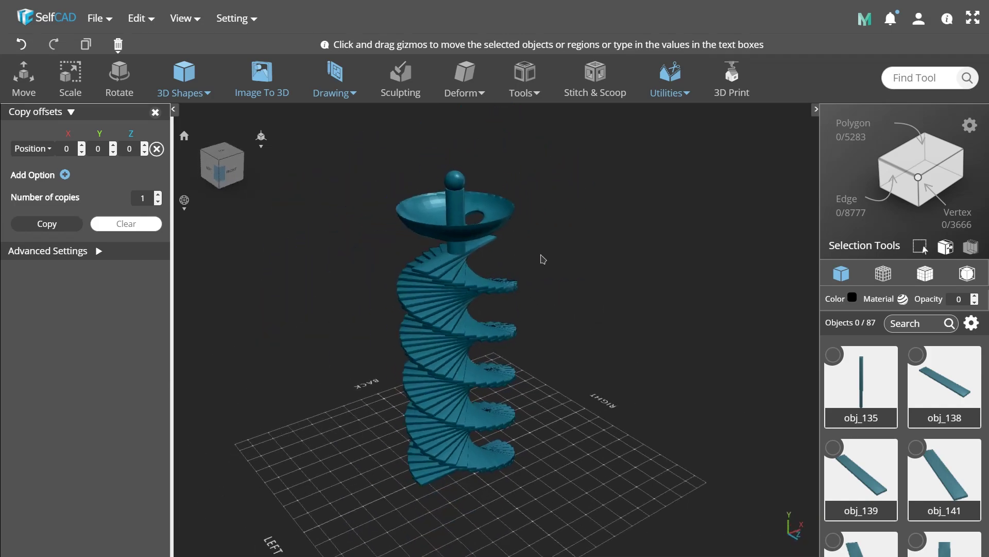
pyautogui.click(184, 77)
pyautogui.click(192, 206)
pyautogui.scroll(5, 485, 322)
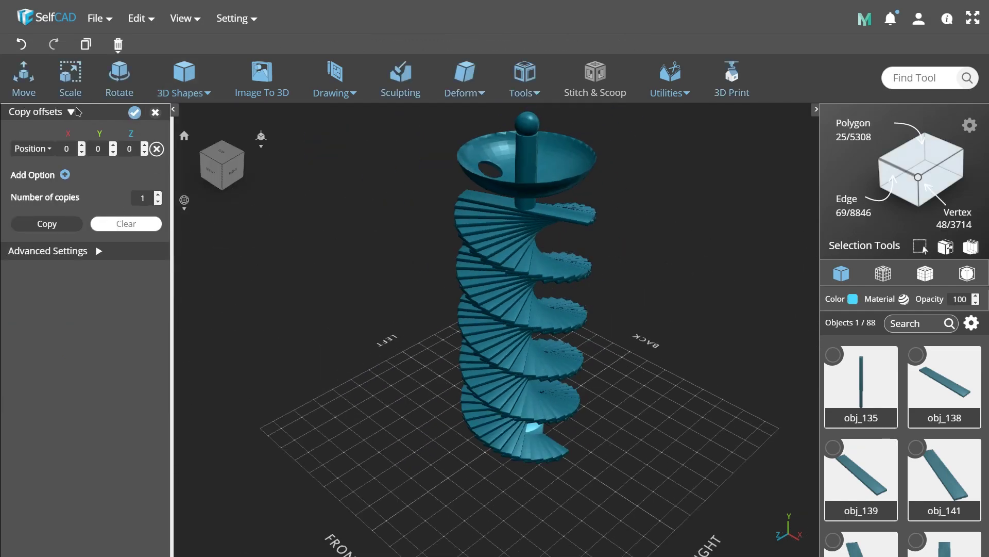
# Step: Shift the new cylinder along X toward the steps
pyautogui.moveTo(360, 369); pyautogui.dragTo(392, 360, button='right')
pyautogui.scroll(8, 484, 385)
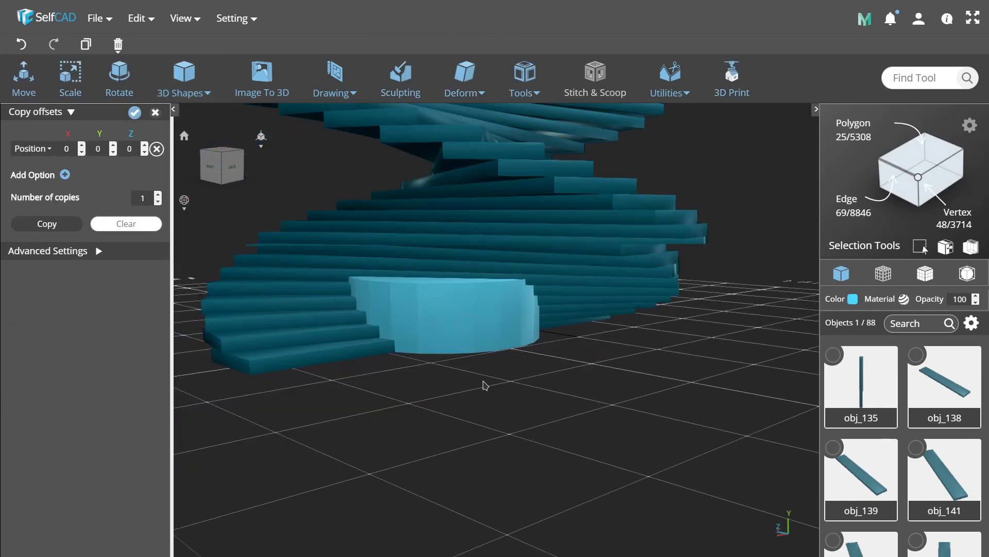
pyautogui.moveTo(484, 384)
pyautogui.mouseDown(button='right')
pyautogui.moveTo(494, 428)
pyautogui.moveTo(508, 391)
pyautogui.mouseUp(button='right')
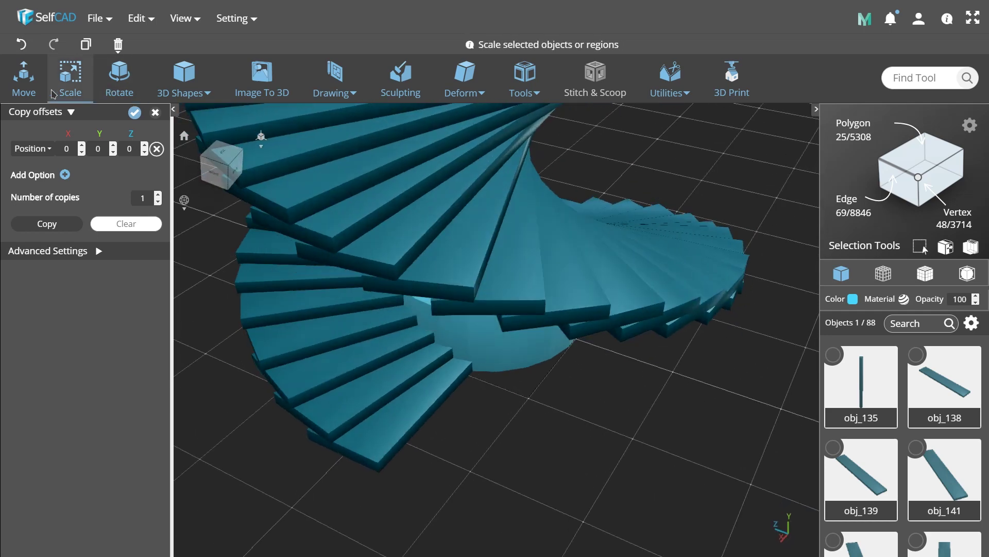
pyautogui.click(23, 78)
pyautogui.moveTo(473, 326)
pyautogui.mouseDown()
pyautogui.moveTo(420, 427)
pyautogui.moveTo(505, 478)
pyautogui.mouseUp()
# Step: Scale the cylinder down to a thin post about 7.8 wide and move it to X 133
pyautogui.press('s')
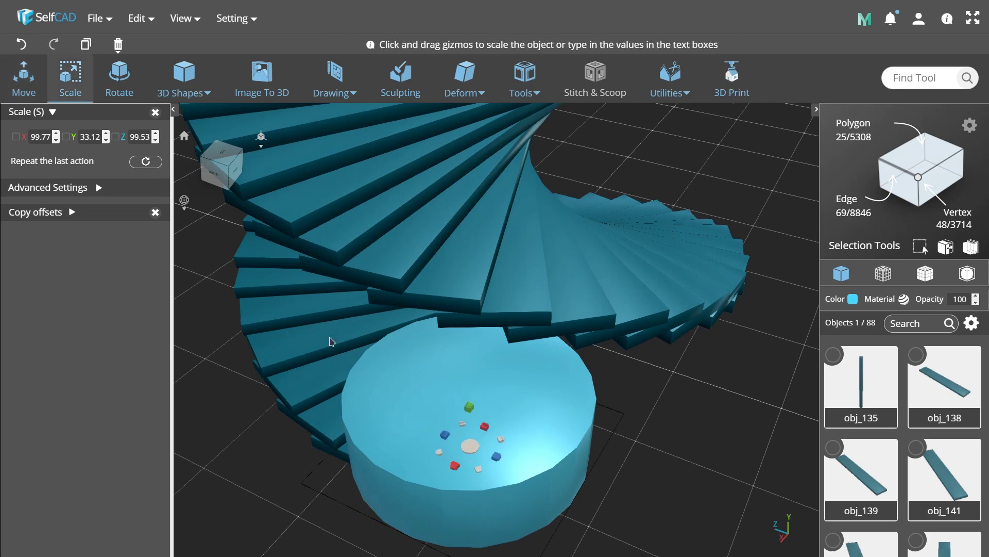
pyautogui.moveTo(465, 452); pyautogui.dragTo(353, 175)
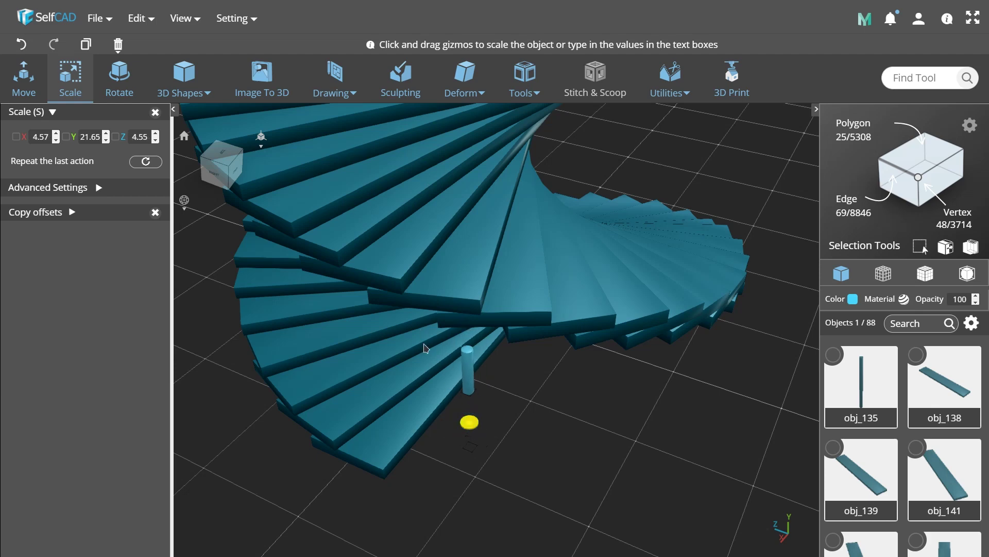
pyautogui.moveTo(426, 348); pyautogui.dragTo(584, 207, button='right')
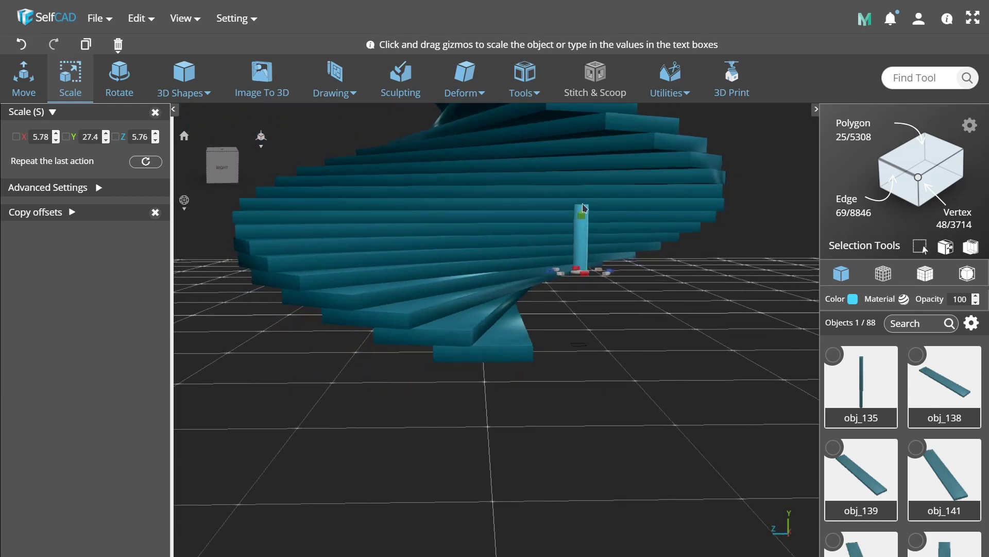
pyautogui.moveTo(629, 268); pyautogui.dragTo(578, 340, button='right')
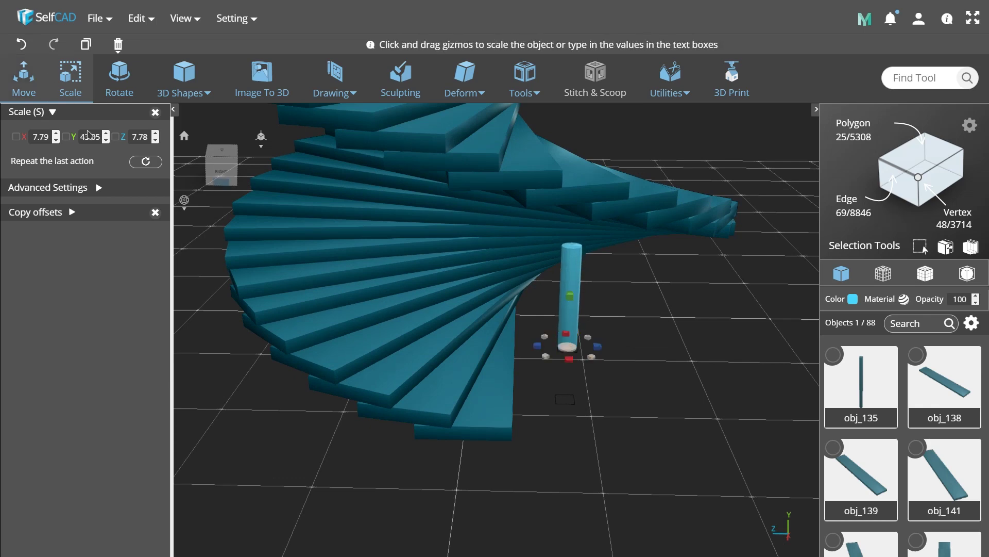
pyautogui.click(17, 92)
pyautogui.moveTo(541, 346); pyautogui.dragTo(470, 345)
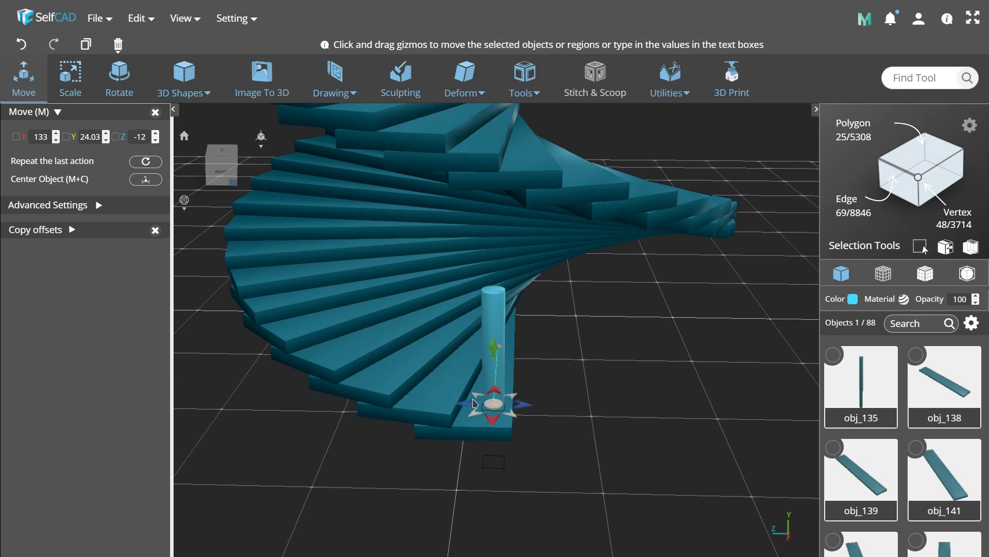
# Step: Nudge the post onto the step edge and lower it to the floor at Y 0
pyautogui.moveTo(474, 402); pyautogui.dragTo(465, 405)
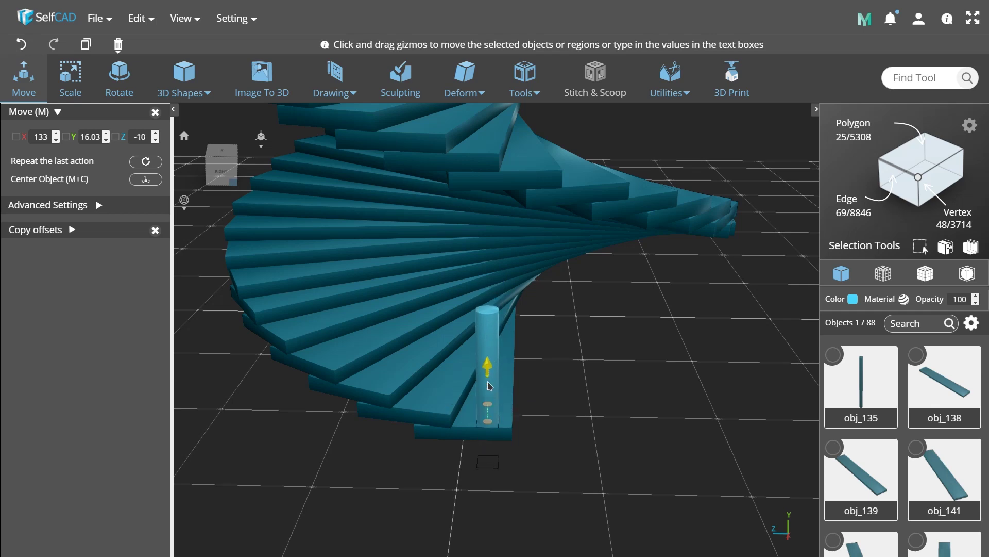
pyautogui.moveTo(487, 433)
pyautogui.mouseDown()
pyautogui.moveTo(487, 448)
pyautogui.moveTo(415, 409)
pyautogui.mouseUp()
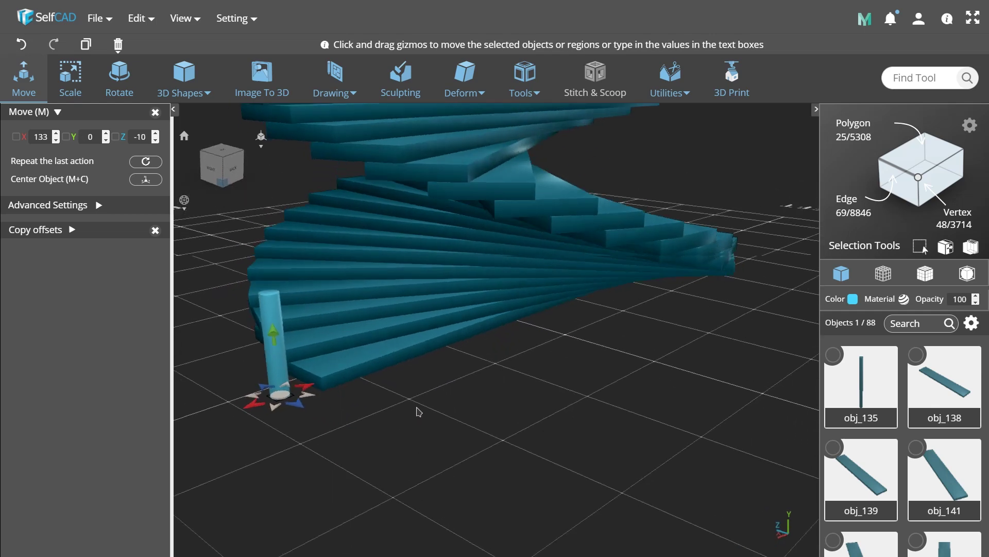
pyautogui.moveTo(341, 350)
pyautogui.mouseDown()
pyautogui.moveTo(347, 382)
pyautogui.moveTo(338, 393)
pyautogui.moveTo(503, 438)
pyautogui.moveTo(724, 425)
pyautogui.moveTo(505, 453)
pyautogui.moveTo(331, 411)
pyautogui.moveTo(287, 415)
pyautogui.moveTo(460, 363)
pyautogui.moveTo(612, 393)
pyautogui.moveTo(593, 382)
pyautogui.mouseUp()
# Step: Copy the post and drag the copy along X to the far end of the bottom step
pyautogui.click(87, 232)
pyautogui.click(46, 243)
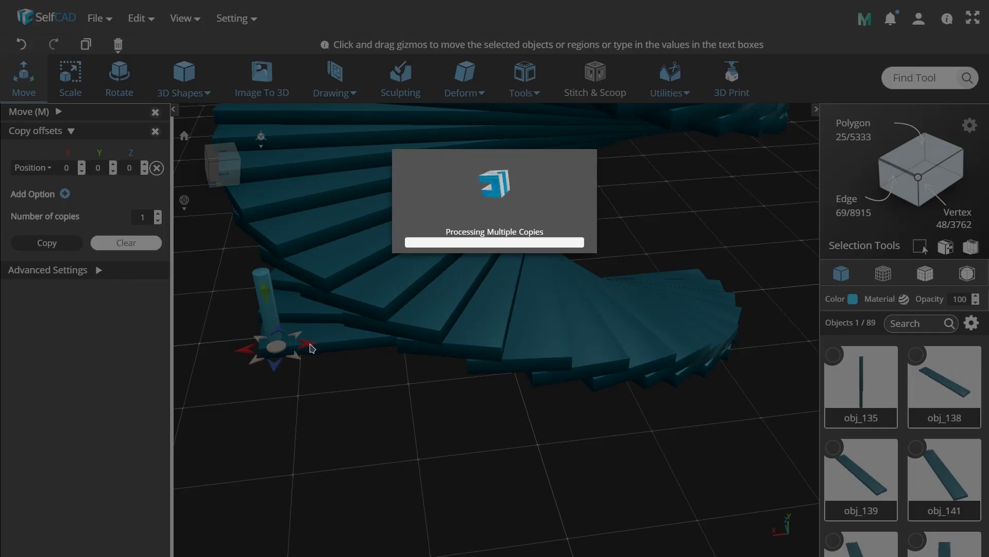
pyautogui.moveTo(312, 348)
pyautogui.mouseDown()
pyautogui.moveTo(763, 319)
pyautogui.moveTo(490, 504)
pyautogui.moveTo(513, 505)
pyautogui.moveTo(473, 473)
pyautogui.moveTo(354, 460)
pyautogui.moveTo(597, 453)
pyautogui.moveTo(294, 433)
pyautogui.moveTo(356, 430)
pyautogui.moveTo(763, 309)
pyautogui.mouseUp()
# Step: Select both posts, copy them twice, and rotate the copies 12° about the vertical axis
pyautogui.keyDown('shift'); pyautogui.click(762, 310); pyautogui.keyUp('shift')
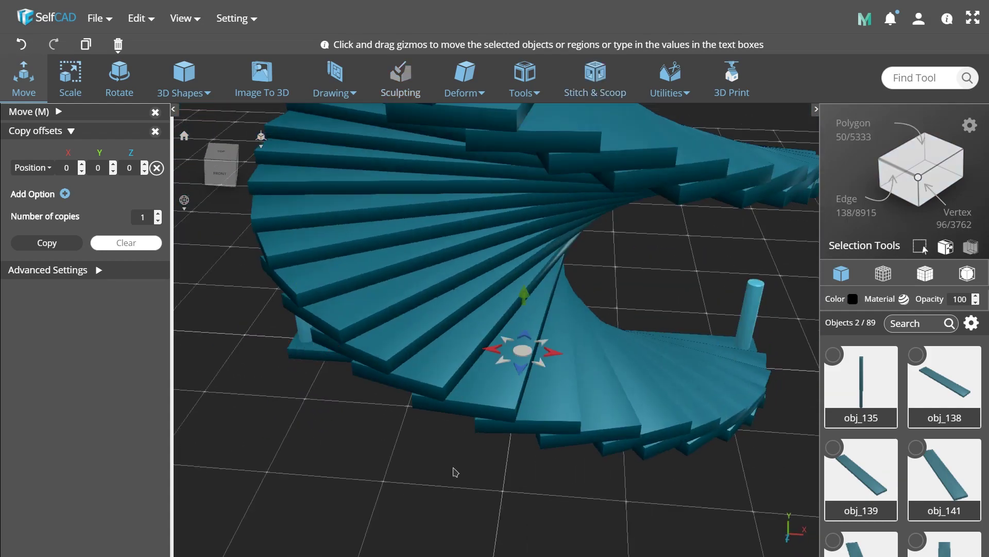
pyautogui.moveTo(453, 464)
pyautogui.mouseDown()
pyautogui.moveTo(494, 442)
pyautogui.moveTo(340, 411)
pyautogui.mouseUp()
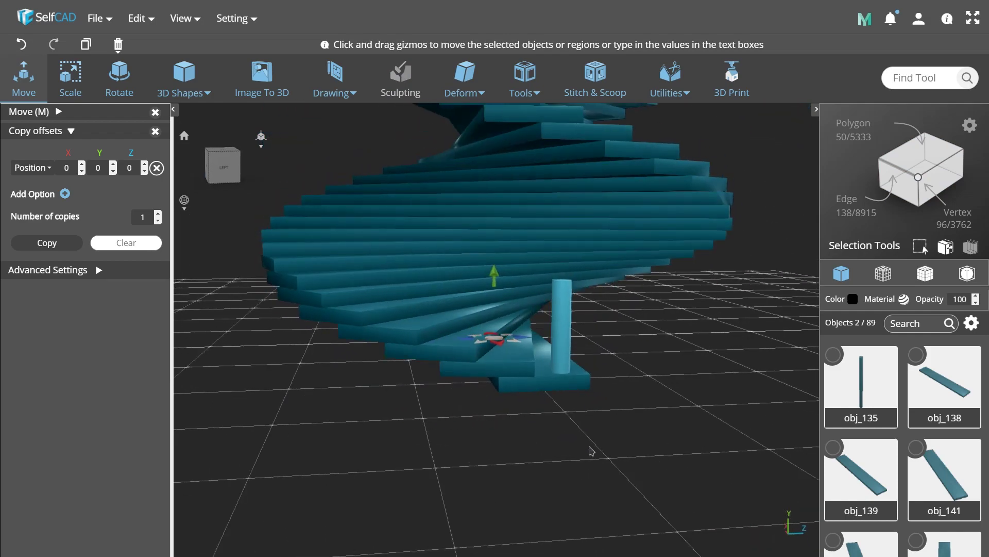
pyautogui.moveTo(674, 442)
pyautogui.mouseDown()
pyautogui.moveTo(551, 415)
pyautogui.moveTo(342, 415)
pyautogui.moveTo(554, 435)
pyautogui.moveTo(469, 455)
pyautogui.mouseUp()
pyautogui.click(68, 249)
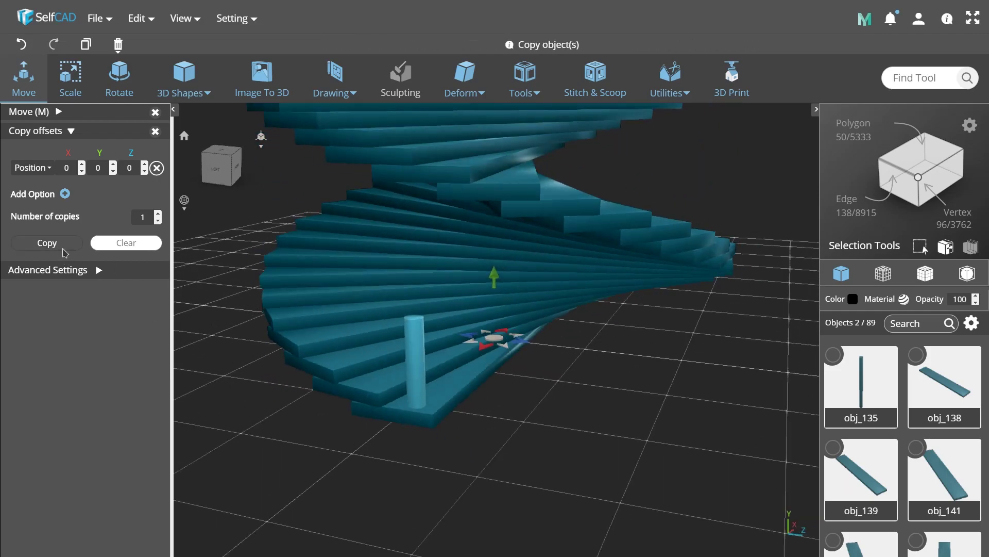
pyautogui.click(65, 252)
pyautogui.write('6')
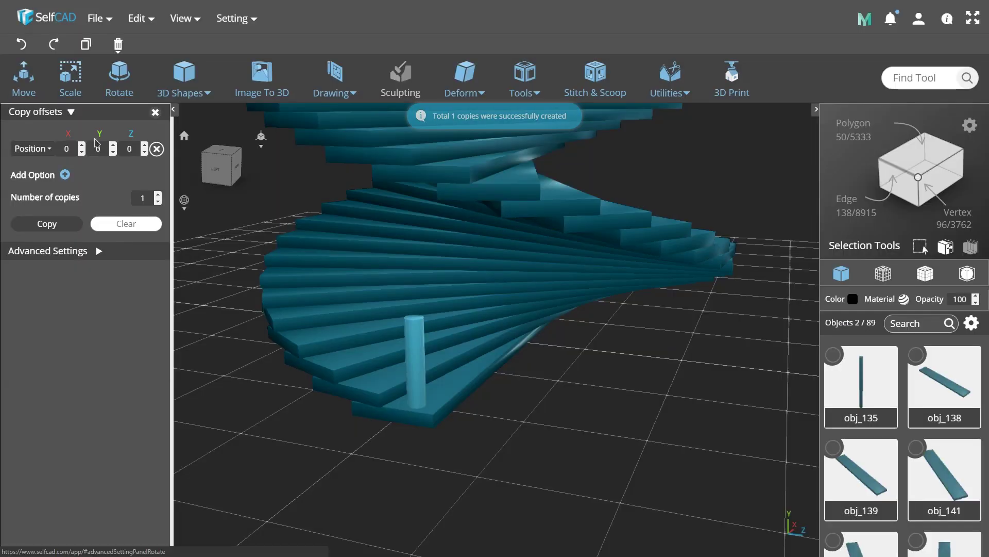
pyautogui.click(69, 224)
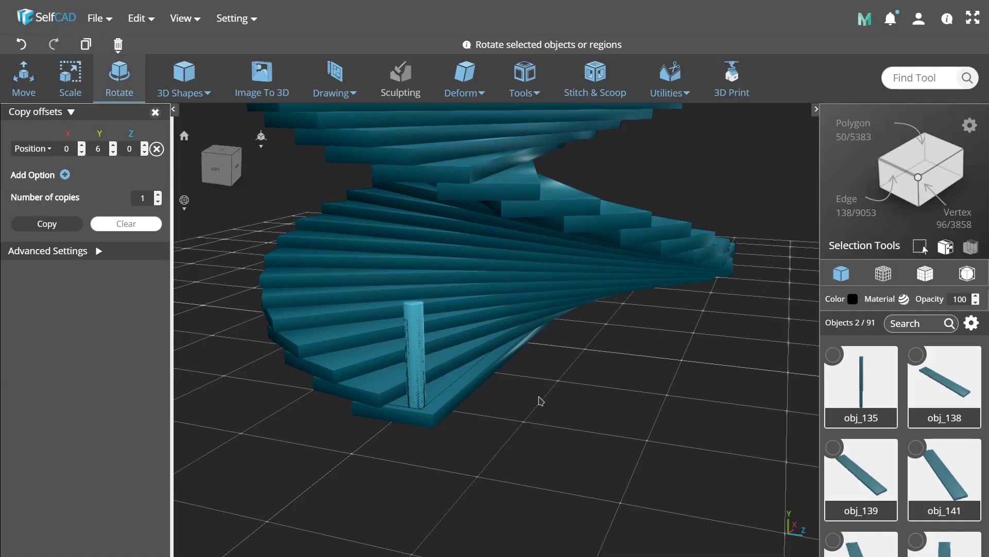
pyautogui.moveTo(548, 407); pyautogui.dragTo(551, 203, button='right')
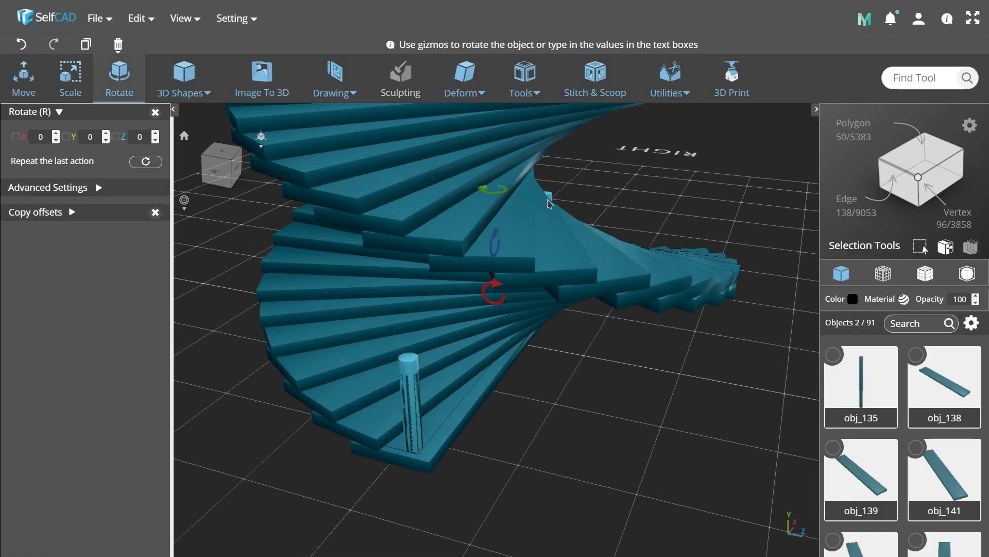
pyautogui.moveTo(483, 188); pyautogui.dragTo(388, 167)
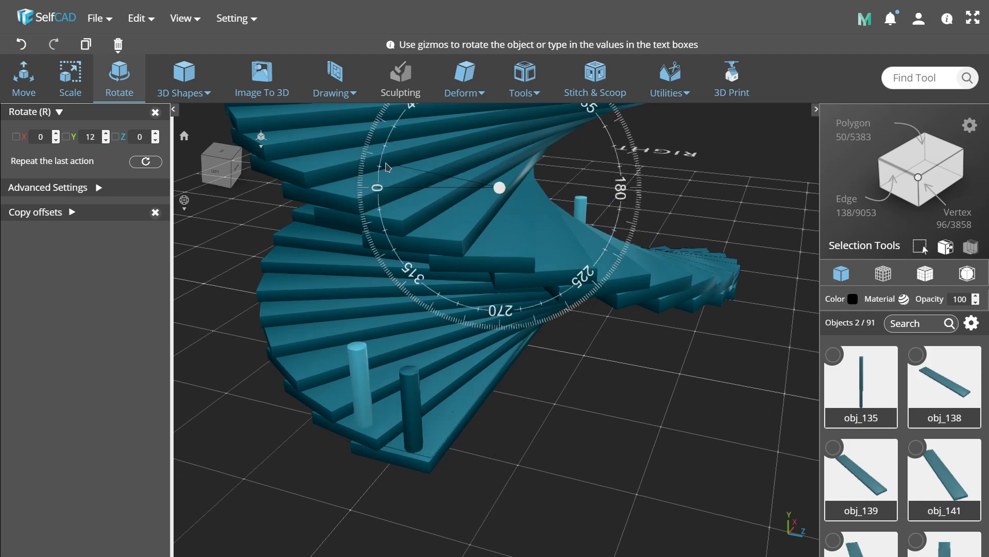
# Step: Make three more copies of the posts with Position Y offset 6 and turn them around the stair
pyautogui.moveTo(656, 377)
pyautogui.mouseDown(button='right')
pyautogui.moveTo(557, 402)
pyautogui.moveTo(313, 367)
pyautogui.moveTo(404, 363)
pyautogui.moveTo(261, 352)
pyautogui.moveTo(567, 369)
pyautogui.moveTo(578, 359)
pyautogui.moveTo(727, 409)
pyautogui.mouseUp(button='right')
pyautogui.scroll(3, 618, 433)
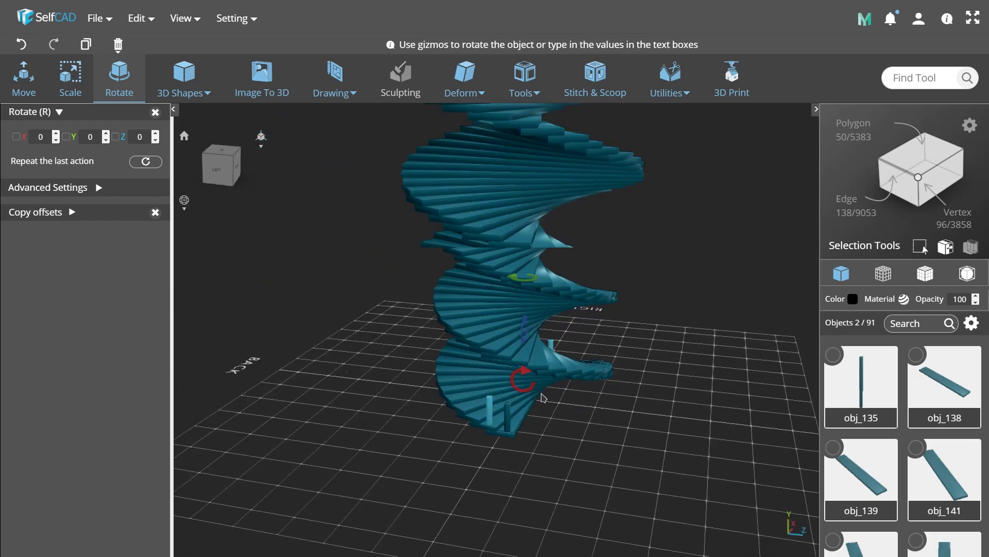
pyautogui.scroll(5, 532, 457)
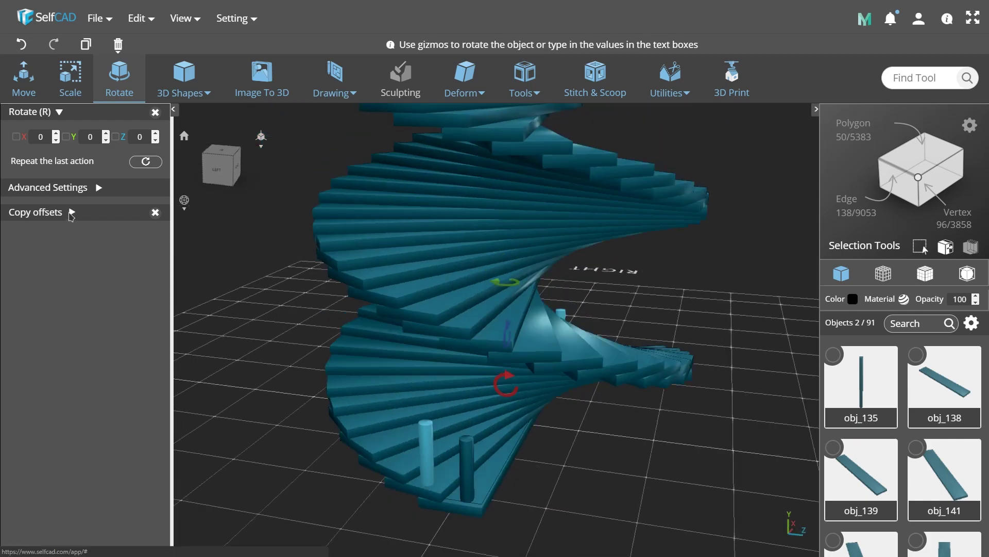
pyautogui.click(71, 212)
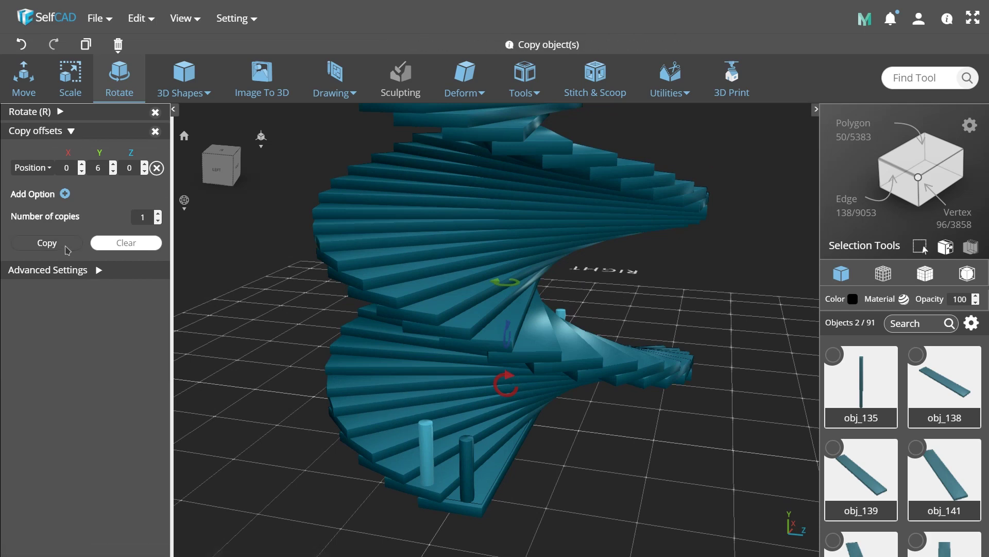
pyautogui.click(47, 243)
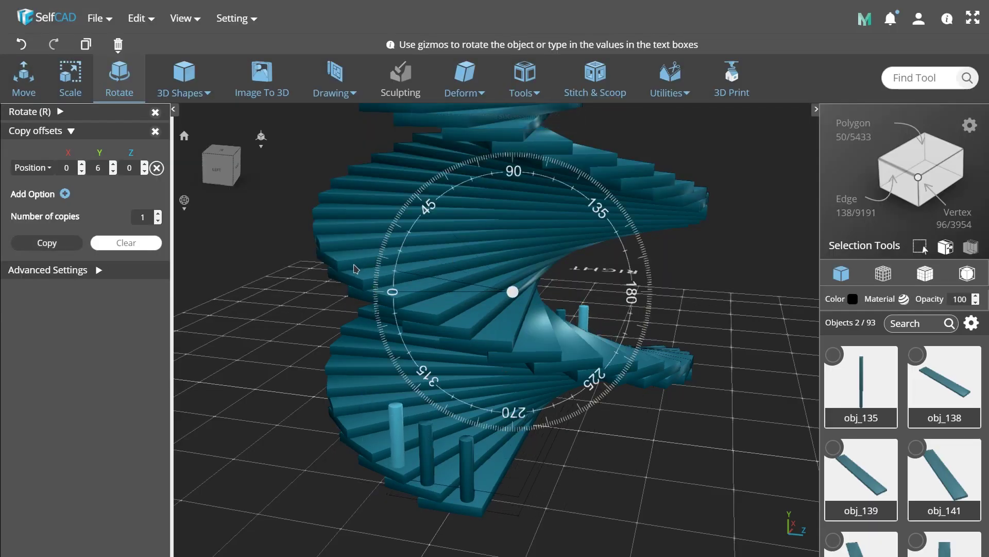
pyautogui.click(47, 243)
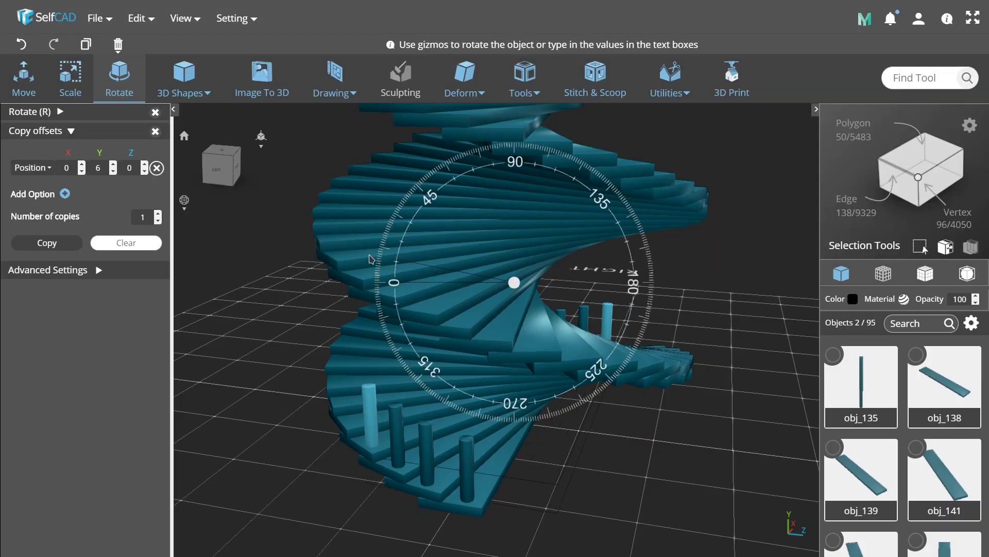
pyautogui.moveTo(369, 258); pyautogui.dragTo(599, 402, button='right')
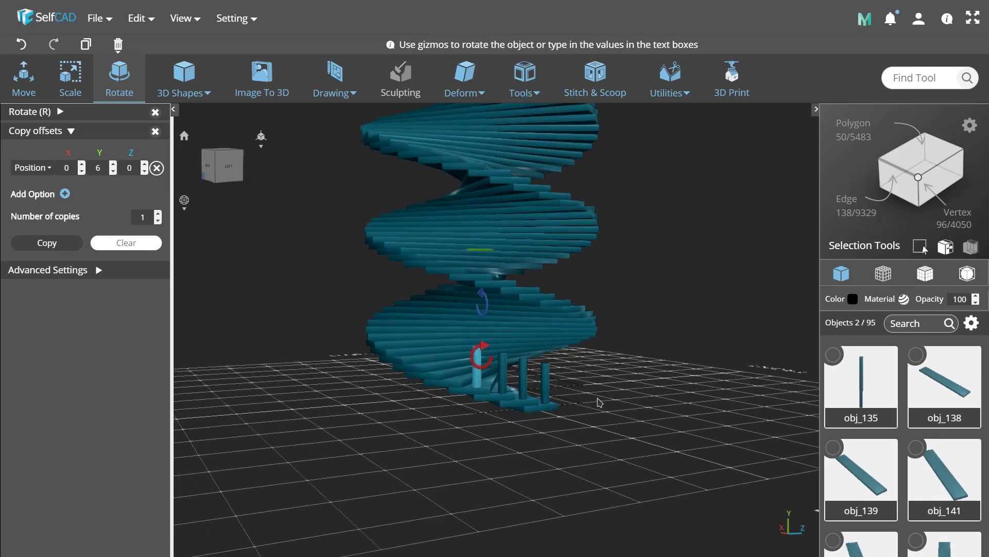
pyautogui.click(47, 242)
pyautogui.moveTo(637, 367)
pyautogui.mouseDown(button='right')
pyautogui.moveTo(591, 376)
pyautogui.moveTo(470, 262)
pyautogui.mouseUp(button='right')
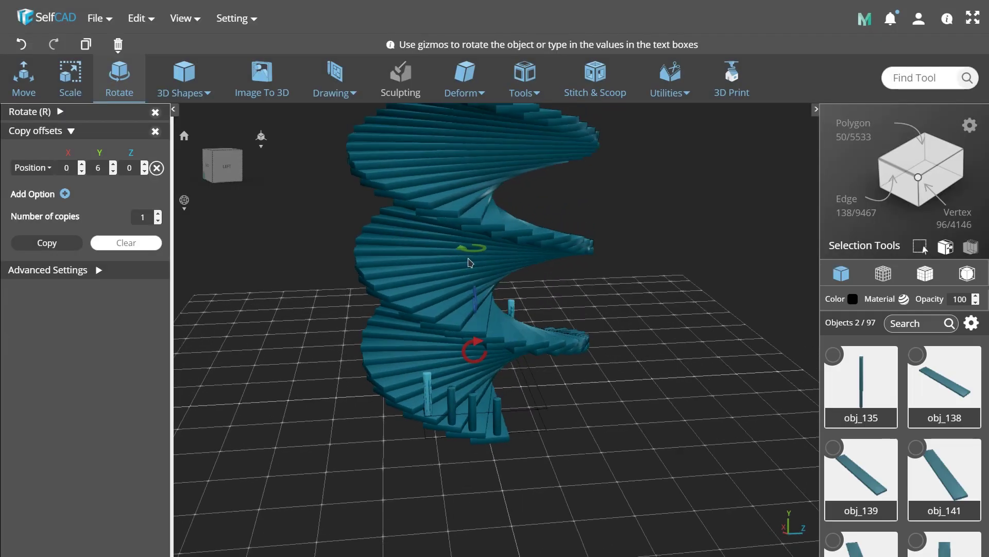
pyautogui.moveTo(466, 249); pyautogui.dragTo(335, 259)
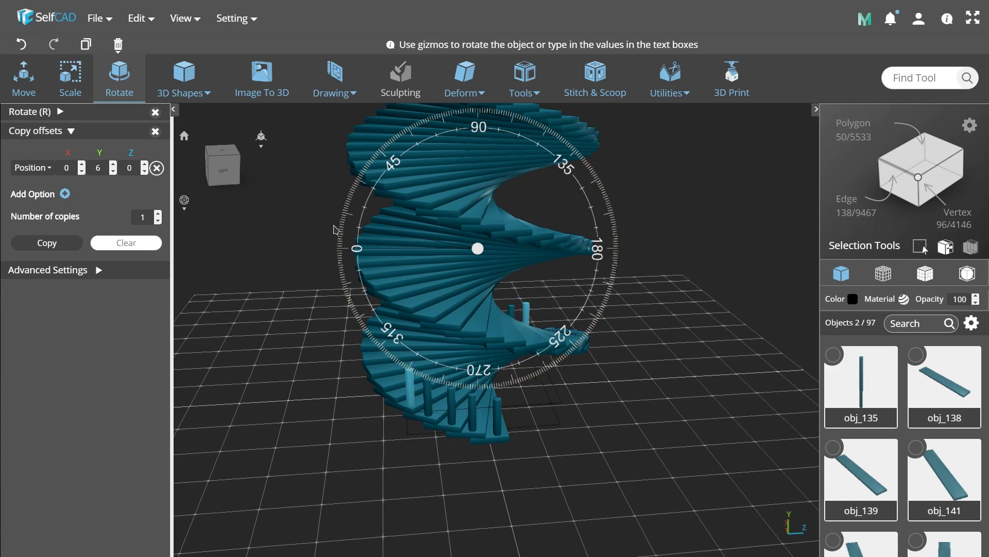
# Step: Copy the posts again further up the stair and begin turning the new copies
pyautogui.moveTo(435, 487)
pyautogui.mouseDown(button='right')
pyautogui.moveTo(512, 468)
pyautogui.moveTo(354, 482)
pyautogui.moveTo(378, 373)
pyautogui.mouseUp(button='right')
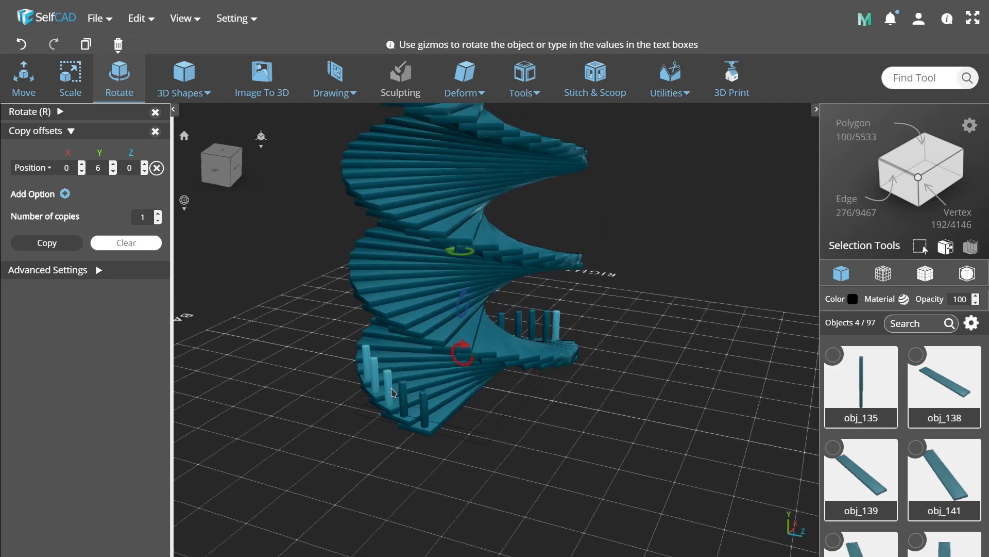
pyautogui.click(69, 246)
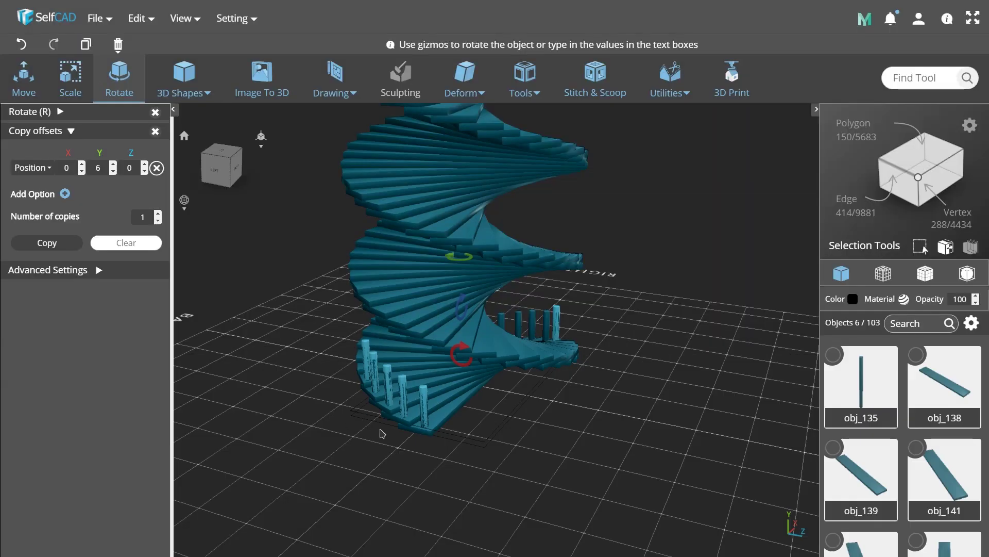
pyautogui.moveTo(380, 431); pyautogui.dragTo(307, 326, button='right')
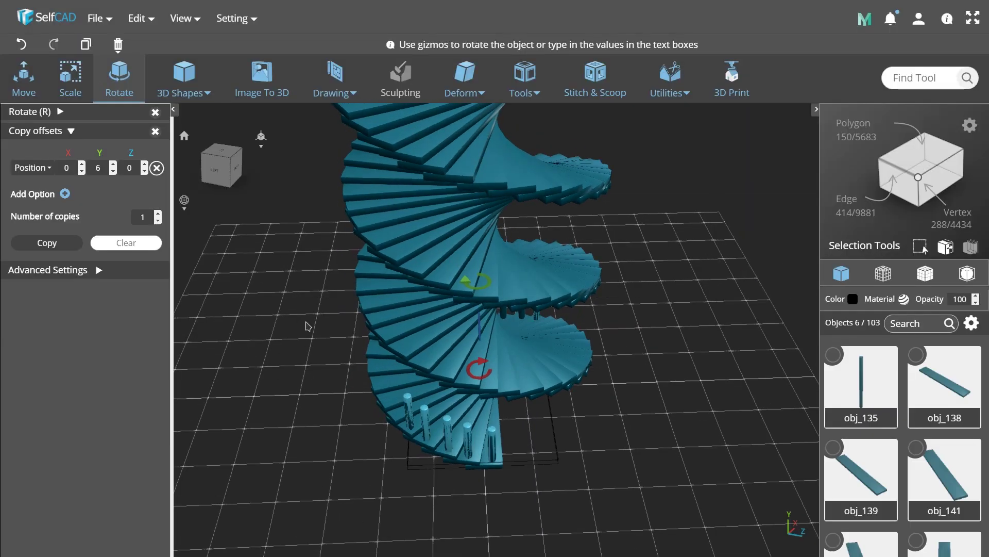
pyautogui.click(468, 287)
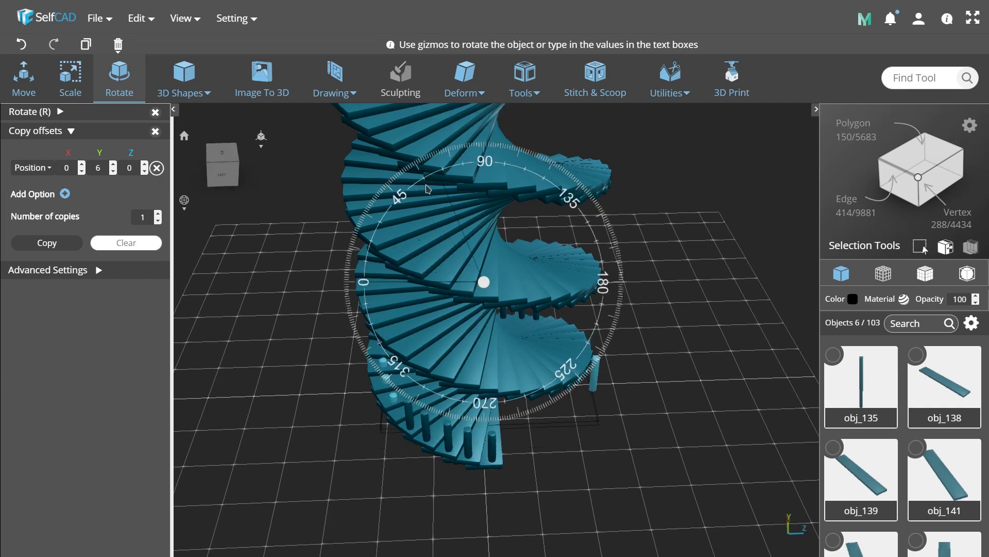
pyautogui.moveTo(669, 460)
pyautogui.mouseDown(button='right')
pyautogui.moveTo(353, 382)
pyautogui.moveTo(459, 374)
pyautogui.moveTo(633, 403)
pyautogui.moveTo(409, 416)
pyautogui.moveTo(287, 468)
pyautogui.moveTo(504, 399)
pyautogui.mouseUp(button='right')
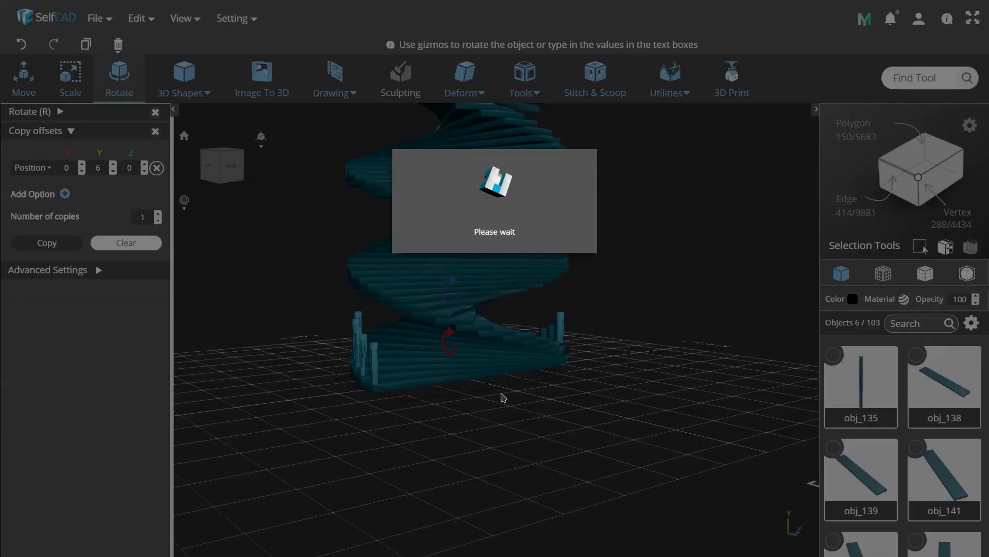
# Step: Undo the last batch of post copies and copy the selected posts again
pyautogui.hotkey('ctrl', 'z')
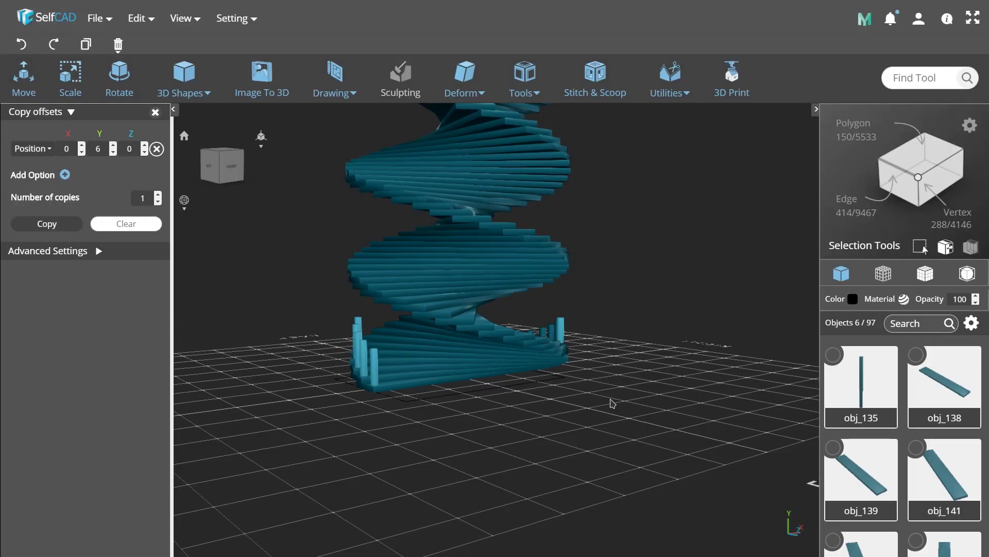
pyautogui.moveTo(612, 400)
pyautogui.mouseDown(button='right')
pyautogui.moveTo(329, 405)
pyautogui.moveTo(490, 352)
pyautogui.mouseUp(button='right')
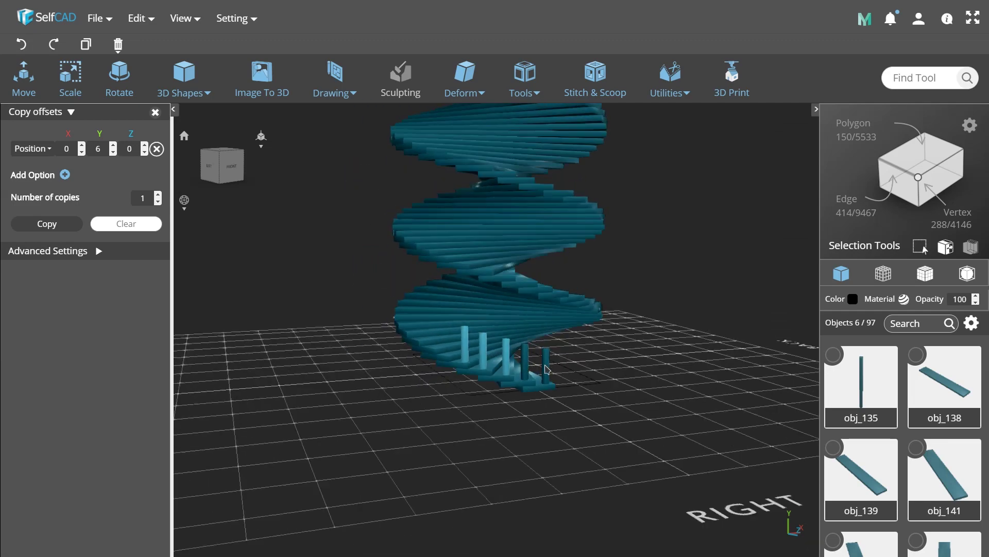
pyautogui.moveTo(574, 373)
pyautogui.mouseDown(button='right')
pyautogui.moveTo(393, 382)
pyautogui.moveTo(585, 400)
pyautogui.moveTo(494, 380)
pyautogui.moveTo(504, 364)
pyautogui.mouseUp(button='right')
pyautogui.click(68, 229)
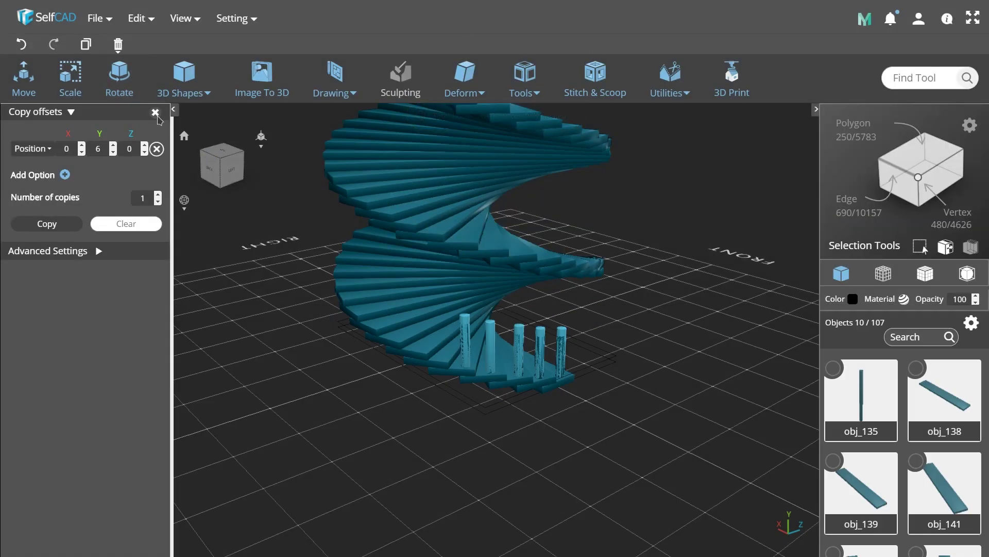
# Step: Rotate the copied posts about Y in 22.5° increments to follow the spiral
pyautogui.click(119, 78)
pyautogui.moveTo(617, 291)
pyautogui.mouseDown(button='right')
pyautogui.moveTo(576, 304)
pyautogui.moveTo(466, 204)
pyautogui.mouseUp(button='right')
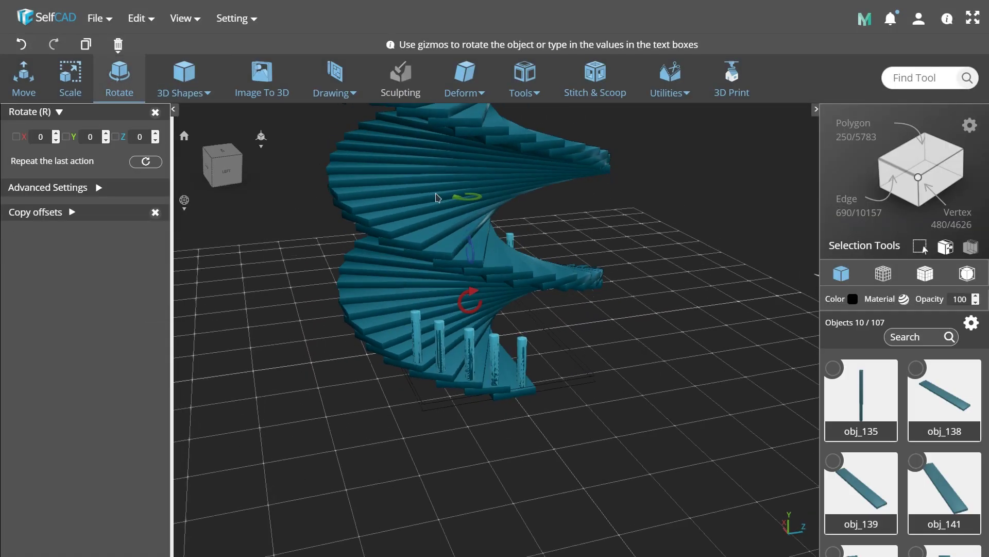
pyautogui.moveTo(466, 203); pyautogui.dragTo(420, 199)
pyautogui.moveTo(379, 166)
pyautogui.mouseDown()
pyautogui.moveTo(366, 148)
pyautogui.moveTo(470, 289)
pyautogui.mouseUp()
pyautogui.moveTo(470, 290); pyautogui.dragTo(488, 320, button='right')
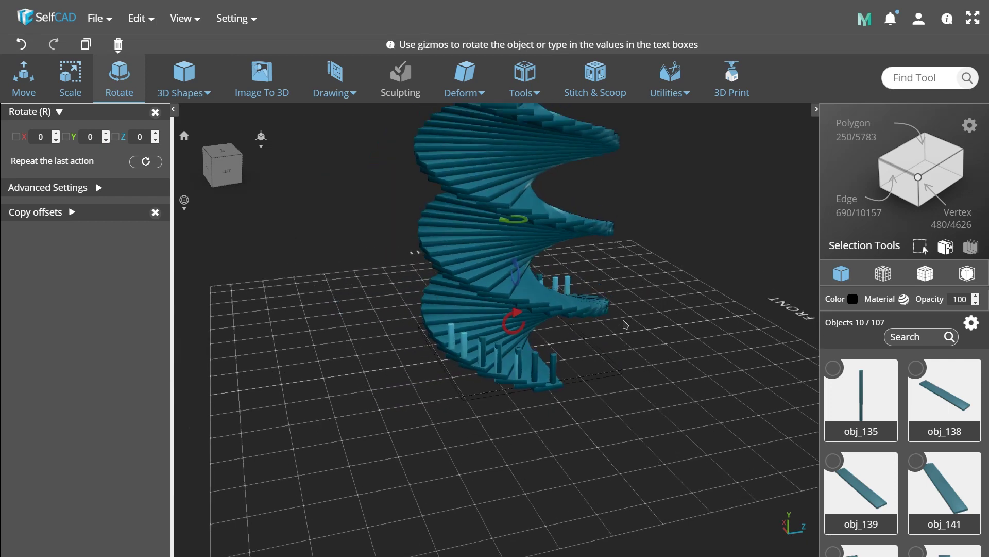
pyautogui.moveTo(488, 319); pyautogui.dragTo(400, 278)
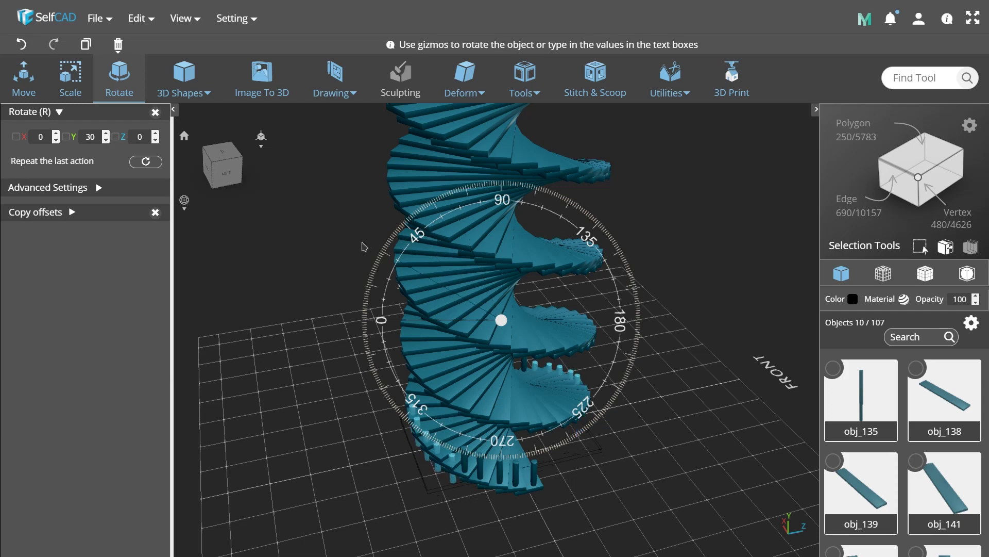
pyautogui.moveTo(323, 427)
pyautogui.mouseDown(button='right')
pyautogui.moveTo(599, 428)
pyautogui.moveTo(245, 327)
pyautogui.moveTo(194, 285)
pyautogui.mouseUp(button='right')
# Step: Lift the copied posts up to Y 18 onto the higher steps and add more posts to the selection
pyautogui.click(32, 90)
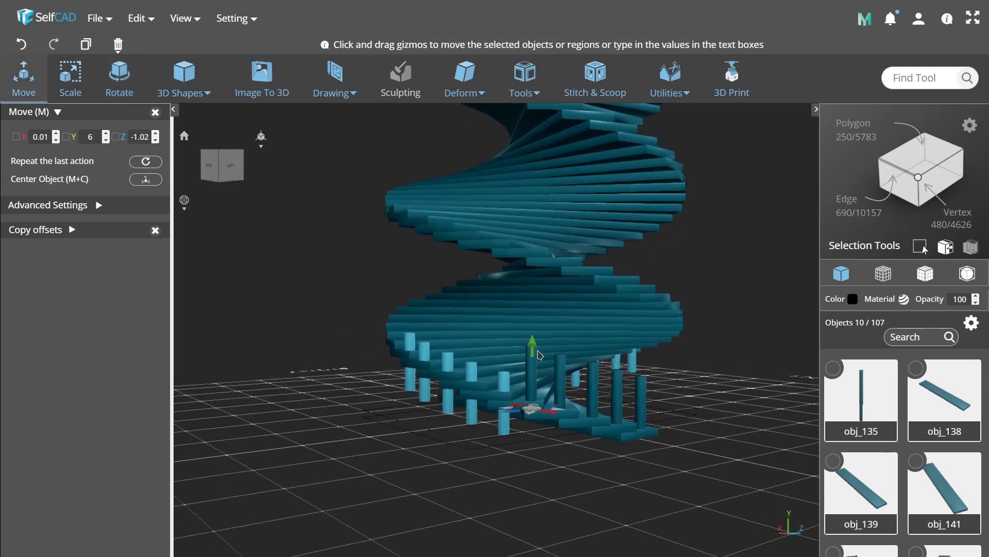
pyautogui.moveTo(534, 355); pyautogui.dragTo(531, 335)
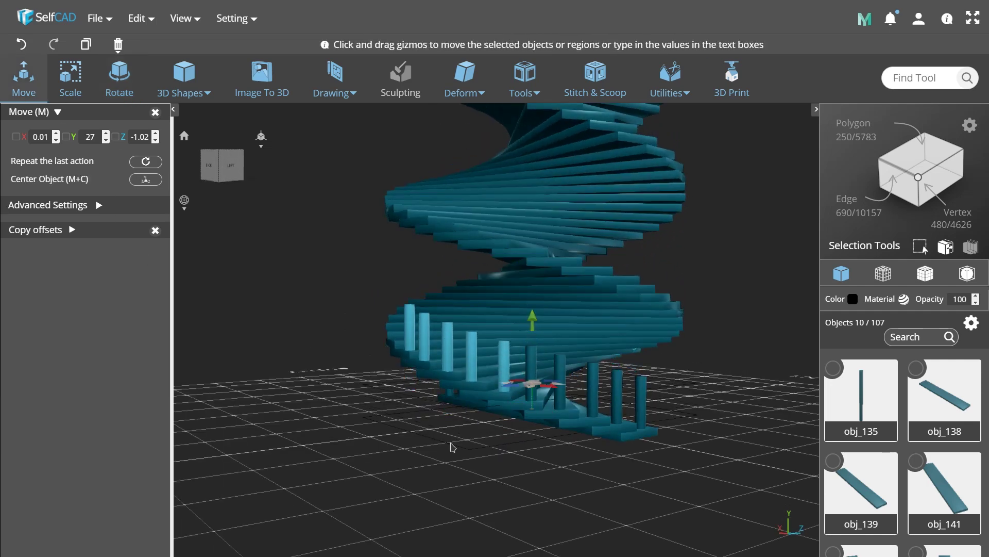
pyautogui.moveTo(452, 446)
pyautogui.mouseDown(button='right')
pyautogui.moveTo(523, 446)
pyautogui.moveTo(466, 460)
pyautogui.moveTo(508, 385)
pyautogui.mouseUp(button='right')
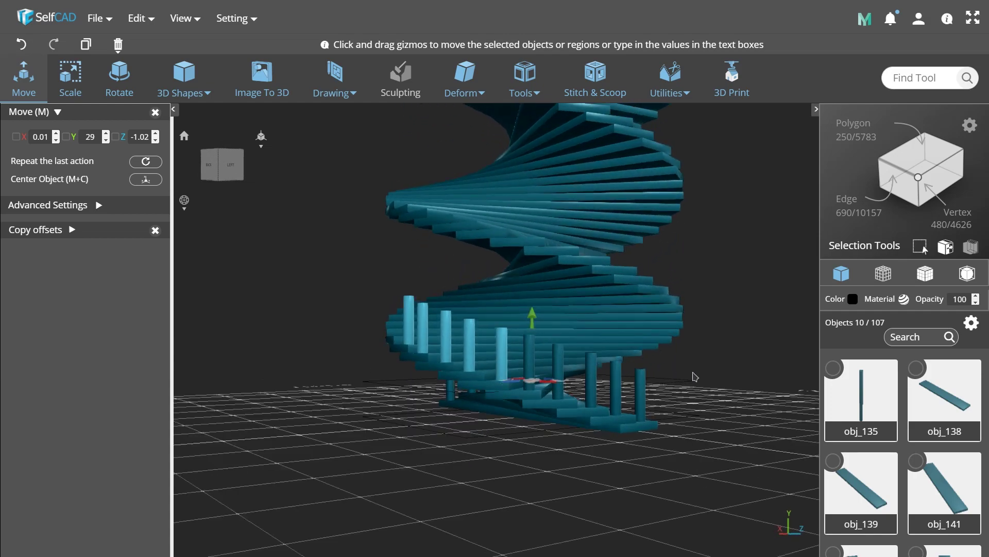
pyautogui.moveTo(694, 377)
pyautogui.mouseDown(button='right')
pyautogui.moveTo(669, 393)
pyautogui.moveTo(590, 407)
pyautogui.moveTo(517, 465)
pyautogui.mouseUp(button='right')
pyautogui.keyDown('shift'); pyautogui.click(517, 465); pyautogui.keyUp('shift')
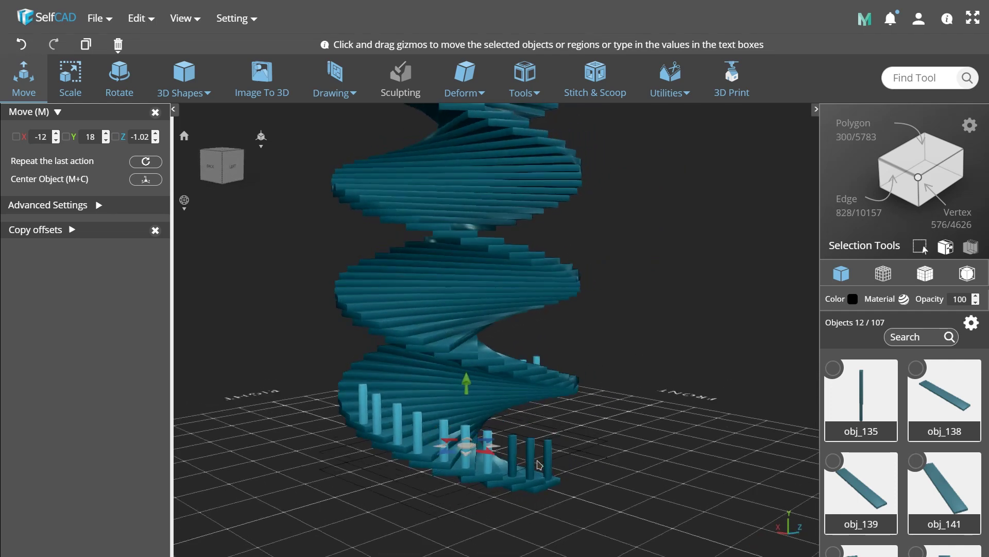
pyautogui.keyDown('shift'); pyautogui.click(513, 459); pyautogui.keyUp('shift')
pyautogui.keyDown('shift'); pyautogui.click(548, 458); pyautogui.keyUp('shift')
pyautogui.moveTo(237, 433); pyautogui.dragTo(154, 361, button='right')
pyautogui.click(66, 229)
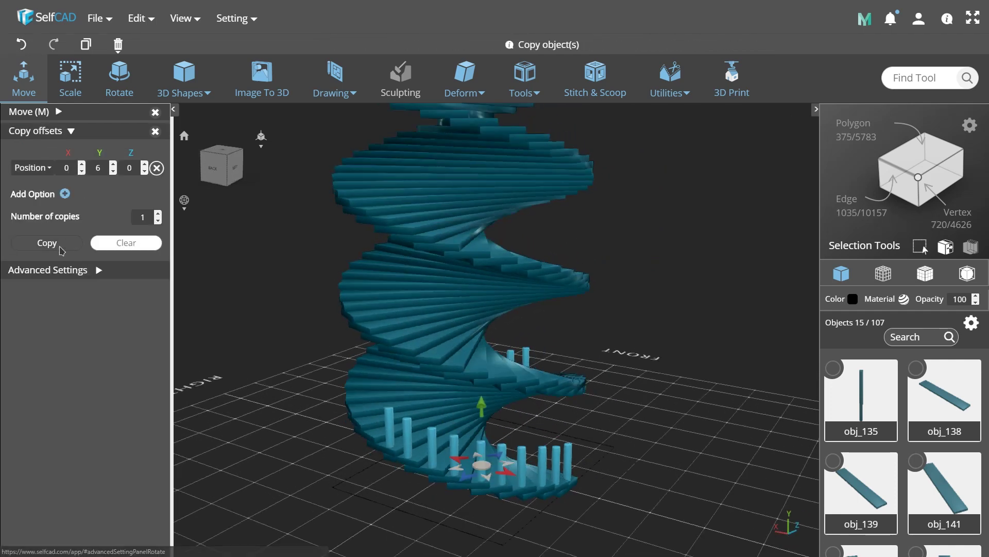
pyautogui.click(59, 247)
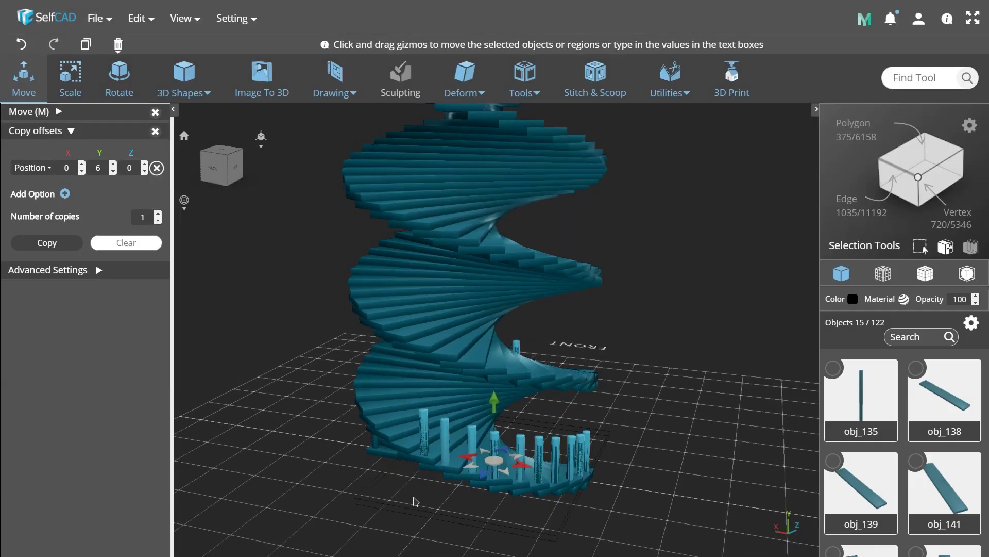
pyautogui.moveTo(415, 502); pyautogui.dragTo(211, 143, button='right')
pyautogui.press('r')
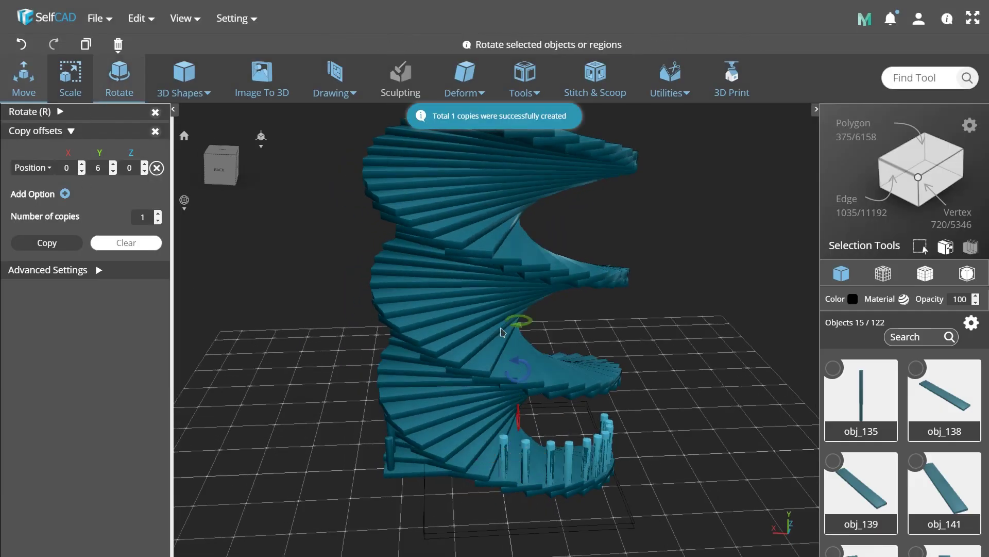
pyautogui.moveTo(502, 332); pyautogui.dragTo(428, 274)
pyautogui.press('r')
pyautogui.moveTo(410, 195)
pyautogui.mouseDown()
pyautogui.moveTo(517, 172)
pyautogui.moveTo(625, 180)
pyautogui.mouseUp()
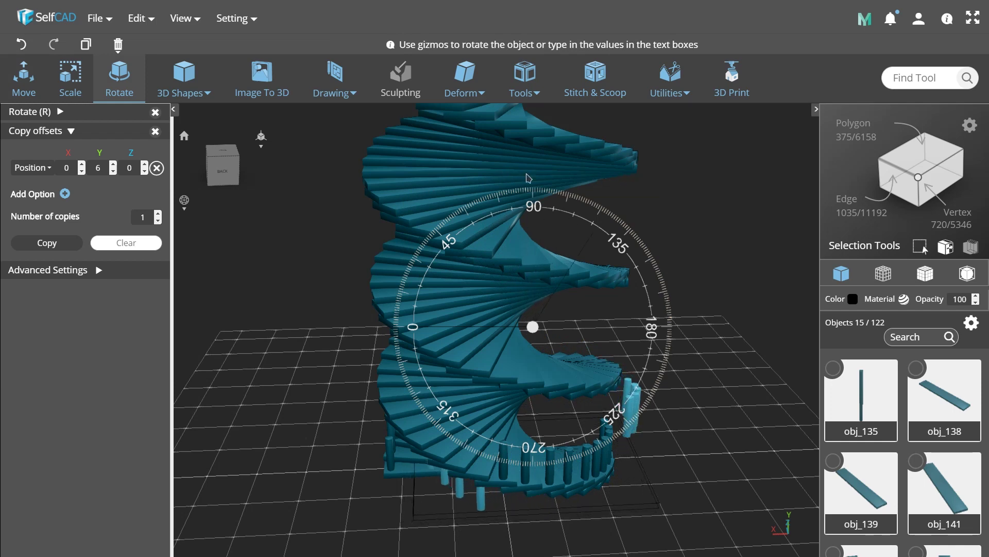
pyautogui.click(23, 77)
pyautogui.moveTo(316, 414); pyautogui.dragTo(525, 482)
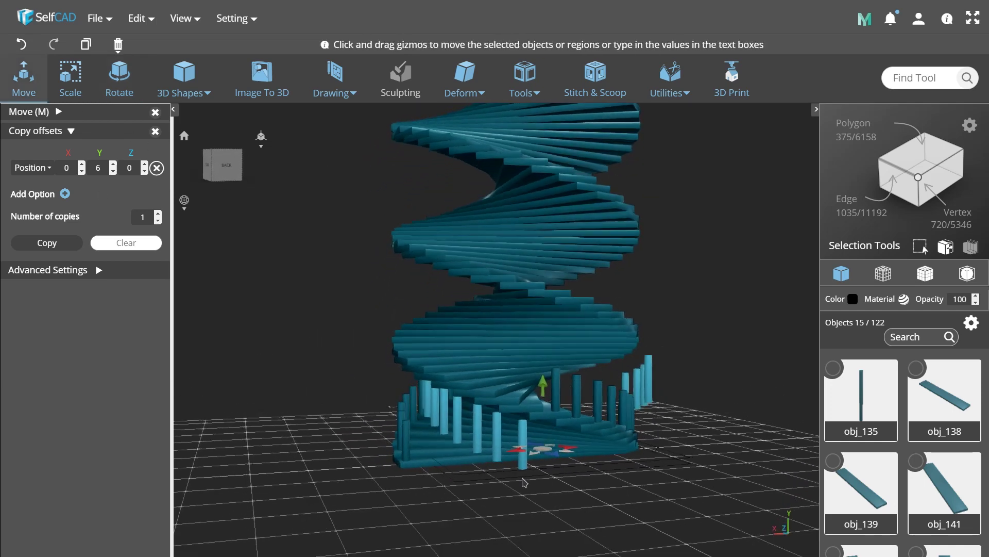
pyautogui.moveTo(541, 438); pyautogui.dragTo(542, 346)
pyautogui.moveTo(676, 388); pyautogui.dragTo(550, 448)
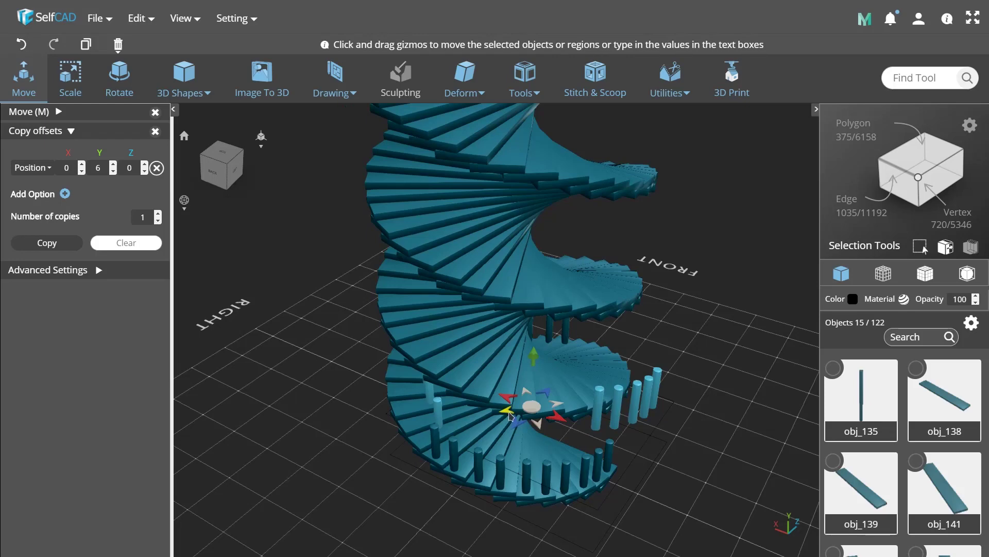
pyautogui.moveTo(509, 415)
pyautogui.mouseDown()
pyautogui.moveTo(487, 418)
pyautogui.moveTo(533, 439)
pyautogui.moveTo(544, 422)
pyautogui.mouseUp()
pyautogui.press('1')
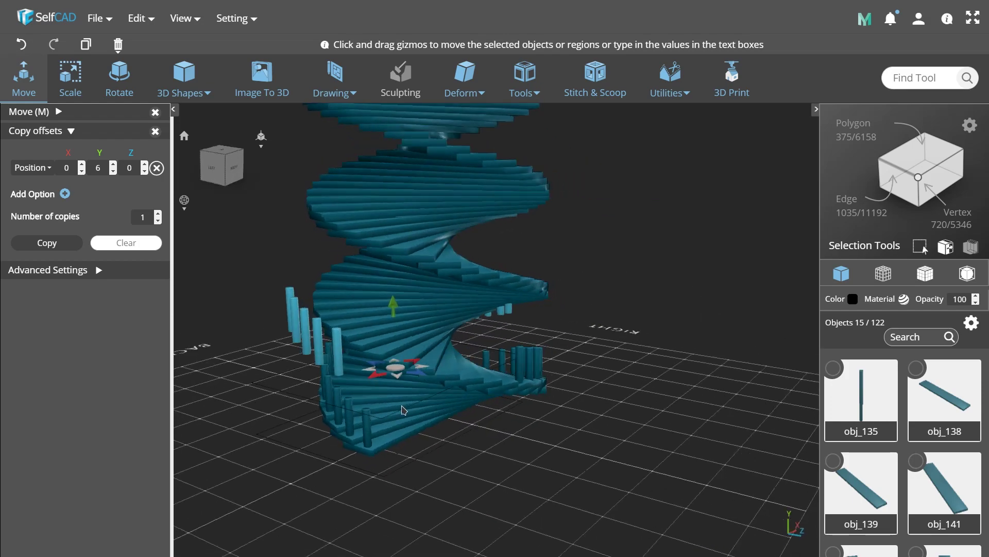
pyautogui.moveTo(418, 415); pyautogui.dragTo(136, 436, button='right')
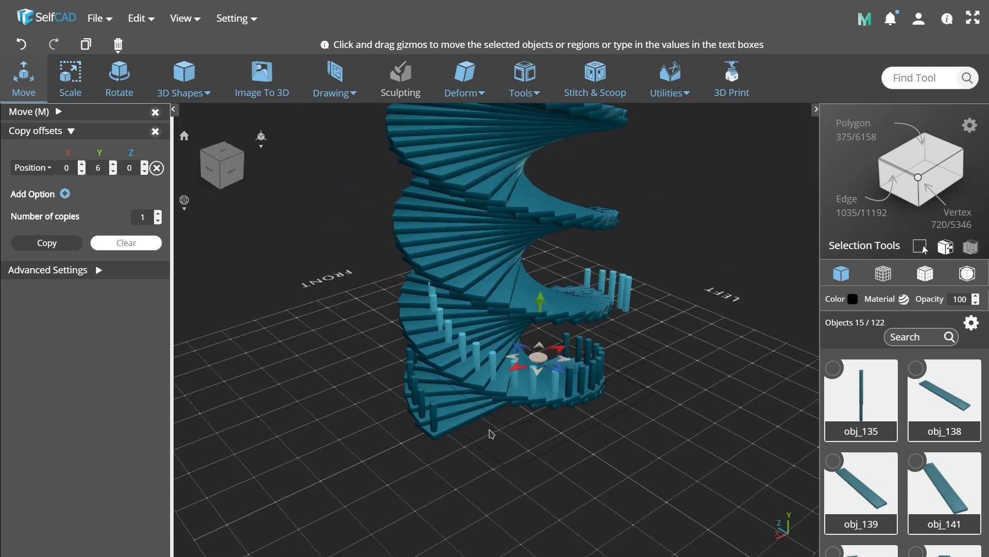
pyautogui.moveTo(491, 434)
pyautogui.mouseDown(button='right')
pyautogui.moveTo(307, 428)
pyautogui.moveTo(349, 431)
pyautogui.moveTo(386, 458)
pyautogui.moveTo(371, 454)
pyautogui.mouseUp(button='right')
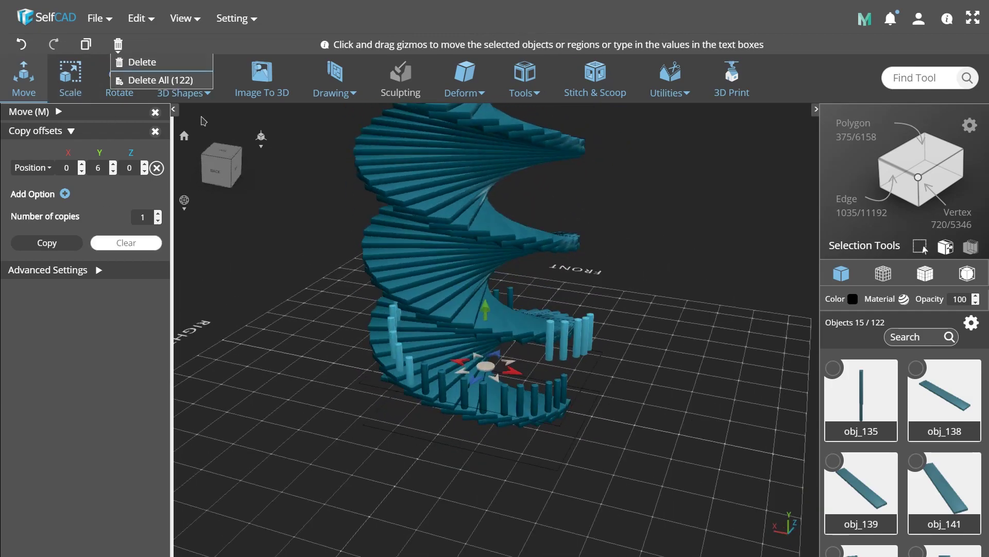
pyautogui.click(135, 64)
pyautogui.click(454, 345)
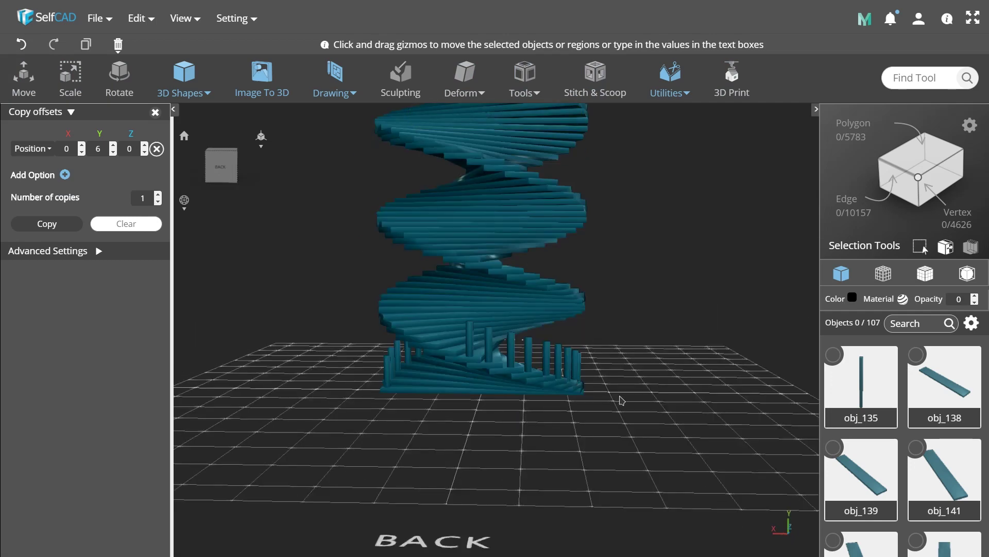
# Step: Select the 20 railing posts on the bottom flight and make one copy of them
pyautogui.moveTo(622, 400); pyautogui.dragTo(455, 394, button='right')
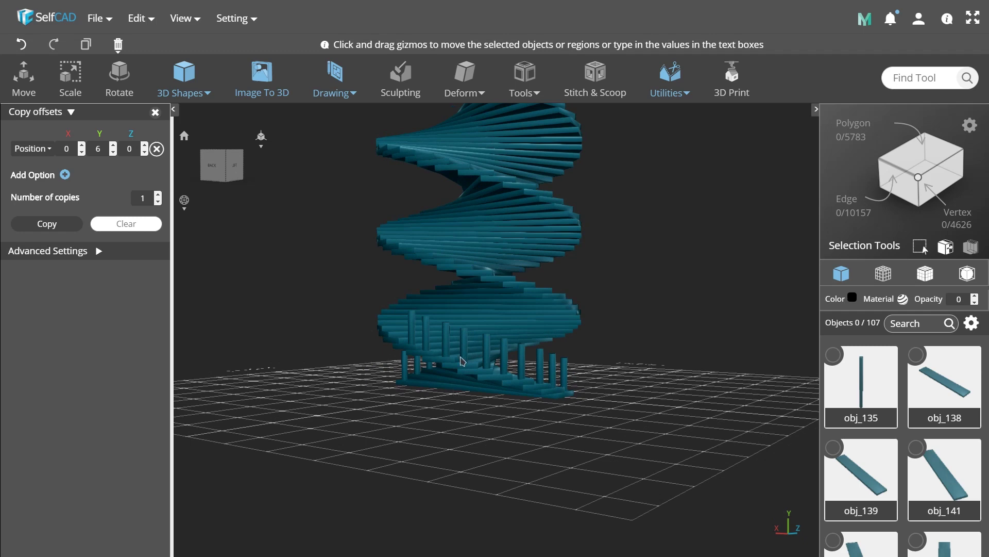
pyautogui.scroll(3, 460, 361)
pyautogui.click(370, 322)
pyautogui.click(429, 332)
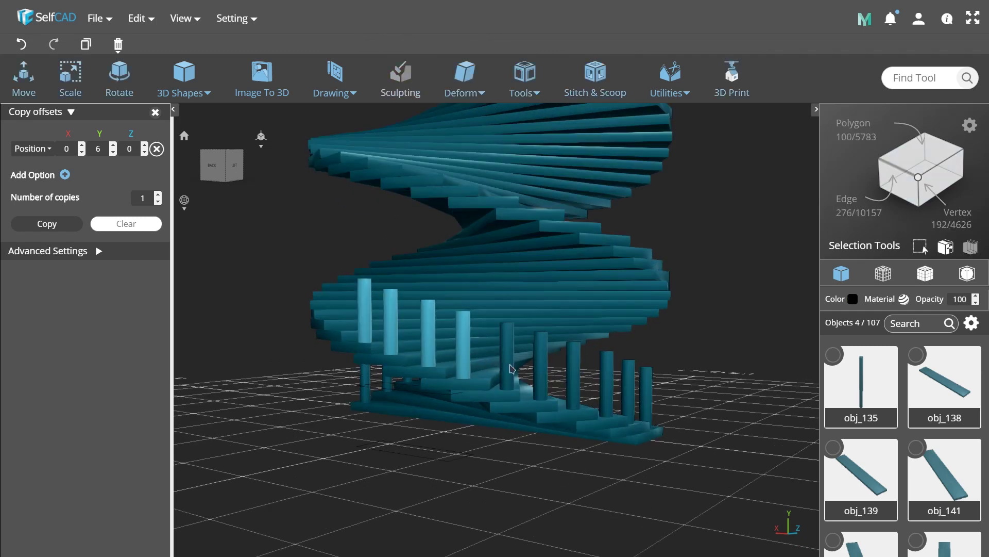
pyautogui.click(630, 392)
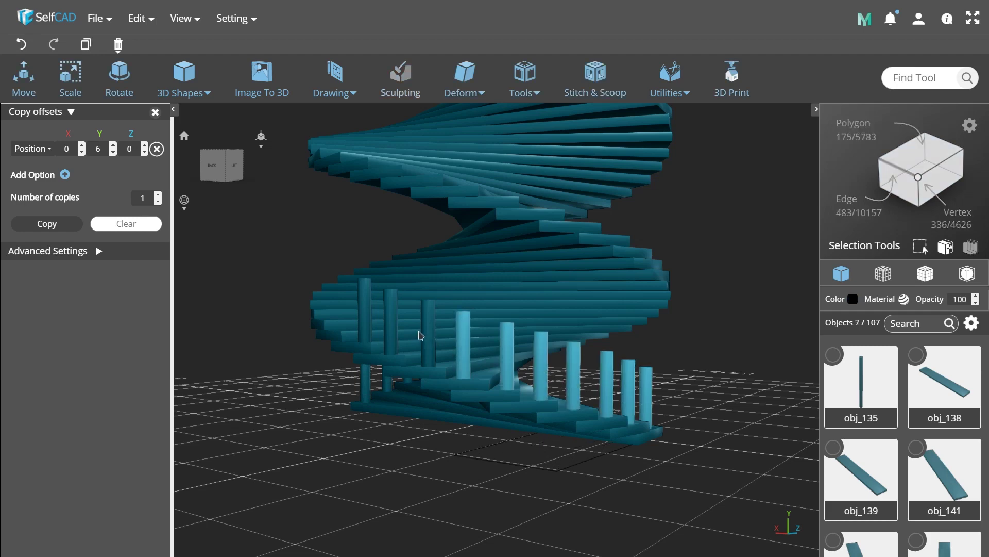
pyautogui.click(390, 323)
pyautogui.moveTo(391, 323); pyautogui.dragTo(648, 398)
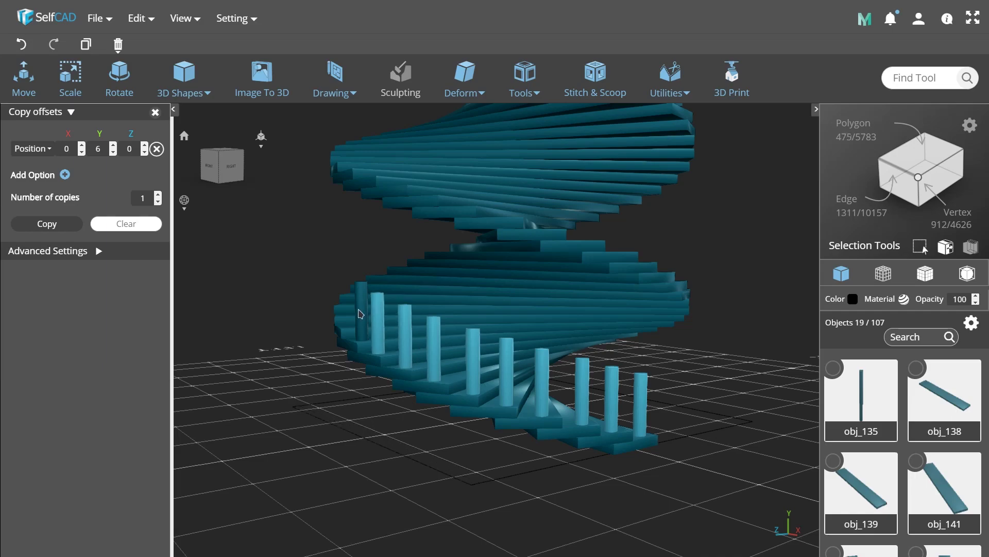
pyautogui.click(46, 225)
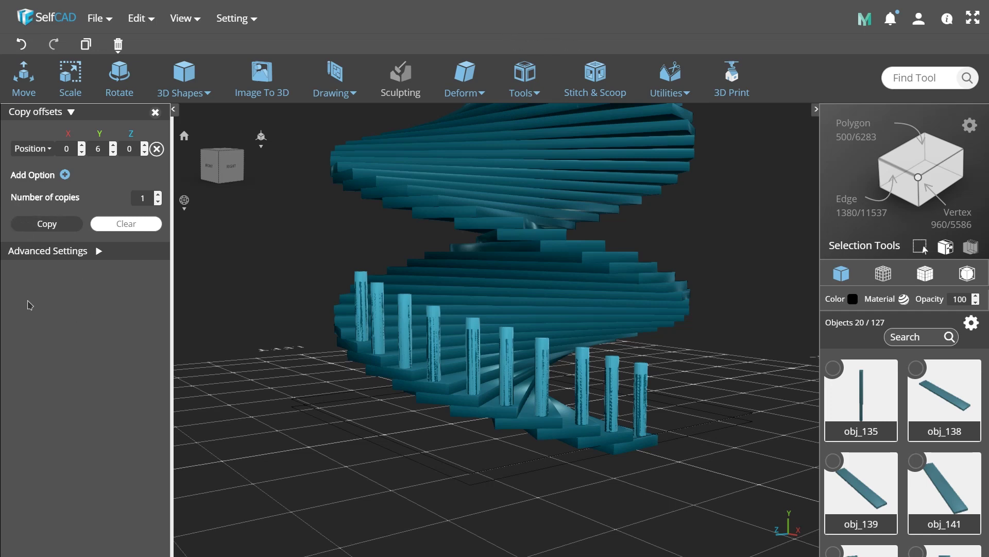
pyautogui.click(119, 77)
# Step: Turn the copied posts about the vertical axis around the staircase
pyautogui.moveTo(494, 155)
pyautogui.mouseDown()
pyautogui.moveTo(505, 222)
pyautogui.moveTo(518, 120)
pyautogui.mouseUp()
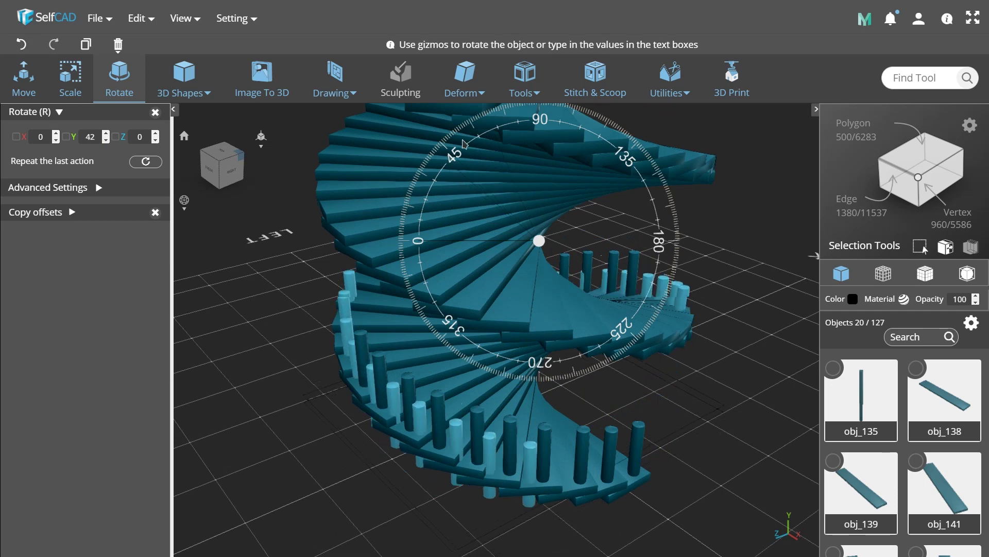
pyautogui.moveTo(518, 121)
pyautogui.mouseDown()
pyautogui.moveTo(539, 124)
pyautogui.moveTo(447, 278)
pyautogui.moveTo(507, 320)
pyautogui.mouseUp()
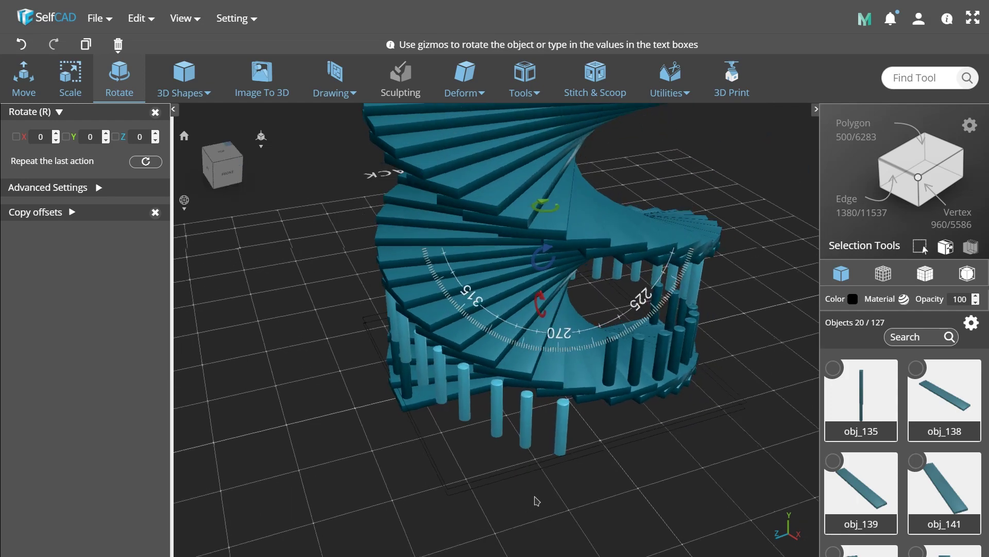
pyautogui.moveTo(504, 210); pyautogui.dragTo(381, 218)
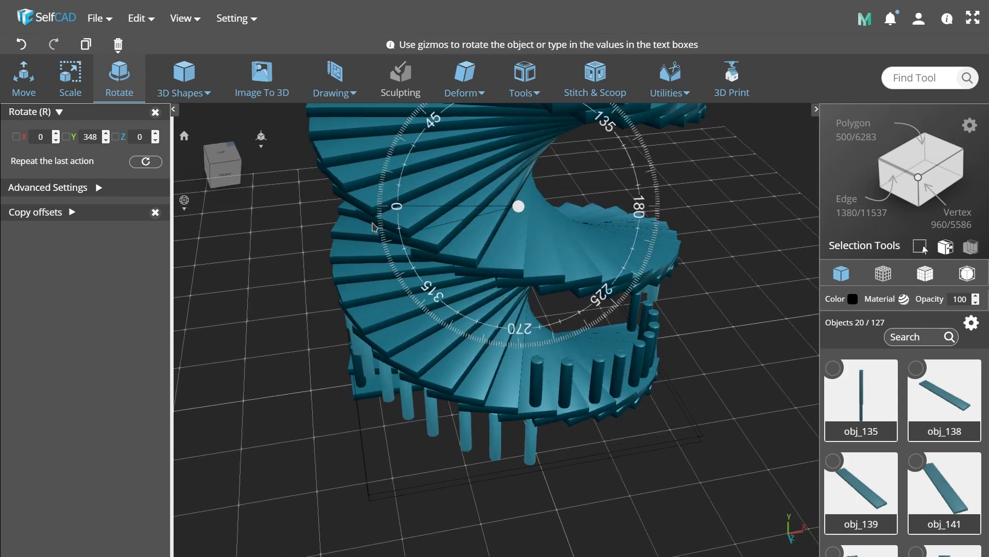
pyautogui.moveTo(730, 495)
pyautogui.mouseDown()
pyautogui.moveTo(498, 301)
pyautogui.moveTo(500, 244)
pyautogui.mouseUp()
# Step: Raise the copied posts to Y 60 and shift them onto the next flight's steps
pyautogui.press('m')
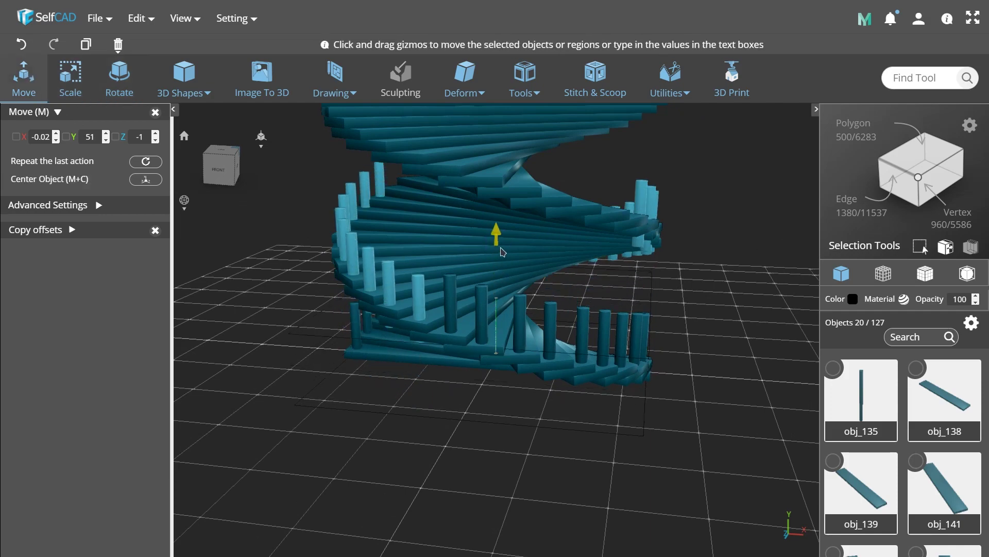
pyautogui.write('60')
pyautogui.moveTo(463, 437)
pyautogui.mouseDown()
pyautogui.moveTo(510, 462)
pyautogui.moveTo(627, 477)
pyautogui.moveTo(425, 428)
pyautogui.moveTo(137, 409)
pyautogui.moveTo(567, 470)
pyautogui.moveTo(460, 469)
pyautogui.mouseUp()
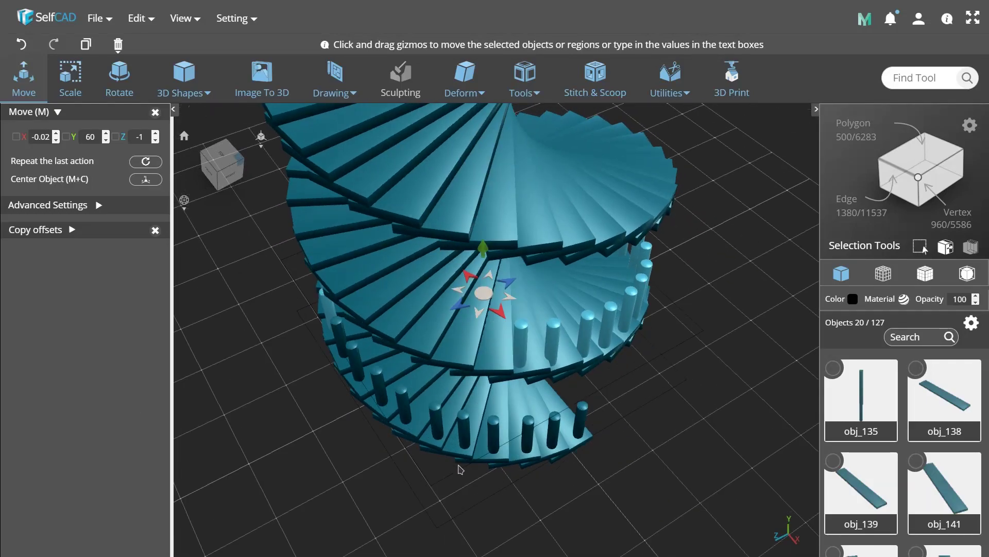
pyautogui.moveTo(400, 446)
pyautogui.mouseDown()
pyautogui.moveTo(569, 442)
pyautogui.moveTo(481, 473)
pyautogui.moveTo(519, 303)
pyautogui.mouseUp()
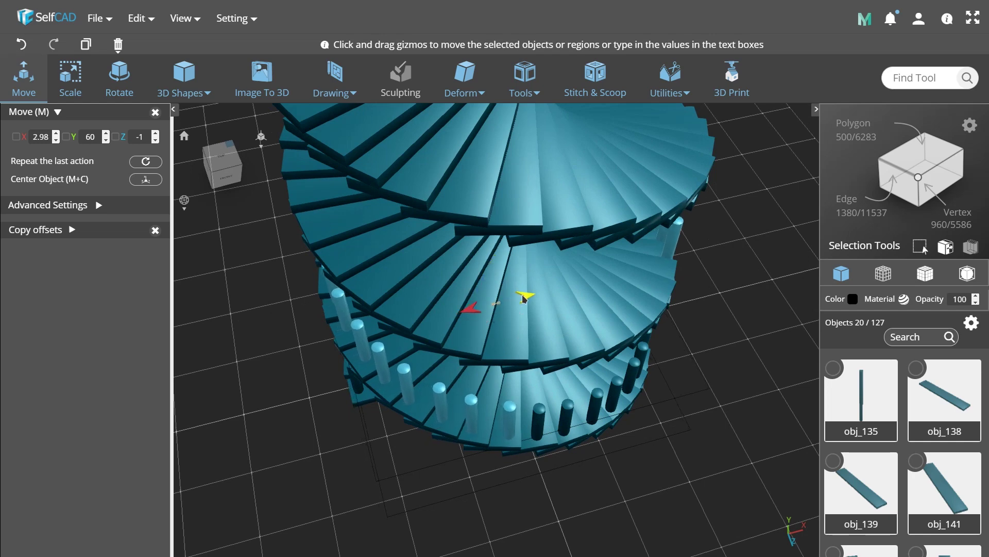
pyautogui.moveTo(428, 440)
pyautogui.mouseDown()
pyautogui.moveTo(457, 490)
pyautogui.moveTo(560, 496)
pyautogui.moveTo(484, 470)
pyautogui.moveTo(387, 460)
pyautogui.moveTo(419, 486)
pyautogui.moveTo(430, 435)
pyautogui.mouseUp()
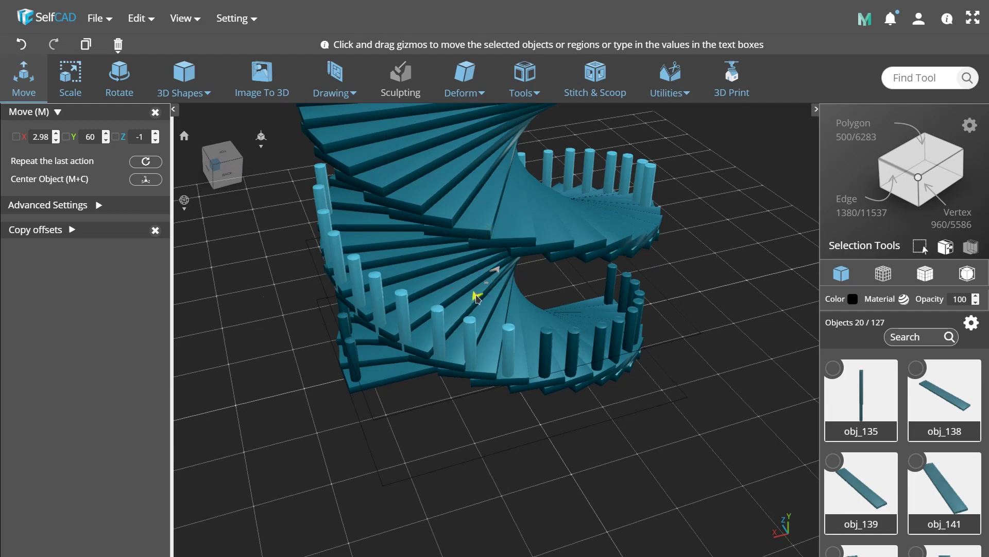
pyautogui.moveTo(464, 283)
pyautogui.mouseDown()
pyautogui.moveTo(713, 399)
pyautogui.moveTo(597, 371)
pyautogui.moveTo(681, 385)
pyautogui.moveTo(579, 398)
pyautogui.moveTo(649, 425)
pyautogui.mouseUp()
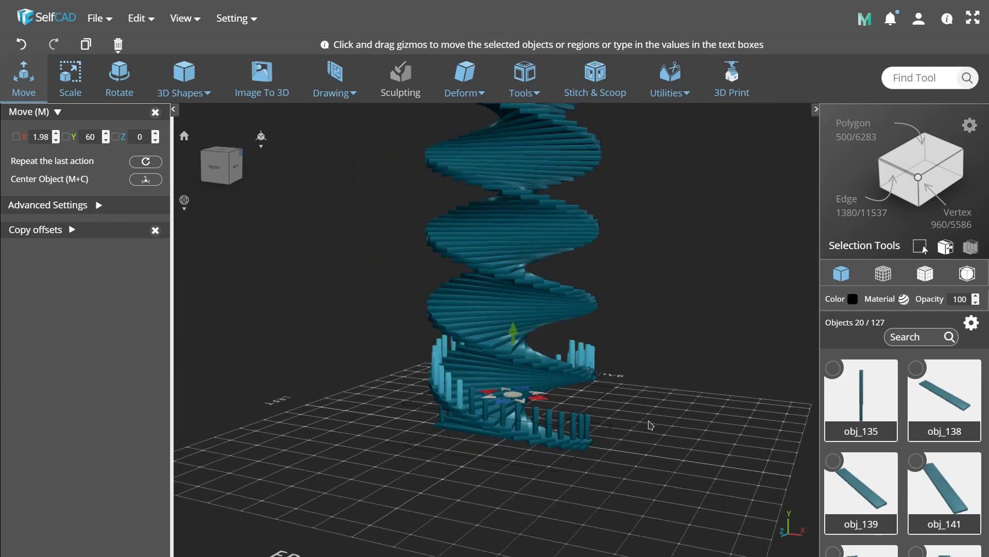
# Step: Select the railing posts on the back and left of the lower two turns
pyautogui.scroll(3, 503, 411)
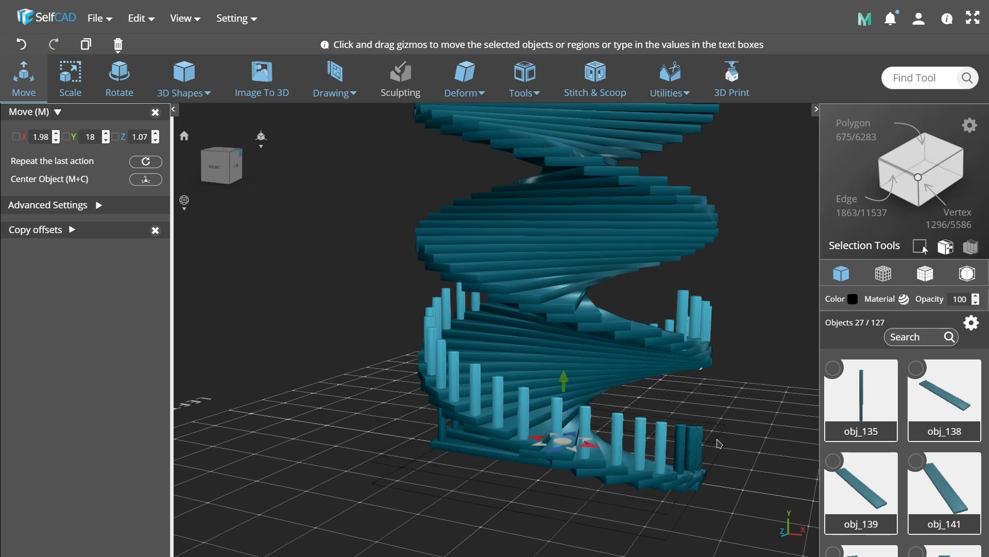
pyautogui.moveTo(672, 444)
pyautogui.mouseDown()
pyautogui.moveTo(541, 453)
pyautogui.moveTo(702, 457)
pyautogui.moveTo(447, 465)
pyautogui.moveTo(453, 422)
pyautogui.moveTo(428, 375)
pyautogui.mouseUp()
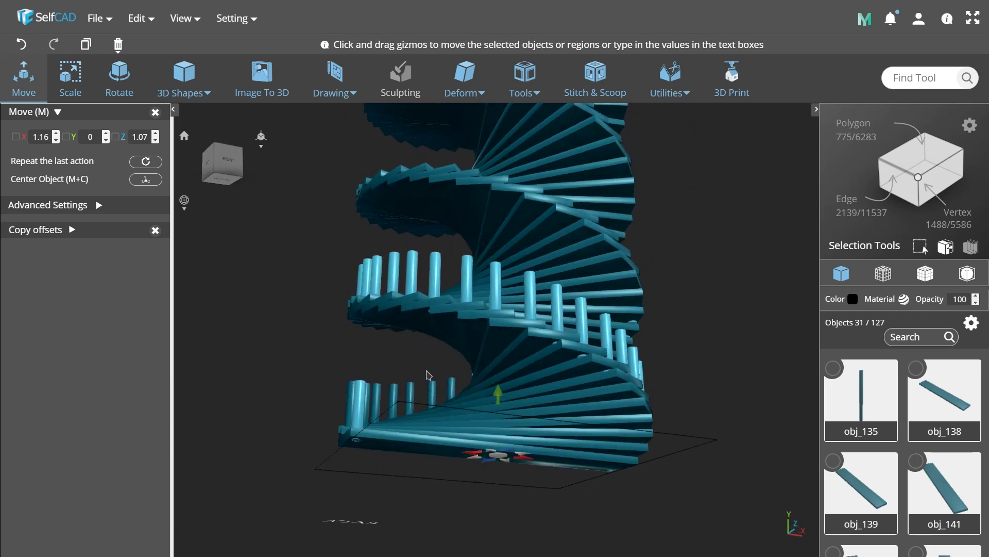
pyautogui.click(363, 391)
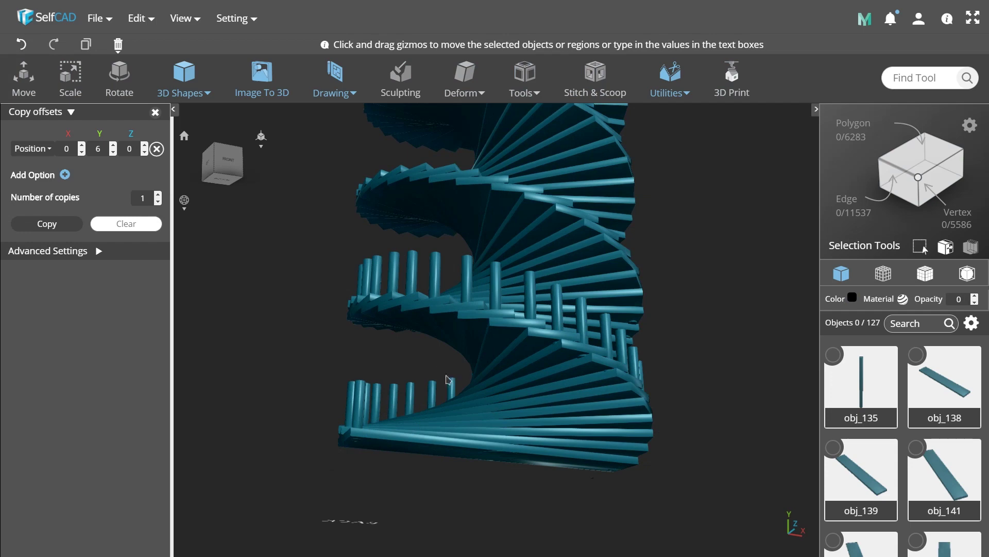
pyautogui.click(446, 380)
pyautogui.moveTo(446, 380); pyautogui.dragTo(479, 516, button='right')
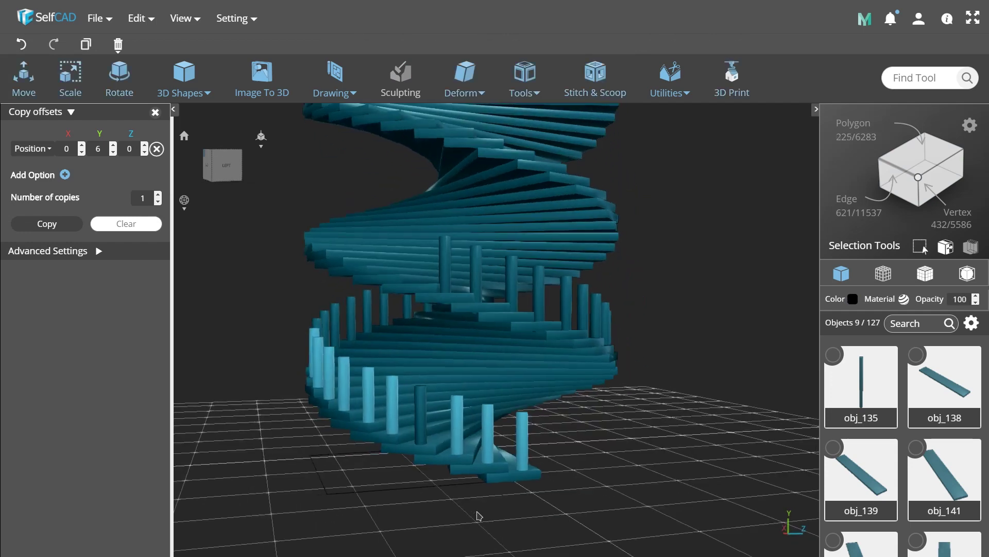
pyautogui.moveTo(279, 436); pyautogui.dragTo(388, 281)
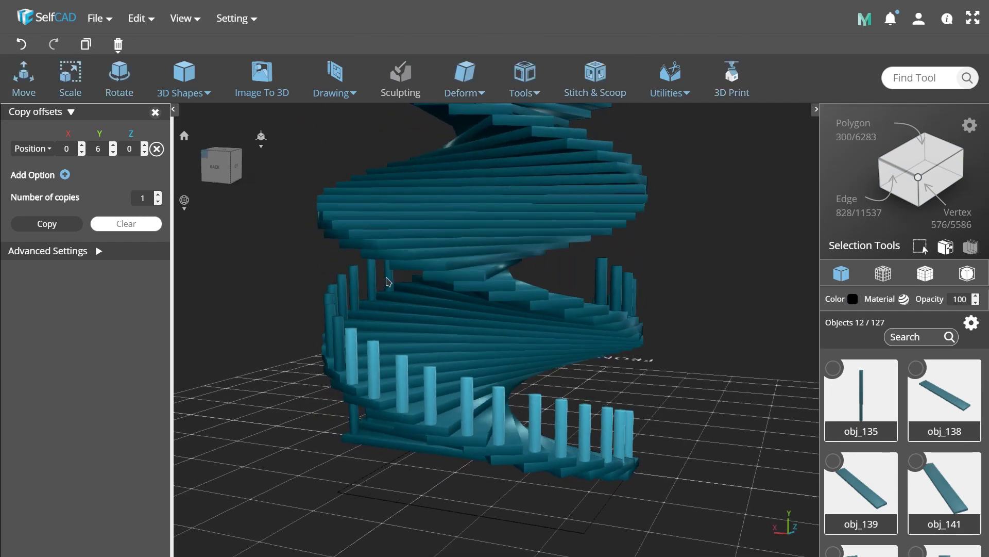
pyautogui.click(354, 285)
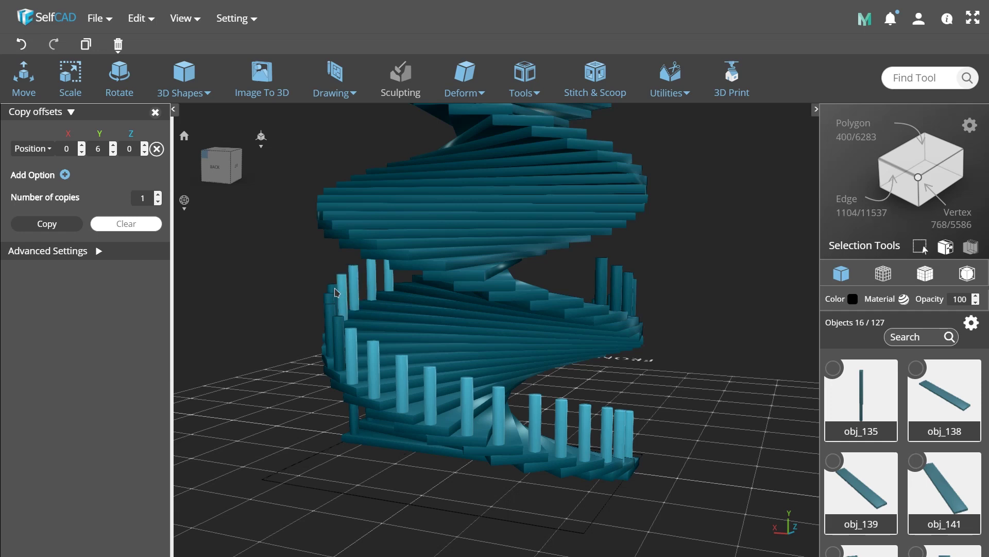
pyautogui.click(340, 337)
pyautogui.moveTo(340, 337); pyautogui.dragTo(541, 393)
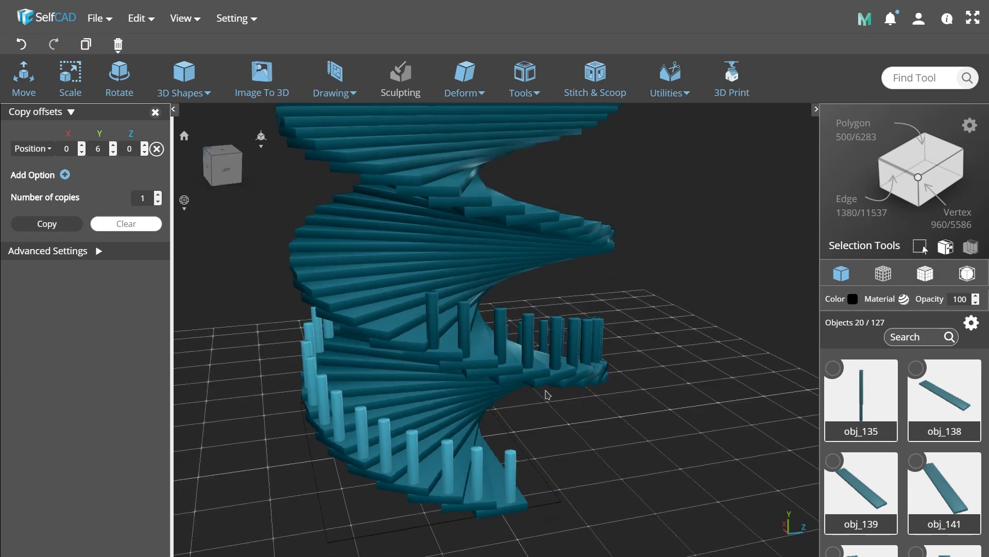
pyautogui.click(413, 325)
pyautogui.click(444, 332)
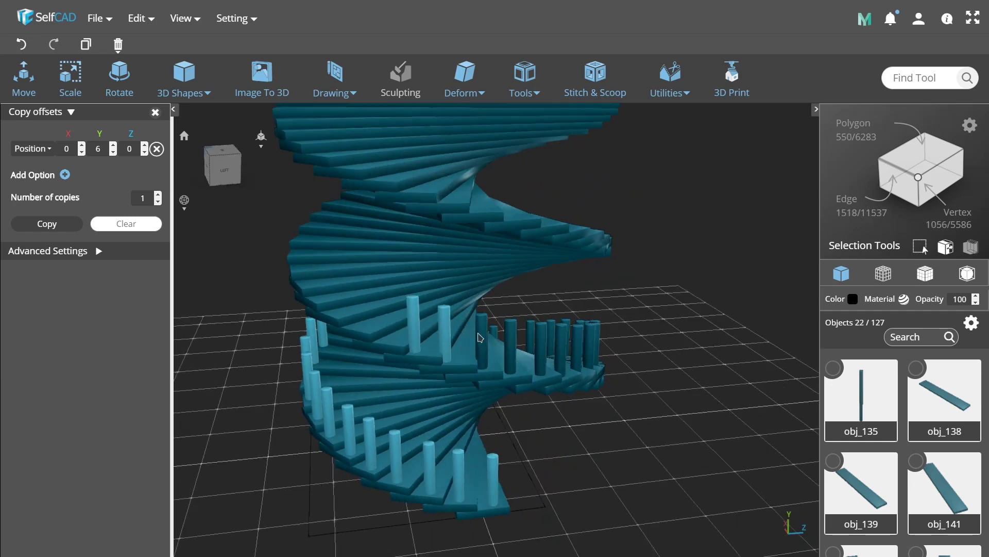
pyautogui.click(483, 338)
pyautogui.click(540, 348)
pyautogui.click(577, 348)
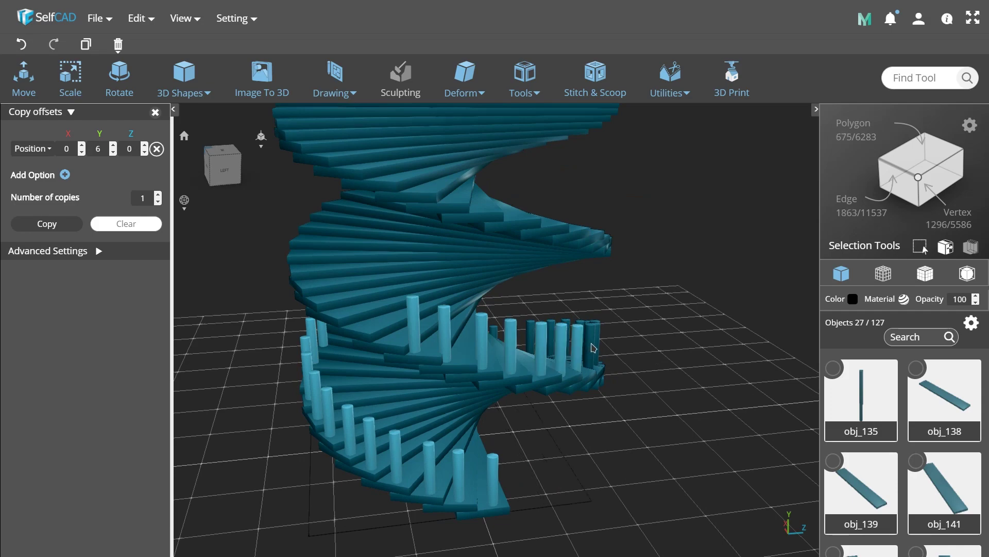
# Step: Add the remaining front posts to the selection and copy all 40 posts once
pyautogui.moveTo(598, 347)
pyautogui.mouseDown()
pyautogui.moveTo(466, 355)
pyautogui.moveTo(557, 387)
pyautogui.mouseUp()
pyautogui.click(466, 355)
pyautogui.click(498, 361)
pyautogui.click(557, 388)
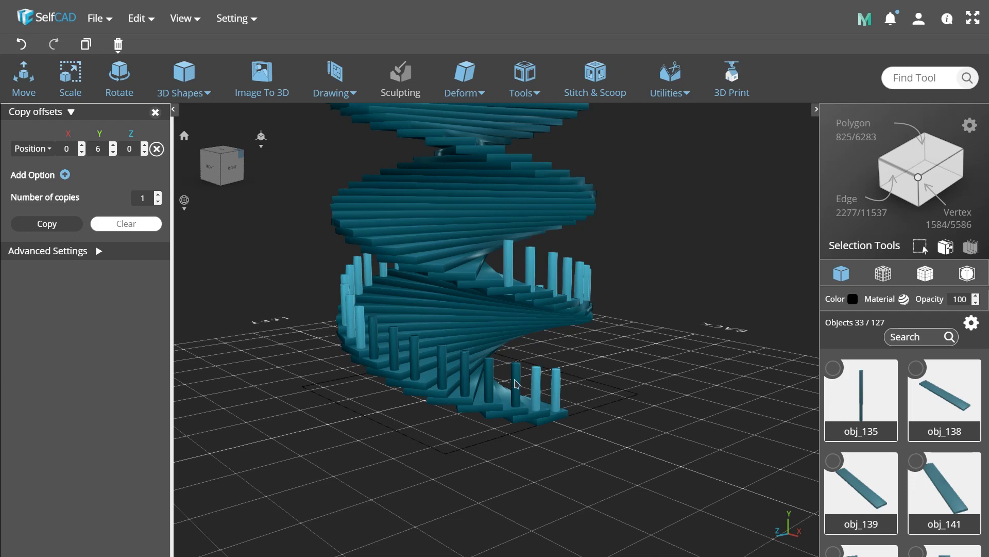
pyautogui.click(487, 379)
pyautogui.click(443, 368)
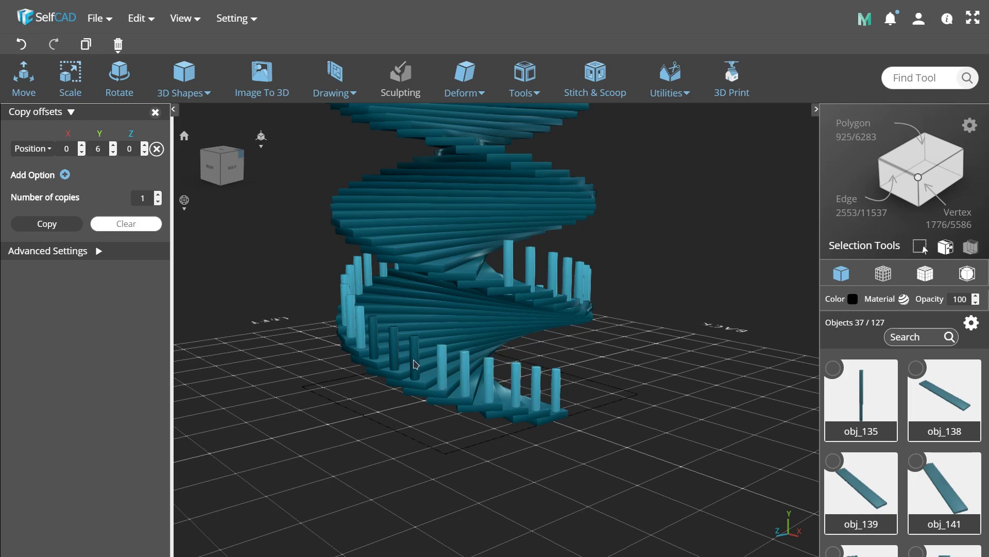
pyautogui.moveTo(572, 348); pyautogui.dragTo(309, 342)
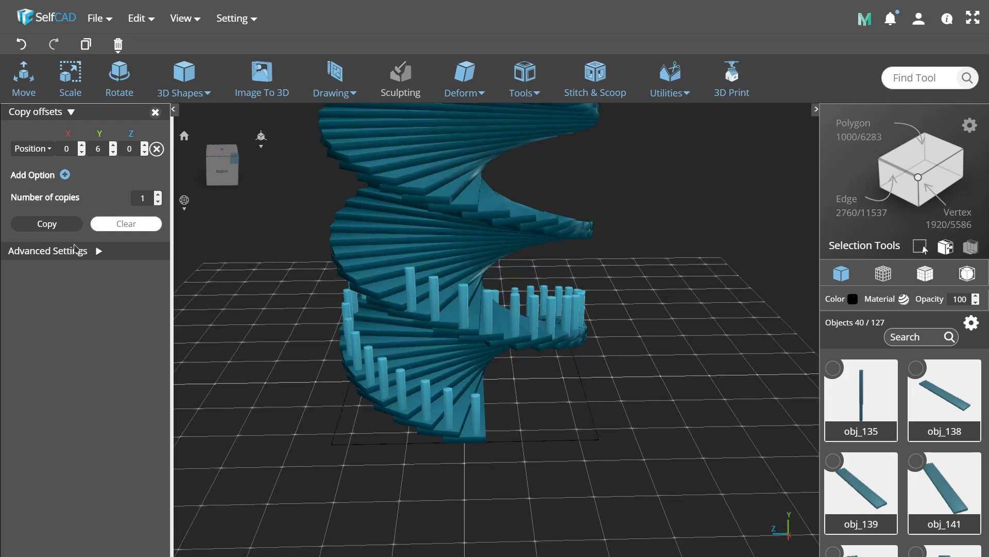
pyautogui.click(57, 224)
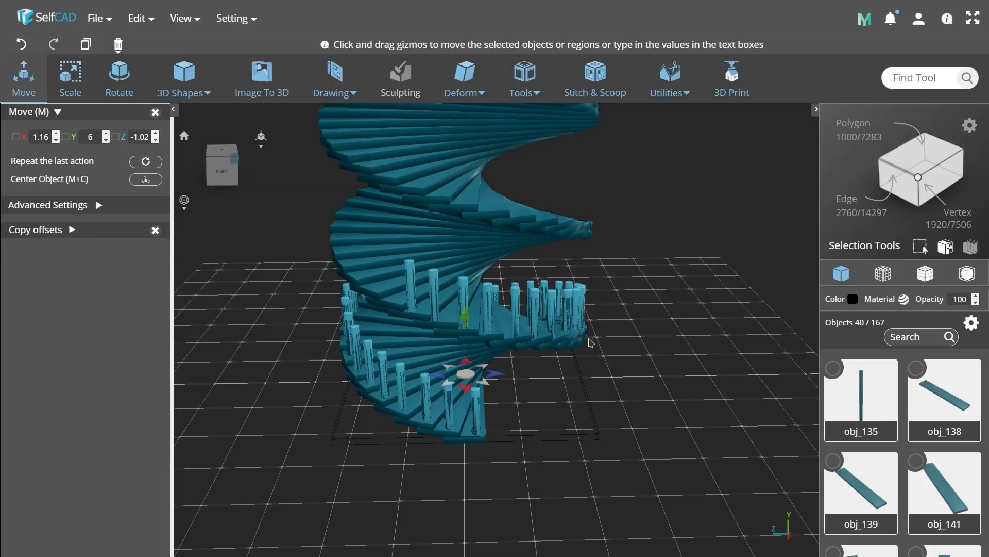
# Step: Lift the 40 copied railing posts up the Y axis to Y 123 on the upper turns
pyautogui.moveTo(579, 345)
pyautogui.mouseDown()
pyautogui.moveTo(574, 360)
pyautogui.moveTo(622, 441)
pyautogui.moveTo(577, 402)
pyautogui.mouseUp()
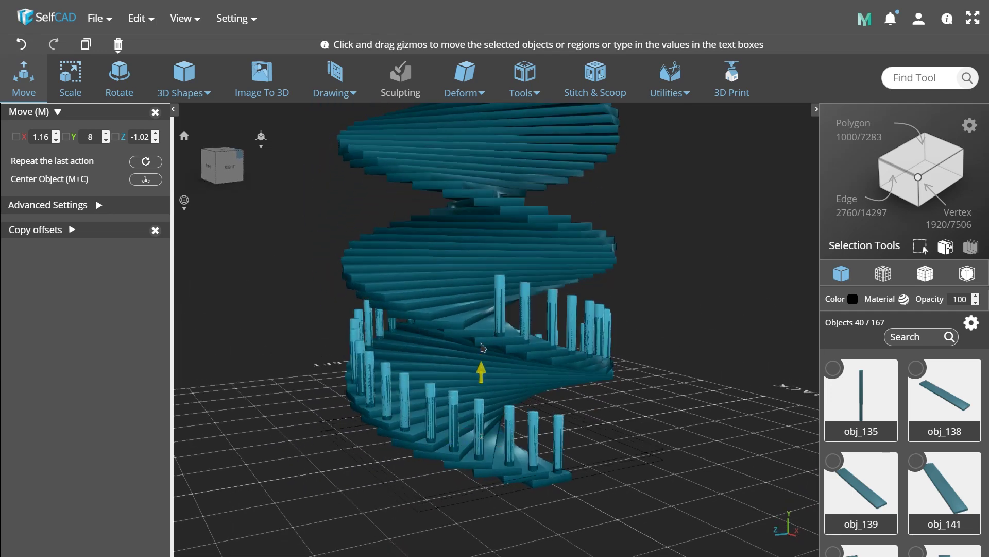
pyautogui.moveTo(480, 379); pyautogui.dragTo(483, 261)
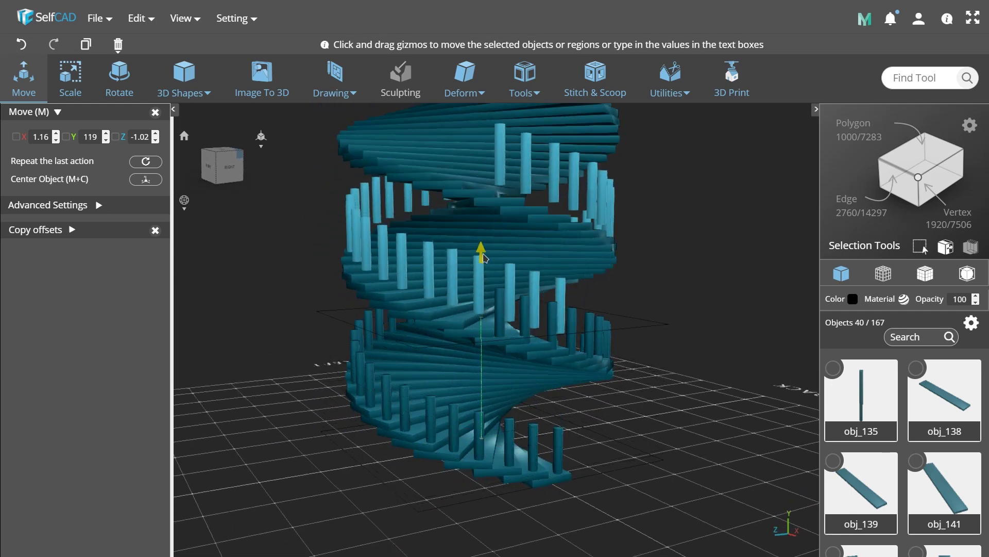
pyautogui.moveTo(583, 413)
pyautogui.mouseDown()
pyautogui.moveTo(697, 407)
pyautogui.moveTo(685, 402)
pyautogui.moveTo(703, 416)
pyautogui.moveTo(670, 437)
pyautogui.moveTo(668, 422)
pyautogui.mouseUp()
# Step: Rotate the copied posts about Y so they line up with the upper steps
pyautogui.press('r')
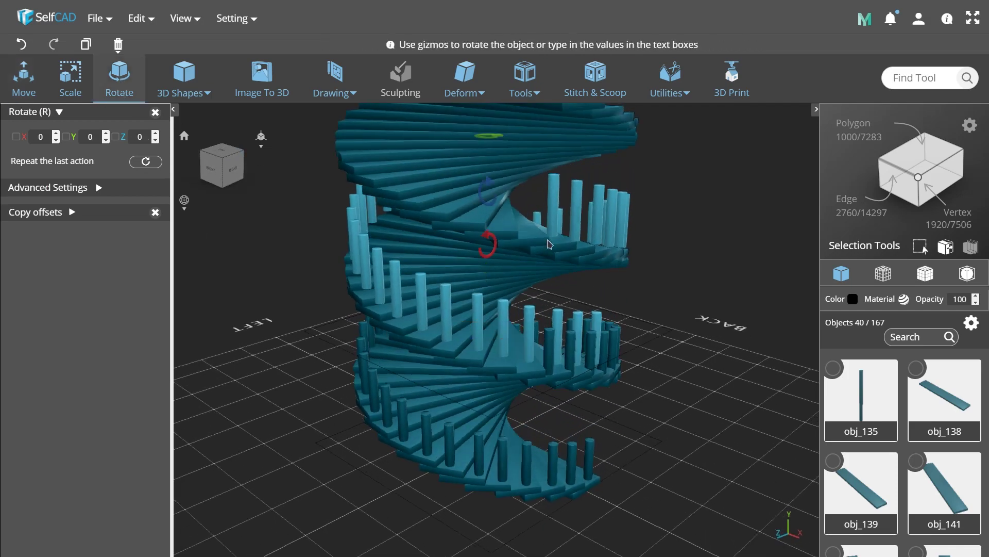
pyautogui.moveTo(738, 279); pyautogui.dragTo(534, 230)
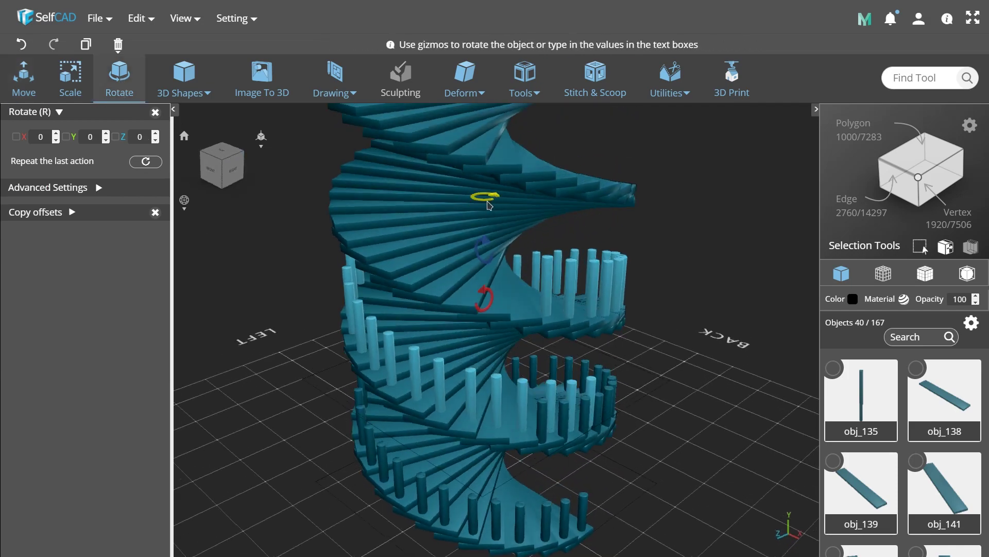
pyautogui.moveTo(489, 205); pyautogui.dragTo(378, 125)
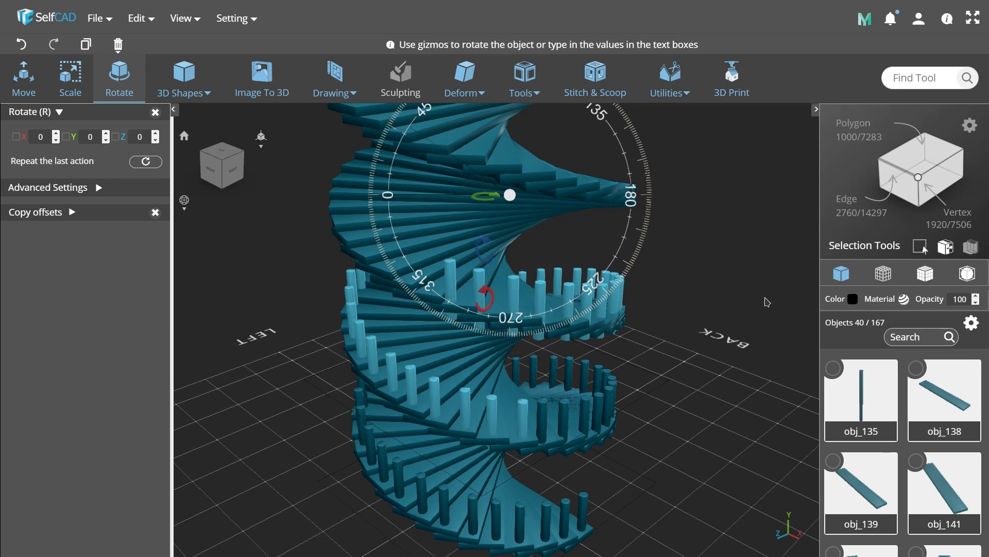
pyautogui.moveTo(735, 304); pyautogui.dragTo(593, 289)
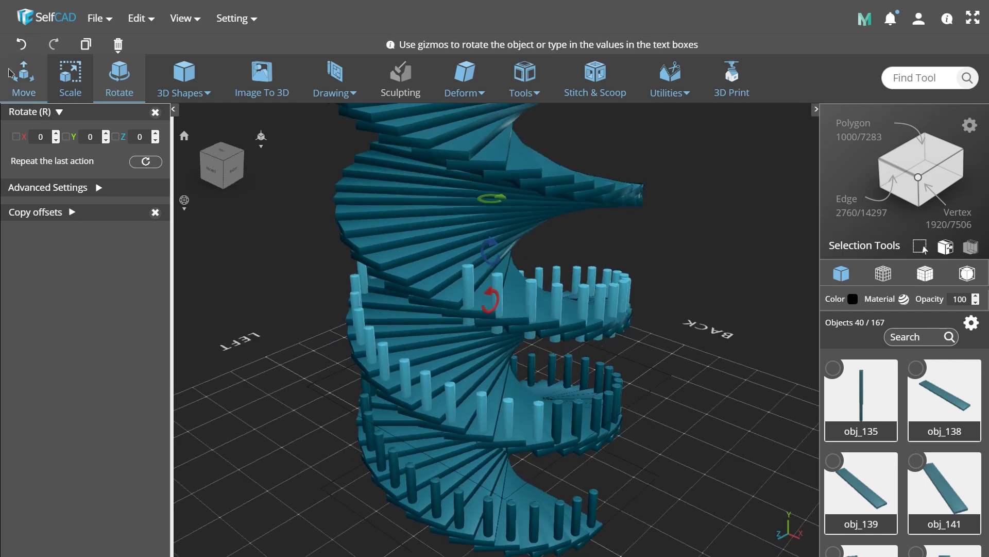
pyautogui.click(22, 77)
pyautogui.moveTo(516, 361); pyautogui.dragTo(669, 316)
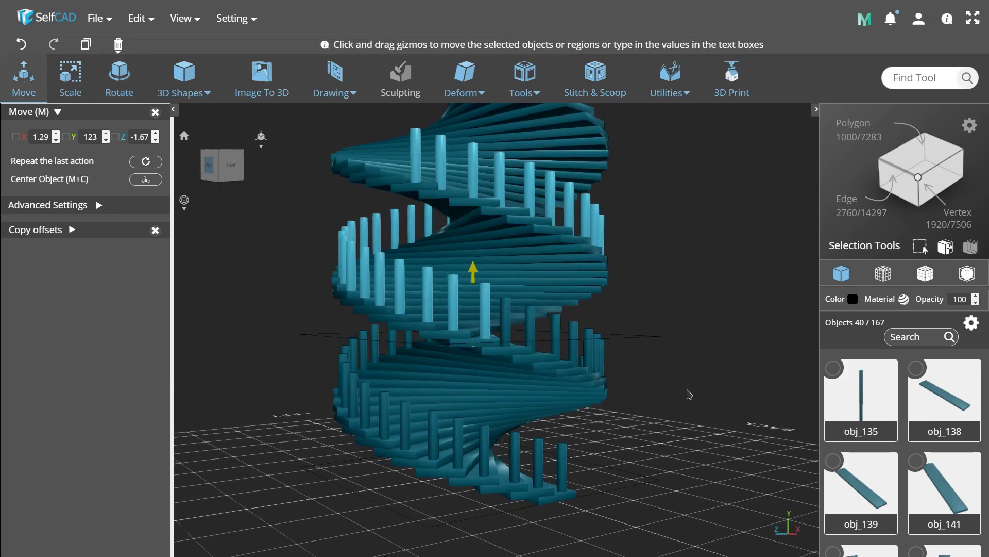
# Step: Box-select the first bands of steps and railing posts around the spiral staircase
pyautogui.moveTo(690, 394)
pyautogui.mouseDown()
pyautogui.moveTo(736, 347)
pyautogui.moveTo(647, 384)
pyautogui.moveTo(691, 389)
pyautogui.moveTo(634, 386)
pyautogui.moveTo(523, 299)
pyautogui.moveTo(332, 320)
pyautogui.moveTo(747, 349)
pyautogui.moveTo(728, 401)
pyautogui.moveTo(633, 433)
pyautogui.moveTo(651, 413)
pyautogui.moveTo(591, 396)
pyautogui.moveTo(567, 371)
pyautogui.moveTo(638, 396)
pyautogui.moveTo(685, 397)
pyautogui.moveTo(680, 383)
pyautogui.moveTo(647, 433)
pyautogui.moveTo(680, 380)
pyautogui.moveTo(685, 318)
pyautogui.moveTo(466, 303)
pyautogui.mouseUp()
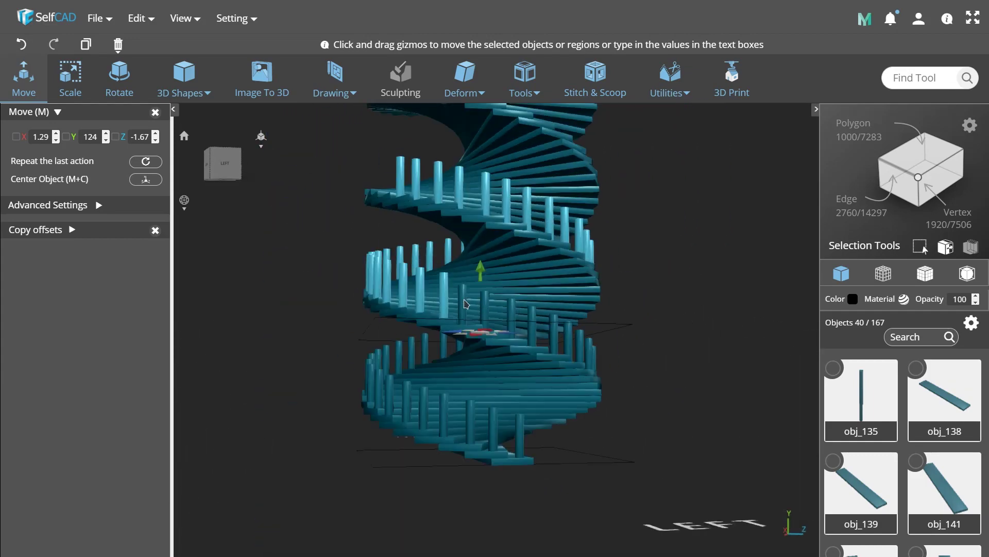
pyautogui.moveTo(532, 334)
pyautogui.mouseDown()
pyautogui.moveTo(475, 353)
pyautogui.moveTo(455, 374)
pyautogui.moveTo(484, 377)
pyautogui.moveTo(504, 365)
pyautogui.mouseUp()
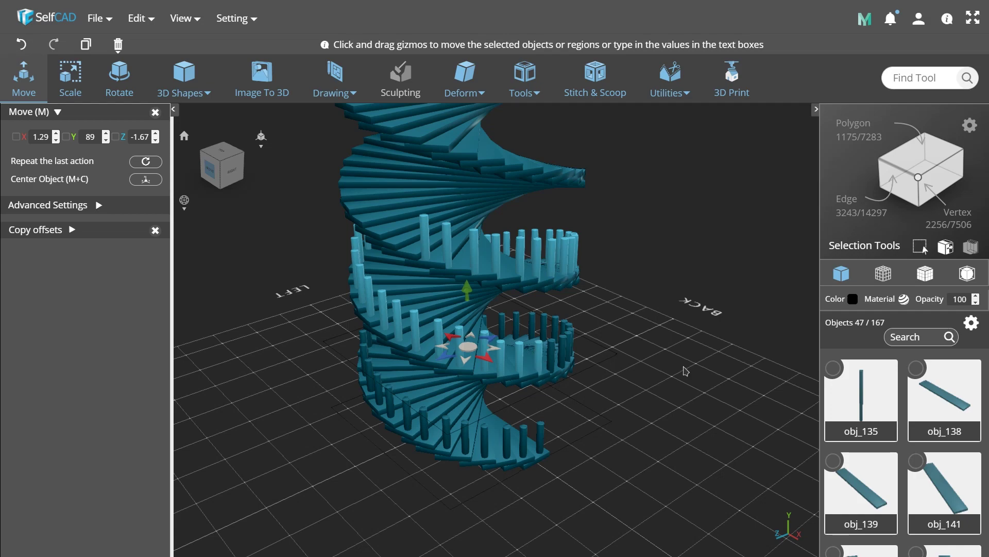
pyautogui.moveTo(686, 371); pyautogui.dragTo(411, 364)
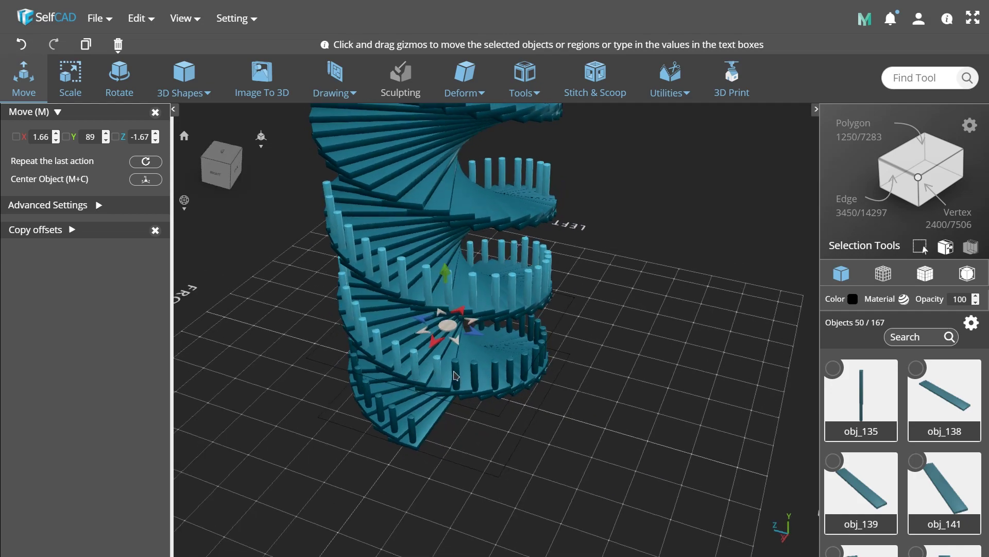
pyautogui.moveTo(610, 397); pyautogui.dragTo(611, 362)
pyautogui.moveTo(545, 298)
pyautogui.mouseDown()
pyautogui.moveTo(593, 334)
pyautogui.moveTo(591, 348)
pyautogui.moveTo(493, 350)
pyautogui.mouseUp()
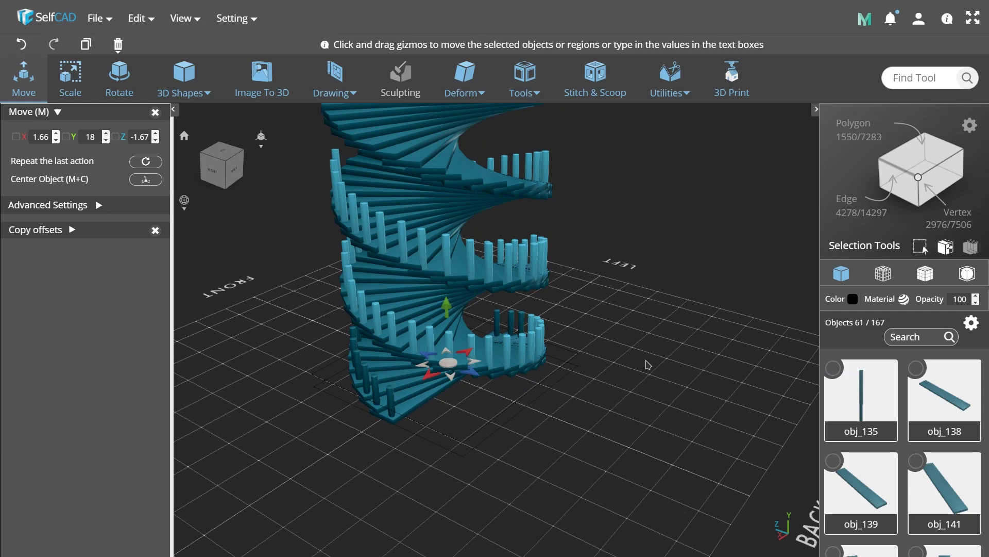
pyautogui.moveTo(647, 365)
pyautogui.mouseDown()
pyautogui.moveTo(338, 347)
pyautogui.moveTo(462, 336)
pyautogui.moveTo(388, 353)
pyautogui.moveTo(610, 379)
pyautogui.moveTo(474, 350)
pyautogui.moveTo(283, 260)
pyautogui.moveTo(436, 312)
pyautogui.mouseUp()
pyautogui.click(491, 334)
# Step: Add the remaining steps and pillars until 80 objects are selected, then copy them once
pyautogui.moveTo(335, 389)
pyautogui.mouseDown()
pyautogui.moveTo(580, 437)
pyautogui.moveTo(469, 325)
pyautogui.mouseUp()
pyautogui.click(463, 322)
pyautogui.click(361, 257)
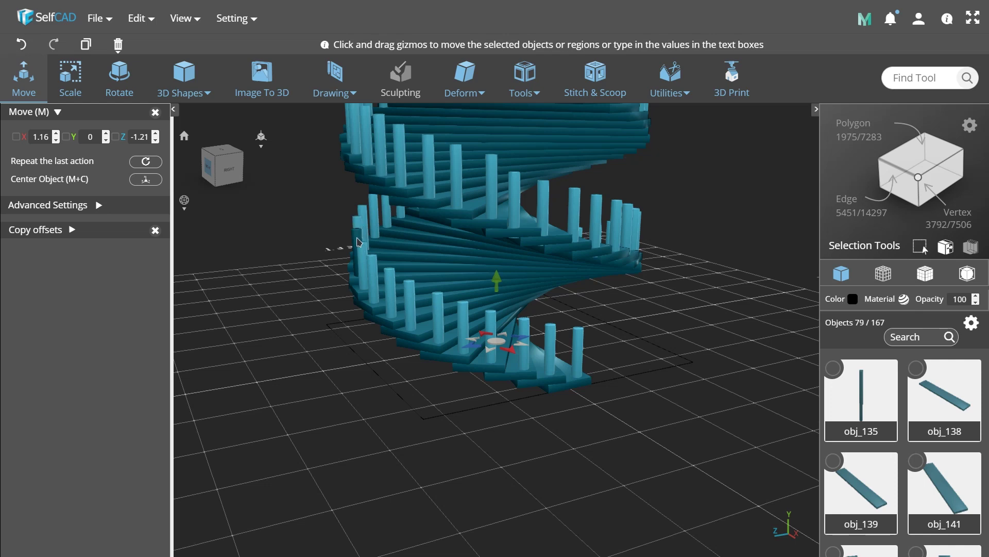
pyautogui.click(359, 242)
pyautogui.scroll(-3, 359, 242)
pyautogui.moveTo(360, 242); pyautogui.dragTo(56, 199)
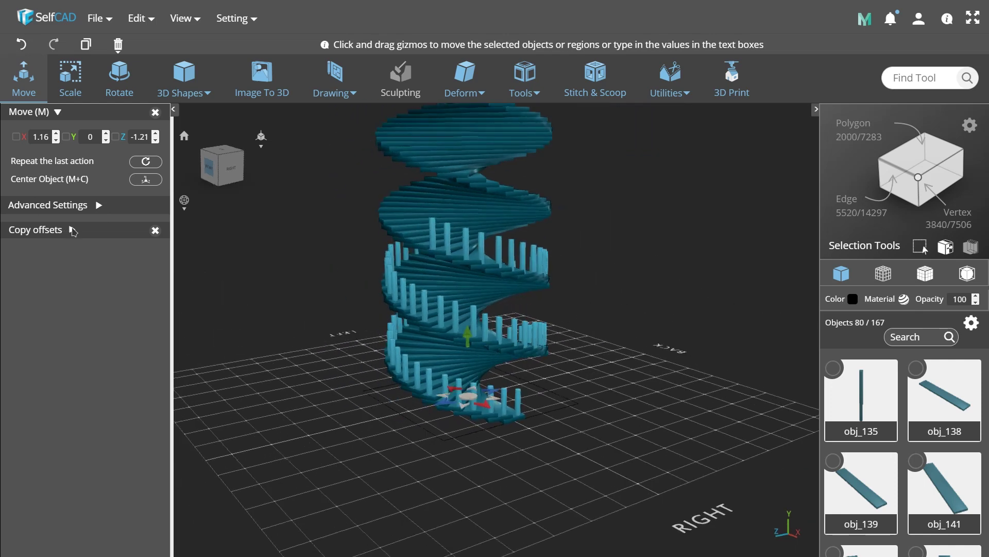
pyautogui.click(72, 230)
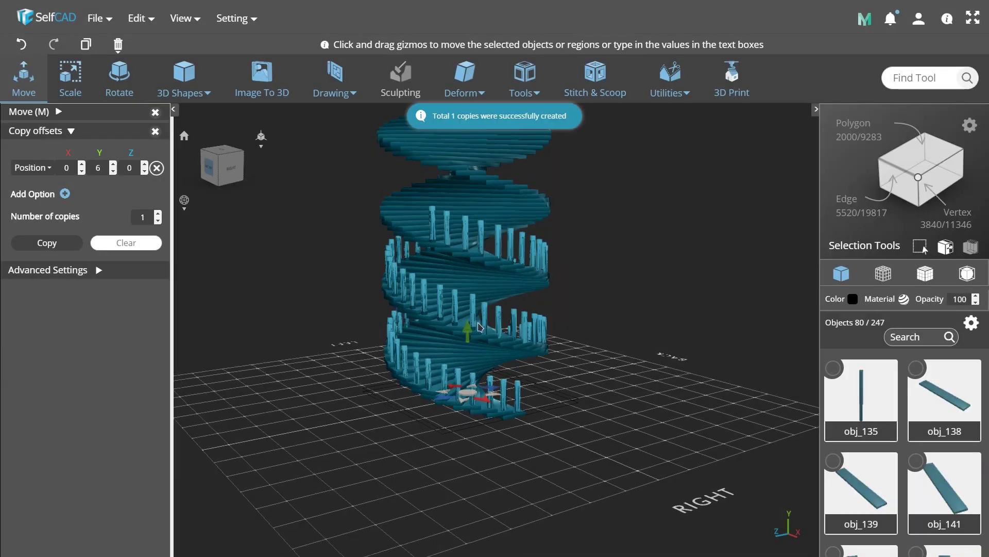
# Step: Raise the copied 80-object staircase section up the Y axis above the existing turns
pyautogui.moveTo(444, 459)
pyautogui.mouseDown(button='right')
pyautogui.moveTo(460, 464)
pyautogui.moveTo(511, 338)
pyautogui.mouseUp(button='right')
pyautogui.moveTo(479, 349); pyautogui.dragTo(474, 230)
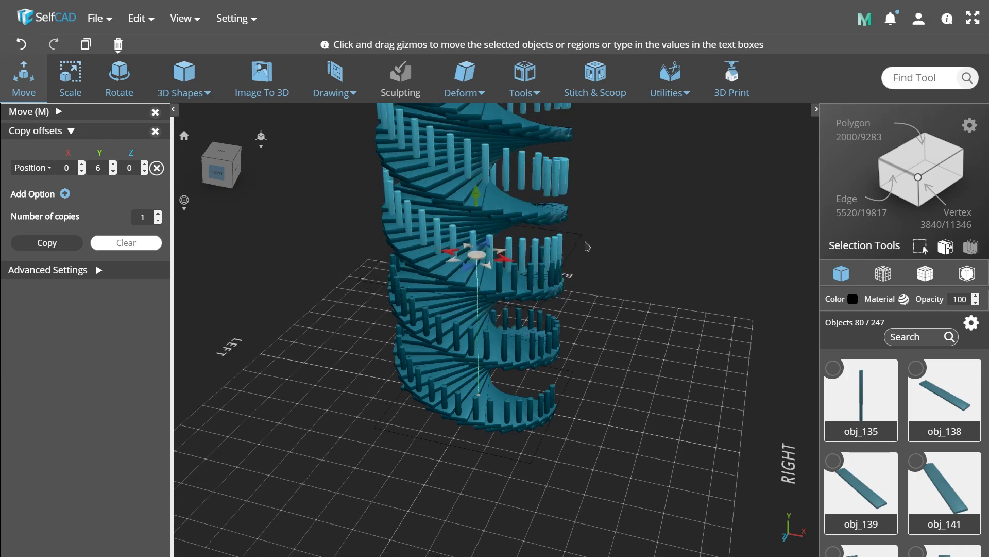
pyautogui.moveTo(571, 256)
pyautogui.mouseDown()
pyautogui.moveTo(688, 245)
pyautogui.moveTo(593, 217)
pyautogui.moveTo(482, 140)
pyautogui.moveTo(503, 137)
pyautogui.moveTo(402, 157)
pyautogui.moveTo(395, 106)
pyautogui.mouseUp()
pyautogui.press('r')
# Step: Spin the copied section about its vertical axis so its steps continue the spiral
pyautogui.moveTo(658, 282); pyautogui.dragTo(634, 306)
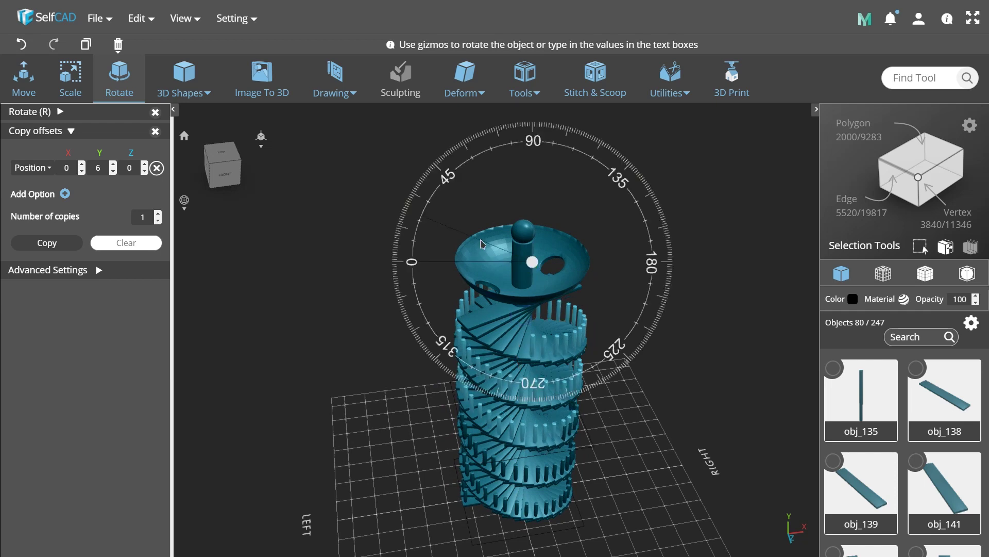
pyautogui.moveTo(518, 264)
pyautogui.mouseDown()
pyautogui.moveTo(425, 251)
pyautogui.moveTo(390, 148)
pyautogui.mouseUp()
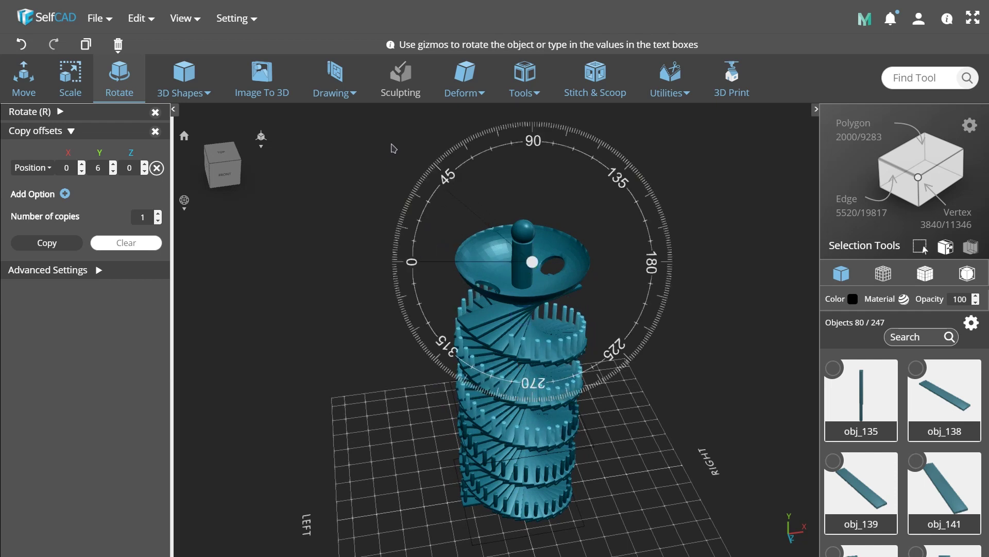
pyautogui.moveTo(388, 150); pyautogui.dragTo(425, 135)
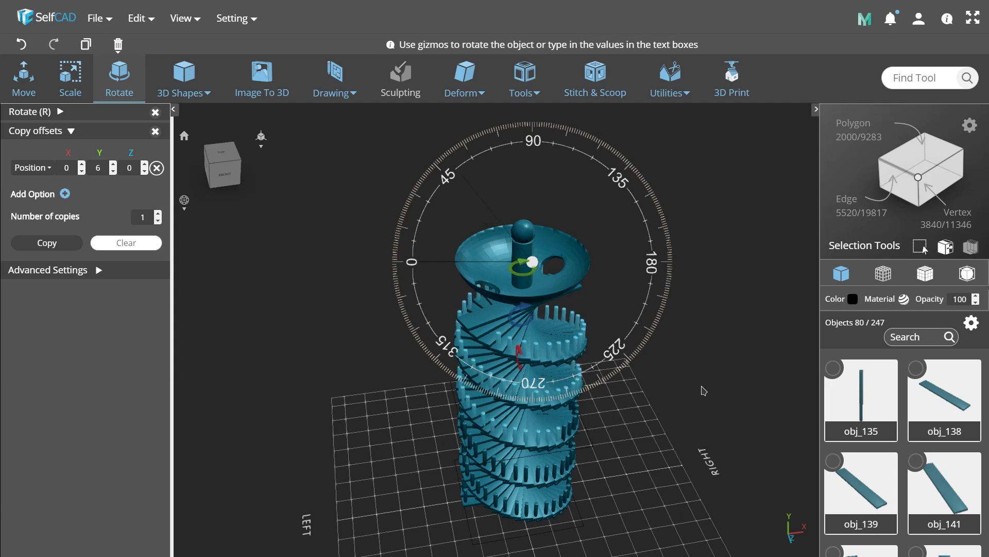
pyautogui.moveTo(704, 390); pyautogui.dragTo(683, 379)
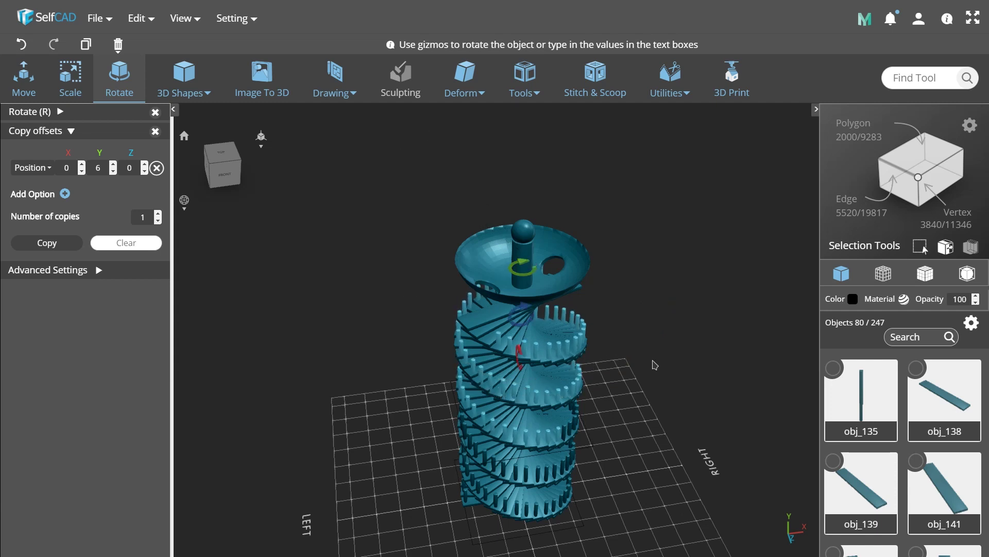
pyautogui.moveTo(654, 362); pyautogui.dragTo(654, 281)
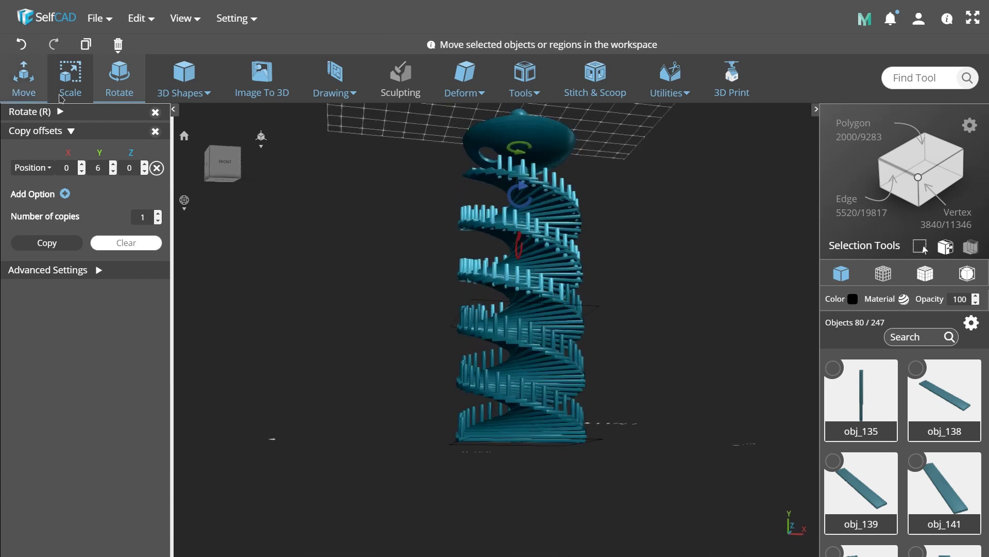
# Step: Nudge the rotated section slightly upward along the Y axis with the M move tool
pyautogui.press('m')
pyautogui.moveTo(521, 256); pyautogui.dragTo(521, 253)
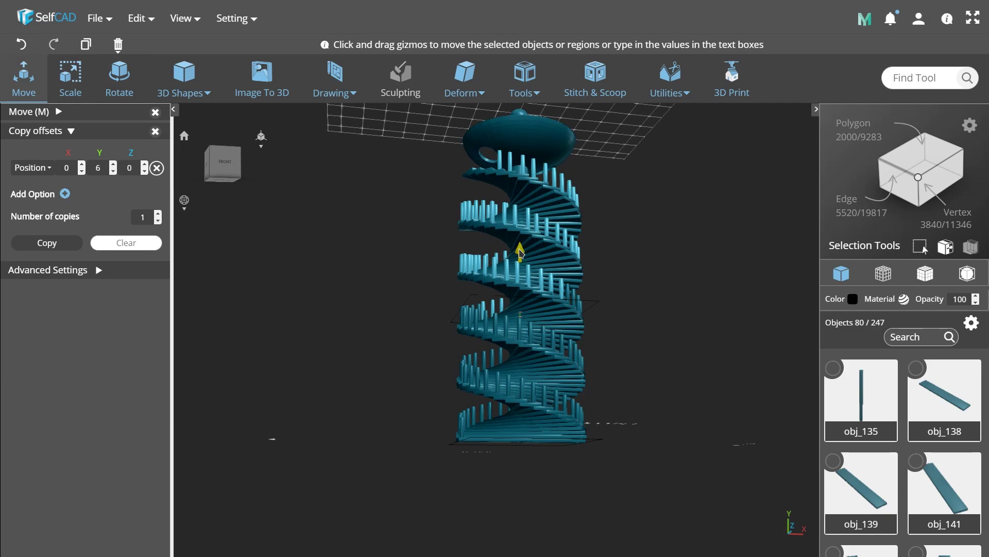
pyautogui.moveTo(663, 277)
pyautogui.mouseDown()
pyautogui.moveTo(647, 287)
pyautogui.moveTo(649, 303)
pyautogui.moveTo(663, 294)
pyautogui.moveTo(763, 295)
pyautogui.moveTo(732, 289)
pyautogui.moveTo(675, 243)
pyautogui.moveTo(658, 248)
pyautogui.moveTo(668, 257)
pyautogui.mouseUp()
# Step: Clear the selection and pick six railing posts on the top steps near the bowl
pyautogui.click(668, 258)
pyautogui.scroll(3, 662, 254)
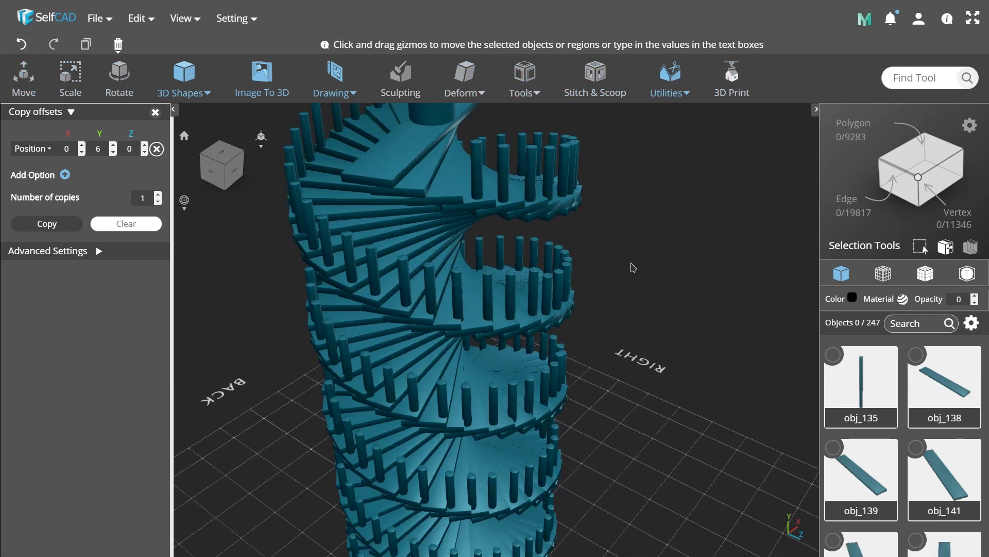
pyautogui.scroll(2, 630, 270)
pyautogui.moveTo(695, 321)
pyautogui.mouseDown()
pyautogui.moveTo(695, 314)
pyautogui.moveTo(677, 321)
pyautogui.mouseUp()
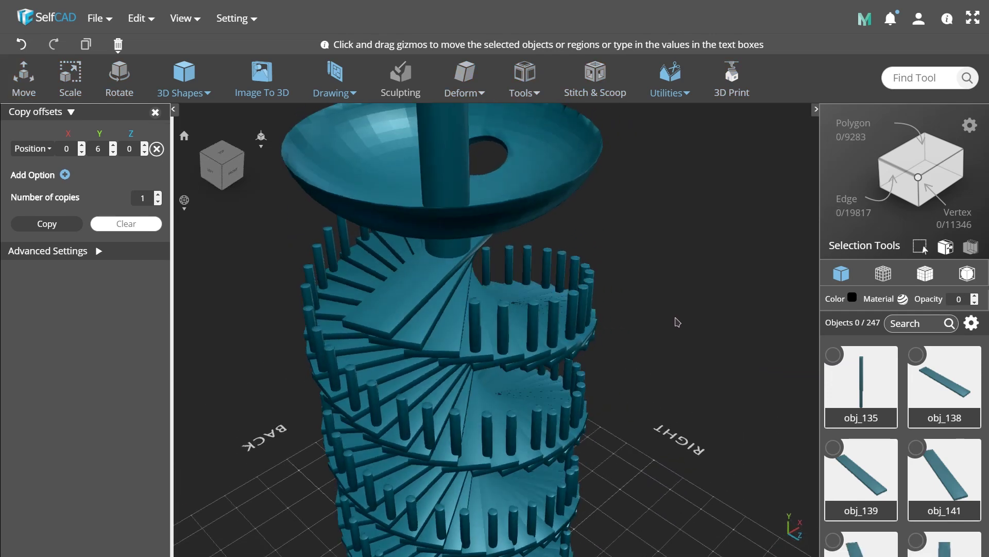
pyautogui.click(533, 321)
pyautogui.click(475, 324)
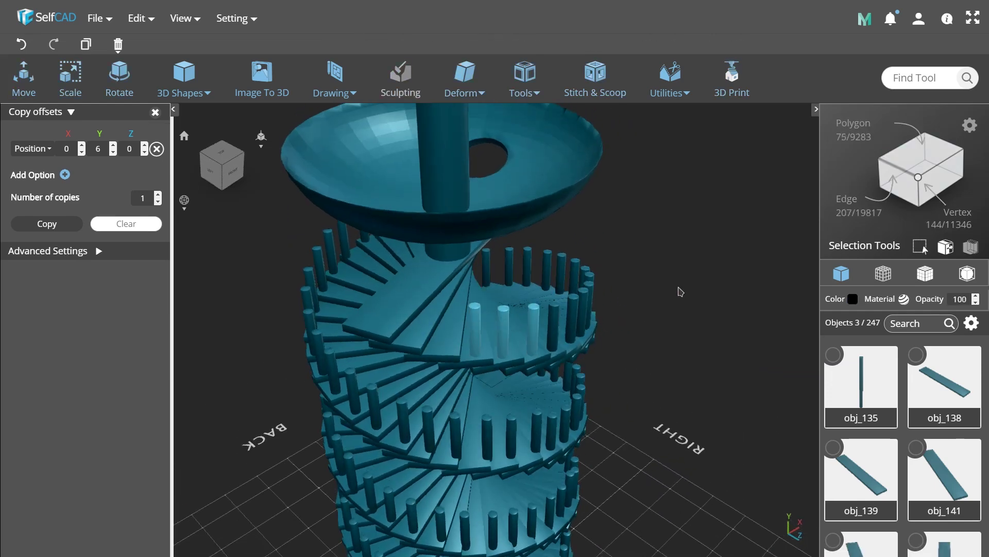
pyautogui.moveTo(679, 291)
pyautogui.mouseDown()
pyautogui.moveTo(629, 309)
pyautogui.moveTo(663, 323)
pyautogui.moveTo(473, 322)
pyautogui.moveTo(577, 329)
pyautogui.moveTo(494, 332)
pyautogui.mouseUp()
pyautogui.click(493, 331)
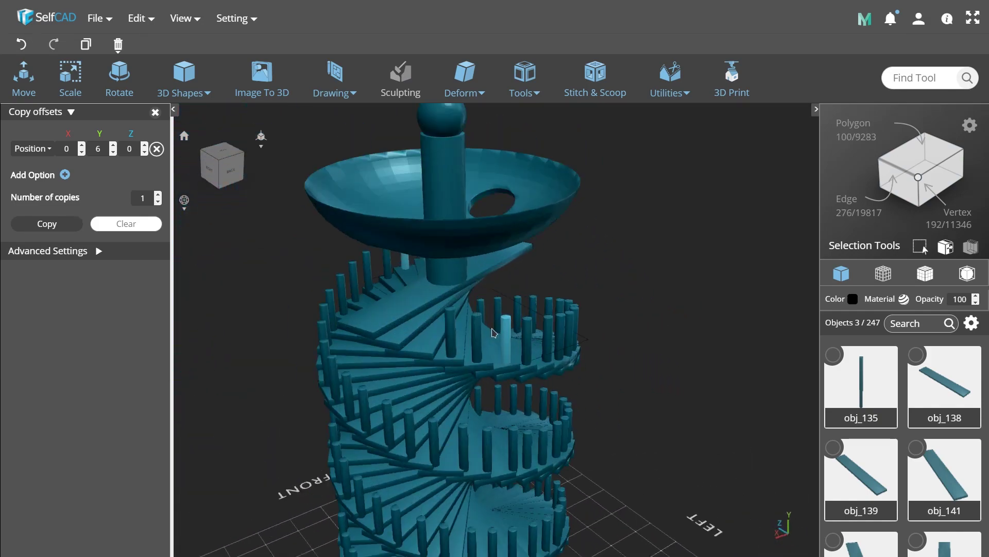
pyautogui.click(474, 335)
pyautogui.click(452, 329)
# Step: Copy the six posts and rotate the copies around the central pole
pyautogui.click(46, 223)
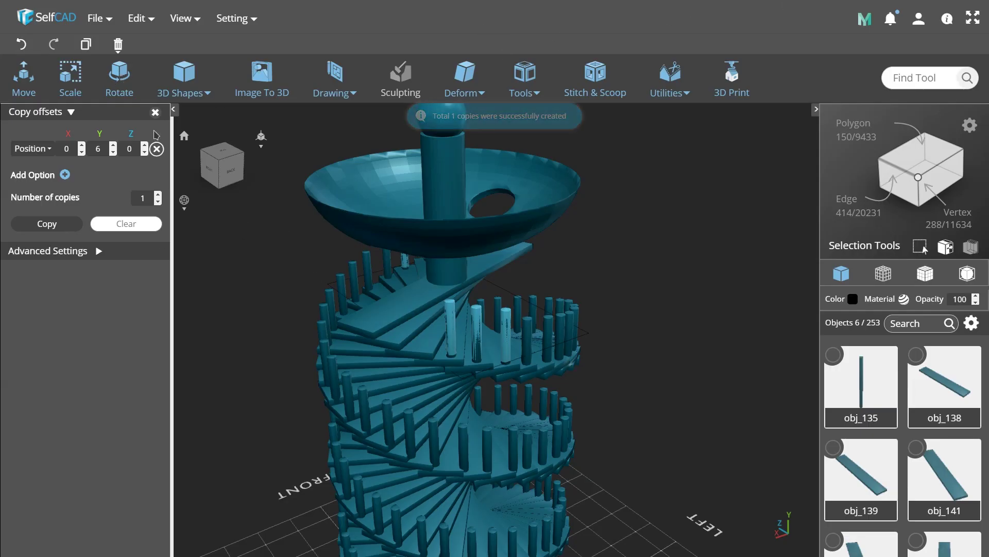
pyautogui.press('r')
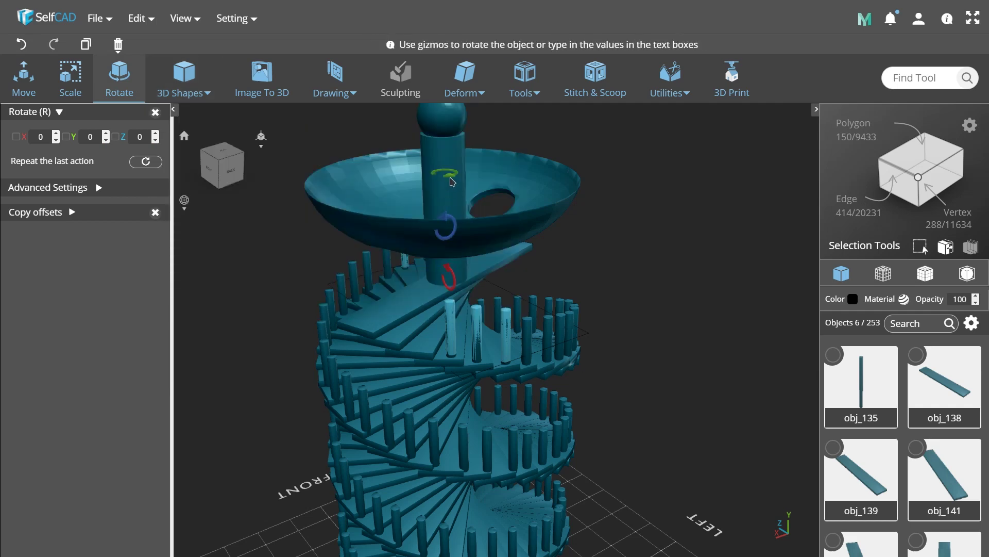
pyautogui.moveTo(324, 181); pyautogui.dragTo(345, 137)
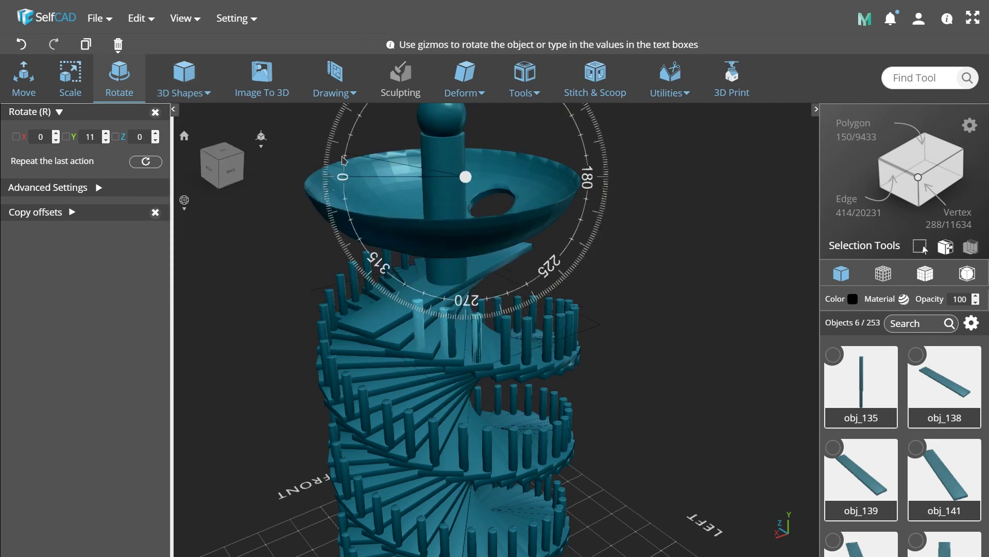
pyautogui.moveTo(346, 137); pyautogui.dragTo(332, 160)
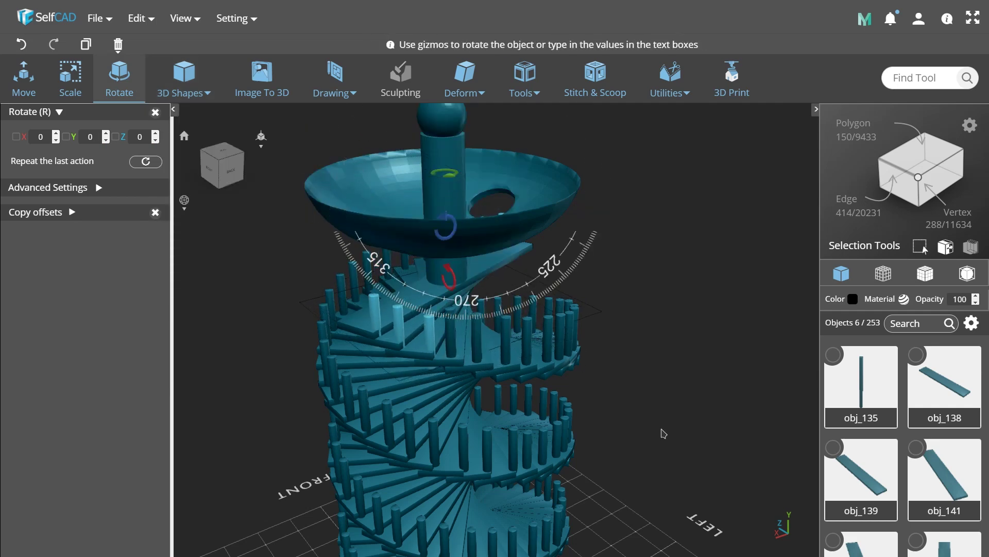
pyautogui.moveTo(661, 392); pyautogui.dragTo(675, 406)
pyautogui.moveTo(518, 260)
pyautogui.mouseDown()
pyautogui.moveTo(420, 189)
pyautogui.moveTo(362, 258)
pyautogui.mouseUp()
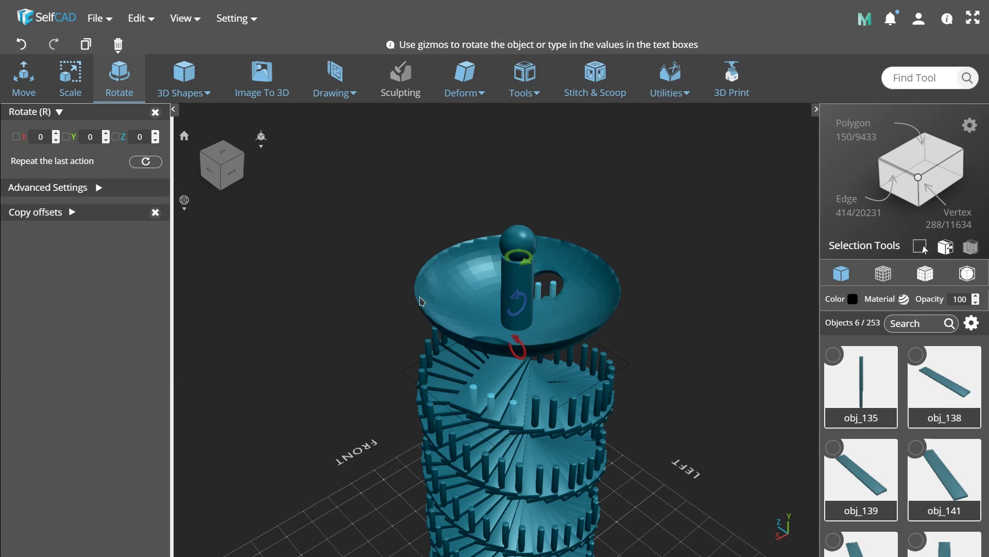
# Step: Raise the six copied posts to Y 484 so they sit beneath the bowl
pyautogui.click(24, 77)
pyautogui.moveTo(662, 393)
pyautogui.mouseDown()
pyautogui.moveTo(672, 367)
pyautogui.moveTo(556, 223)
pyautogui.mouseUp()
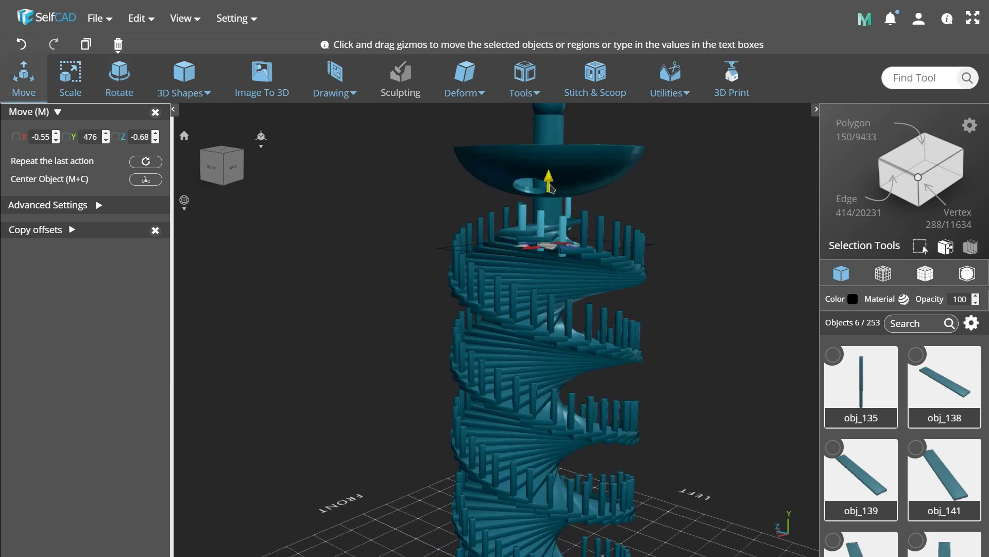
pyautogui.moveTo(551, 188); pyautogui.dragTo(552, 183)
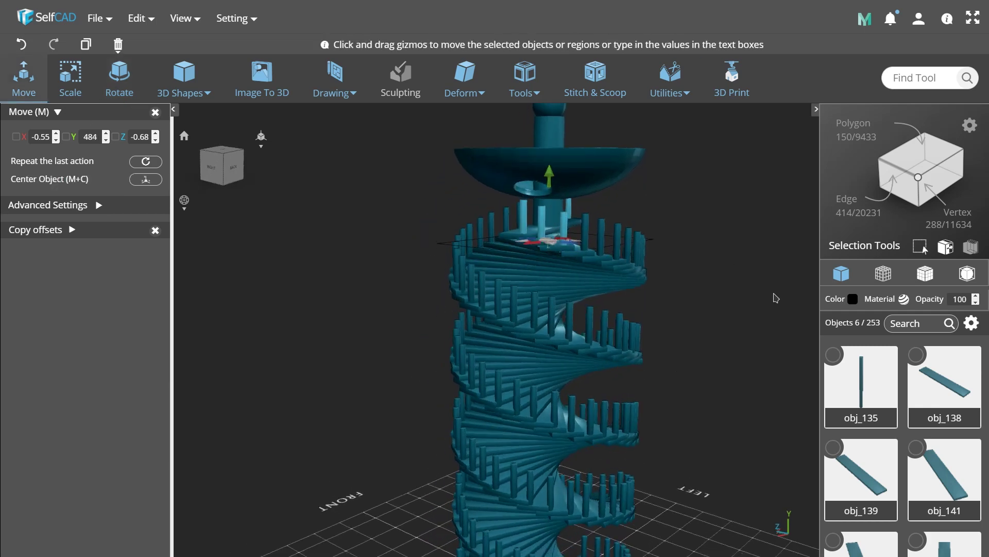
pyautogui.moveTo(773, 291); pyautogui.dragTo(777, 324)
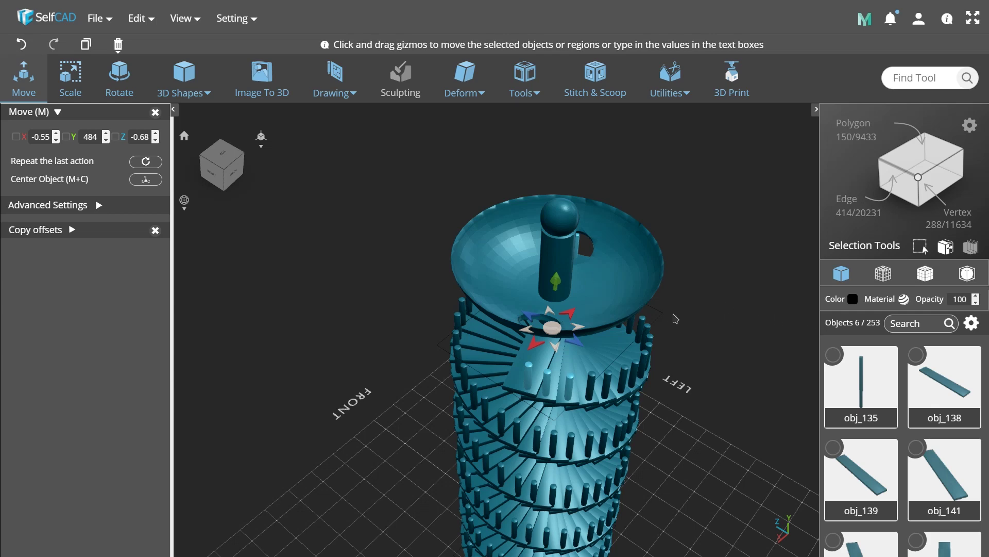
# Step: Deselect the posts by clicking empty space and pressing Esc
pyautogui.moveTo(675, 316)
pyautogui.mouseDown()
pyautogui.moveTo(751, 343)
pyautogui.moveTo(552, 281)
pyautogui.moveTo(676, 324)
pyautogui.mouseUp()
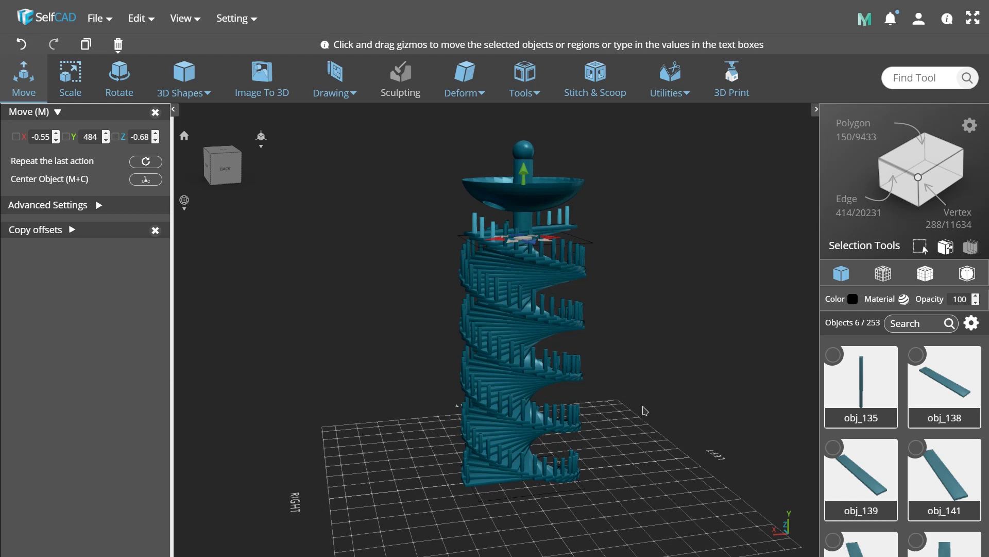
pyautogui.moveTo(610, 360)
pyautogui.mouseDown()
pyautogui.moveTo(680, 382)
pyautogui.moveTo(434, 456)
pyautogui.mouseUp()
pyautogui.press('Escape')
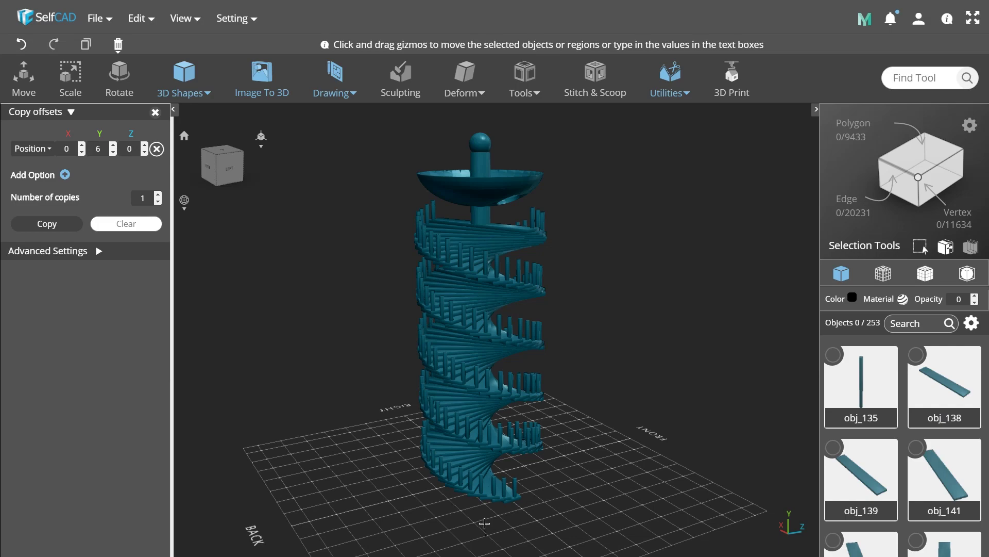
# Step: Box-select the staircase from several angles until about 206 parts are selected
pyautogui.moveTo(550, 534); pyautogui.dragTo(376, 138)
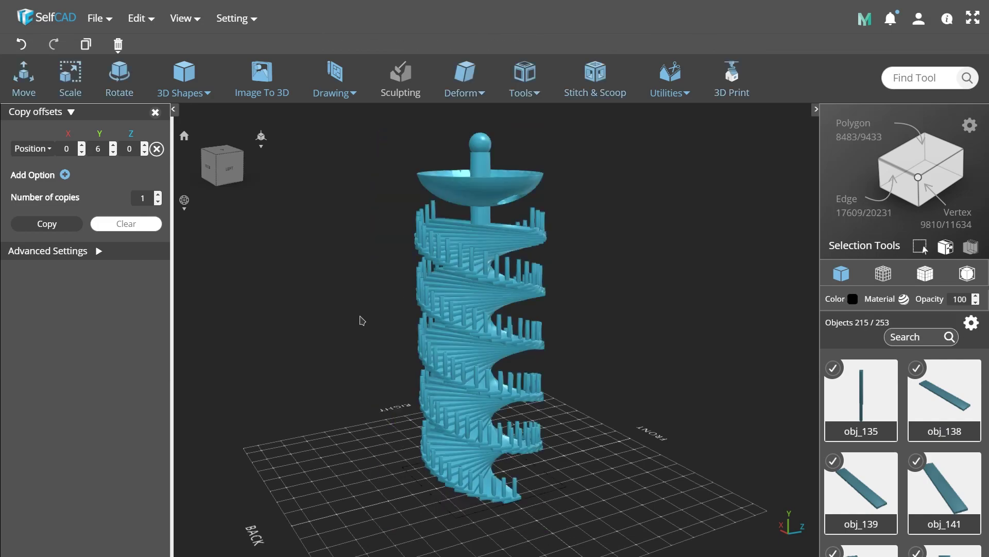
pyautogui.moveTo(362, 321)
pyautogui.mouseDown()
pyautogui.moveTo(678, 329)
pyautogui.moveTo(680, 454)
pyautogui.mouseUp()
pyautogui.moveTo(601, 504); pyautogui.dragTo(444, 114)
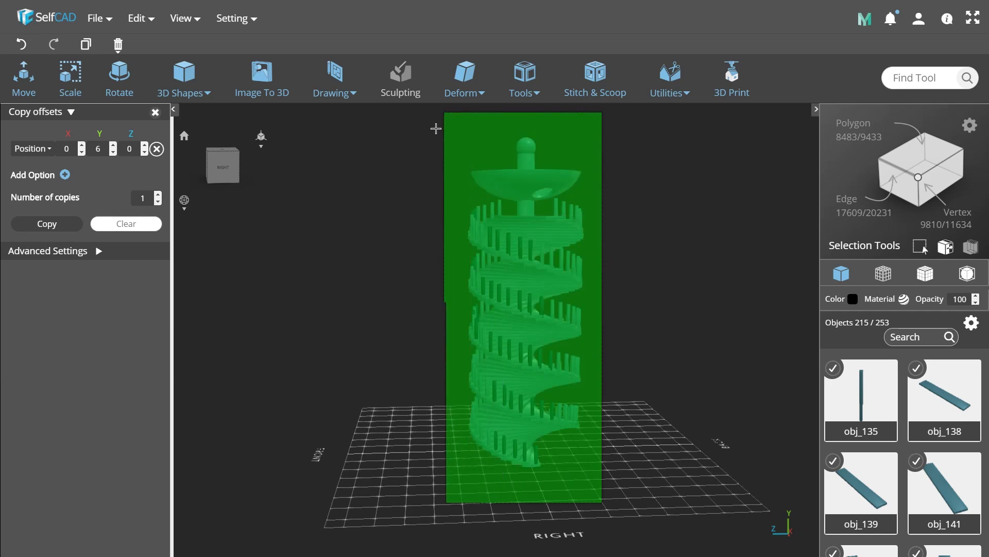
pyautogui.moveTo(541, 351); pyautogui.dragTo(620, 367)
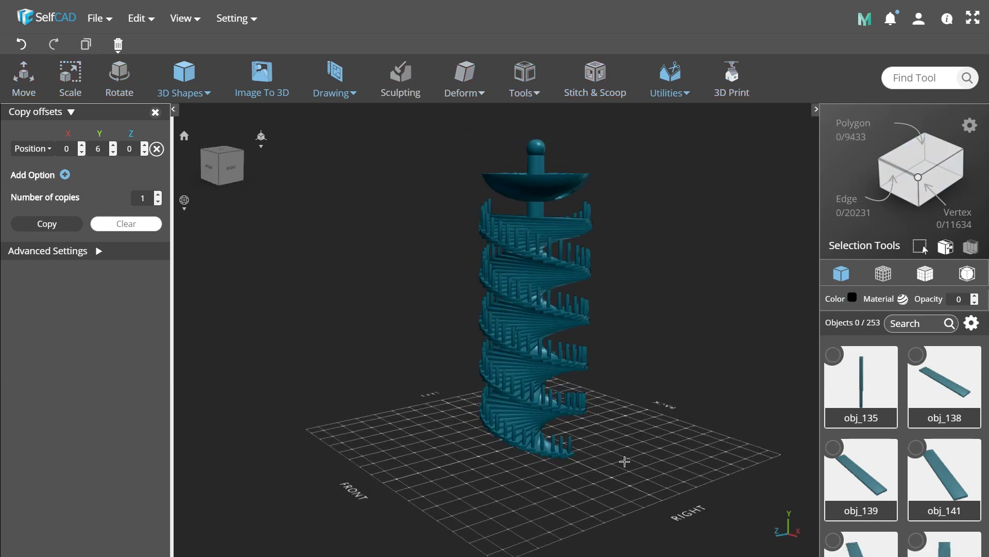
pyautogui.moveTo(643, 479); pyautogui.dragTo(426, 121)
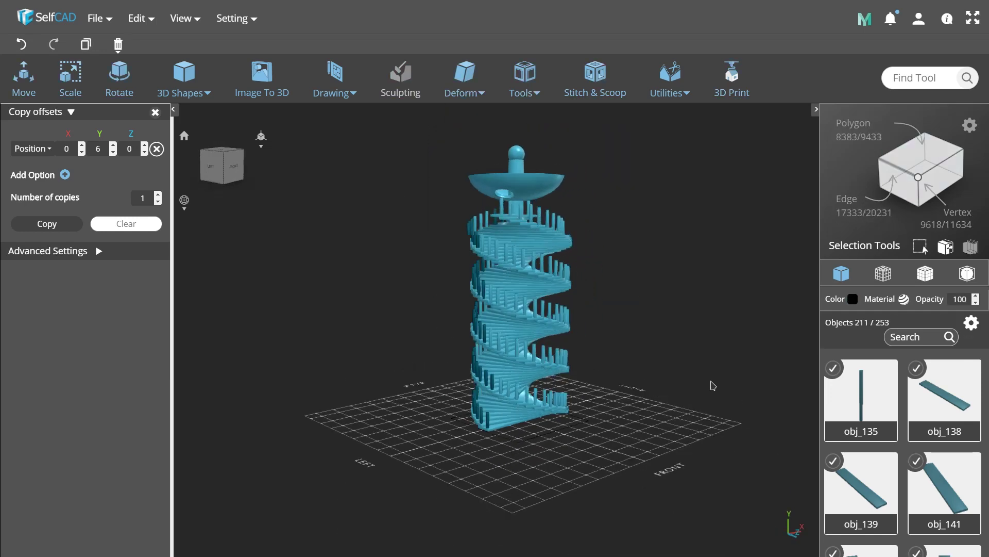
pyautogui.moveTo(432, 396); pyautogui.dragTo(706, 446)
pyautogui.moveTo(571, 451)
pyautogui.mouseDown()
pyautogui.moveTo(430, 197)
pyautogui.moveTo(430, 374)
pyautogui.mouseUp()
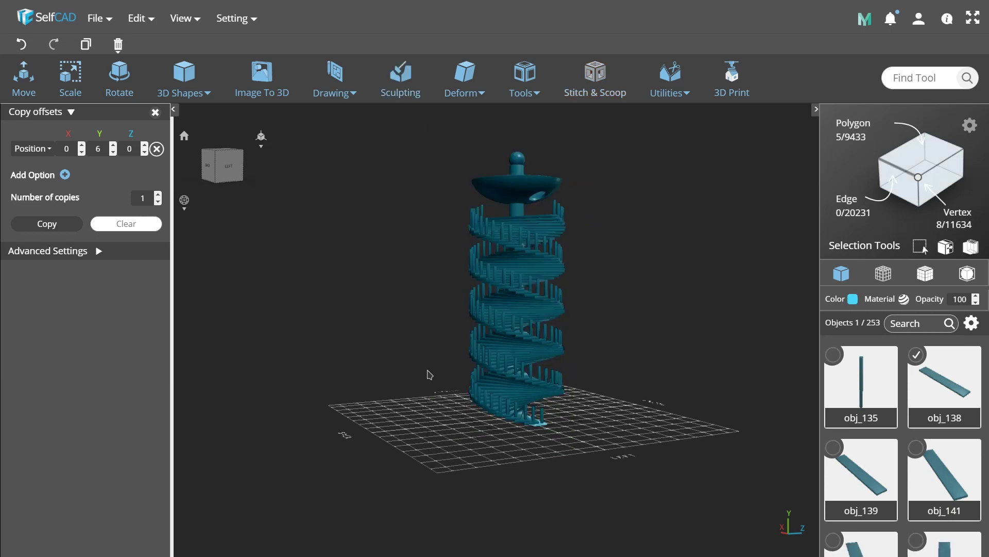
pyautogui.click(432, 425)
pyautogui.moveTo(645, 450); pyautogui.dragTo(416, 132)
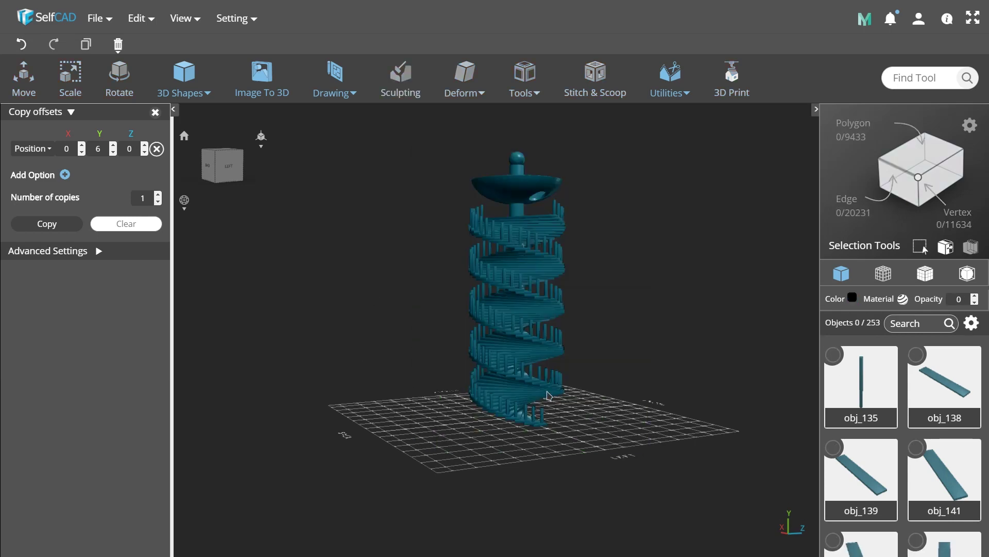
# Step: Zoom in on the top and add the dark posts near the bowl and under the top landing
pyautogui.scroll(3, 513, 283)
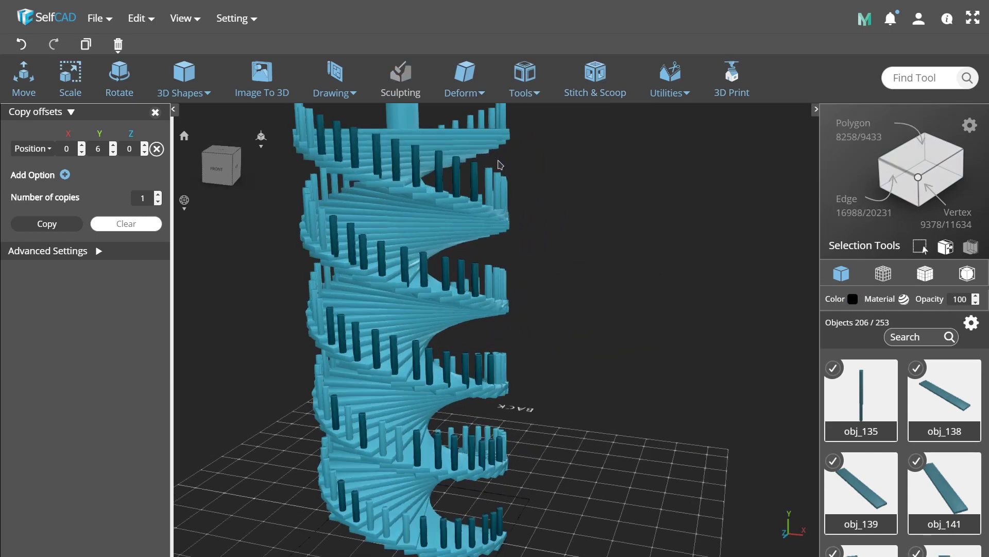
pyautogui.moveTo(619, 287); pyautogui.dragTo(632, 304, button='right')
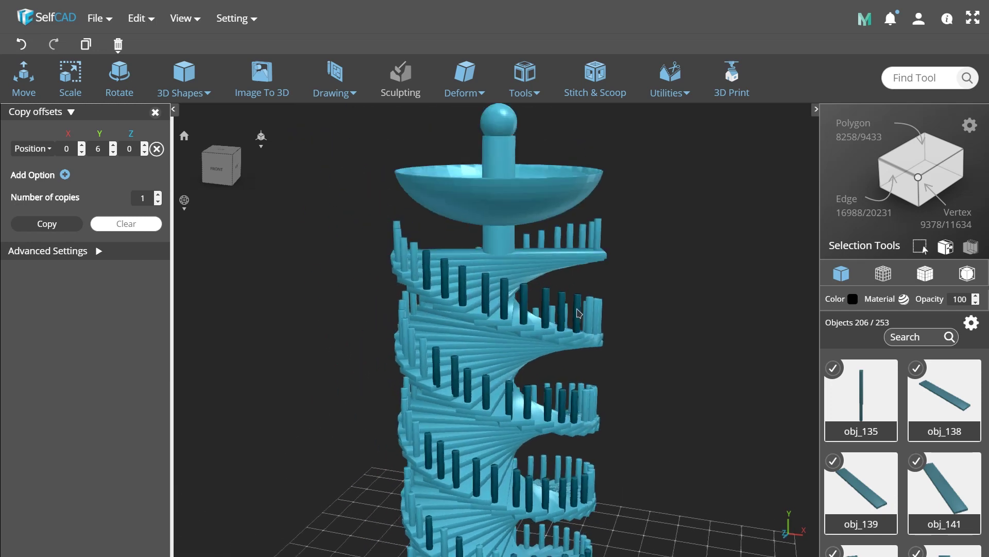
pyautogui.click(578, 312)
pyautogui.click(548, 310)
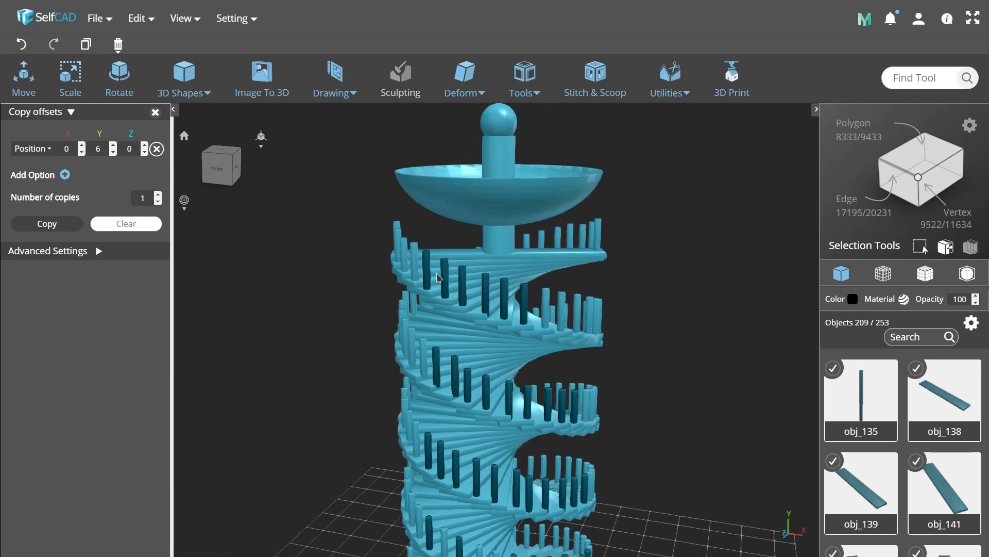
pyautogui.click(436, 274)
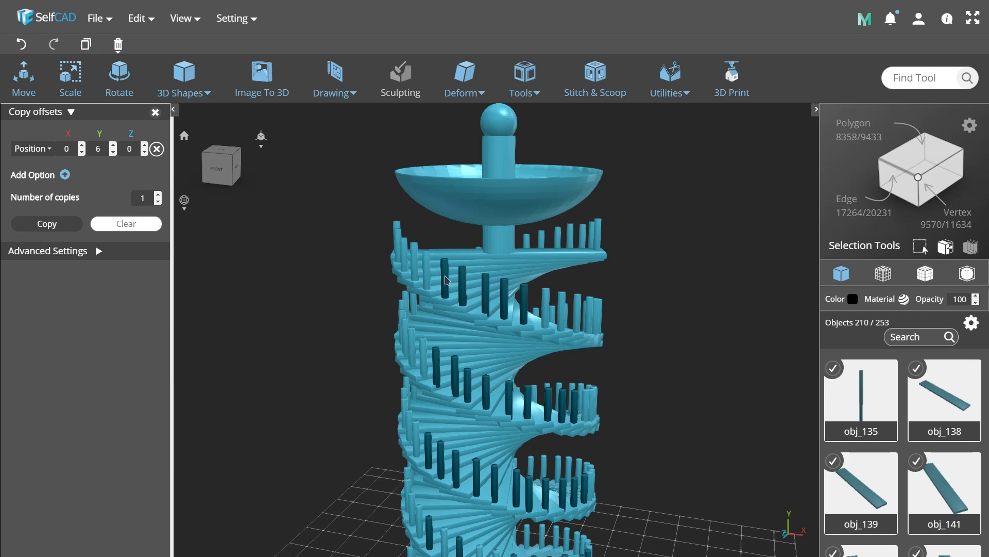
pyautogui.click(446, 281)
pyautogui.click(464, 286)
pyautogui.click(487, 294)
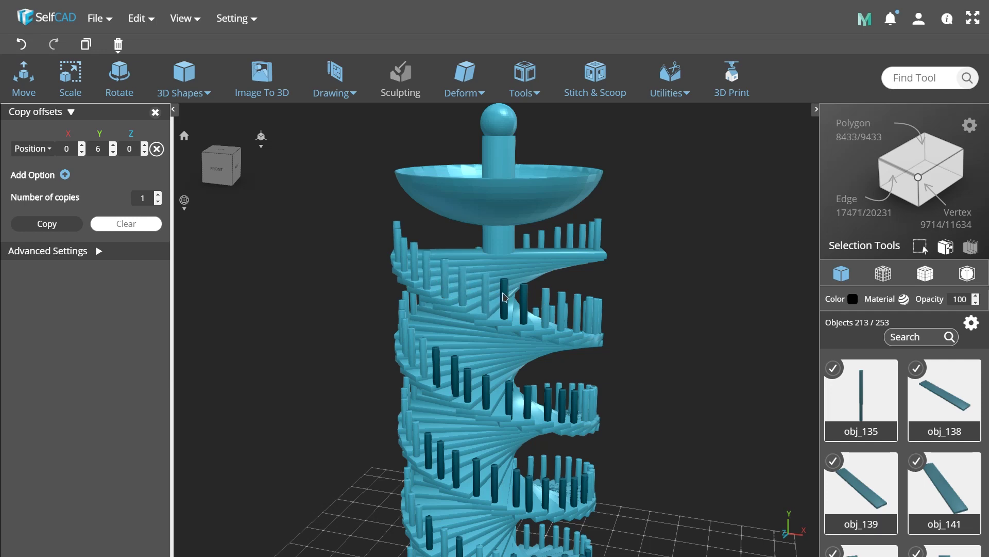
pyautogui.click(503, 297)
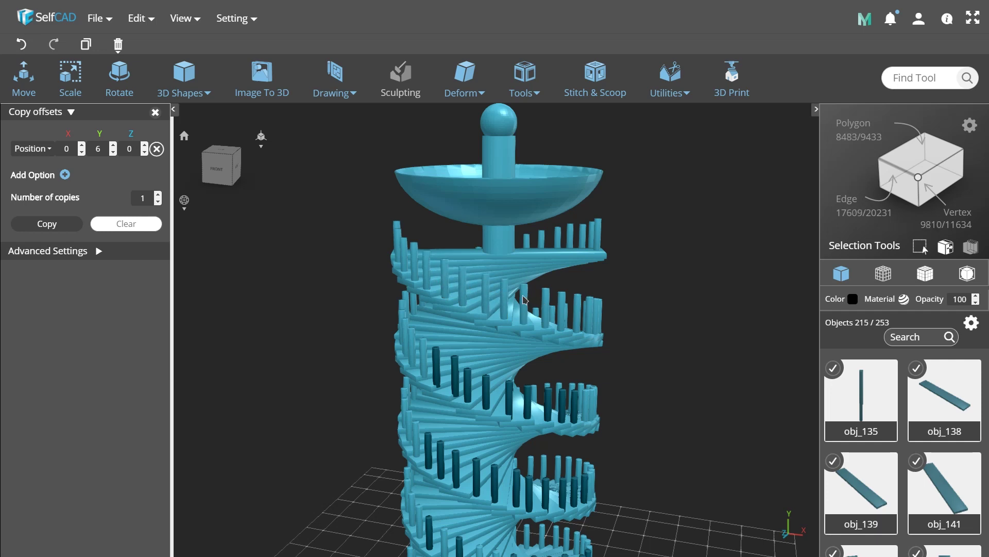
# Step: Add the dark posts on the middle flight and right side to the selection
pyautogui.click(436, 360)
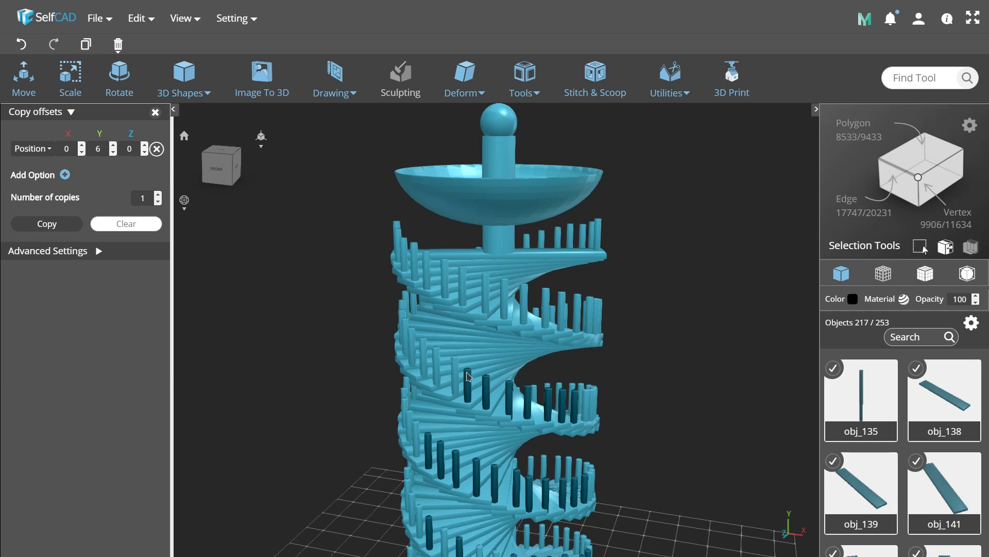
pyautogui.click(468, 376)
pyautogui.click(510, 396)
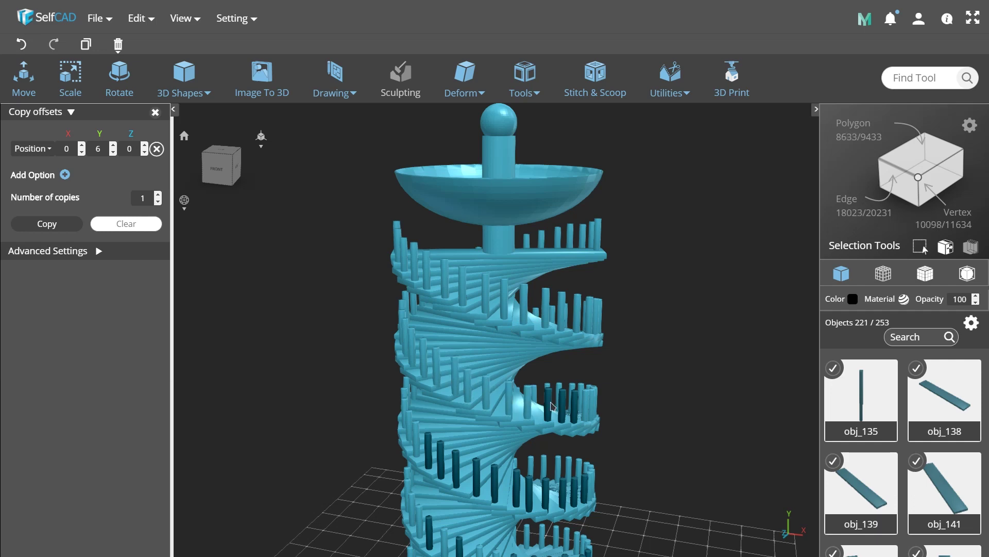
pyautogui.click(549, 406)
pyautogui.click(576, 410)
# Step: Add the remaining dark posts along the lower stairs to the selection
pyautogui.moveTo(652, 420); pyautogui.dragTo(501, 338, button='middle')
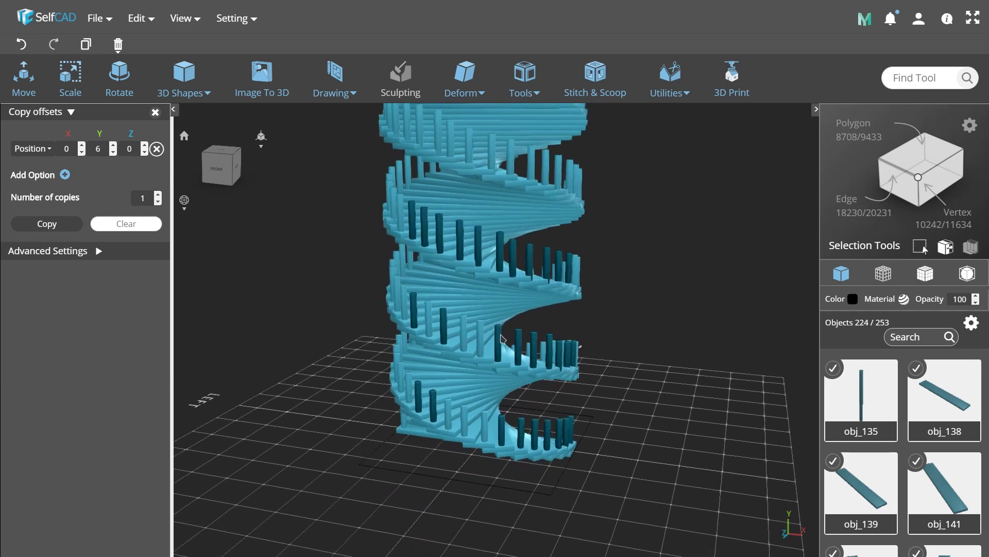
pyautogui.click(414, 311)
pyautogui.click(444, 326)
pyautogui.click(419, 395)
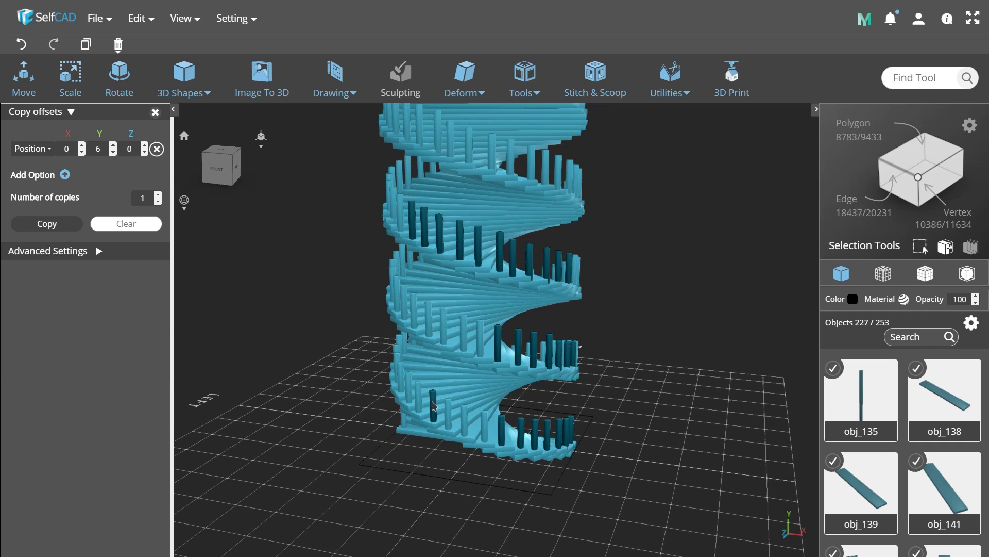
pyautogui.moveTo(593, 420)
pyautogui.mouseDown(button='middle')
pyautogui.moveTo(626, 429)
pyautogui.moveTo(529, 372)
pyautogui.mouseUp(button='middle')
pyautogui.click(526, 370)
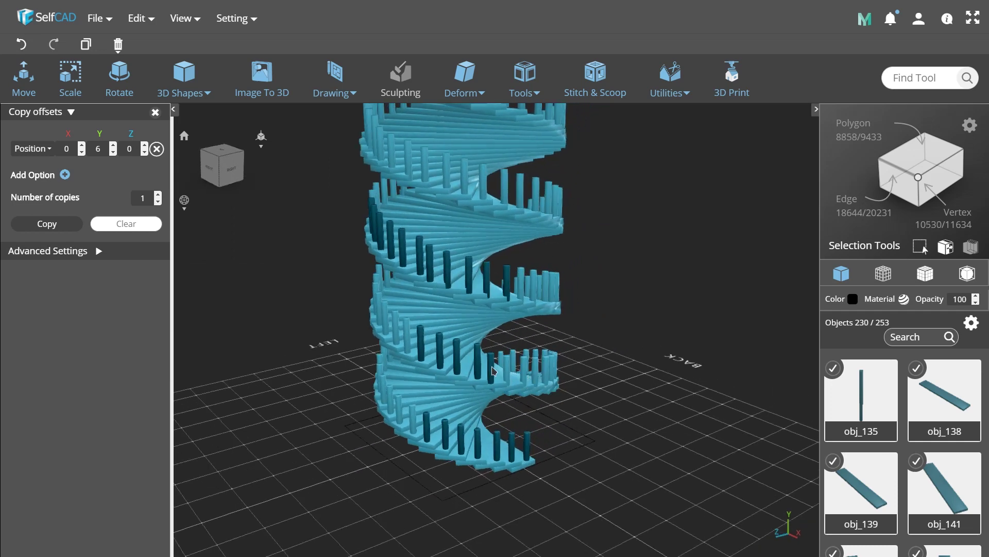
pyautogui.click(494, 367)
pyautogui.click(478, 361)
pyautogui.click(443, 350)
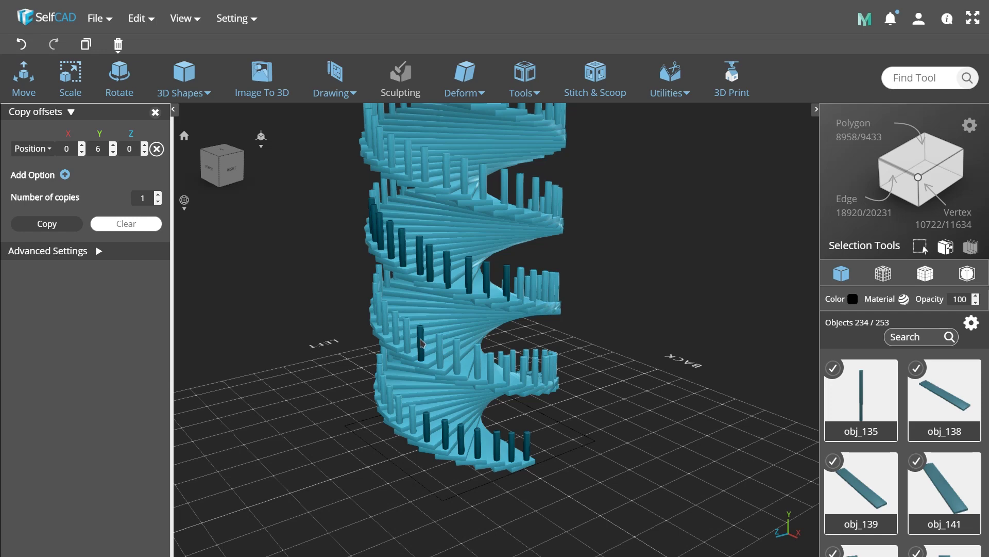
pyautogui.click(421, 342)
# Step: Add the upper-flight and bottom posts until all 253 parts are selected
pyautogui.click(373, 219)
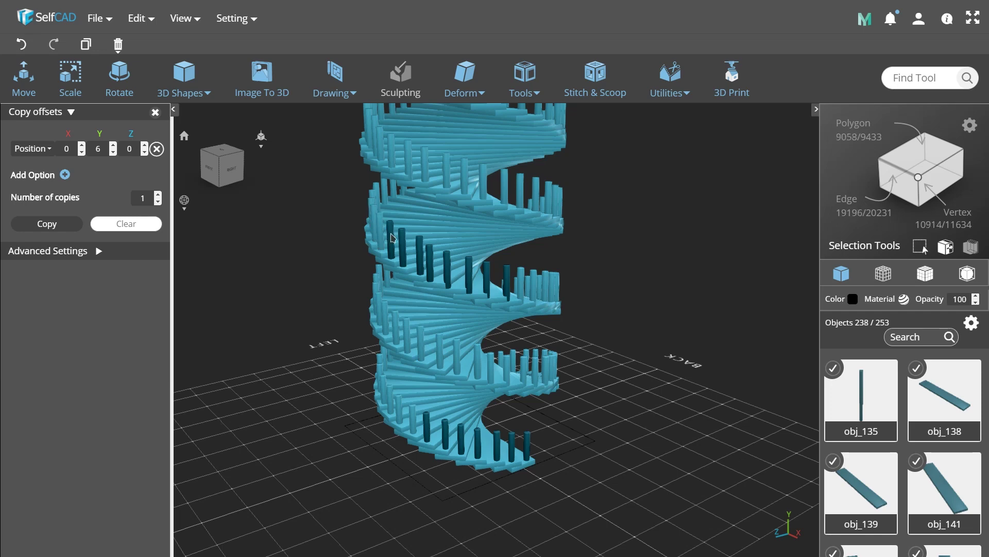
pyautogui.click(392, 240)
pyautogui.click(420, 258)
pyautogui.click(448, 269)
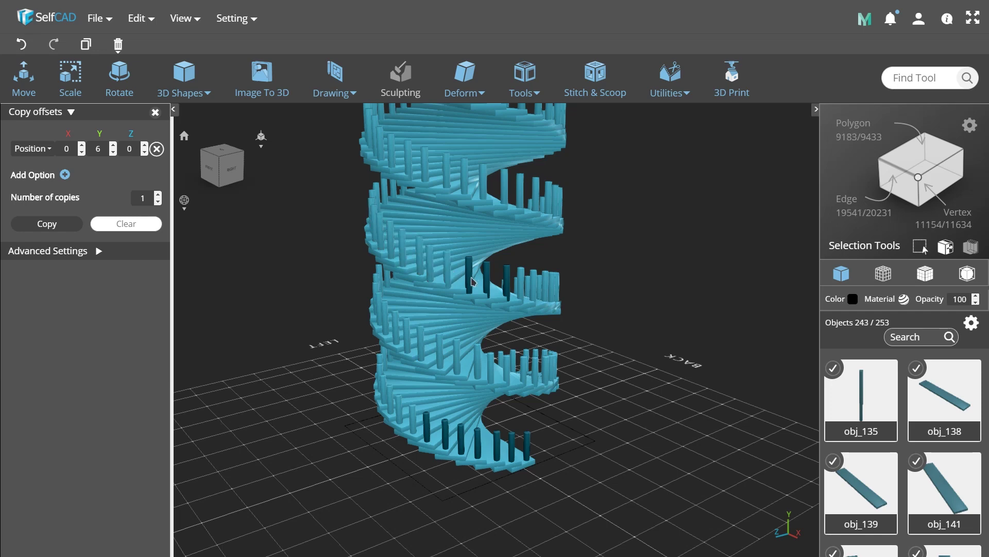
pyautogui.click(489, 280)
pyautogui.click(428, 426)
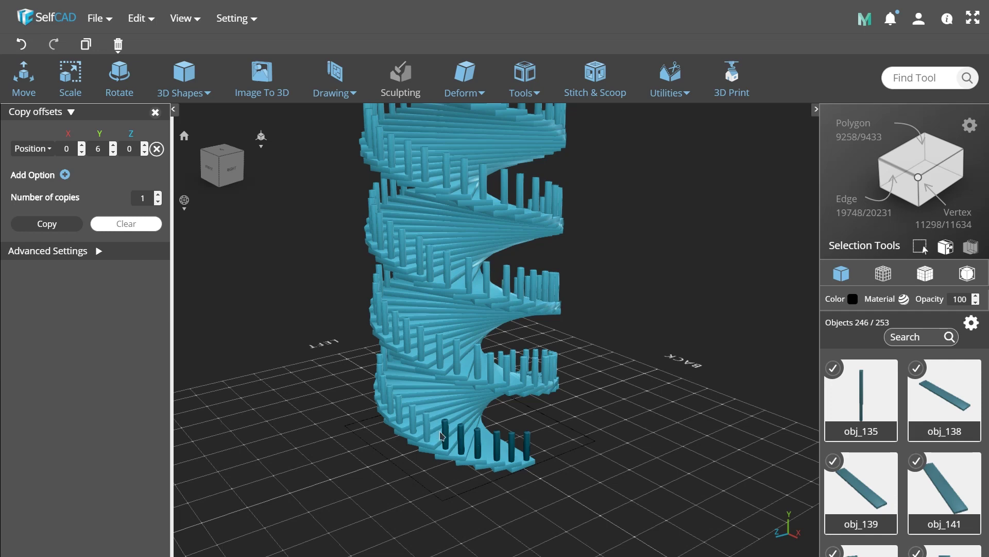
pyautogui.click(446, 437)
pyautogui.click(461, 439)
pyautogui.click(497, 444)
pyautogui.click(512, 444)
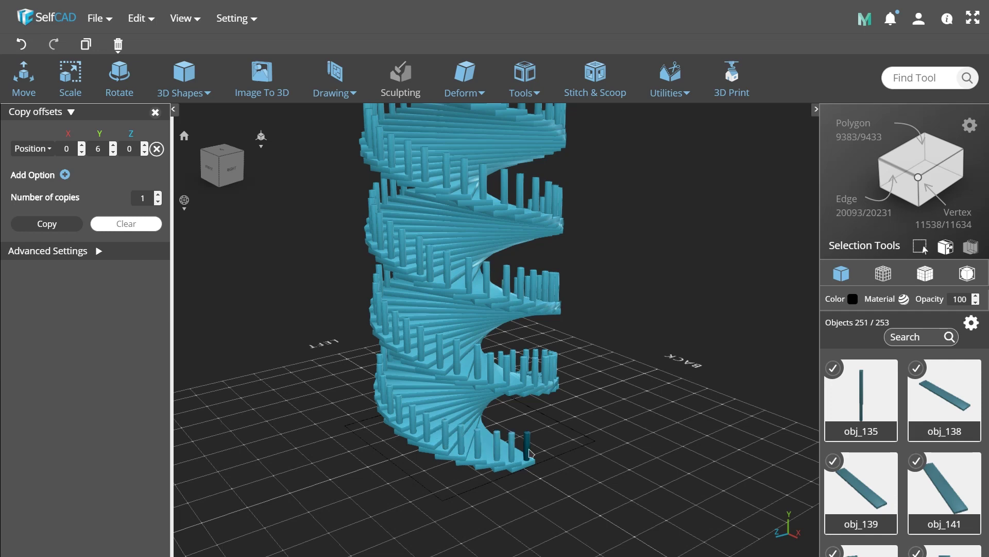
pyautogui.scroll(-5, 554, 415)
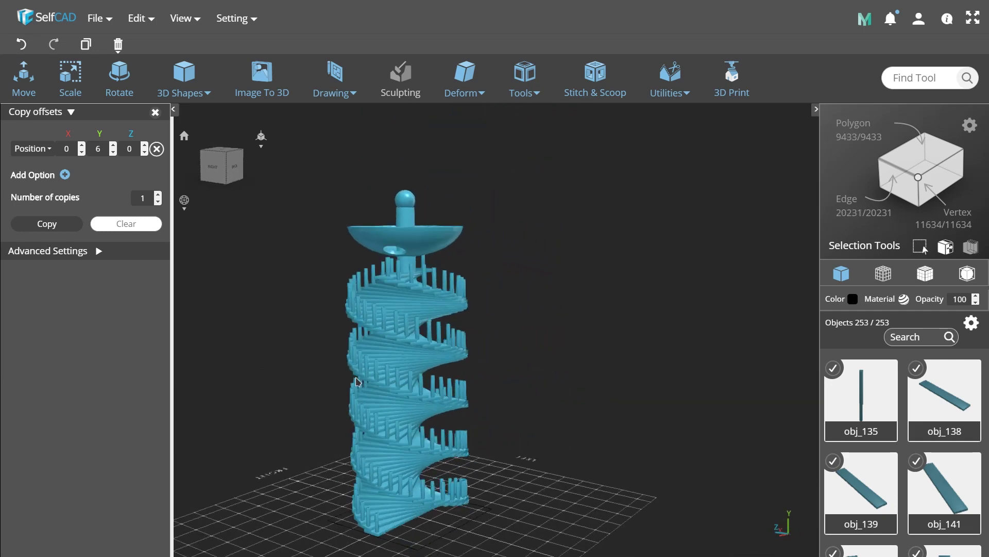
pyautogui.moveTo(554, 416)
pyautogui.mouseDown(button='right')
pyautogui.moveTo(475, 392)
pyautogui.moveTo(729, 385)
pyautogui.moveTo(579, 369)
pyautogui.moveTo(449, 401)
pyautogui.moveTo(391, 330)
pyautogui.mouseUp(button='right')
# Step: Group the 253 staircase parts into group_5 and raise the group to Y 71
pyautogui.click(140, 18)
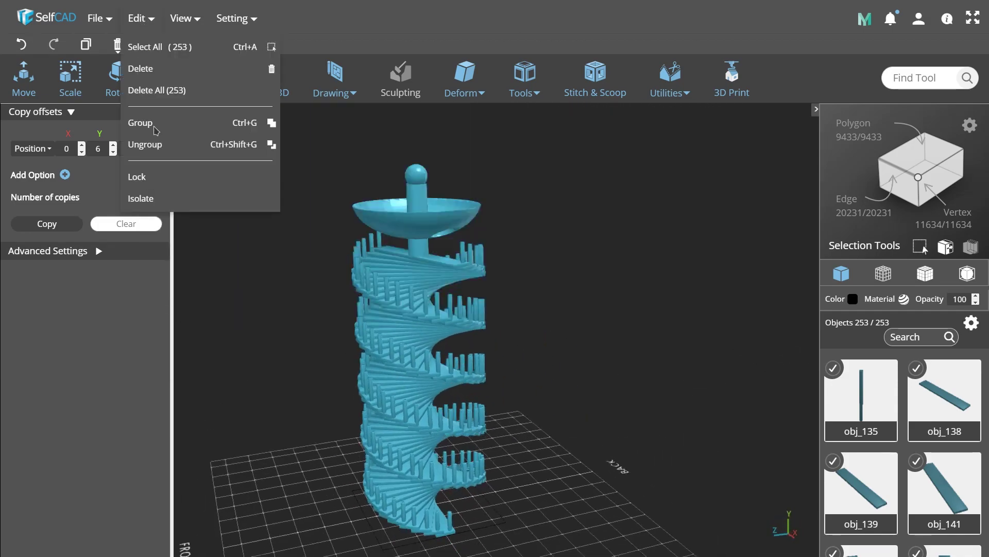
pyautogui.click(141, 122)
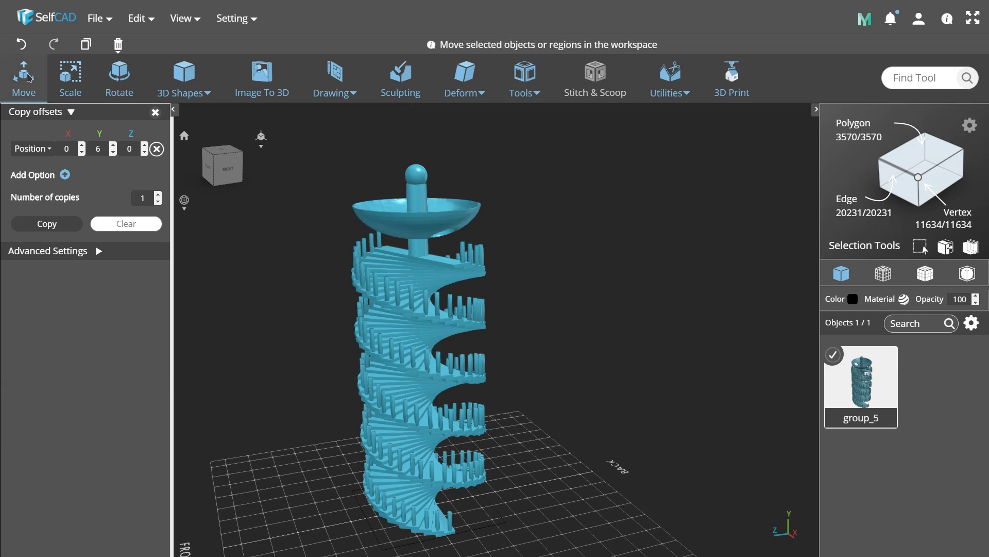
pyautogui.click(29, 77)
pyautogui.moveTo(563, 382); pyautogui.dragTo(566, 369)
pyautogui.moveTo(431, 436)
pyautogui.mouseDown()
pyautogui.moveTo(433, 394)
pyautogui.moveTo(360, 361)
pyautogui.mouseUp()
# Step: Add a cylinder with 37 vertical segments to the scene
pyautogui.click(184, 83)
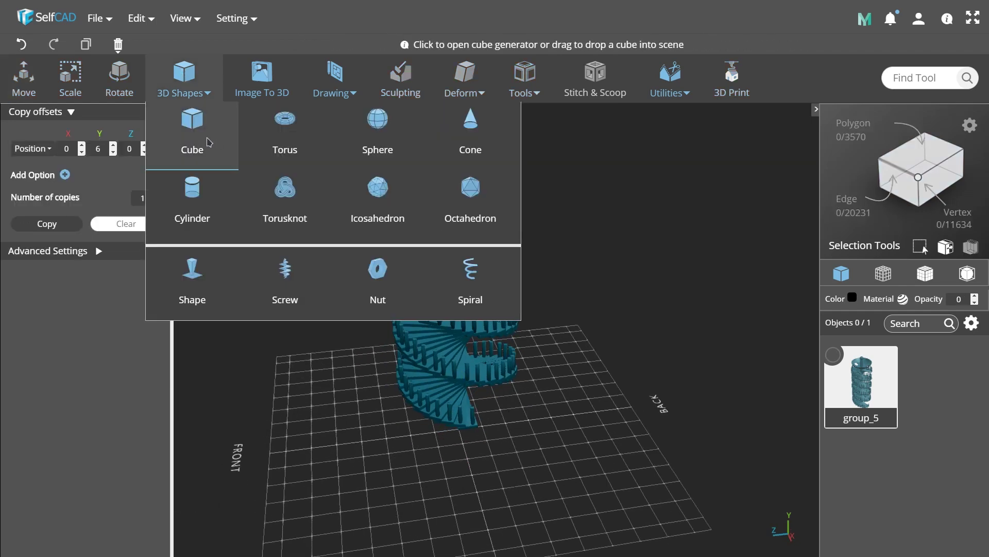
pyautogui.click(192, 195)
pyautogui.moveTo(100, 229); pyautogui.dragTo(98, 230)
pyautogui.click(134, 112)
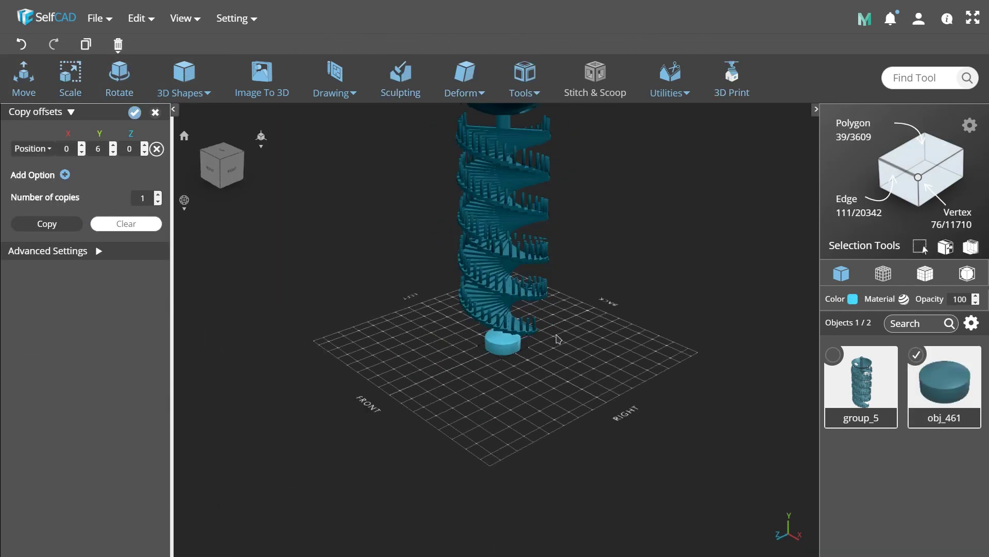
# Step: Scale the base cylinder to 332.7 × 93.29 × 332.4 around the staircase foot
pyautogui.click(70, 77)
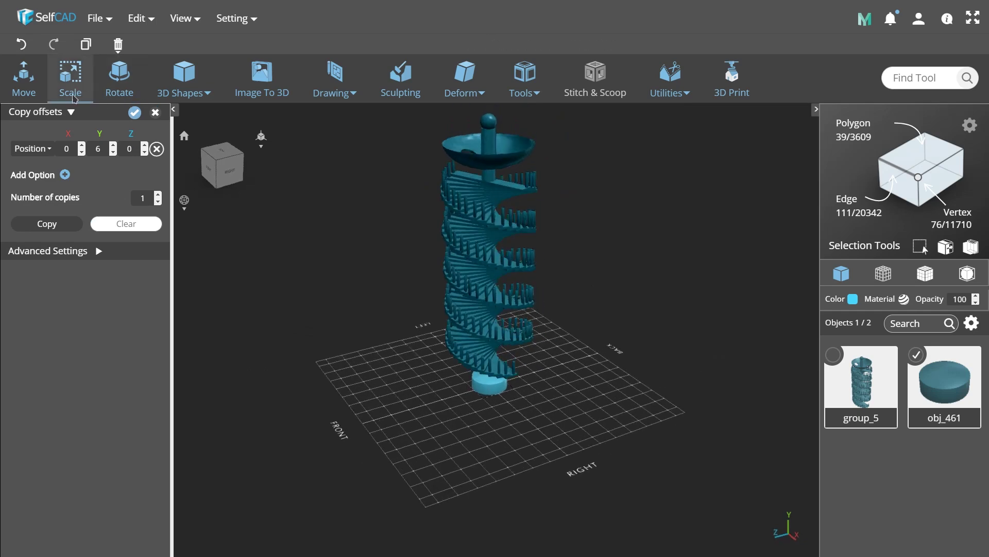
pyautogui.moveTo(493, 390)
pyautogui.mouseDown()
pyautogui.moveTo(489, 492)
pyautogui.moveTo(526, 378)
pyautogui.mouseUp()
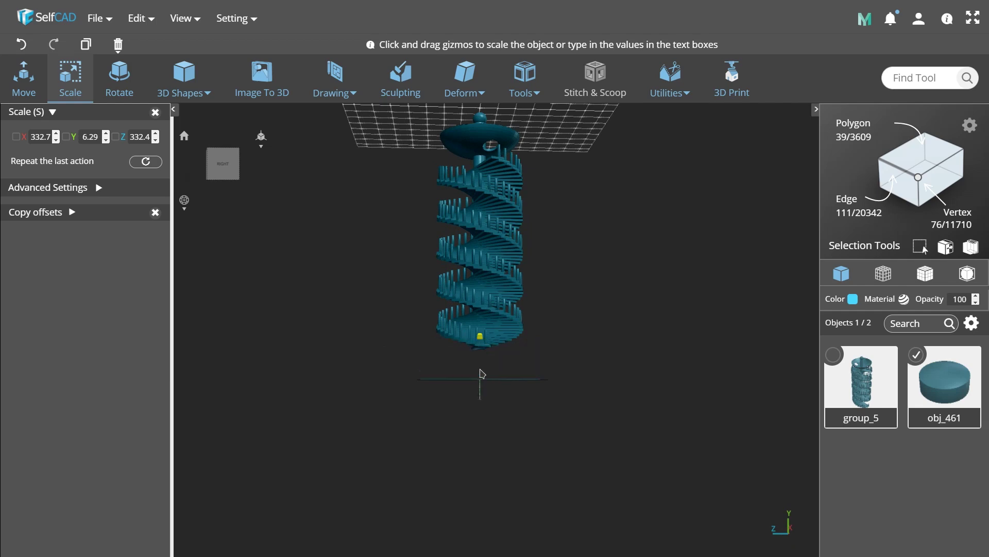
pyautogui.moveTo(477, 339)
pyautogui.mouseDown()
pyautogui.moveTo(568, 387)
pyautogui.moveTo(546, 412)
pyautogui.mouseUp()
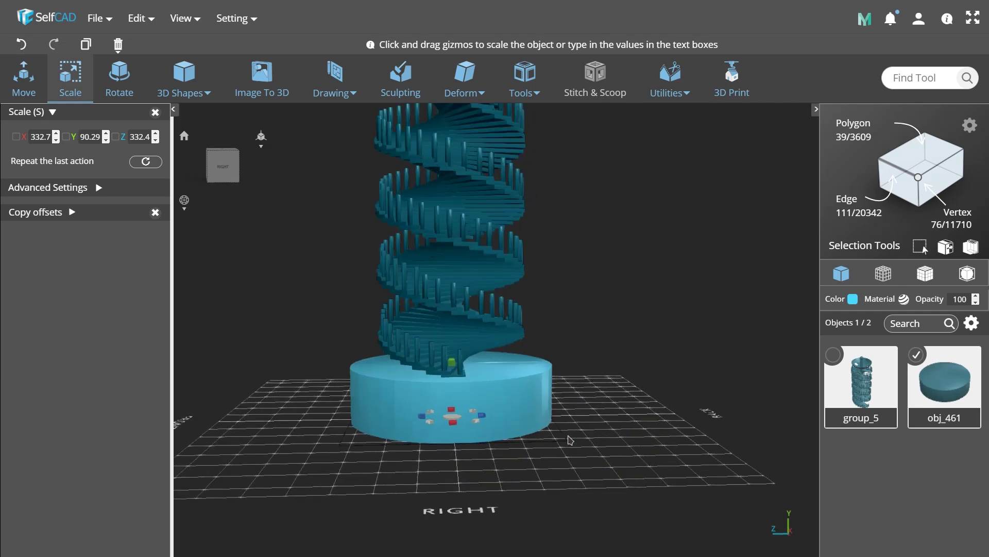
pyautogui.scroll(5, 417, 398)
pyautogui.moveTo(417, 398); pyautogui.dragTo(417, 402)
pyautogui.scroll(-5, 417, 402)
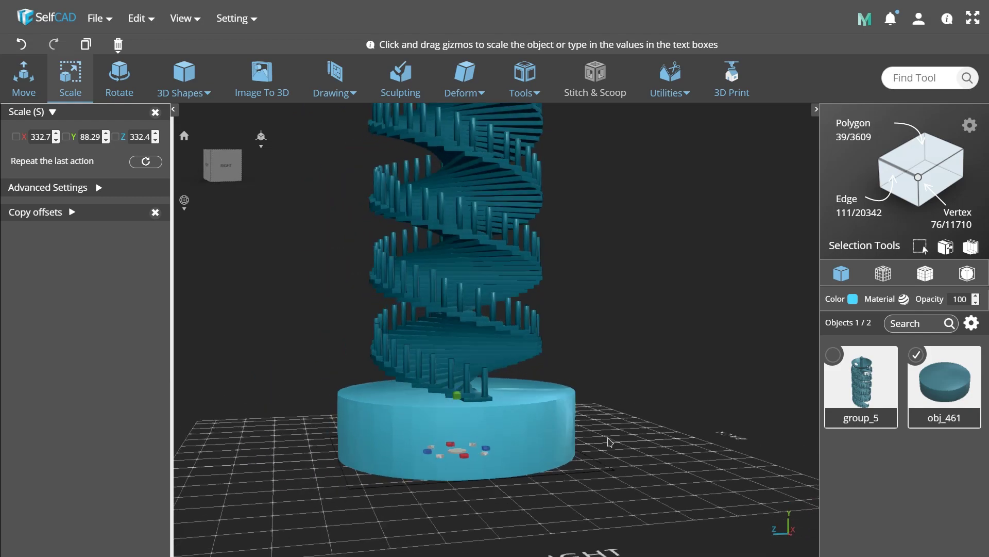
pyautogui.moveTo(436, 438); pyautogui.dragTo(587, 475)
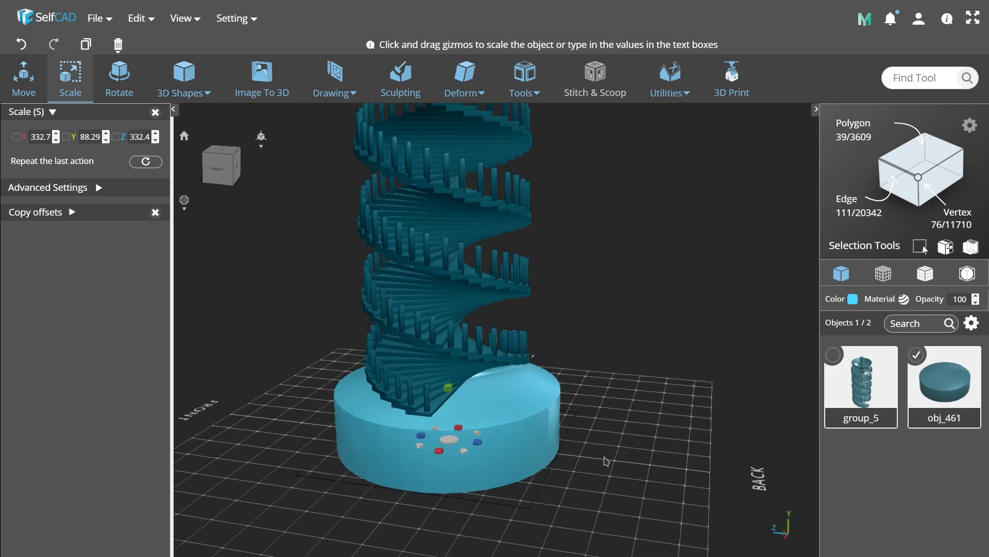
pyautogui.moveTo(450, 395); pyautogui.dragTo(448, 389)
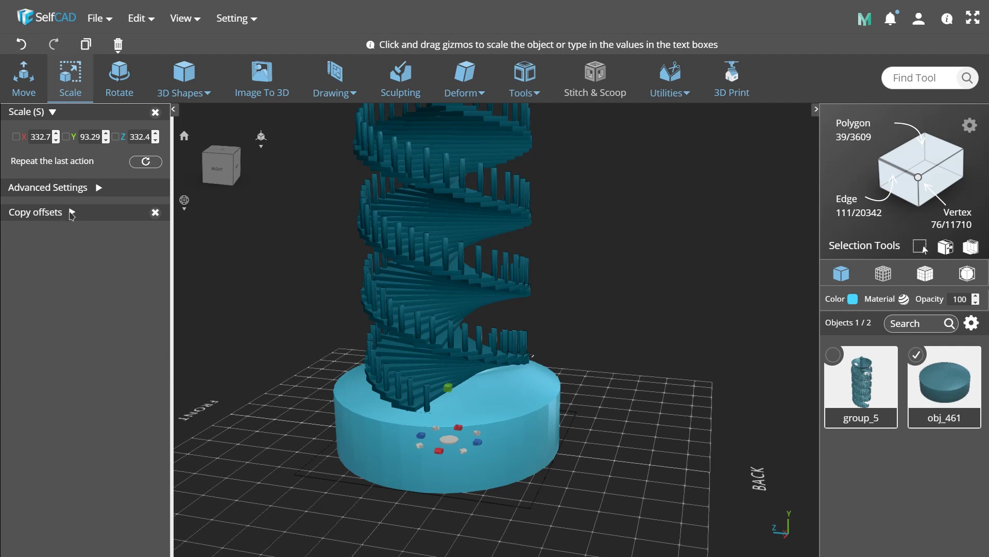
pyautogui.click(70, 212)
# Step: Duplicate the base cylinder with zero Y offset as obj_462, then select the original obj_461
pyautogui.doubleClick(106, 171)
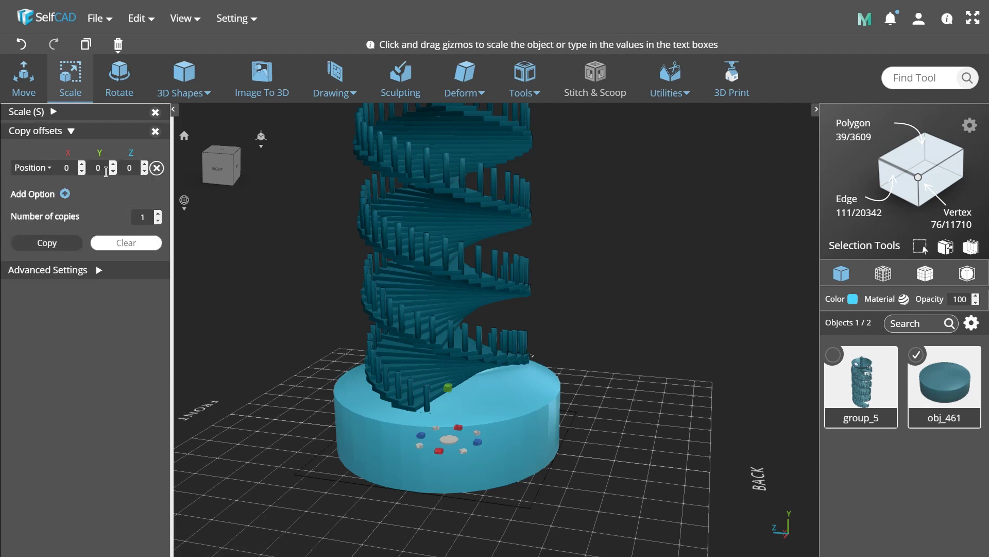
pyautogui.click(56, 246)
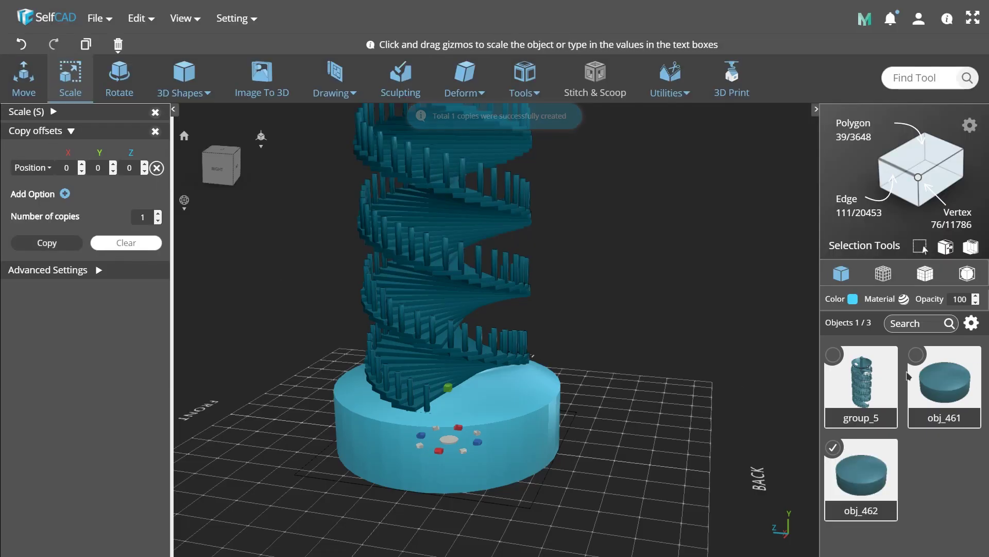
pyautogui.click(922, 377)
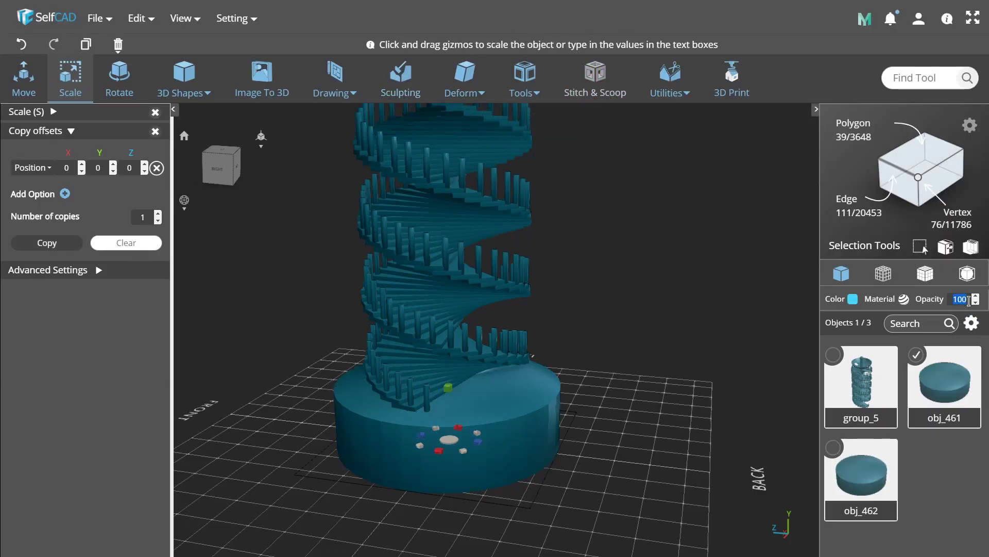
pyautogui.write('50')
# Step: Scale the copied cylinder obj_462 slightly larger from its centre
pyautogui.click(863, 466)
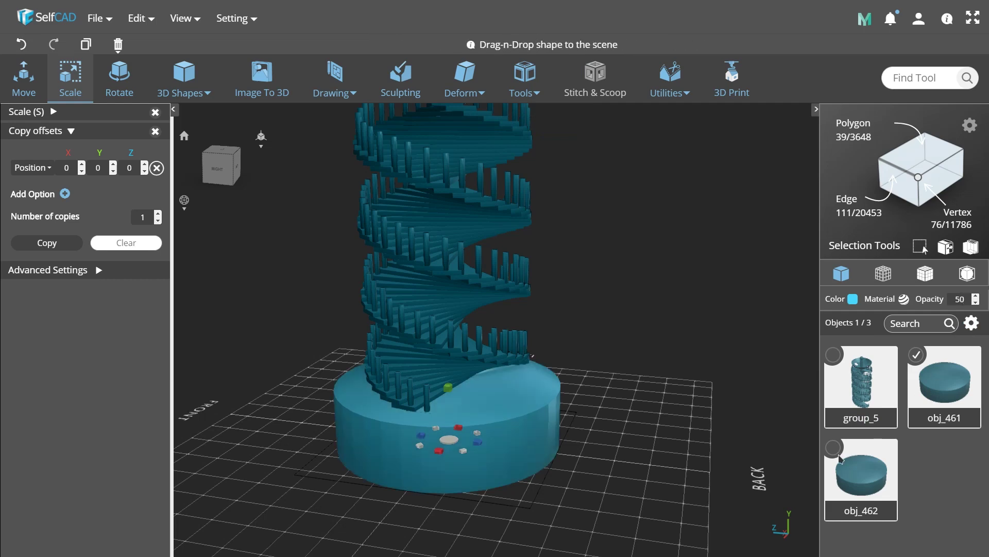
pyautogui.moveTo(458, 442); pyautogui.dragTo(430, 413)
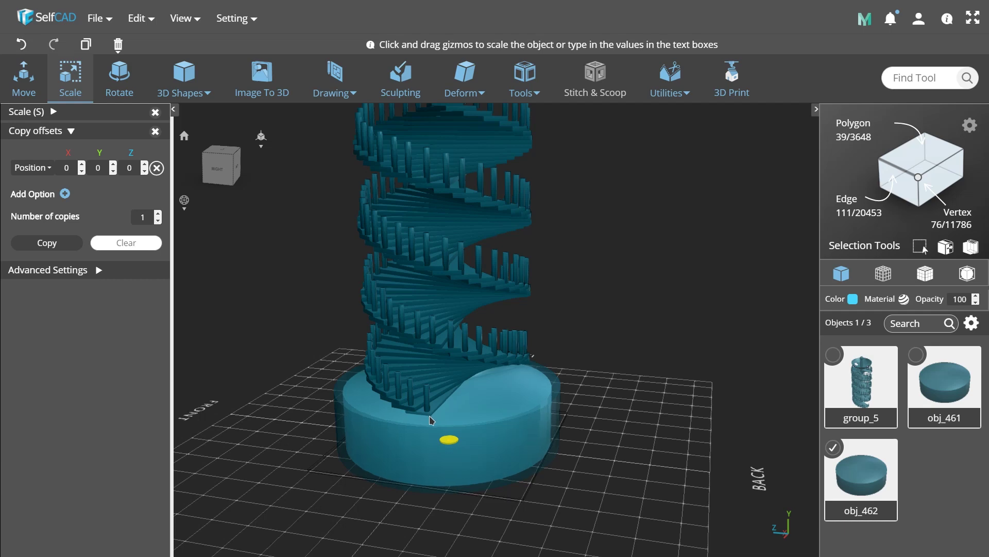
pyautogui.moveTo(431, 416)
pyautogui.mouseDown()
pyautogui.moveTo(429, 429)
pyautogui.moveTo(470, 393)
pyautogui.moveTo(433, 322)
pyautogui.moveTo(432, 298)
pyautogui.moveTo(413, 287)
pyautogui.moveTo(411, 299)
pyautogui.mouseUp()
# Step: Move obj_462 to Y 81.24 and add obj_461 to the selection
pyautogui.press('m')
pyautogui.scroll(2, 470, 392)
pyautogui.scroll(2, 684, 420)
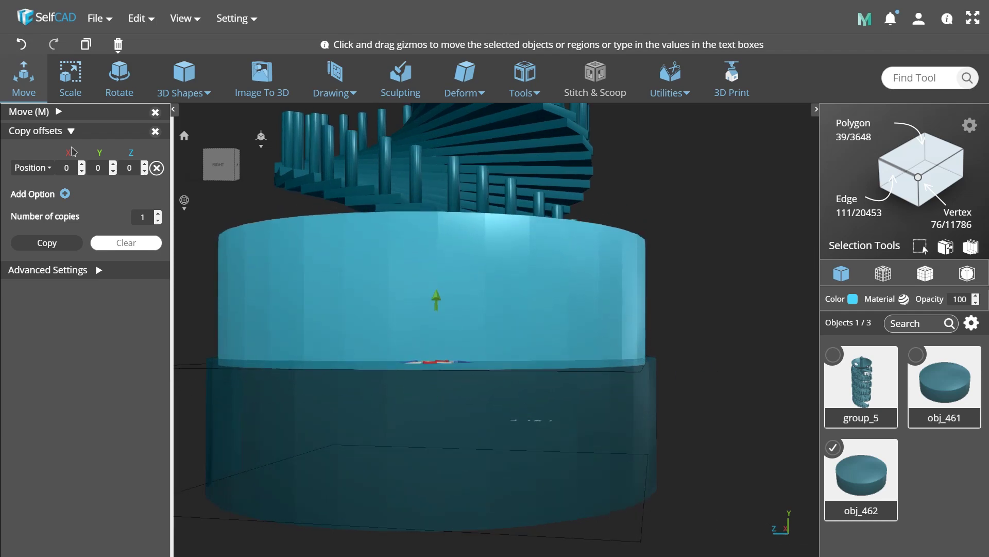
pyautogui.click(59, 111)
pyautogui.scroll(3, 395, 296)
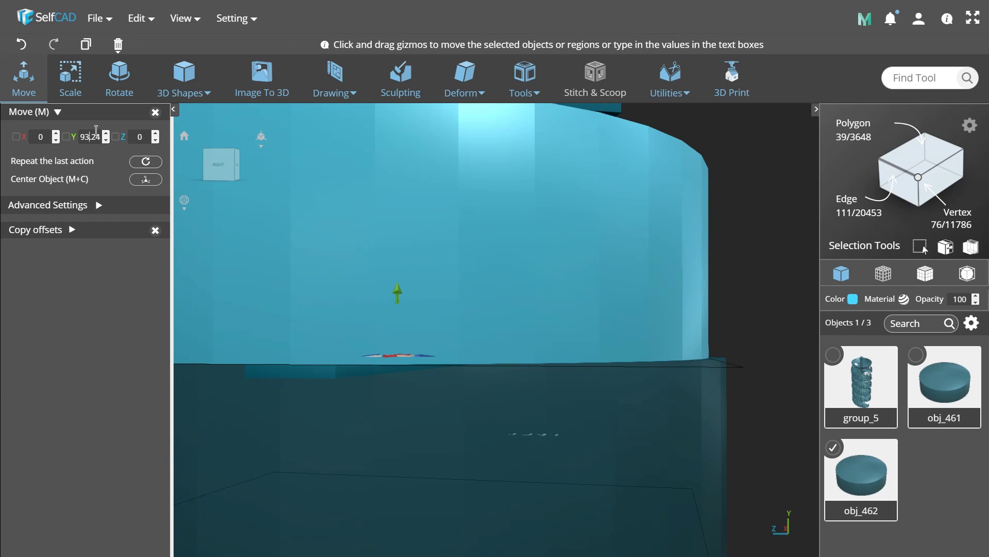
pyautogui.write('87.24')
pyautogui.press('Return')
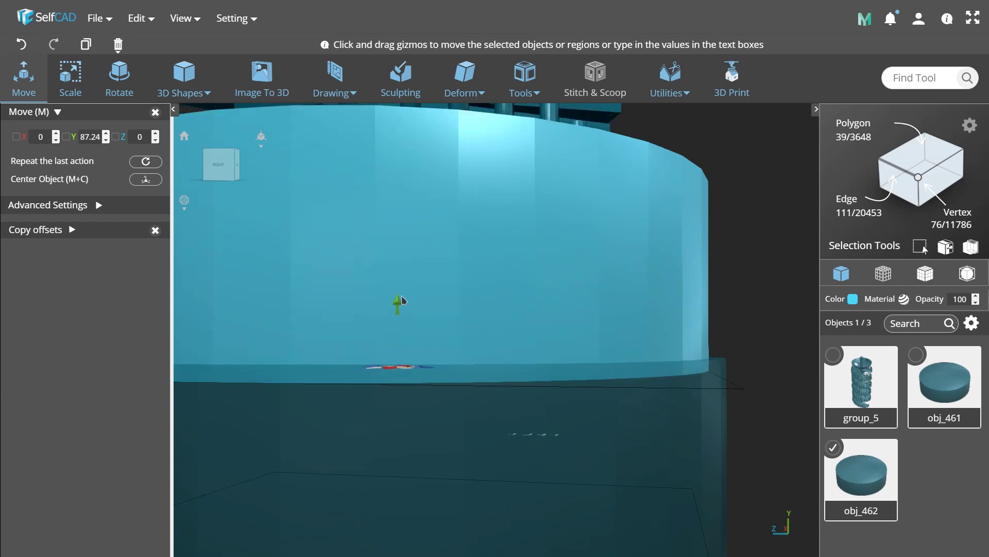
pyautogui.scroll(-5, 401, 300)
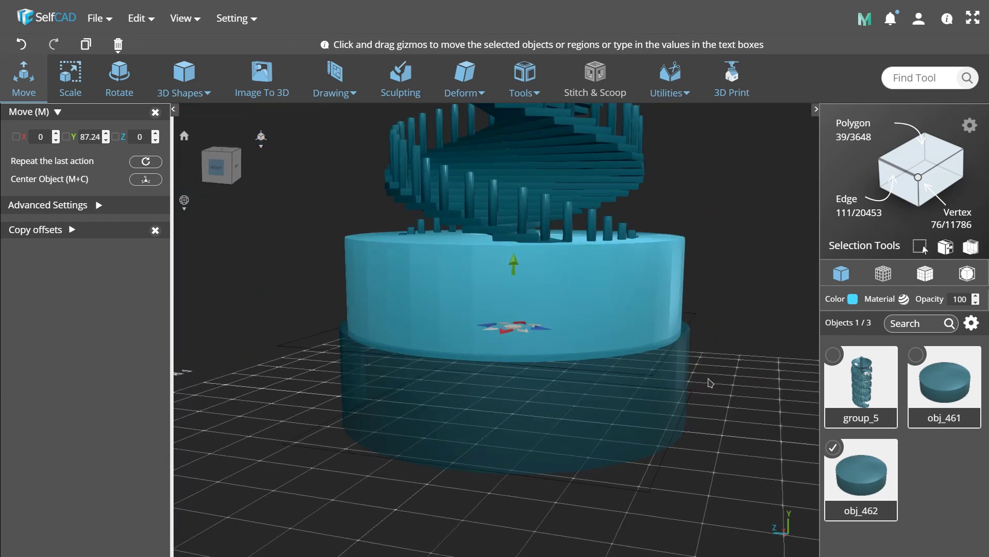
pyautogui.moveTo(717, 389); pyautogui.dragTo(706, 357)
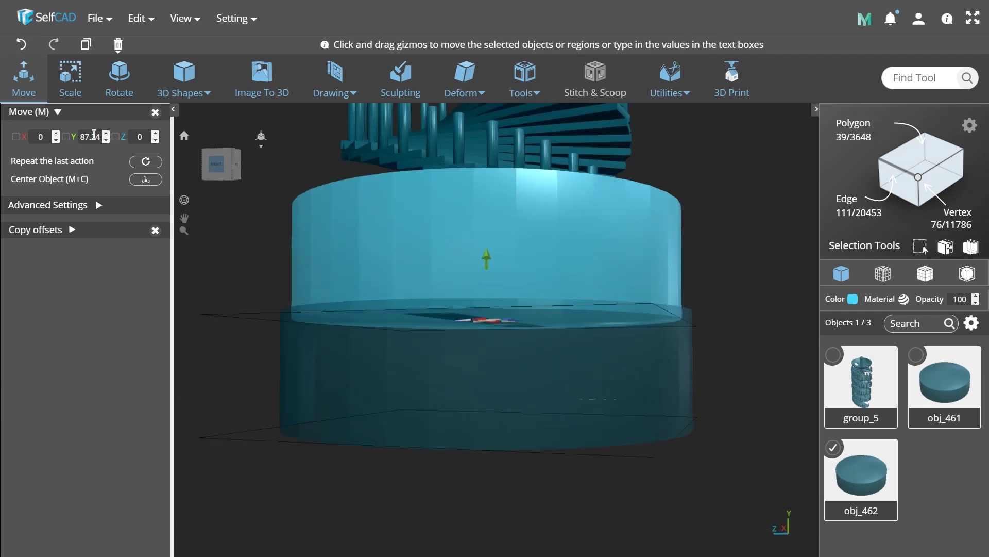
pyautogui.write('81.24')
pyautogui.press('Return')
pyautogui.moveTo(742, 339); pyautogui.dragTo(615, 438)
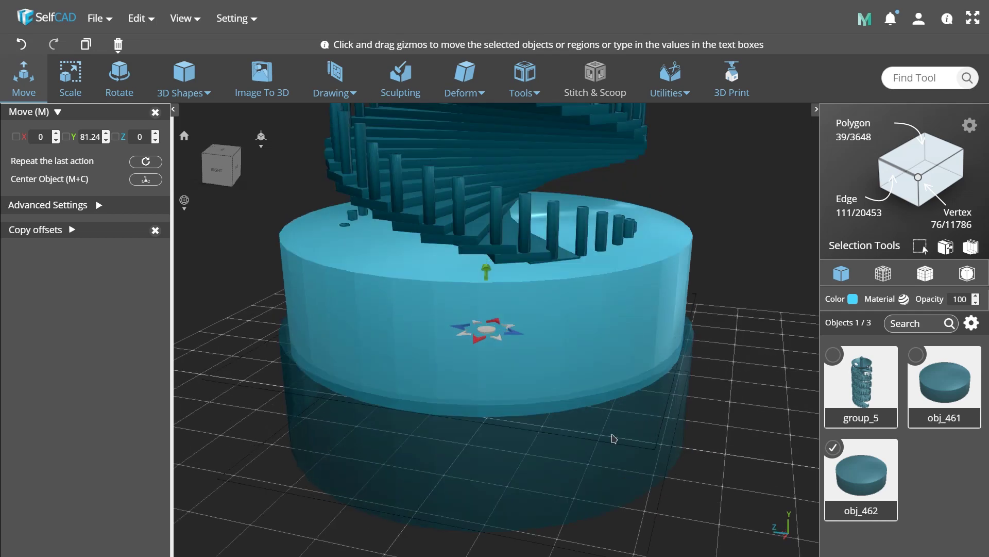
pyautogui.click(614, 438)
# Step: Undo a stray nudge and set the copied cylinder obj_462 to Y 86.24
pyautogui.click(595, 80)
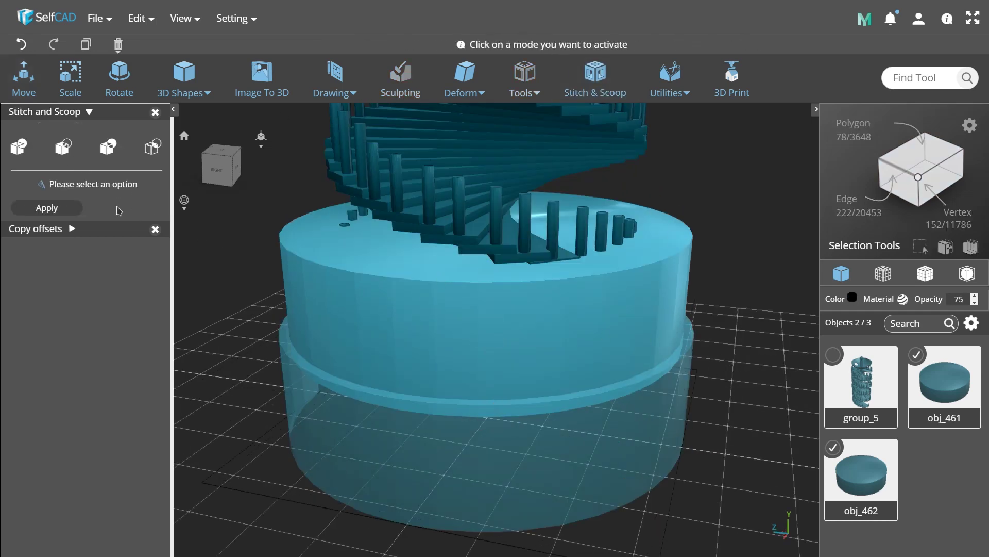
pyautogui.click(156, 114)
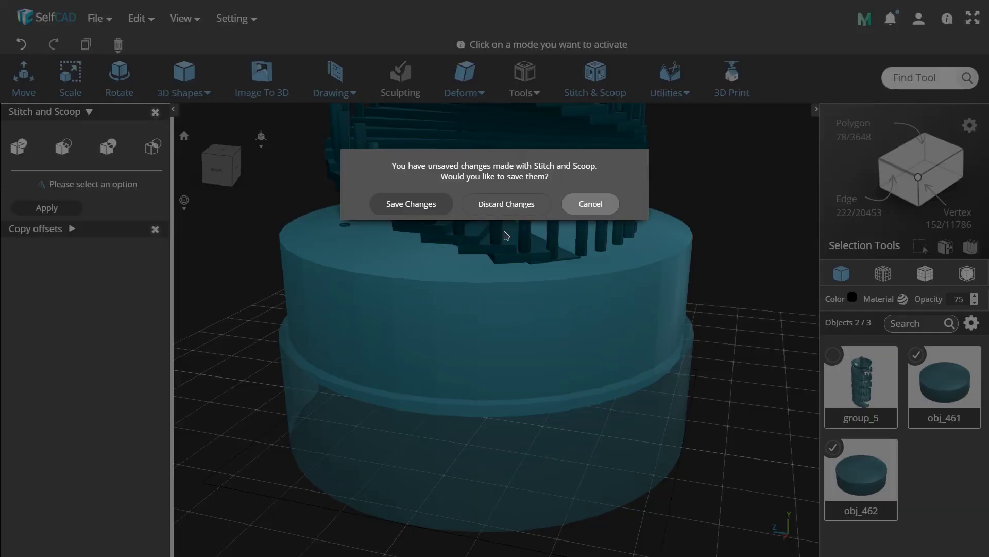
pyautogui.click(504, 210)
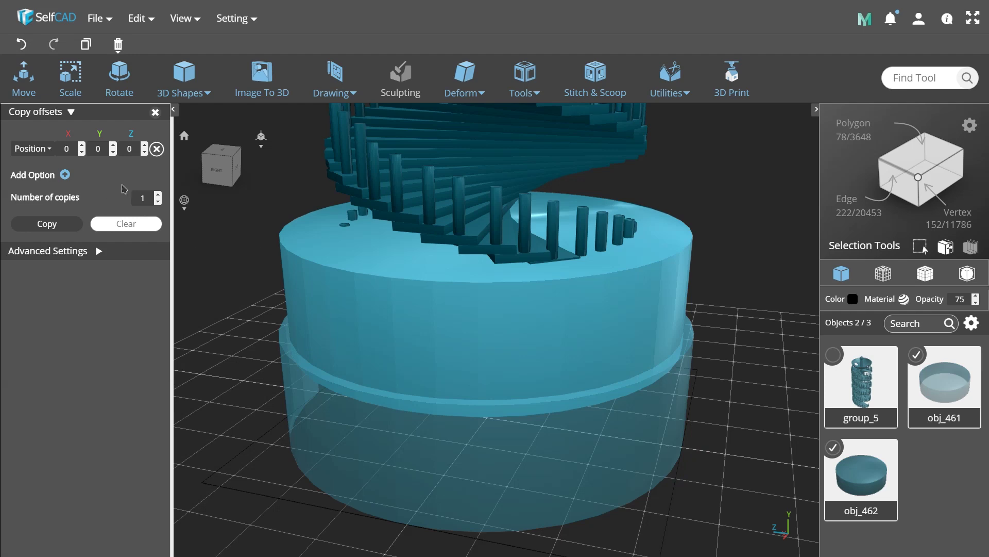
pyautogui.click(15, 85)
pyautogui.moveTo(726, 367); pyautogui.dragTo(339, 216)
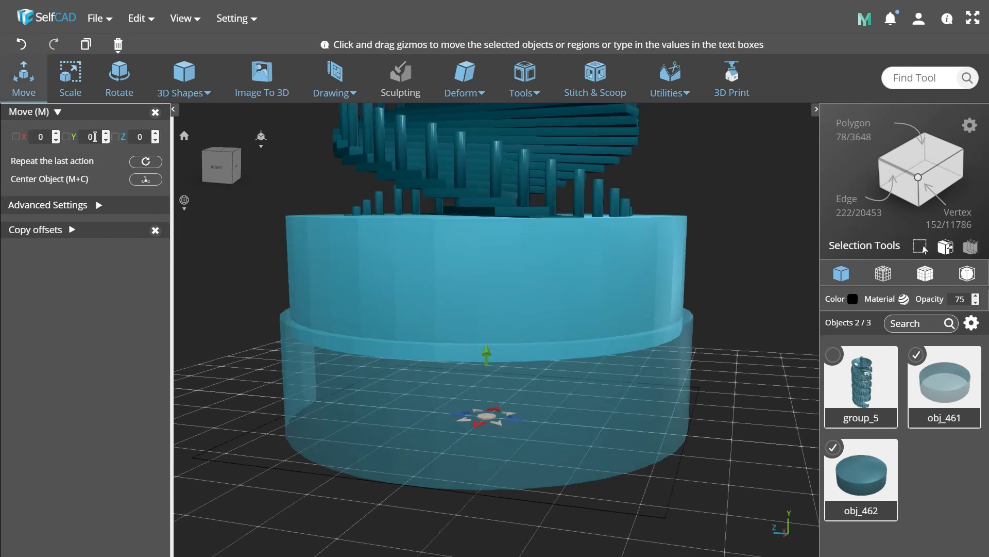
pyautogui.write('6')
pyautogui.click(160, 176)
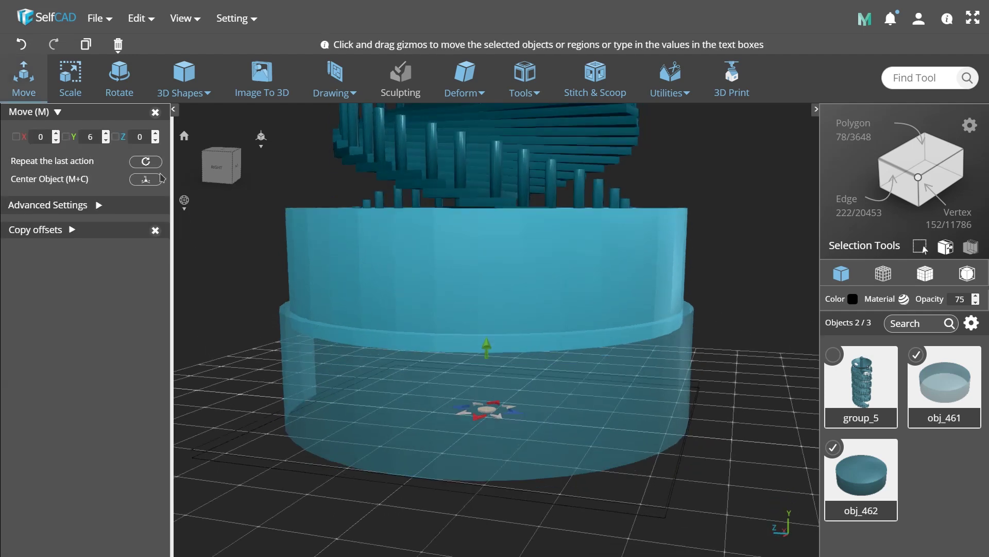
pyautogui.hotkey('ctrl', 'z')
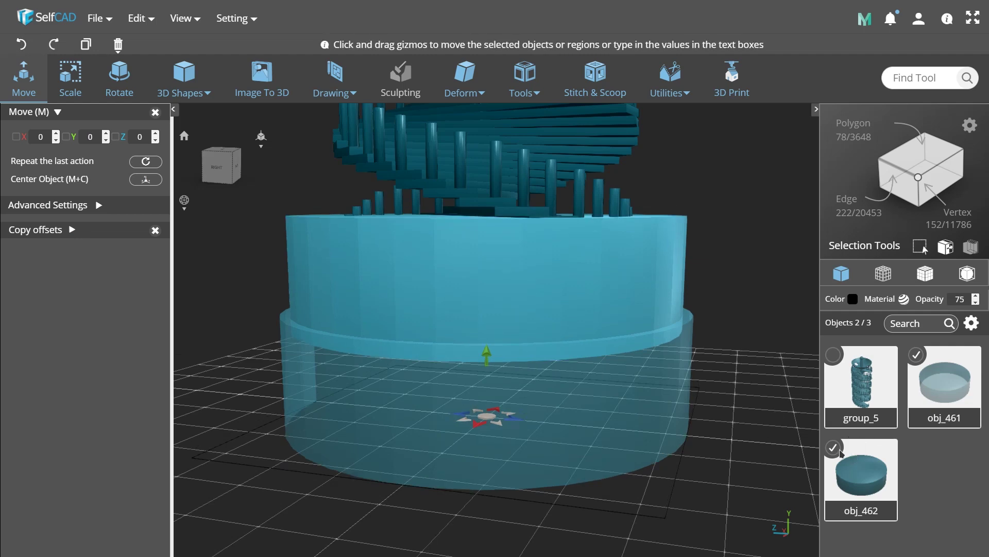
pyautogui.click(834, 448)
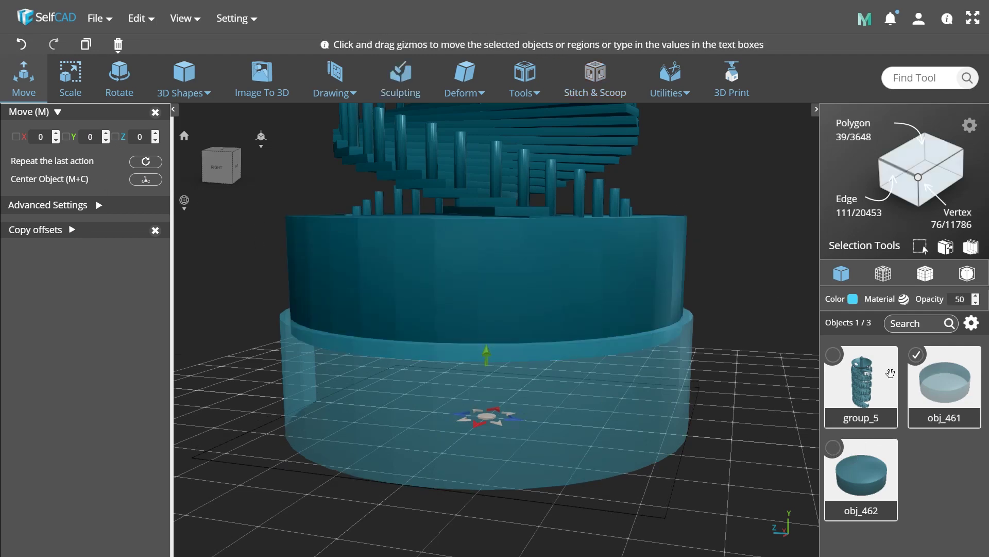
pyautogui.click(834, 447)
pyautogui.click(916, 355)
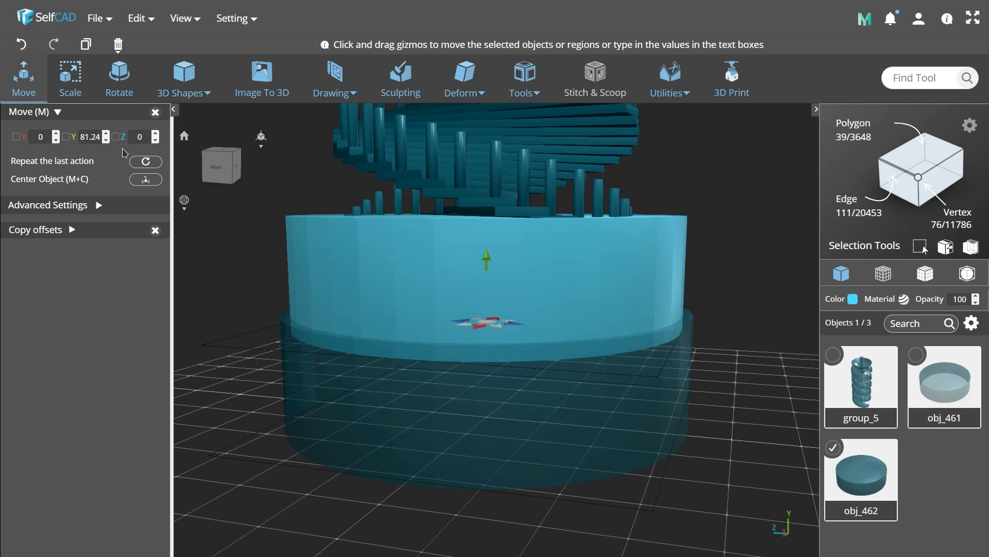
pyautogui.write('86.24')
pyautogui.press('Return')
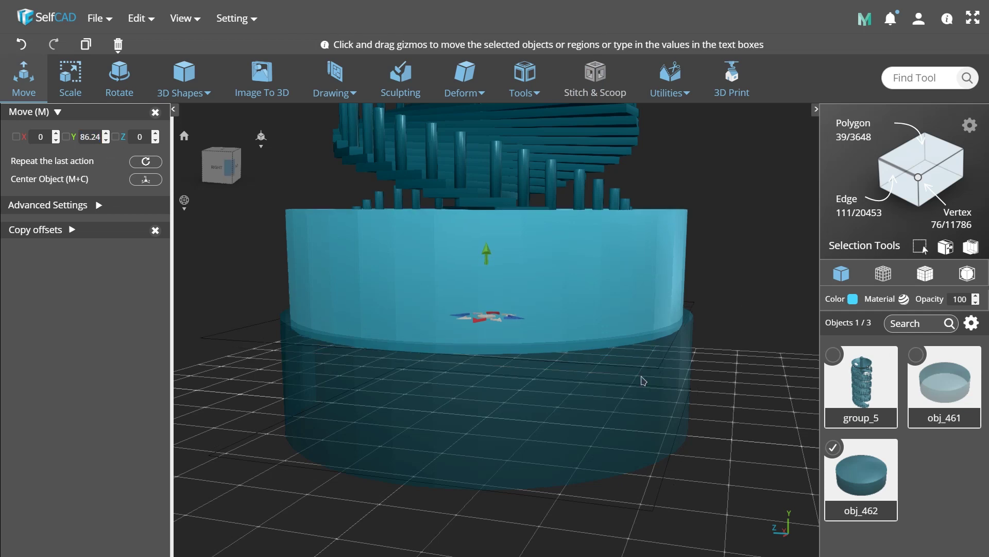
# Step: Subtract obj_462 from the base obj_461 with Difference, creating difference_13
pyautogui.click(560, 387)
pyautogui.click(595, 78)
pyautogui.click(63, 147)
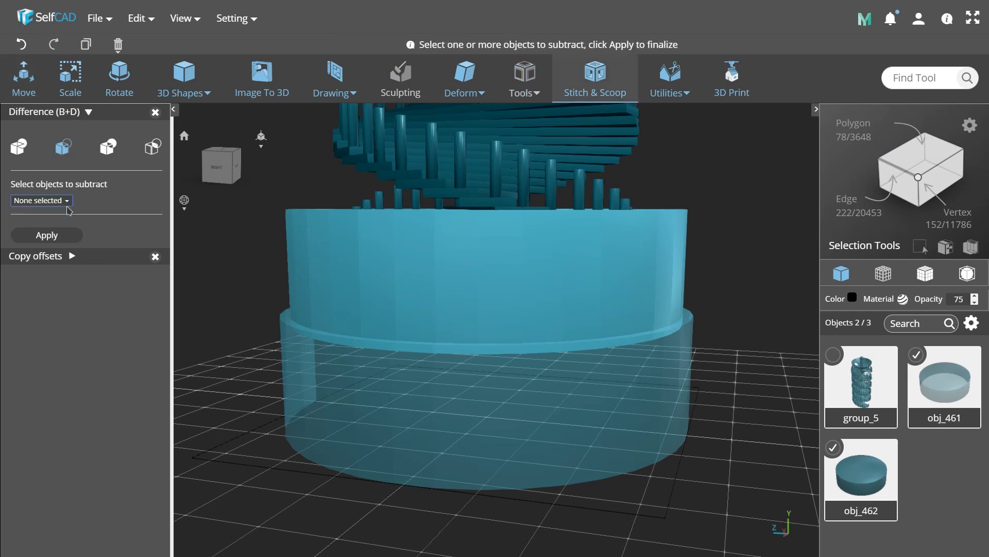
pyautogui.click(42, 200)
pyautogui.click(19, 214)
pyautogui.click(95, 305)
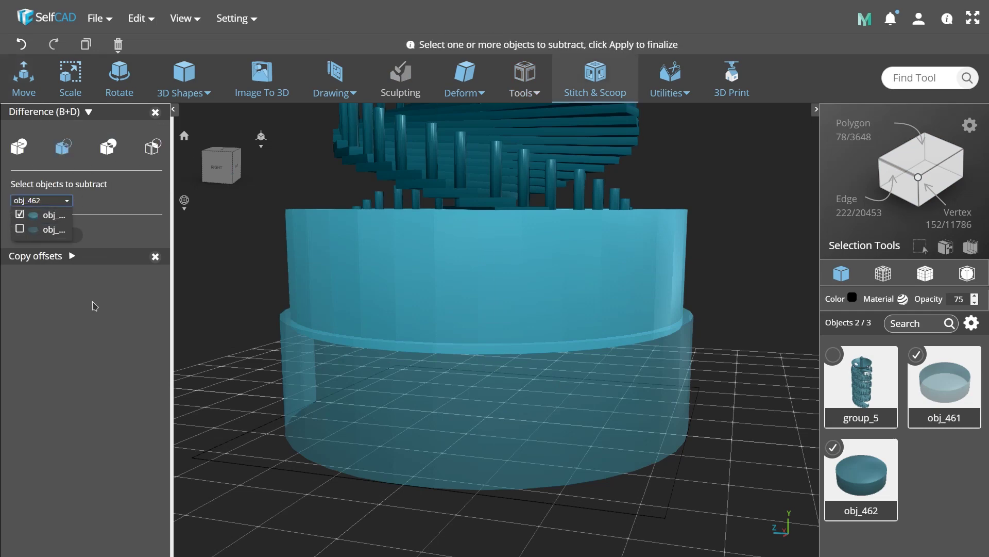
pyautogui.click(46, 235)
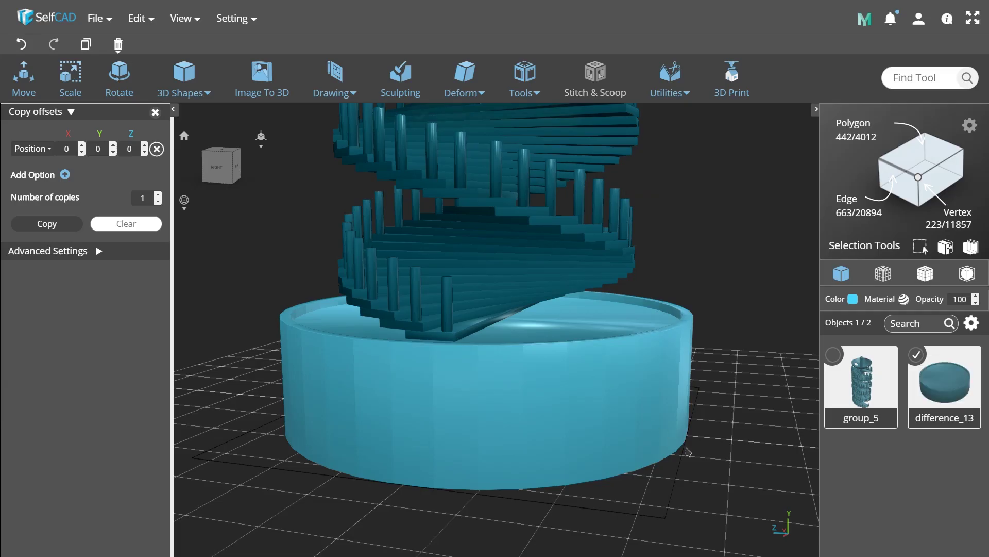
# Step: Orbit beneath the base and select the first polygons of its bottom face
pyautogui.moveTo(745, 390); pyautogui.dragTo(515, 350)
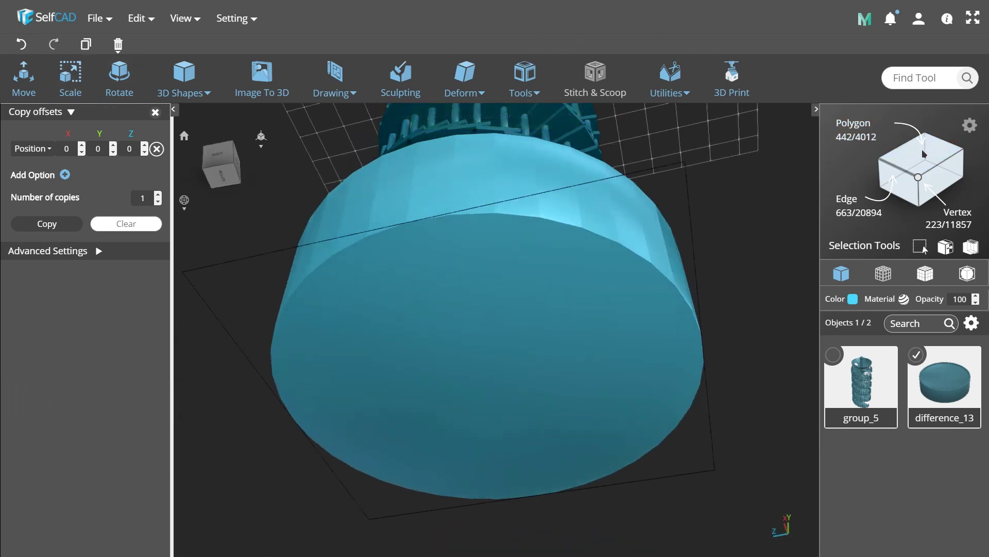
pyautogui.click(486, 347)
pyautogui.click(523, 294)
pyautogui.click(591, 333)
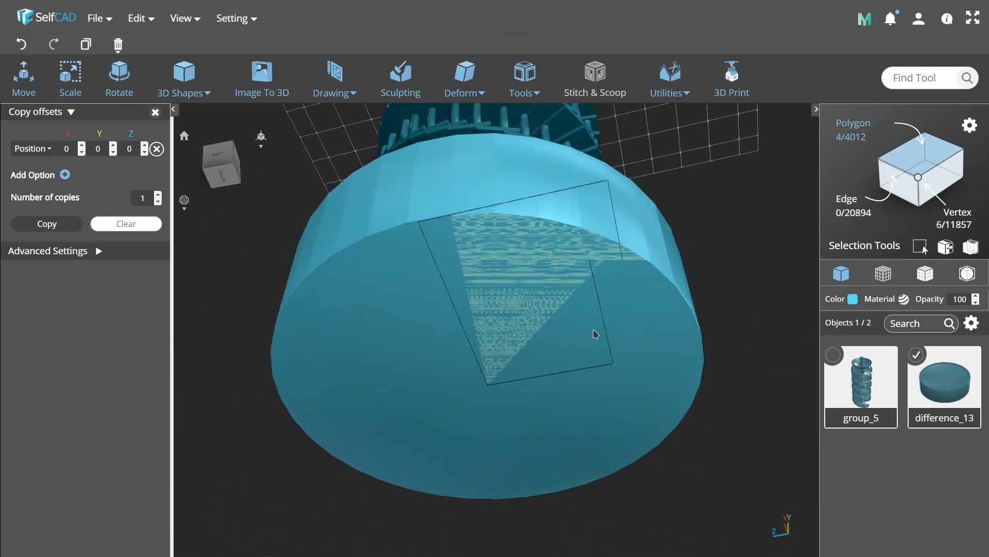
pyautogui.click(591, 309)
pyautogui.click(629, 302)
pyautogui.click(582, 310)
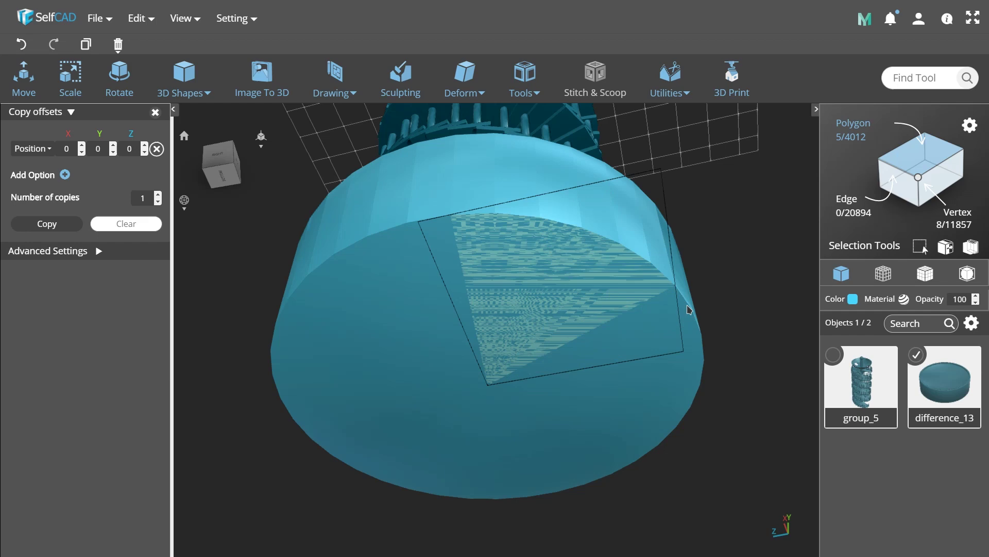
# Step: Select the remaining bottom-face polygons so the whole bottom cap is selected
pyautogui.click(926, 273)
pyautogui.click(841, 273)
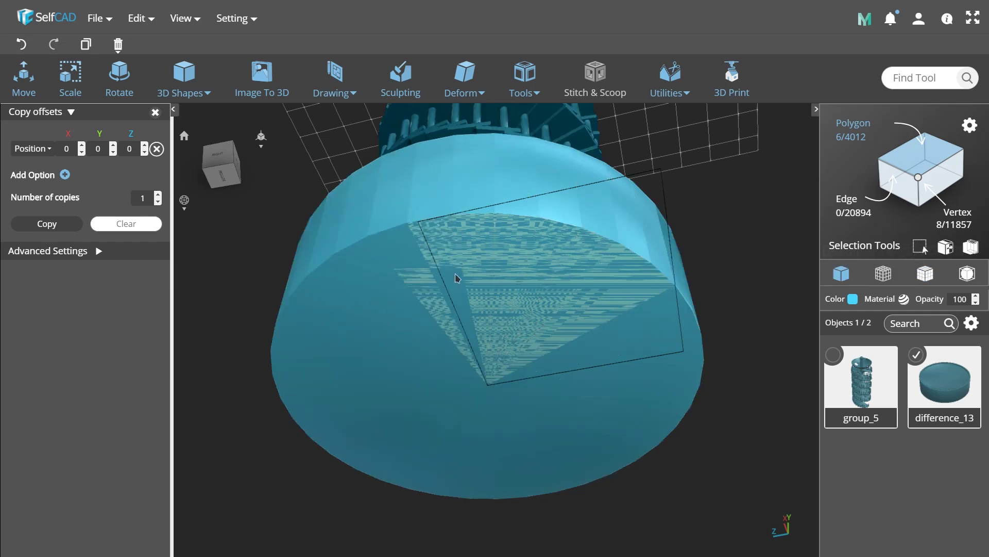
pyautogui.click(385, 285)
pyautogui.click(368, 302)
pyautogui.click(355, 322)
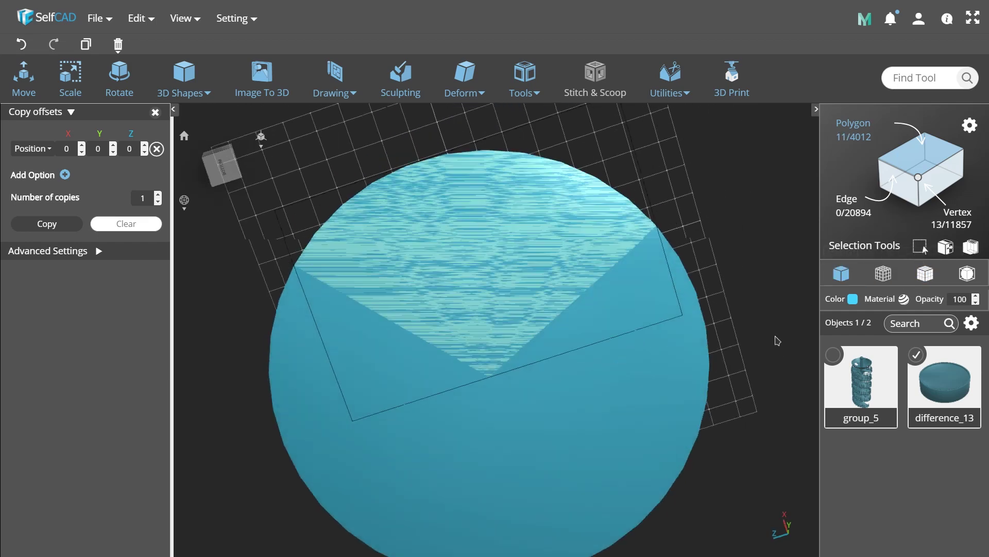
pyautogui.moveTo(355, 322); pyautogui.dragTo(643, 437, button='right')
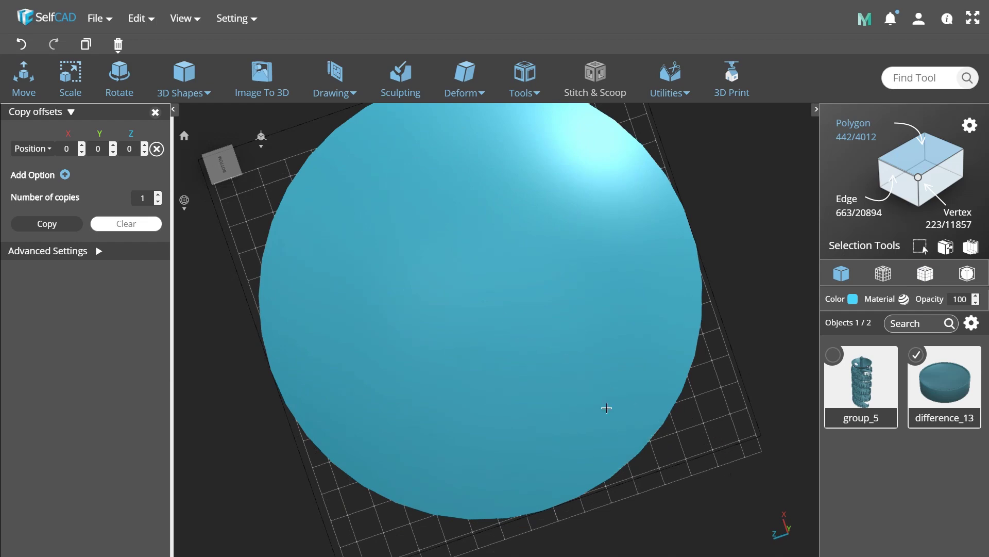
pyautogui.scroll(-3, 606, 407)
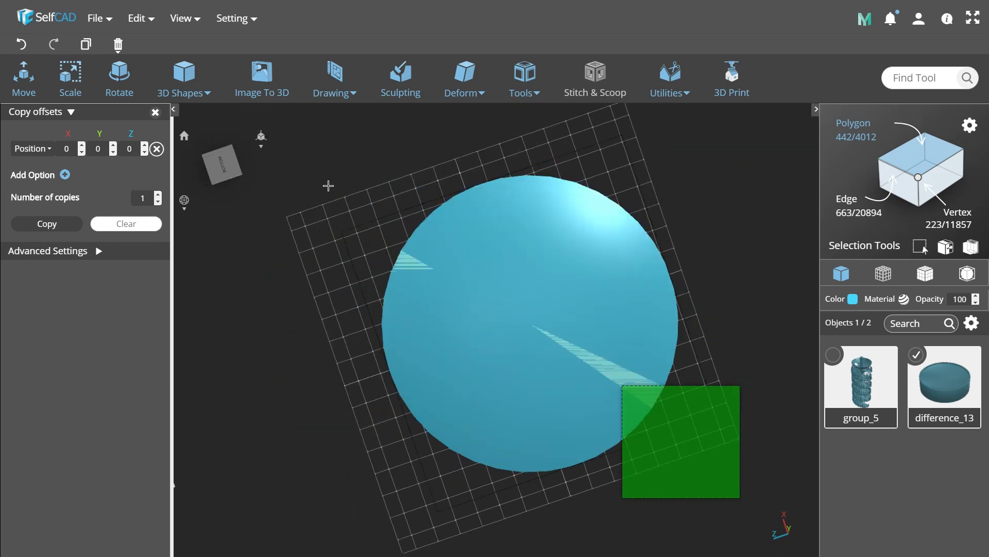
pyautogui.moveTo(328, 185)
pyautogui.mouseDown(button='right')
pyautogui.moveTo(750, 376)
pyautogui.moveTo(698, 451)
pyautogui.moveTo(737, 338)
pyautogui.moveTo(639, 405)
pyautogui.moveTo(736, 353)
pyautogui.moveTo(742, 361)
pyautogui.moveTo(530, 452)
pyautogui.moveTo(636, 444)
pyautogui.moveTo(578, 419)
pyautogui.moveTo(511, 449)
pyautogui.moveTo(629, 424)
pyautogui.moveTo(429, 405)
pyautogui.moveTo(681, 428)
pyautogui.mouseUp(button='right')
# Step: Raise the base's bottom face 40 units to thin the base
pyautogui.click(21, 77)
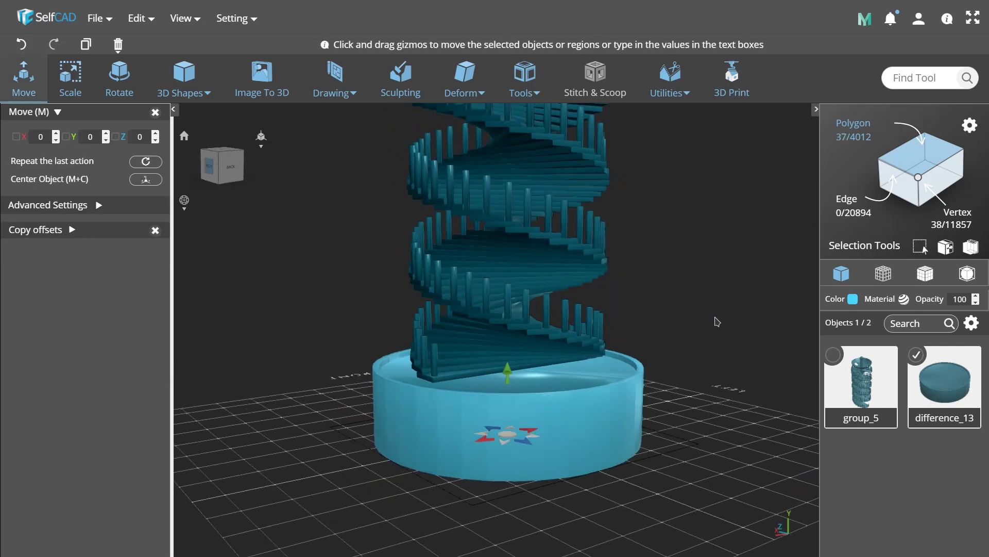
pyautogui.moveTo(713, 320); pyautogui.dragTo(508, 369, button='right')
pyautogui.moveTo(509, 383); pyautogui.dragTo(509, 349)
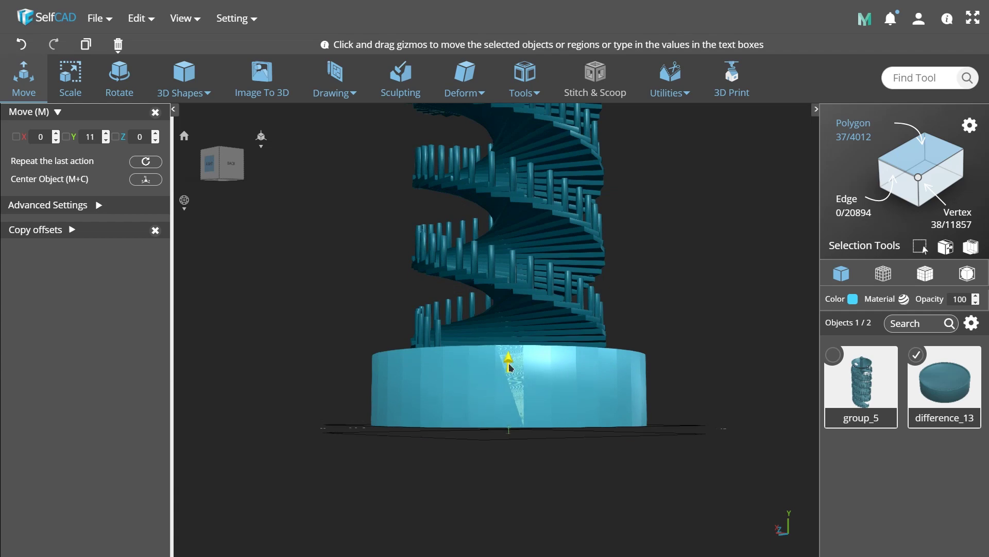
pyautogui.moveTo(727, 352); pyautogui.dragTo(516, 464, button='right')
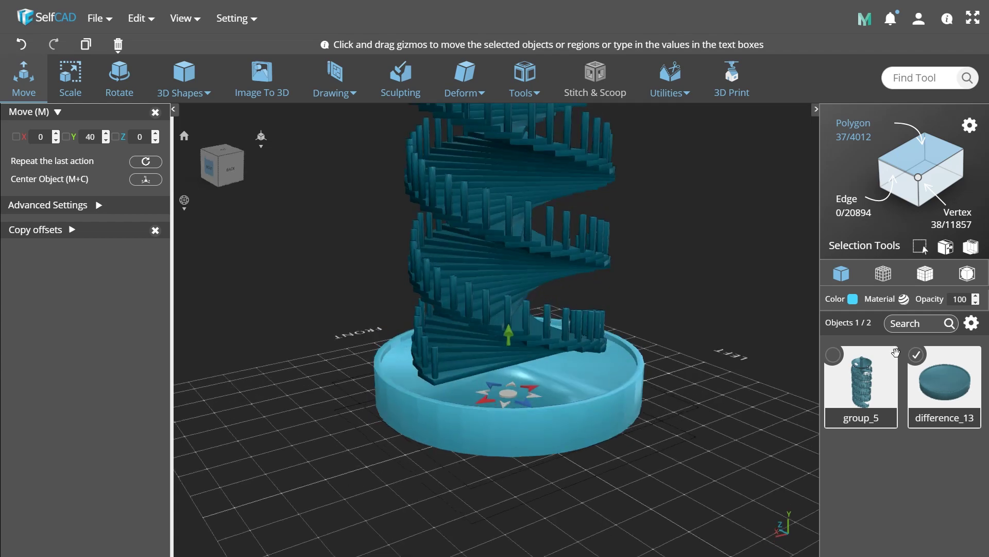
# Step: Select both the tower and the dish base
pyautogui.hotkey('ctrl', 'a')
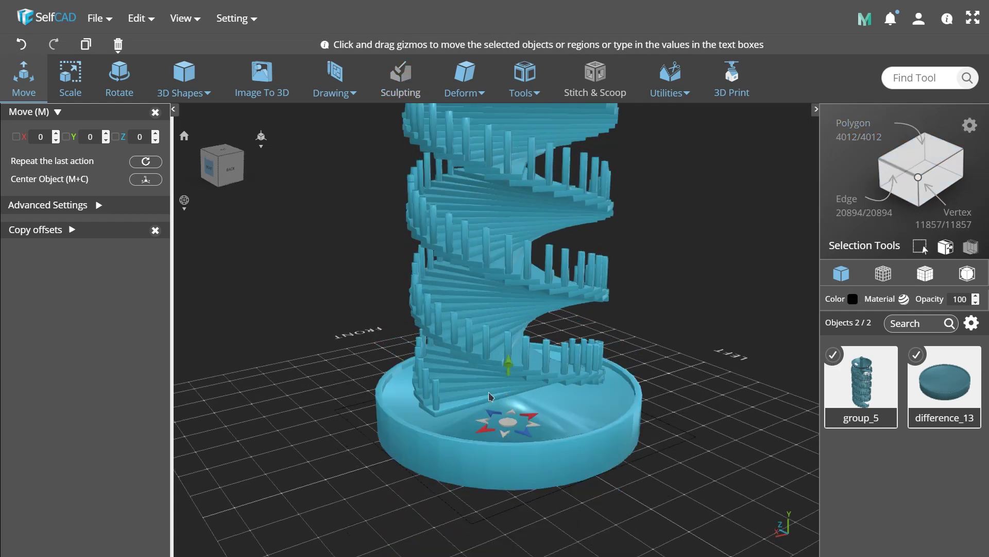
pyautogui.moveTo(476, 532)
pyautogui.mouseDown(button='right')
pyautogui.moveTo(608, 391)
pyautogui.moveTo(691, 335)
pyautogui.mouseUp(button='right')
pyautogui.scroll(-3, 608, 392)
pyautogui.click(608, 387)
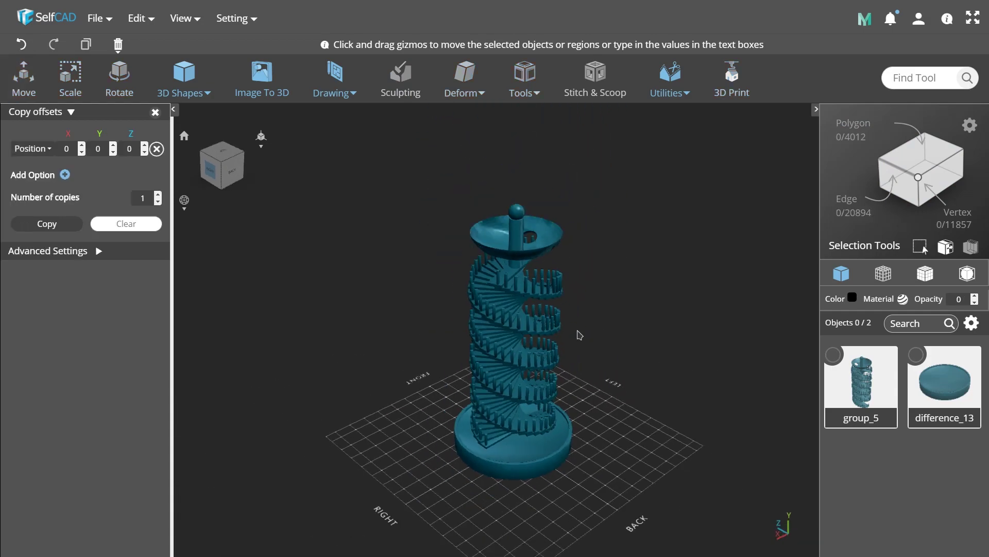
pyautogui.click(916, 355)
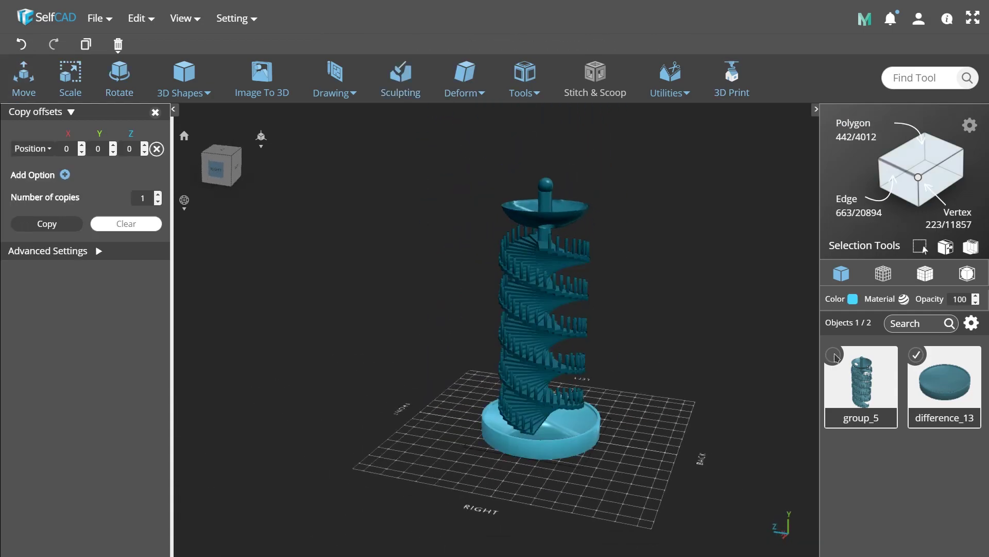
pyautogui.hotkey('ctrl', 'a')
# Step: Give the dish-shaped base the Wood 1 wood material
pyautogui.click(839, 352)
pyautogui.click(894, 303)
pyautogui.click(52, 135)
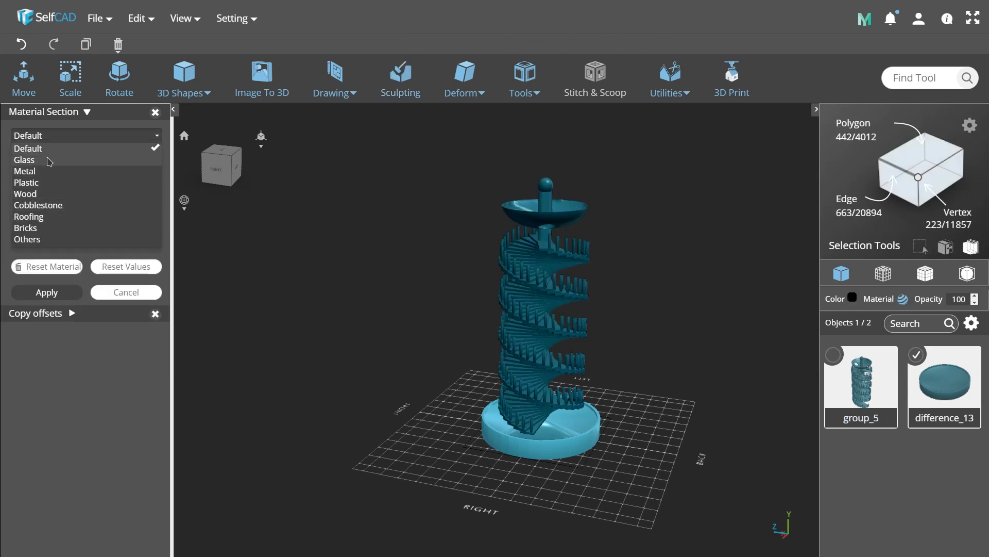
pyautogui.click(54, 194)
pyautogui.click(47, 482)
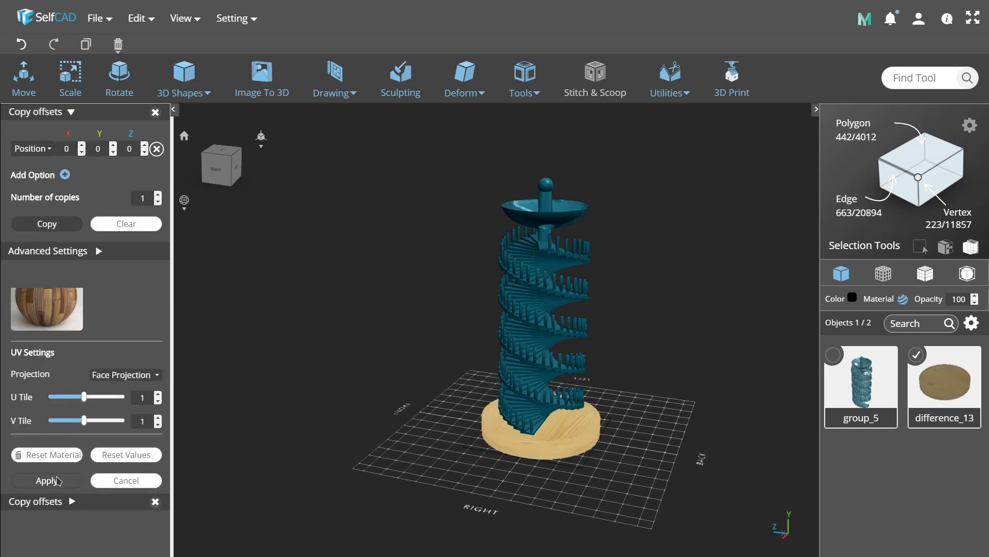
# Step: Apply the same Wood 1 material to the spiral staircase group_5
pyautogui.moveTo(580, 484); pyautogui.dragTo(760, 404)
pyautogui.click(833, 355)
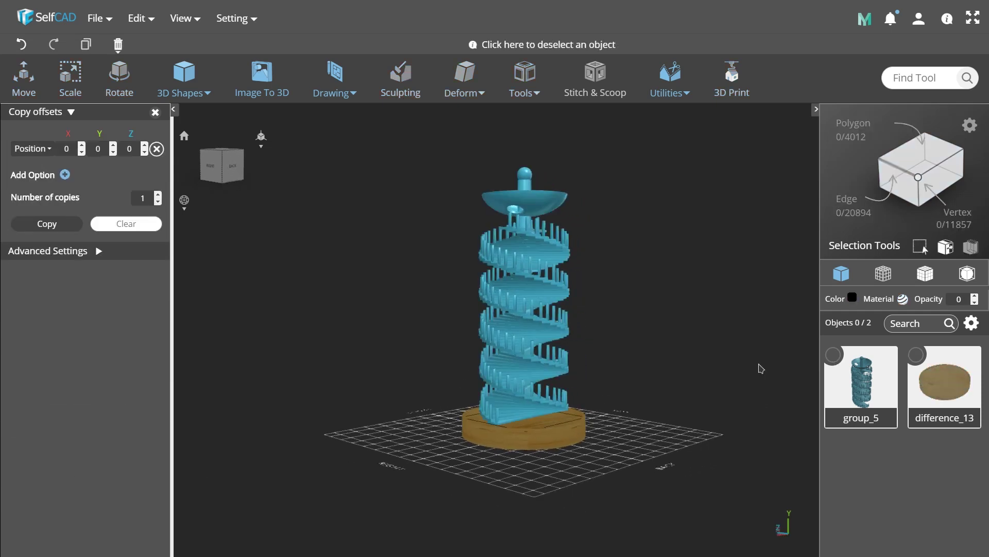
pyautogui.click(904, 299)
pyautogui.click(52, 135)
pyautogui.click(54, 195)
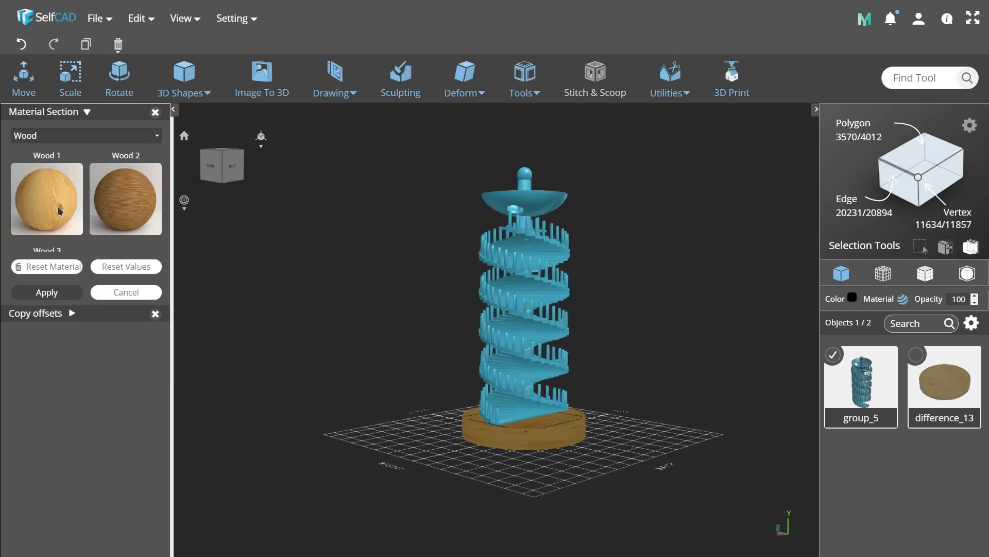
pyautogui.scroll(2, 336, 369)
pyautogui.scroll(3, 335, 370)
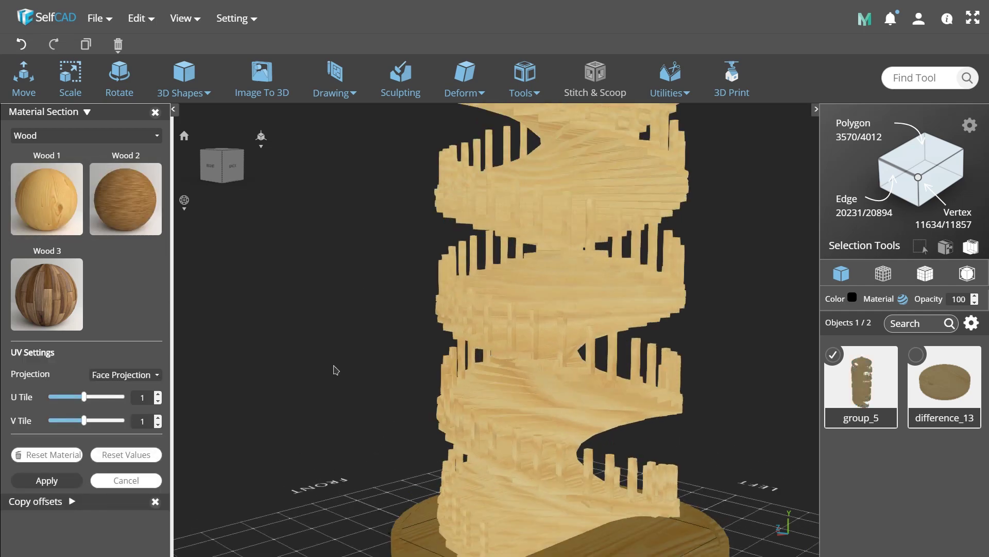
pyautogui.click(52, 483)
pyautogui.scroll(-3, 700, 355)
pyautogui.click(637, 309)
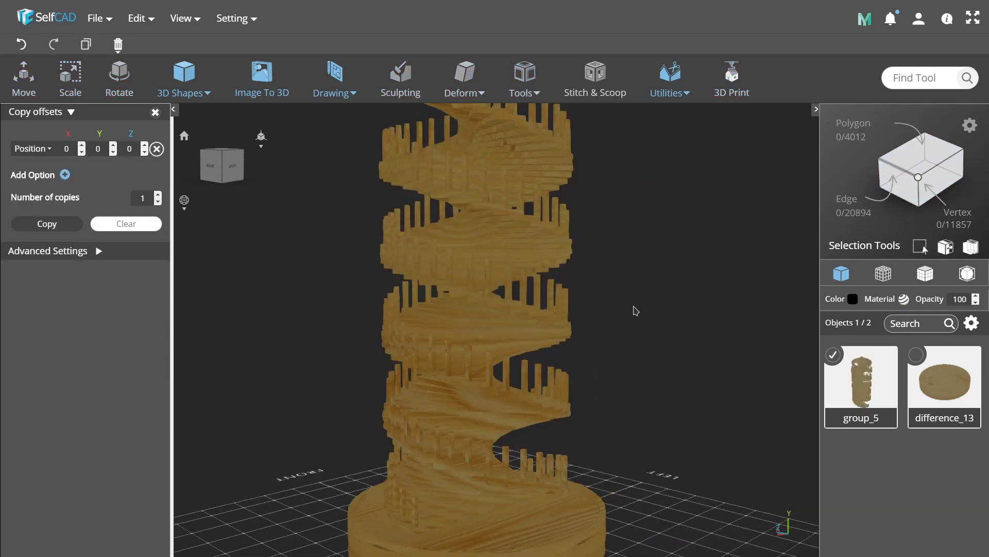
pyautogui.moveTo(637, 309)
pyautogui.mouseDown()
pyautogui.moveTo(648, 360)
pyautogui.moveTo(639, 378)
pyautogui.moveTo(621, 367)
pyautogui.moveTo(426, 376)
pyautogui.mouseUp()
pyautogui.scroll(2, 510, 346)
pyautogui.scroll(3, 510, 347)
pyautogui.scroll(-5, 510, 346)
# Step: Add a sphere, raise it toward the tower top and shrink it to about 43%
pyautogui.click(184, 78)
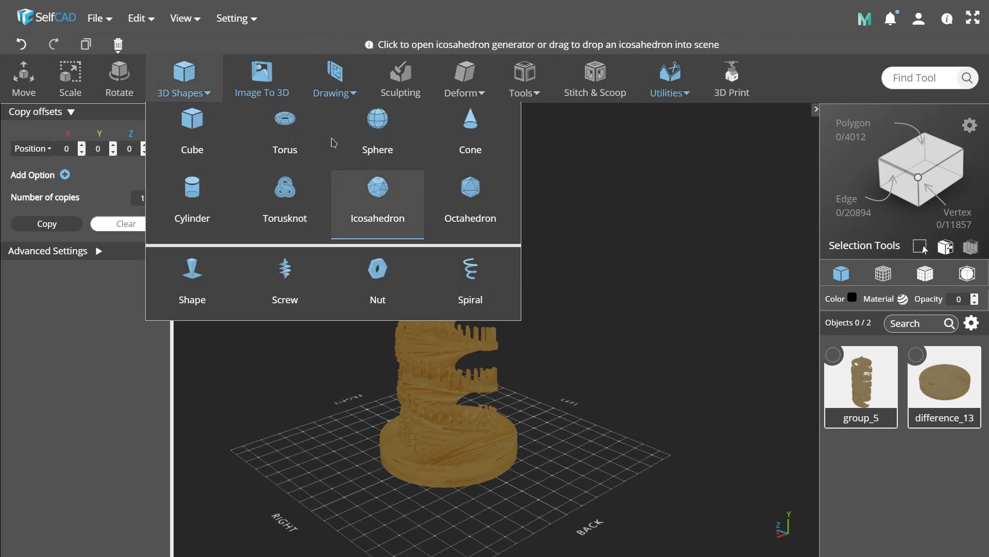
pyautogui.click(376, 128)
pyautogui.click(134, 112)
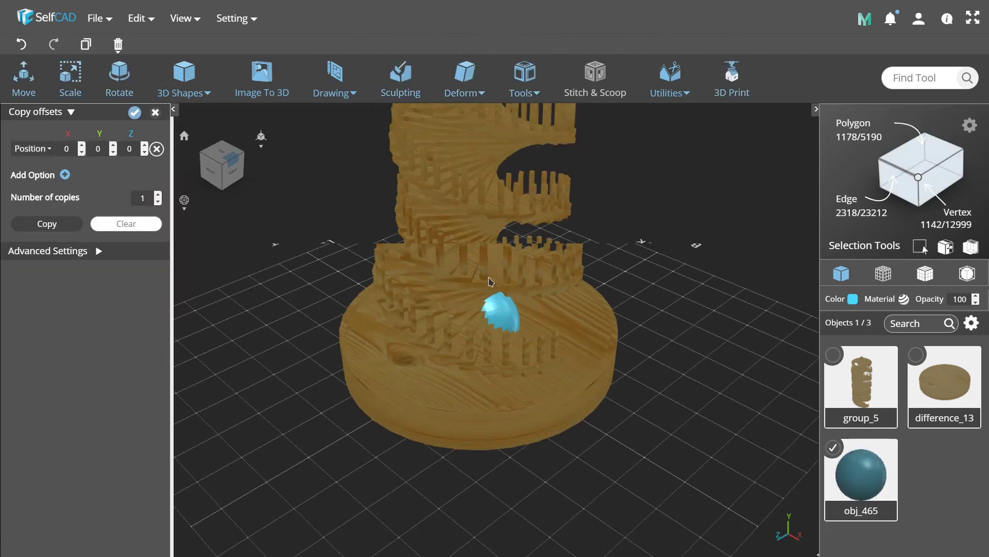
pyautogui.moveTo(491, 287); pyautogui.dragTo(506, 344)
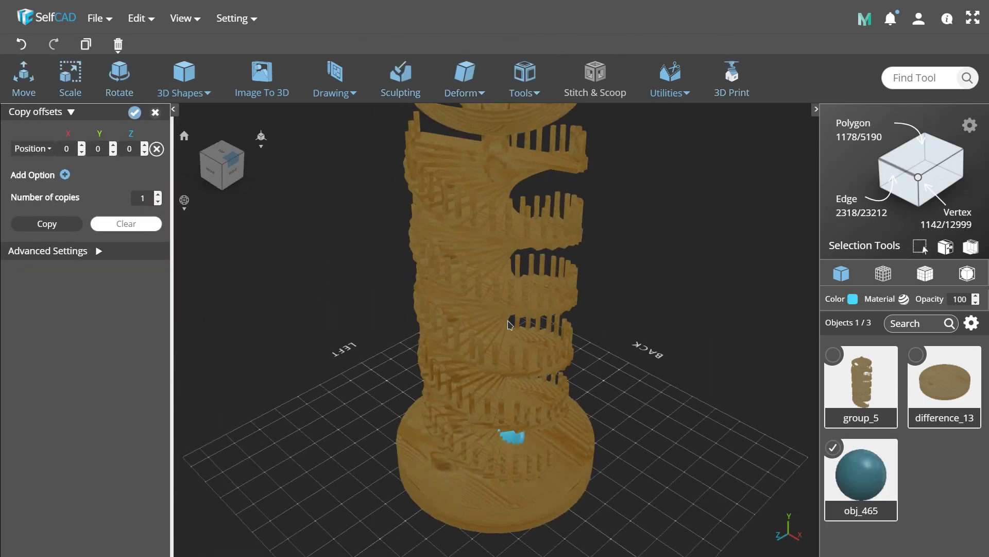
pyautogui.click(23, 89)
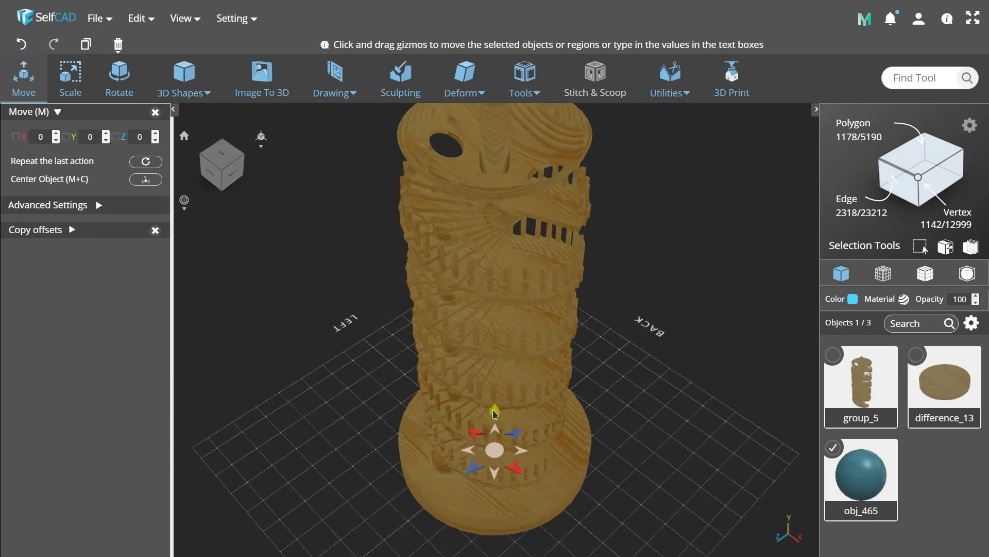
pyautogui.moveTo(473, 128); pyautogui.dragTo(551, 312)
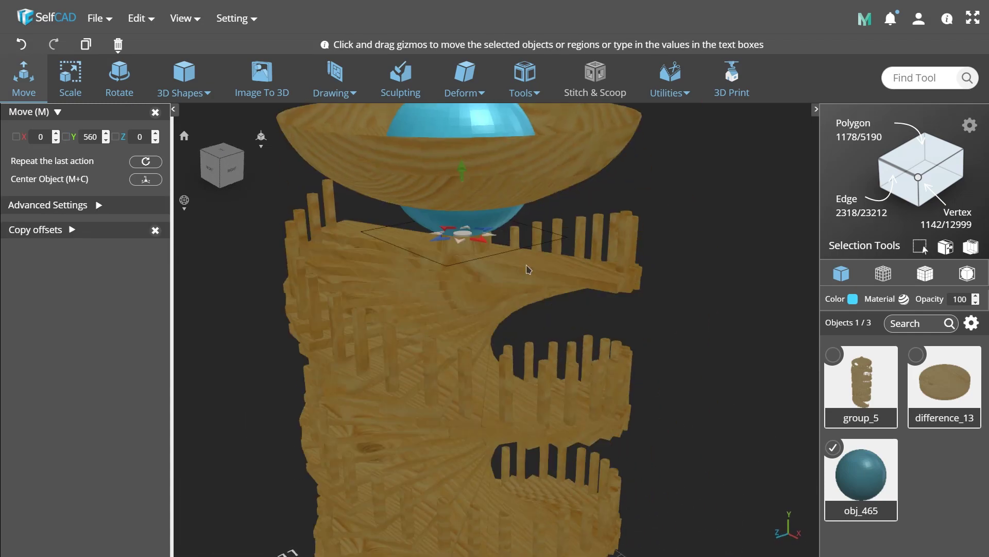
pyautogui.moveTo(505, 301); pyautogui.dragTo(499, 204)
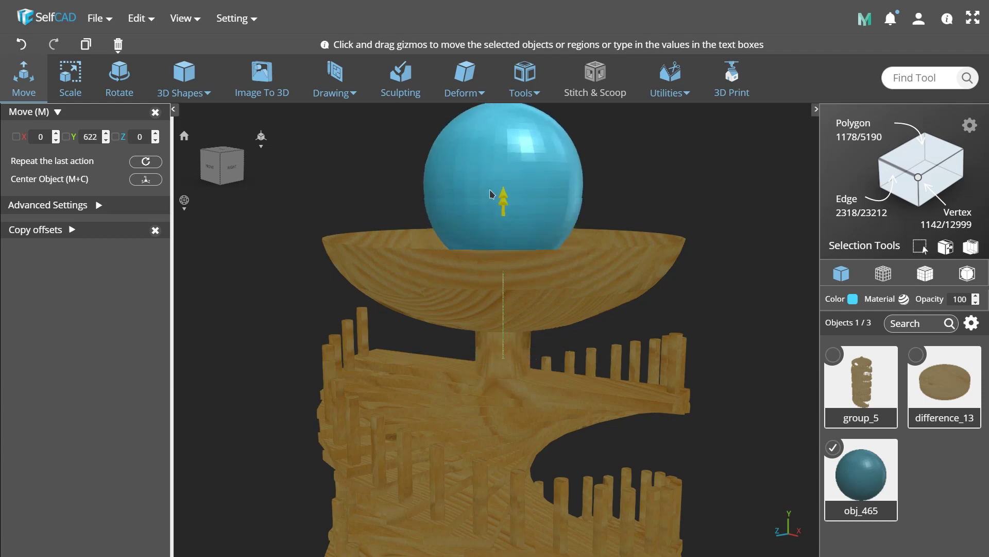
pyautogui.press('s')
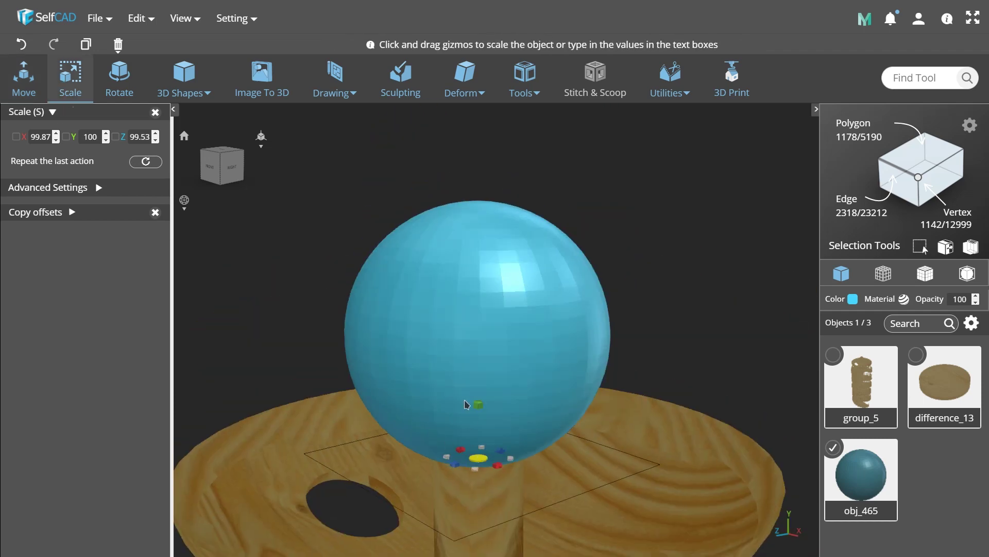
pyautogui.moveTo(466, 404); pyautogui.dragTo(410, 165)
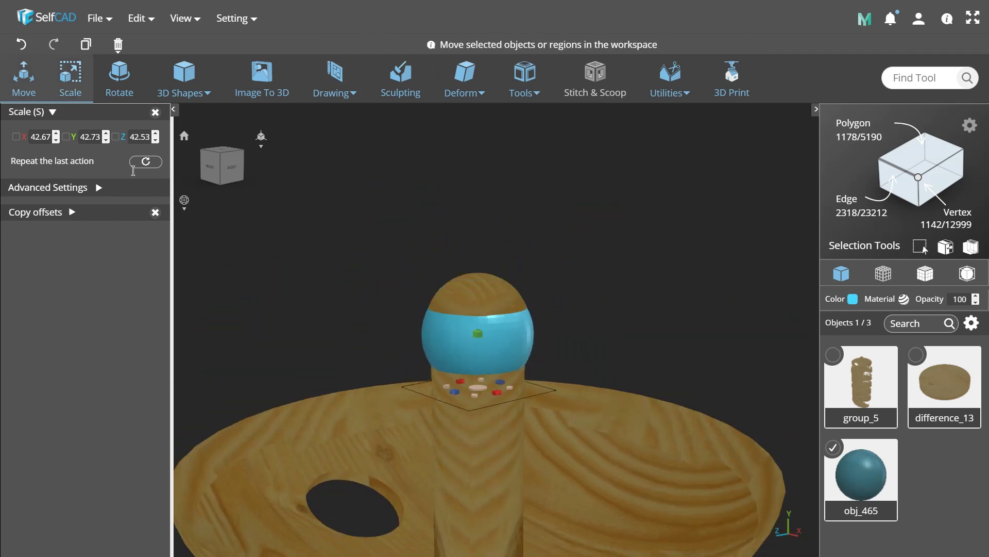
# Step: Shift the sphere off the central post and lower it into the top bowl
pyautogui.press('m')
pyautogui.moveTo(478, 388); pyautogui.dragTo(593, 397)
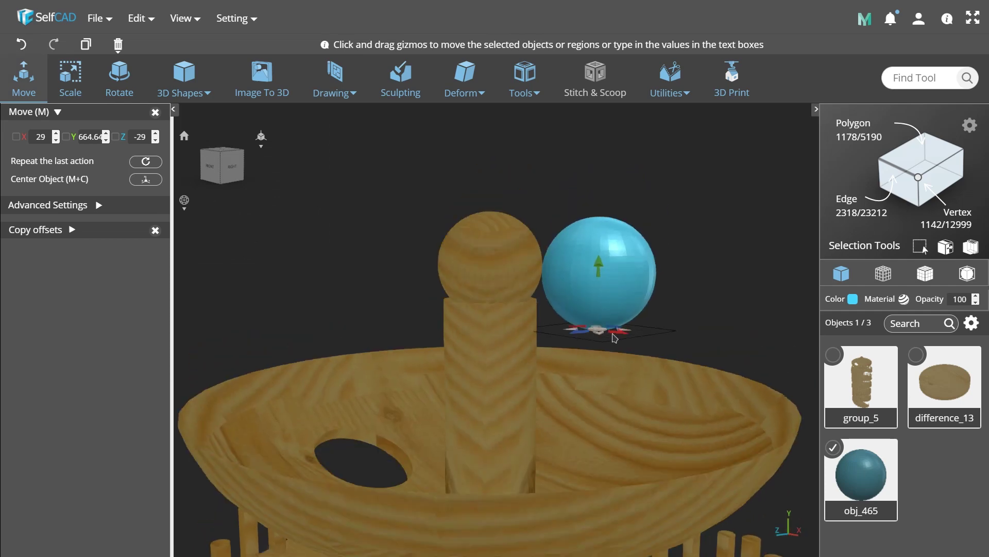
pyautogui.click(93, 101)
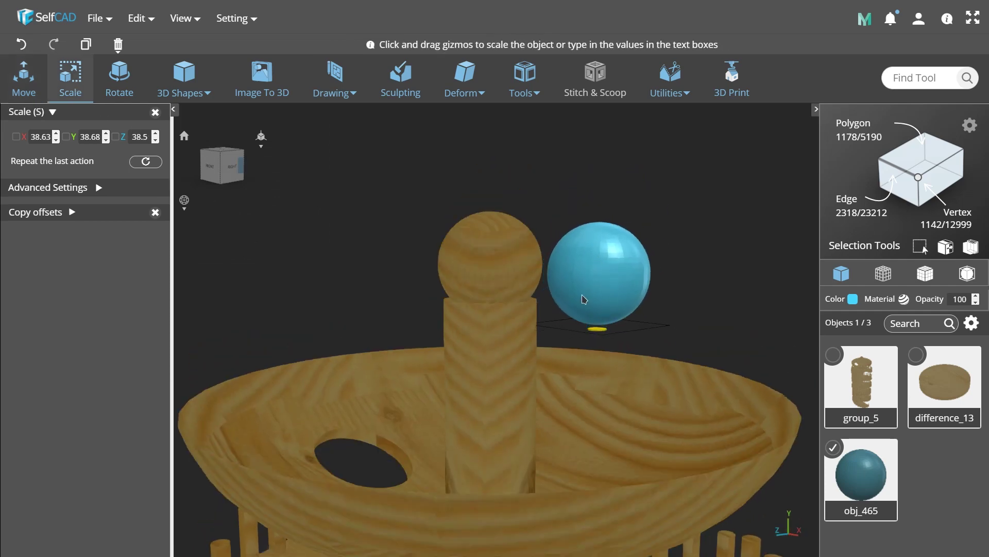
pyautogui.press('m')
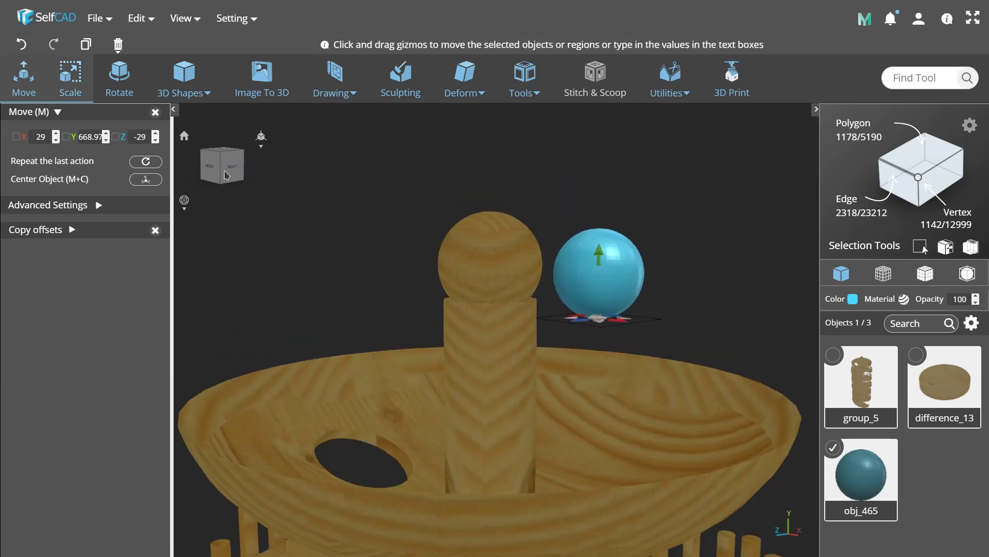
pyautogui.moveTo(601, 256); pyautogui.dragTo(601, 454)
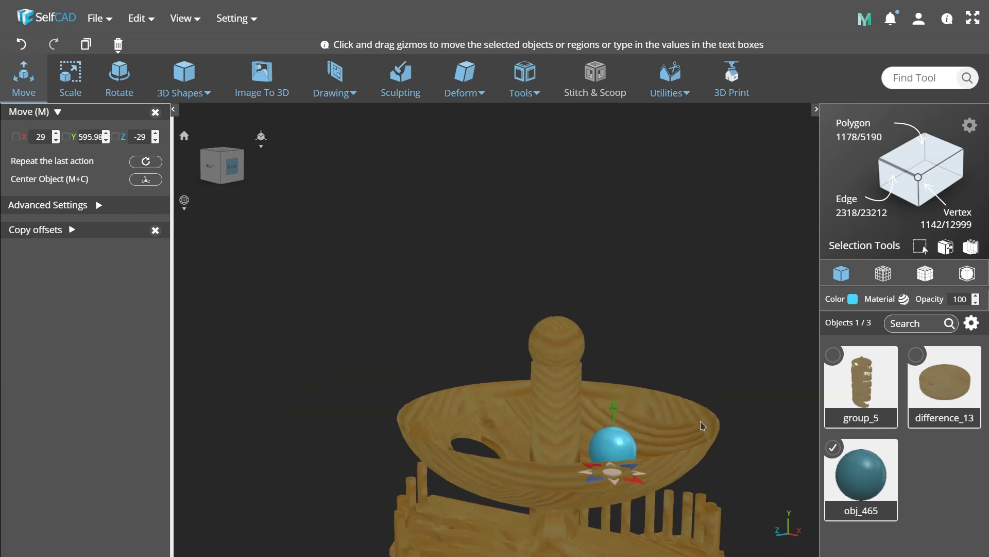
pyautogui.moveTo(628, 268)
pyautogui.mouseDown()
pyautogui.moveTo(662, 341)
pyautogui.moveTo(598, 398)
pyautogui.mouseUp()
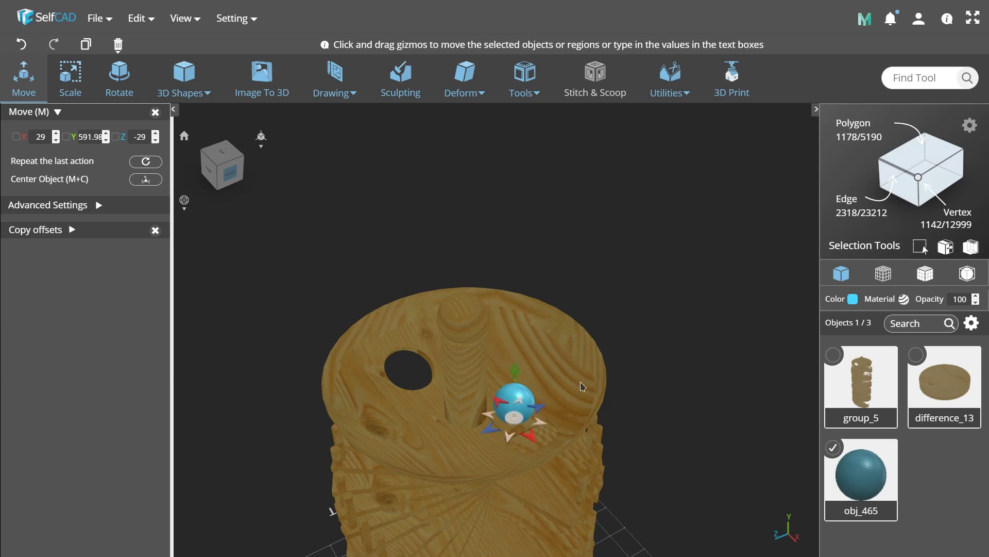
pyautogui.scroll(-5, 582, 386)
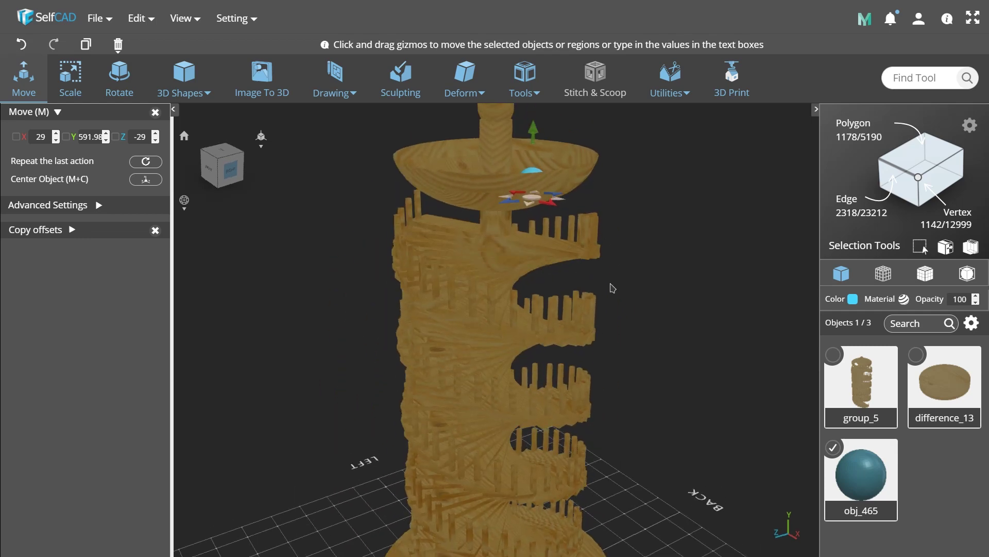
pyautogui.moveTo(612, 288); pyautogui.dragTo(517, 273)
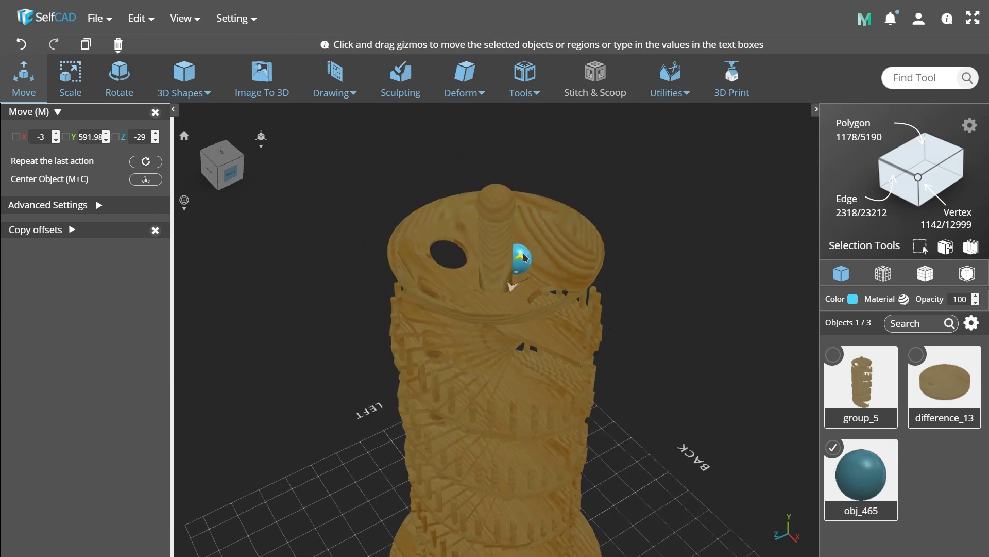
pyautogui.moveTo(519, 215)
pyautogui.mouseDown()
pyautogui.moveTo(313, 258)
pyautogui.moveTo(391, 216)
pyautogui.mouseUp()
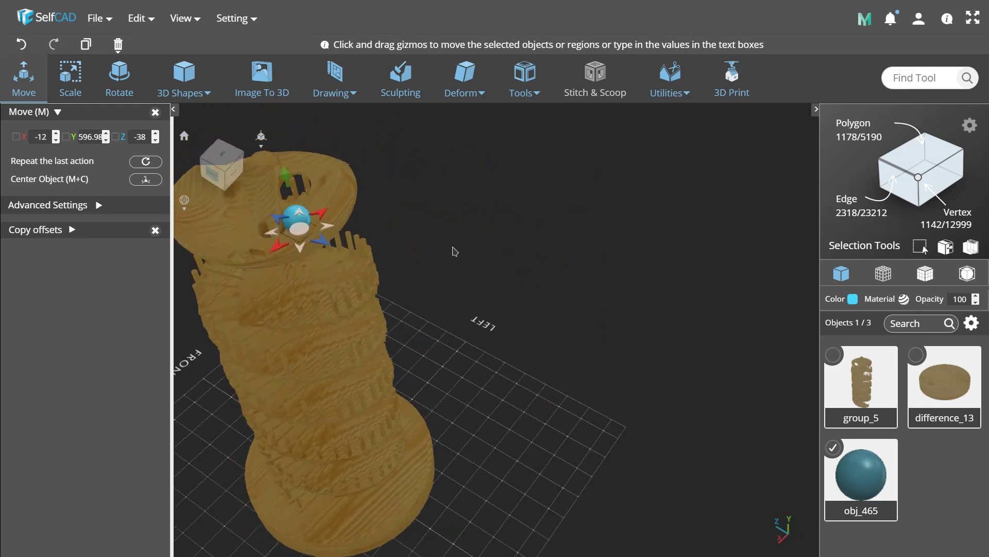
# Step: Copy the sphere and move the copy down onto the stairs
pyautogui.click(72, 230)
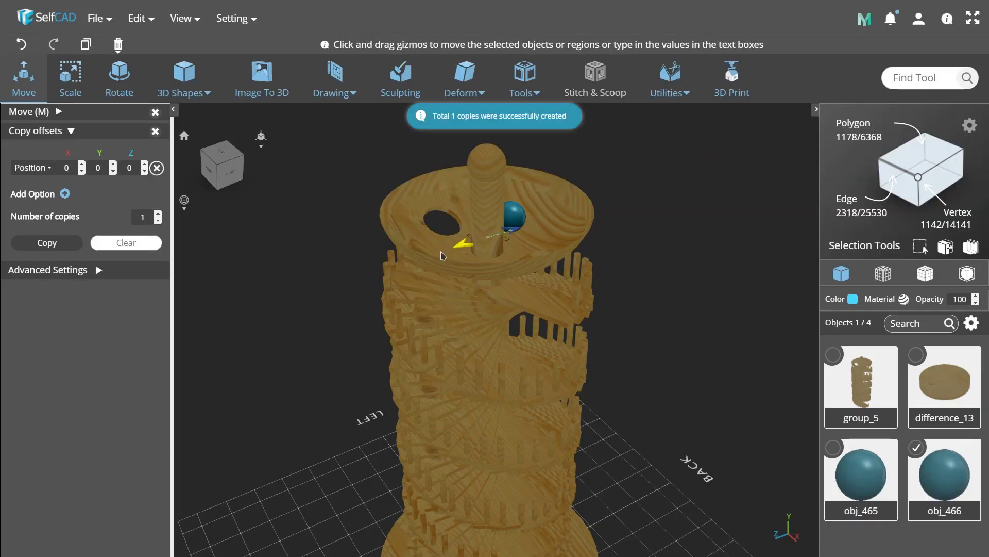
pyautogui.moveTo(441, 256); pyautogui.dragTo(438, 215)
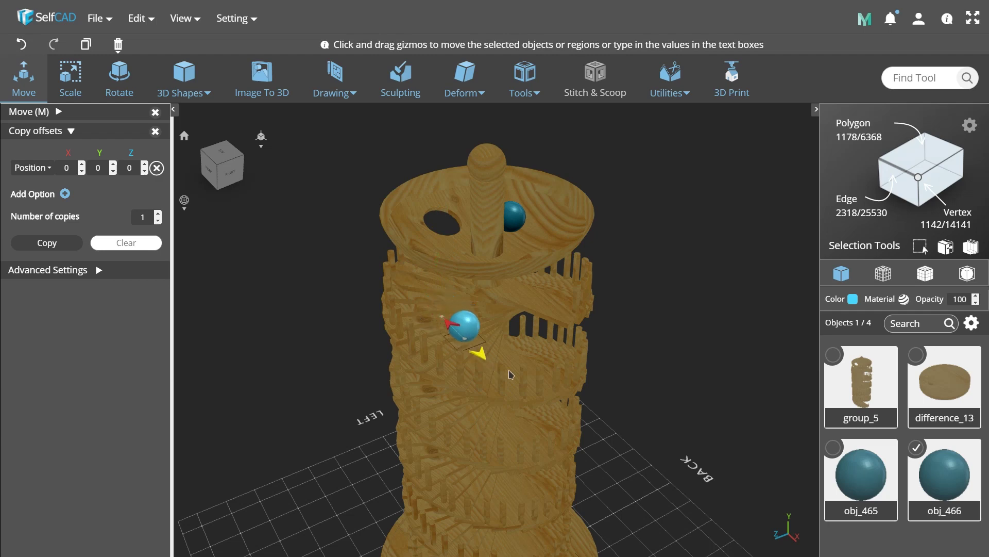
pyautogui.moveTo(478, 397)
pyautogui.mouseDown(button='right')
pyautogui.moveTo(475, 237)
pyautogui.moveTo(628, 270)
pyautogui.mouseUp(button='right')
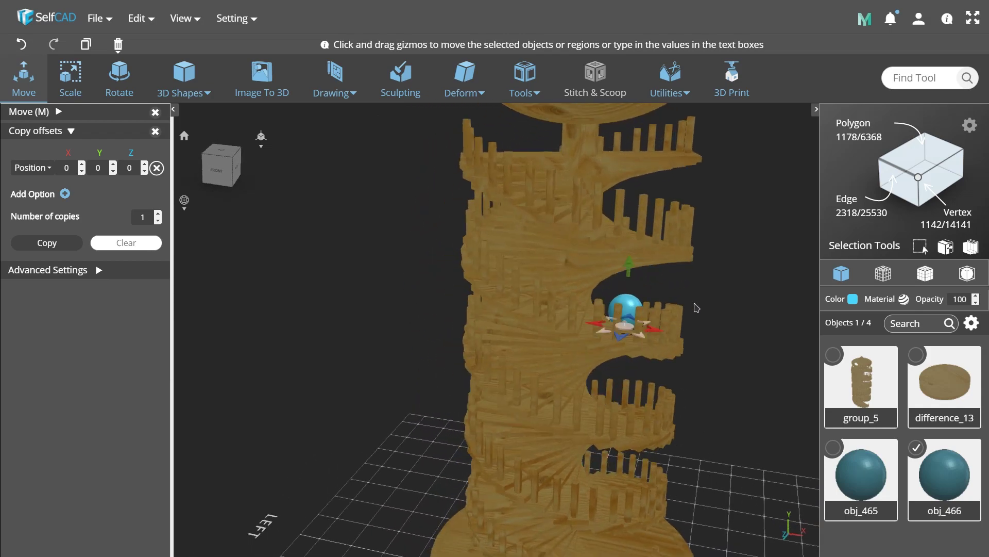
pyautogui.scroll(-5, 696, 307)
pyautogui.moveTo(696, 308); pyautogui.dragTo(501, 284, button='right')
# Step: Make a second sphere copy and settle it on the lowest step
pyautogui.click(59, 247)
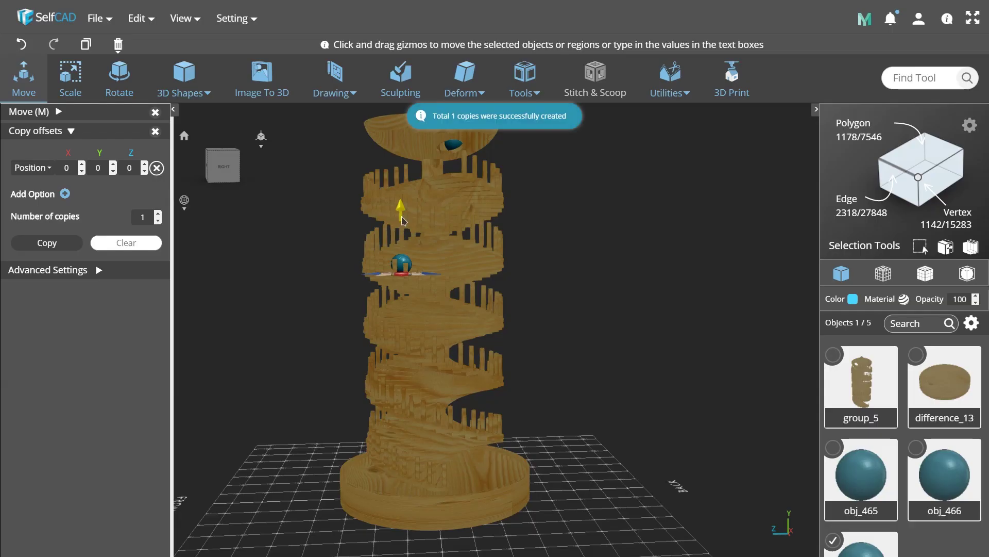
pyautogui.moveTo(403, 318); pyautogui.dragTo(459, 354, button='right')
pyautogui.scroll(5, 459, 353)
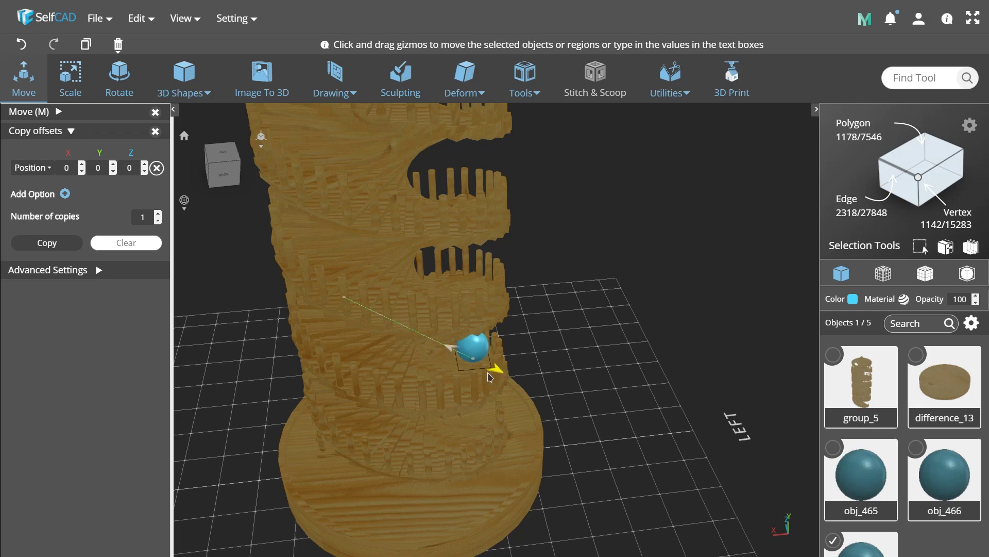
pyautogui.scroll(-5, 489, 376)
pyautogui.moveTo(489, 377); pyautogui.dragTo(258, 364, button='right')
pyautogui.scroll(5, 606, 339)
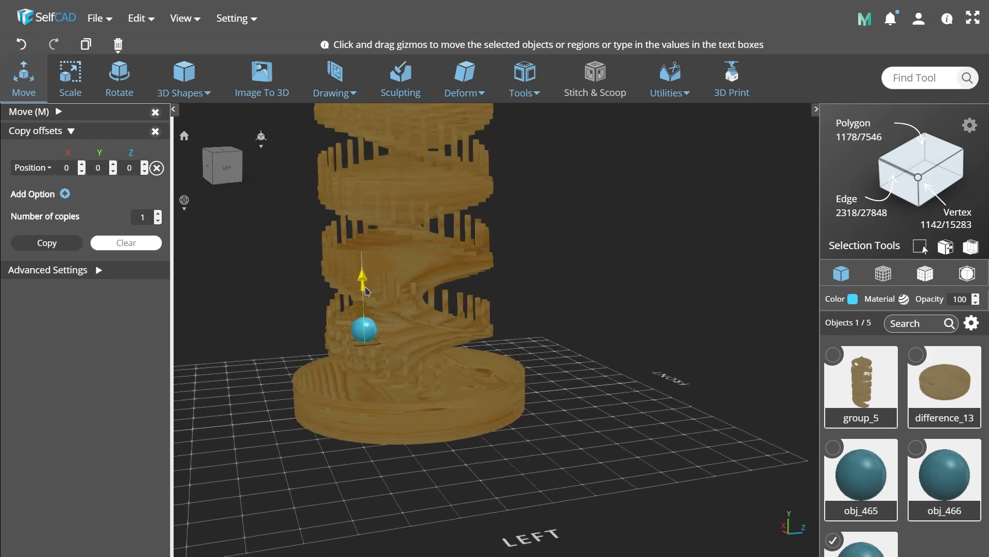
pyautogui.scroll(5, 364, 351)
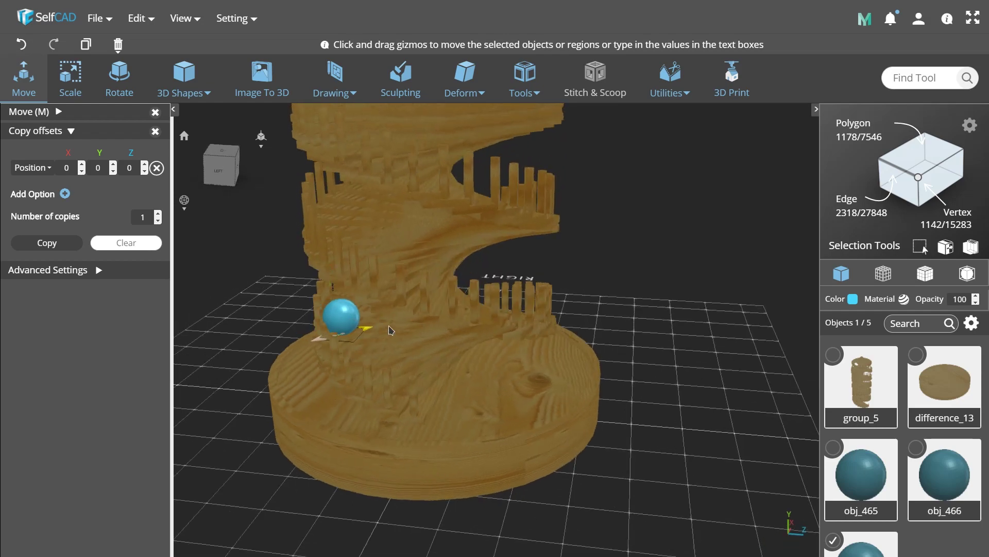
pyautogui.scroll(-3, 389, 330)
pyautogui.moveTo(389, 329); pyautogui.dragTo(520, 268, button='right')
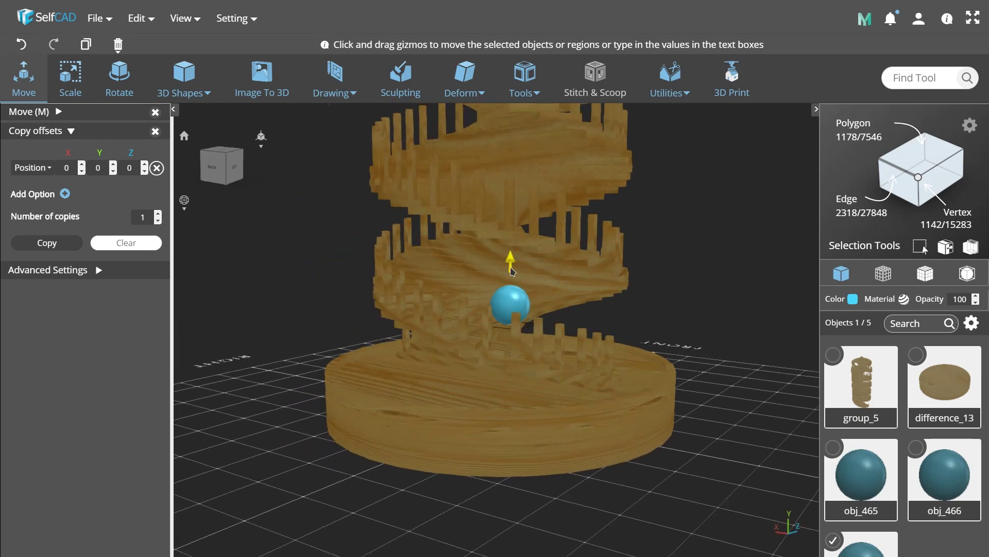
pyautogui.moveTo(623, 324); pyautogui.dragTo(282, 304, button='right')
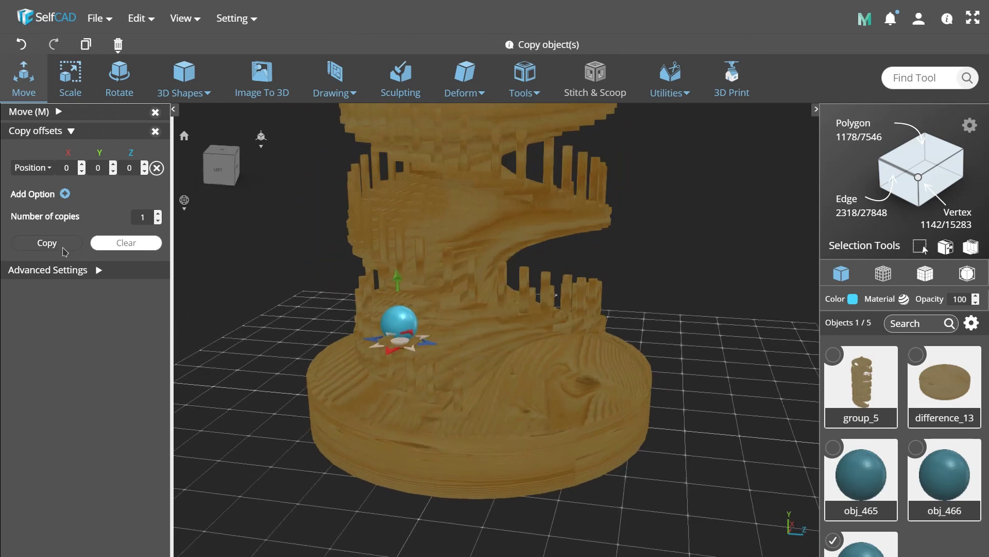
# Step: Place a third sphere copy out on the base platform
pyautogui.click(47, 243)
pyautogui.moveTo(479, 359); pyautogui.dragTo(409, 391, button='right')
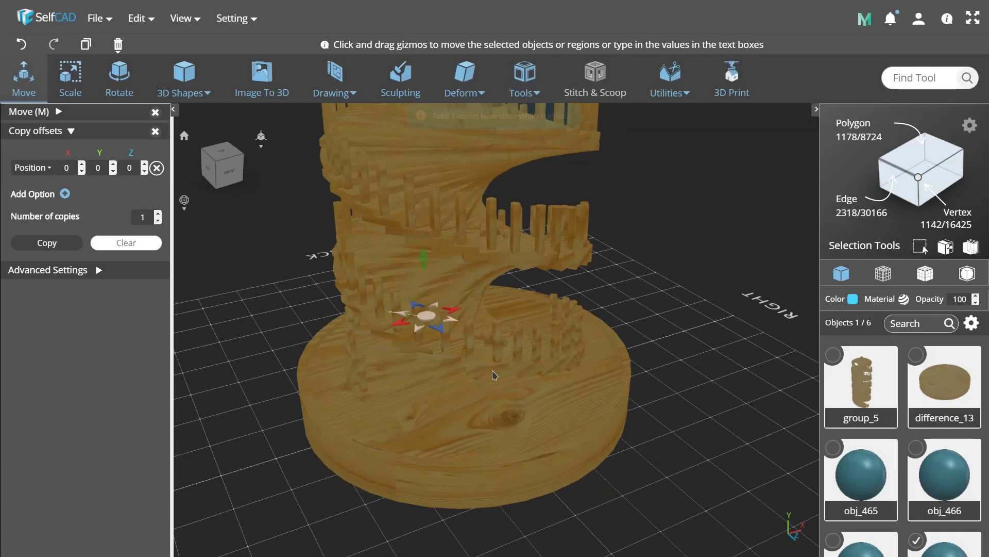
pyautogui.moveTo(495, 375); pyautogui.dragTo(499, 411, button='right')
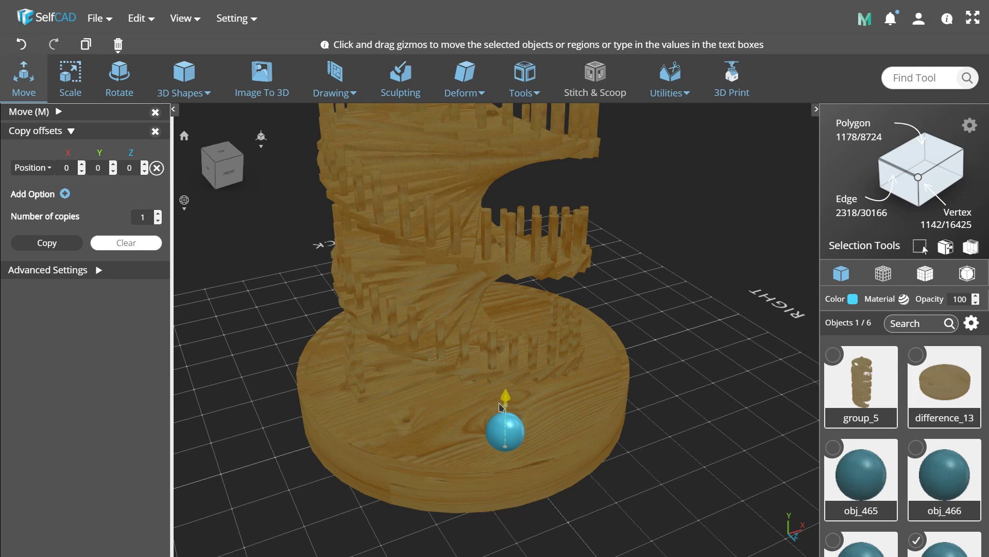
pyautogui.moveTo(500, 407); pyautogui.dragTo(574, 279, button='right')
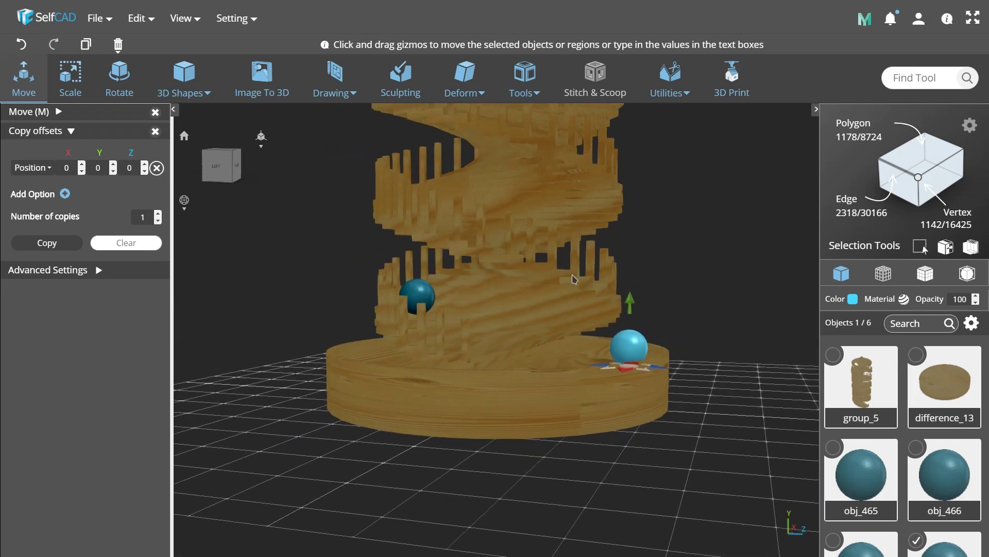
# Step: Give all four spheres a Metal material and hide both side panels
pyautogui.click(446, 292)
pyautogui.moveTo(446, 291)
pyautogui.mouseDown(button='right')
pyautogui.moveTo(664, 264)
pyautogui.moveTo(498, 222)
pyautogui.mouseUp(button='right')
pyautogui.moveTo(673, 253); pyautogui.dragTo(572, 237, button='right')
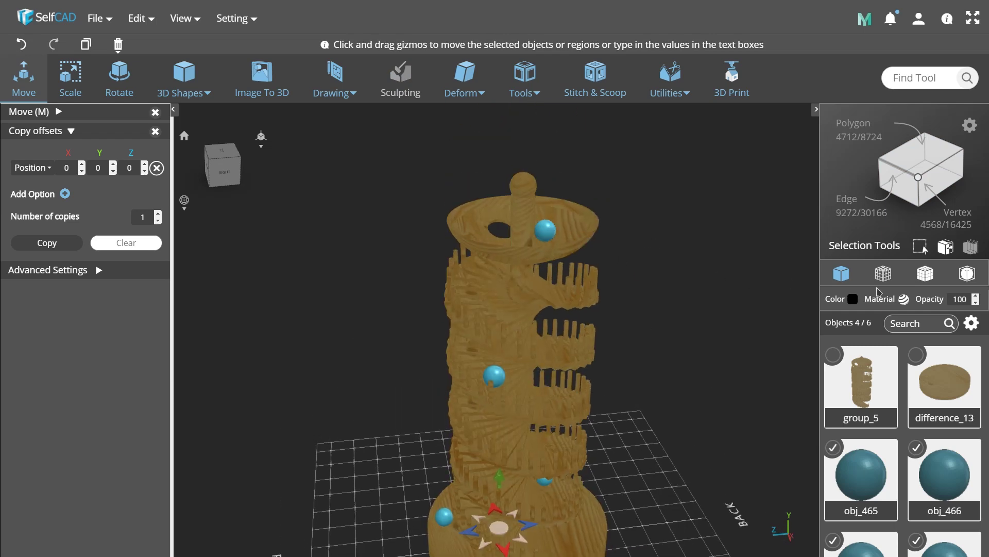
pyautogui.click(878, 299)
pyautogui.click(85, 135)
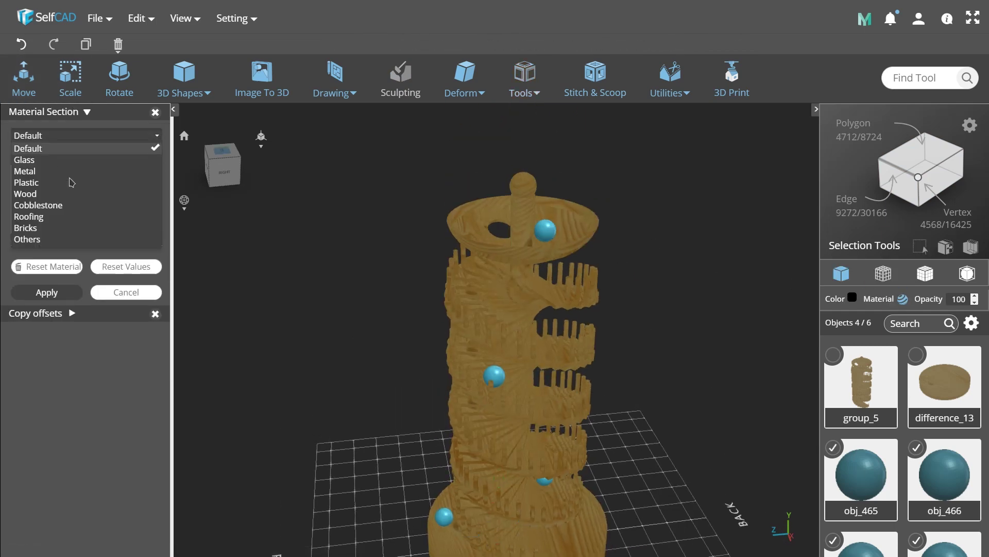
pyautogui.click(55, 174)
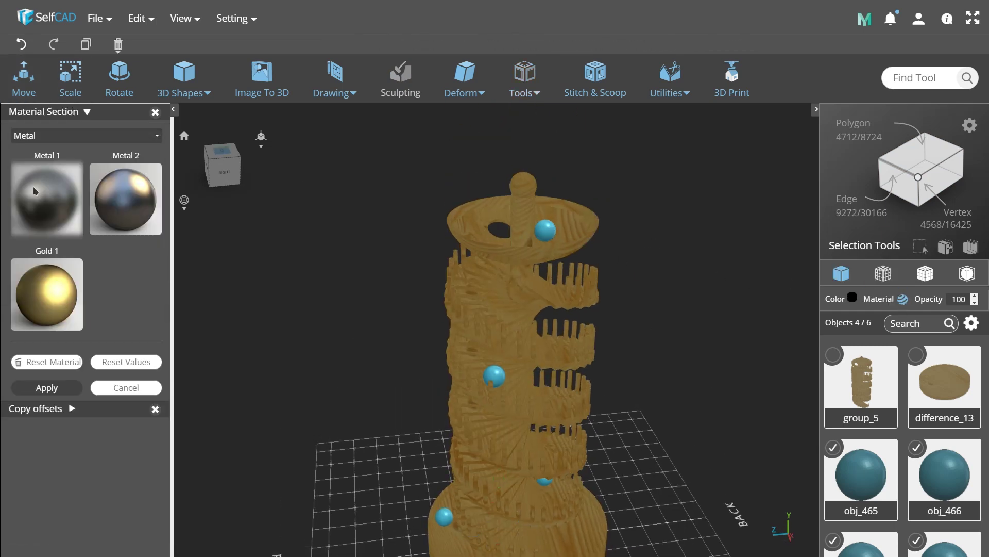
pyautogui.click(248, 410)
pyautogui.click(816, 109)
pyautogui.click(173, 109)
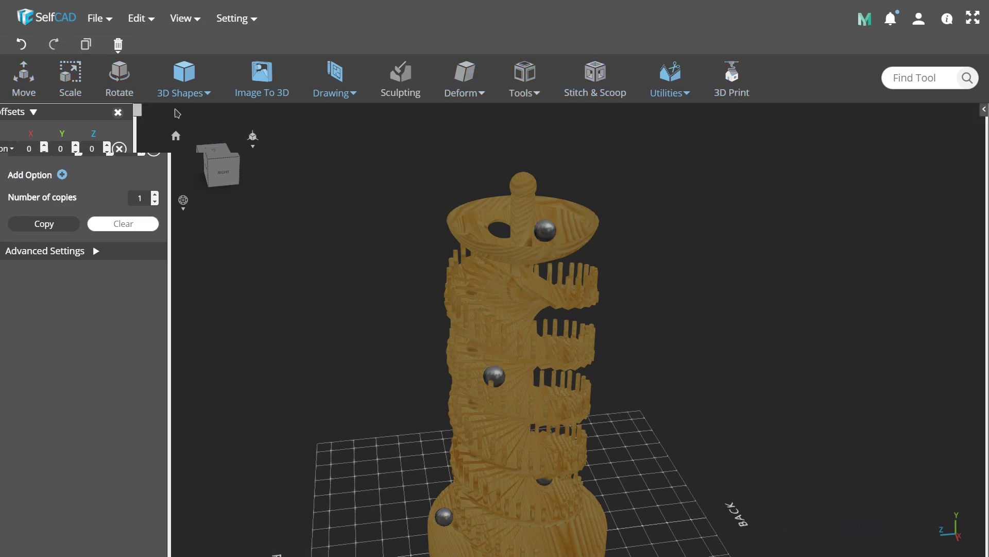
pyautogui.moveTo(641, 274); pyautogui.dragTo(647, 288, button='right')
pyautogui.moveTo(648, 288)
pyautogui.mouseDown()
pyautogui.moveTo(600, 334)
pyautogui.moveTo(771, 345)
pyautogui.moveTo(299, 357)
pyautogui.moveTo(744, 373)
pyautogui.moveTo(618, 372)
pyautogui.moveTo(665, 247)
pyautogui.mouseUp()
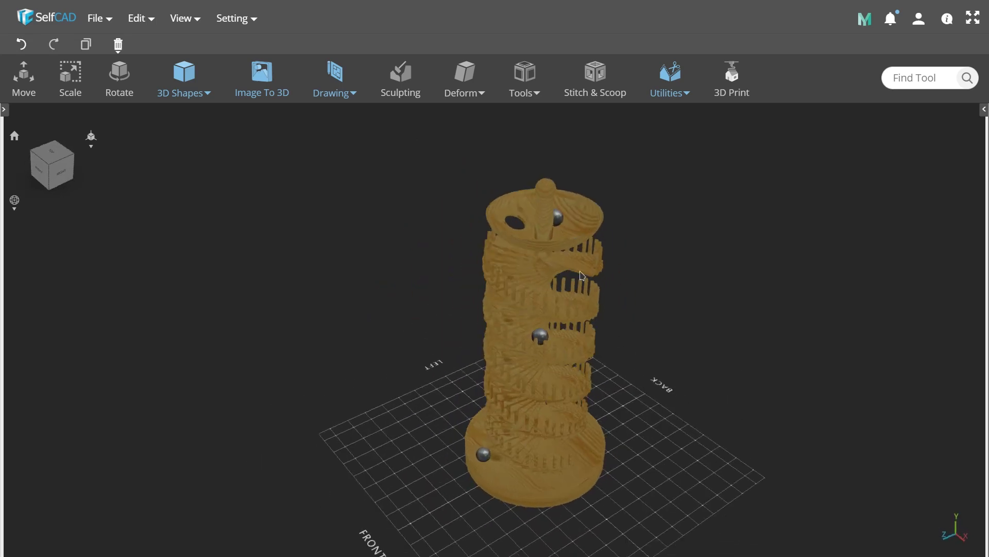
pyautogui.scroll(5, 665, 247)
pyautogui.scroll(3, 595, 288)
pyautogui.scroll(-5, 454, 404)
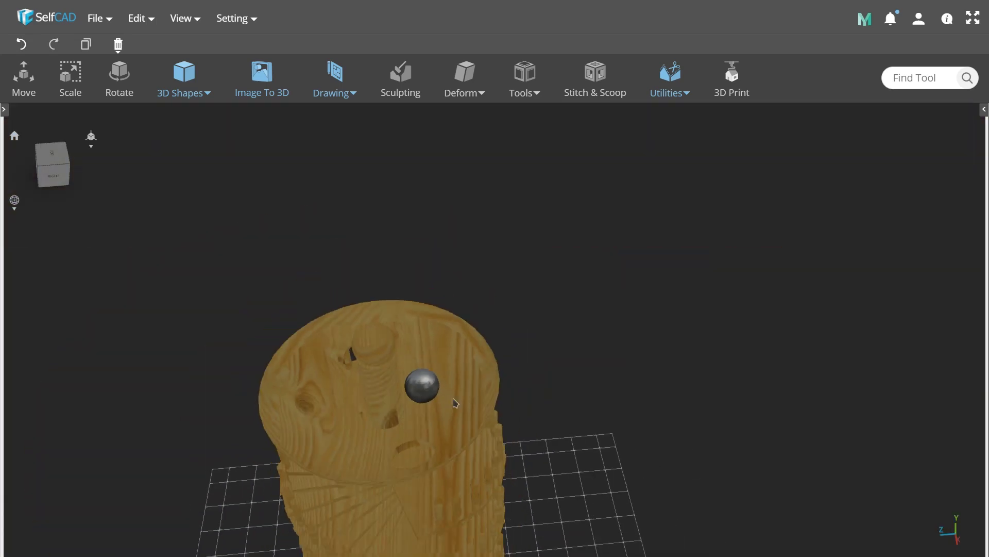
pyautogui.scroll(-3, 611, 393)
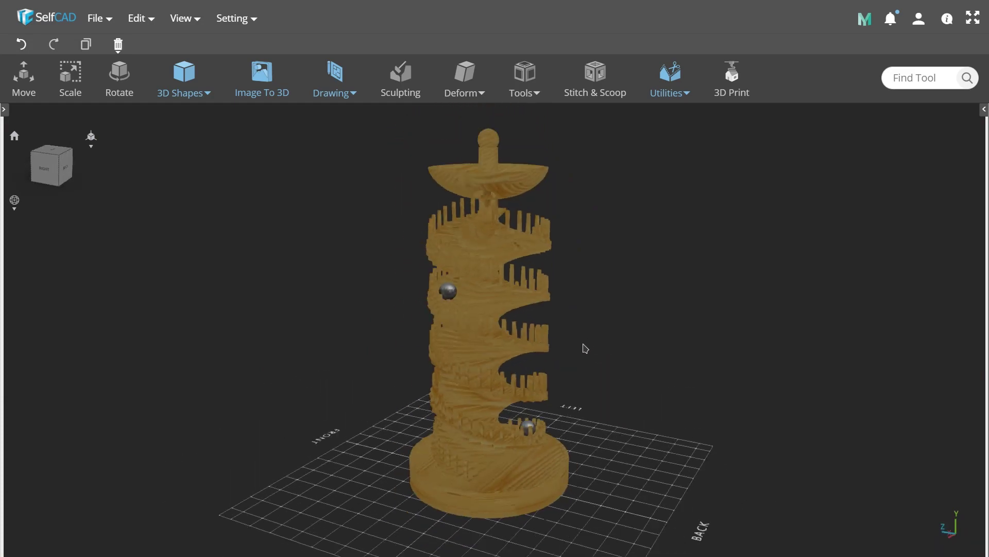